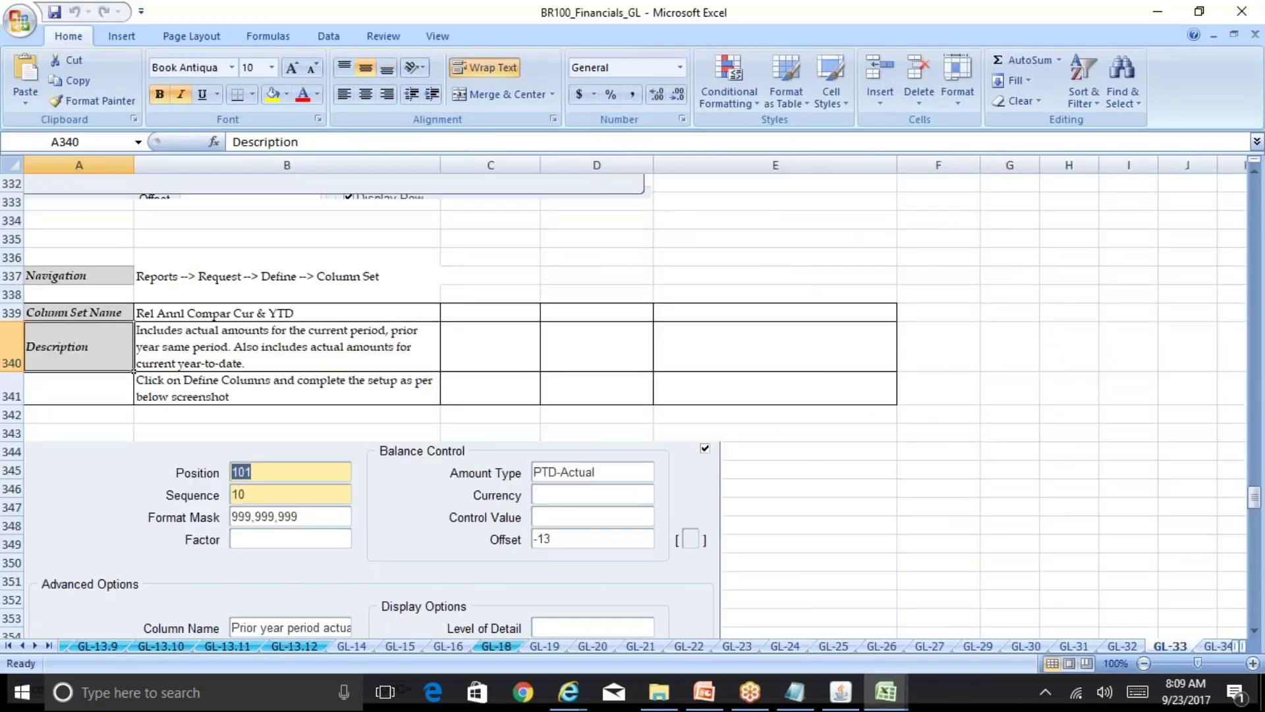
Return to the overview sheet, search for "summary", and open the Define Summary Accounts setup sheet
key(ctrl+Home)
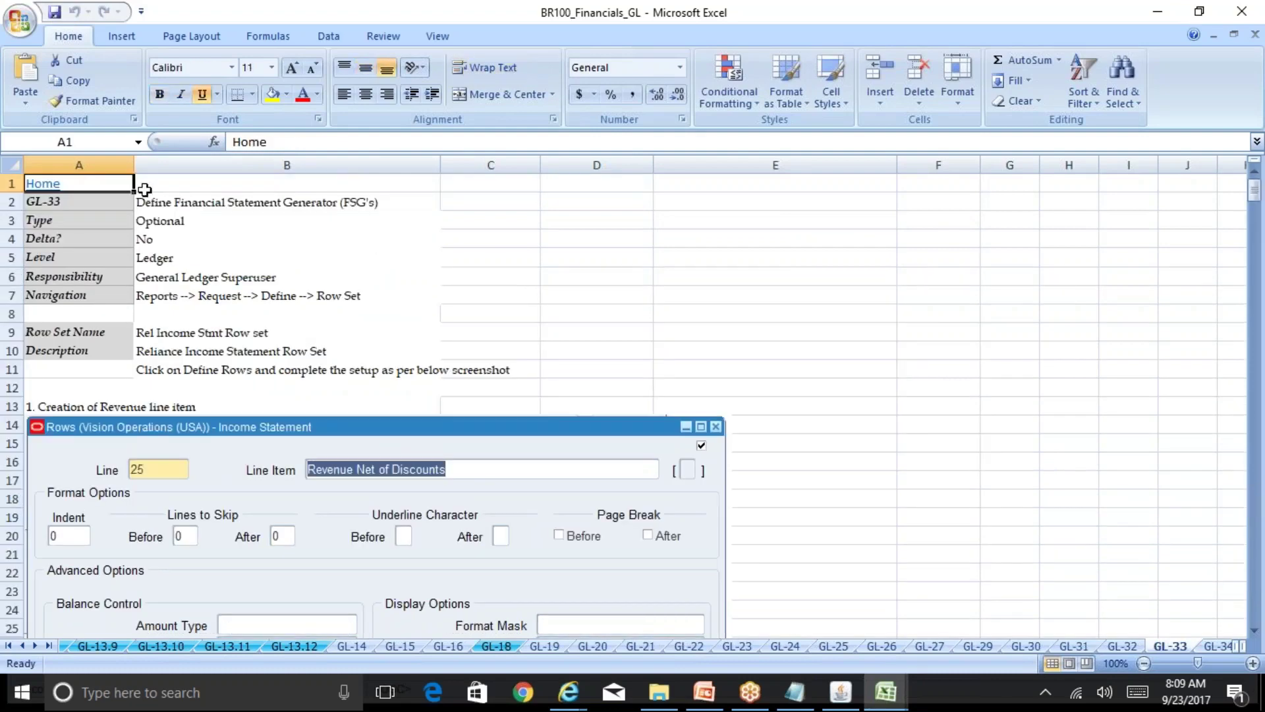
click(41, 187)
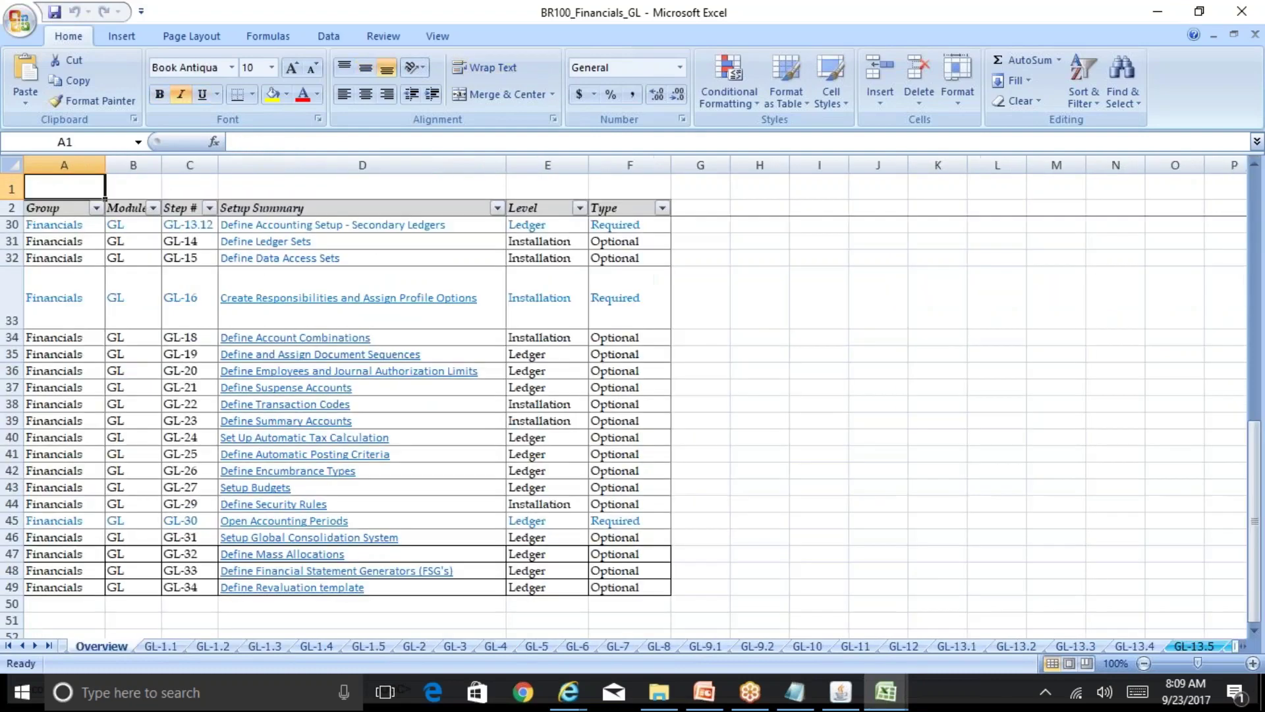
key(ctrl+f)
text(summary)
key(Return)
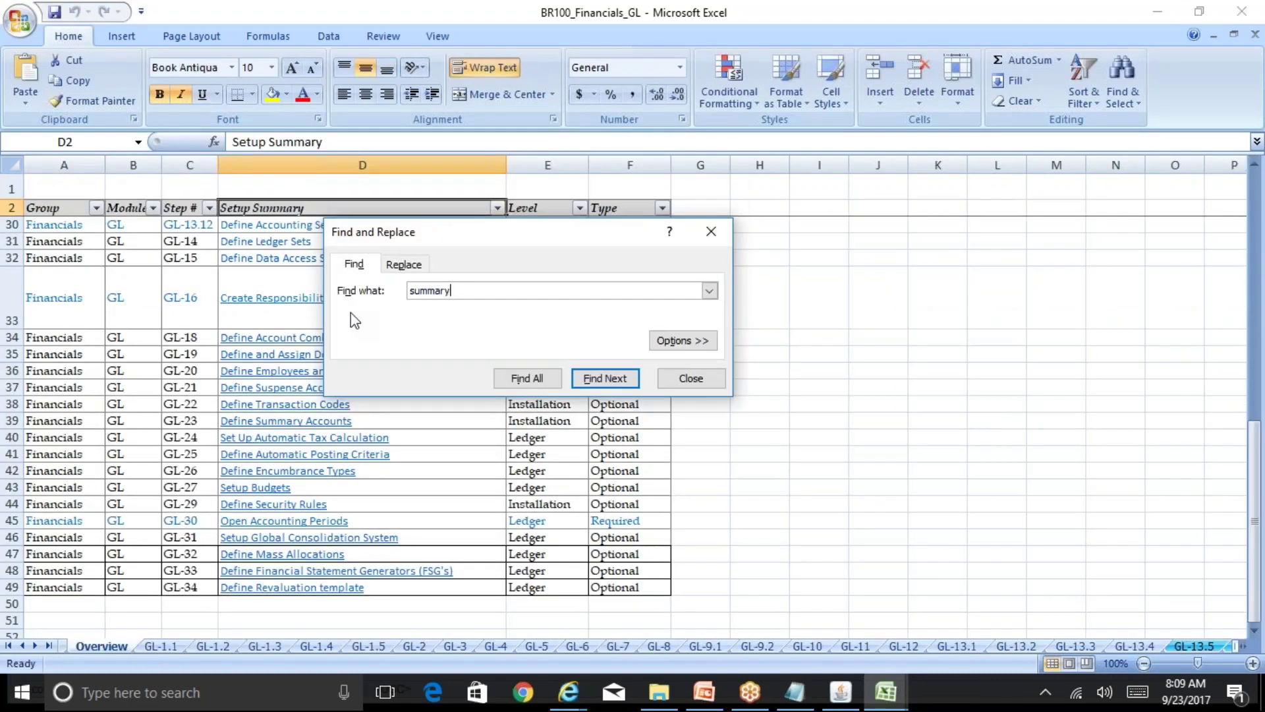
key(Return)
key(Escape)
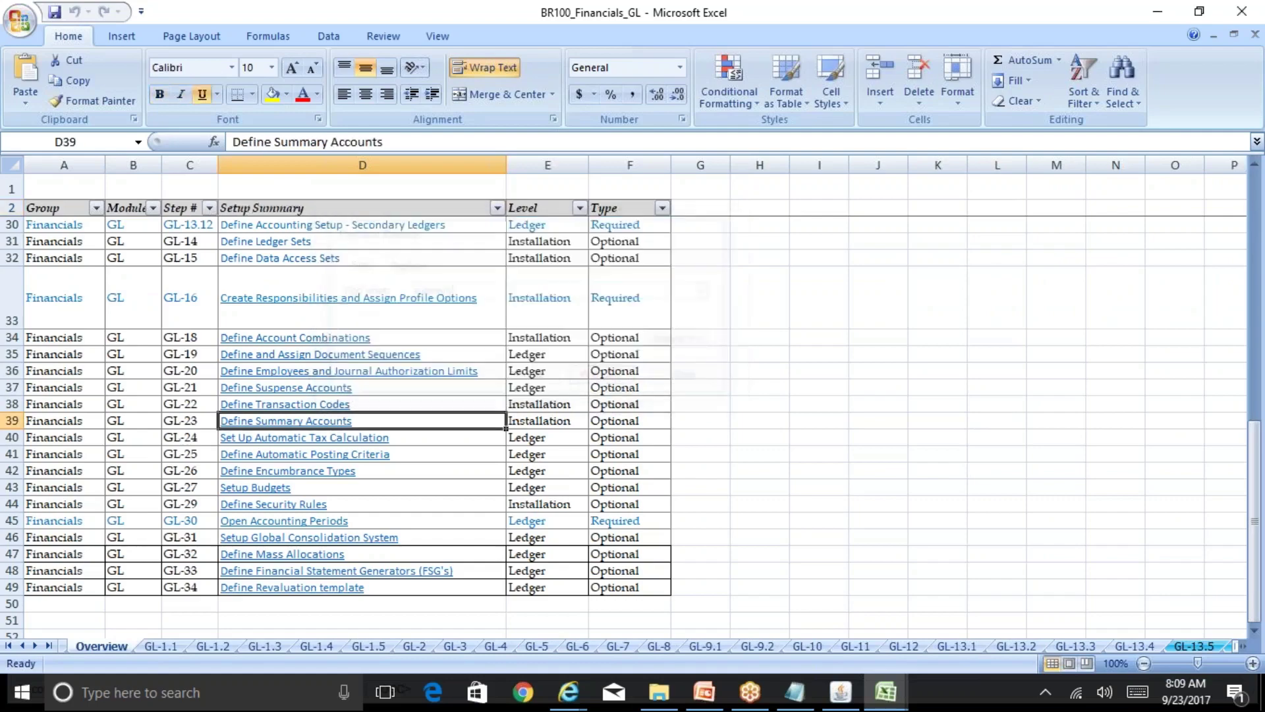
click(324, 423)
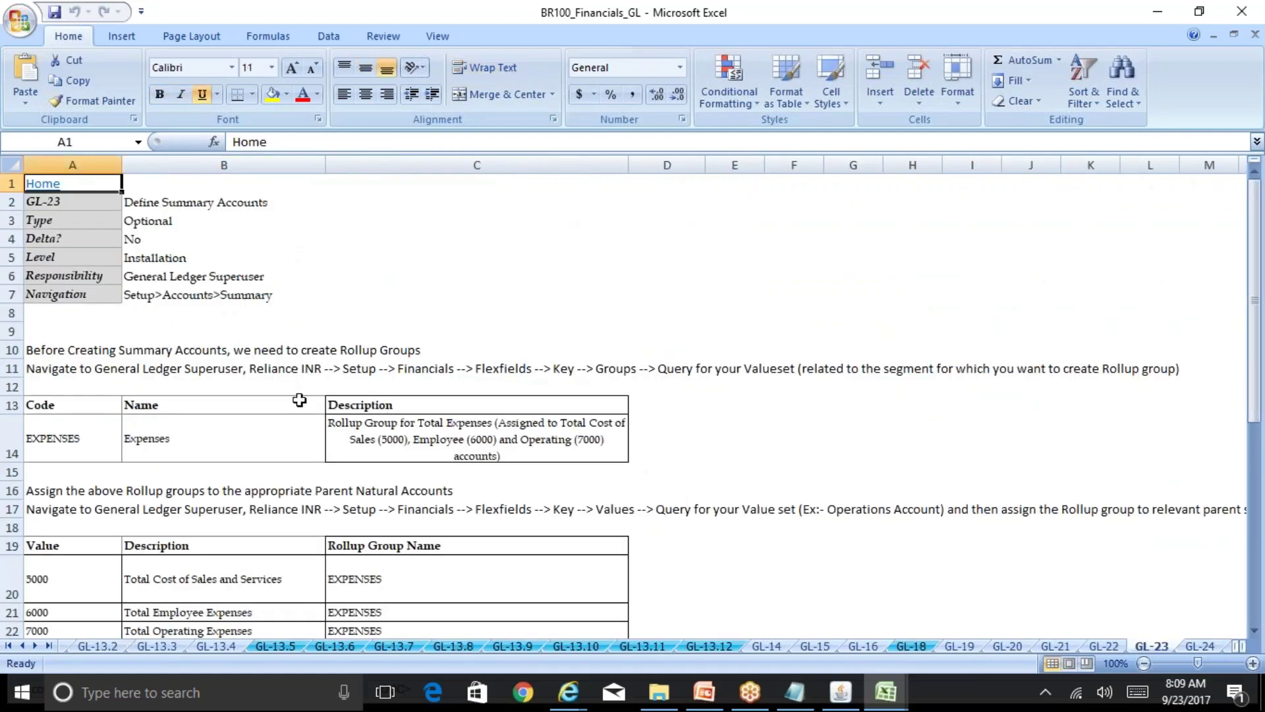
Open the R12 Table of Contents workbook from the Oracle Financials Training_Sep-2017 folder
click(659, 692)
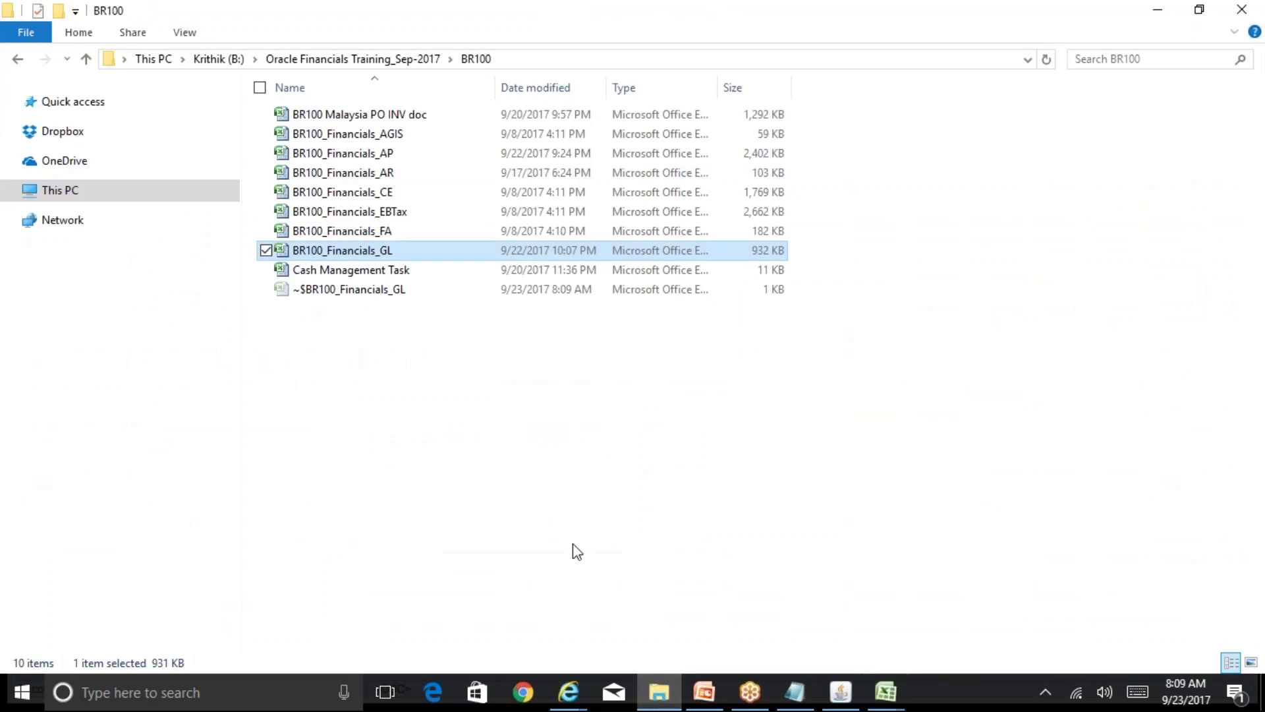
key(BackSpace)
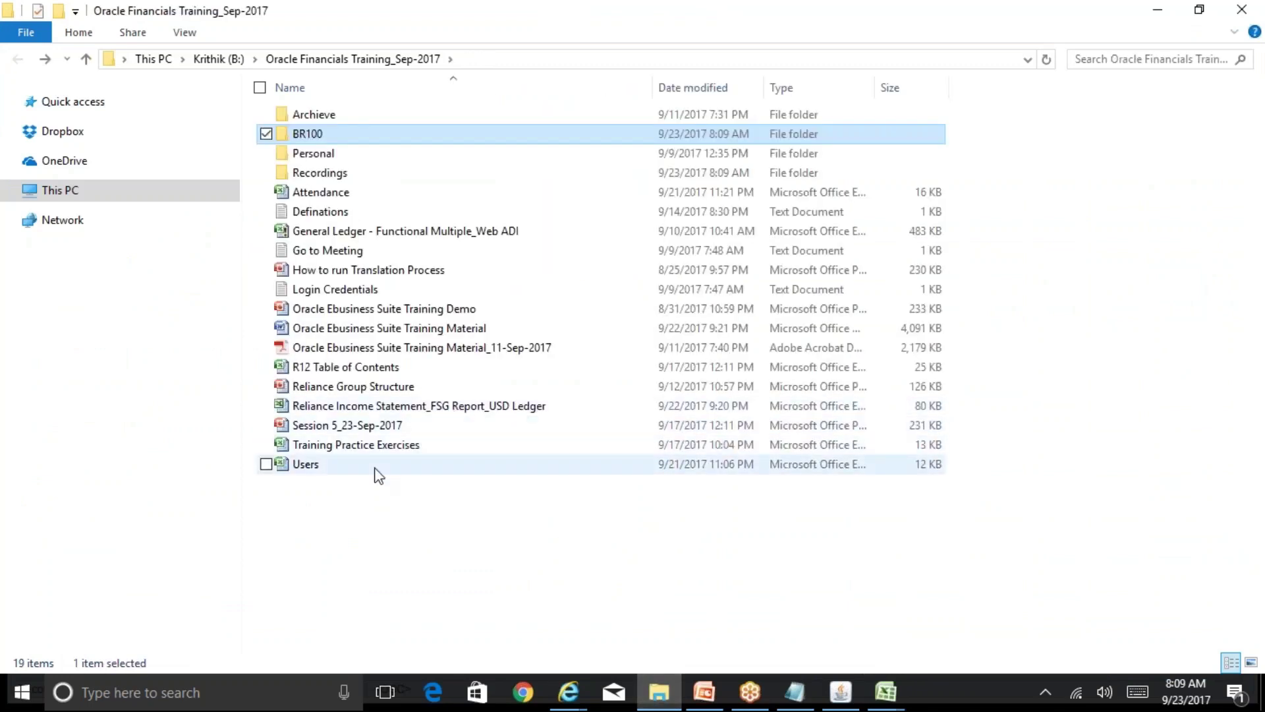
click(414, 370)
click(891, 697)
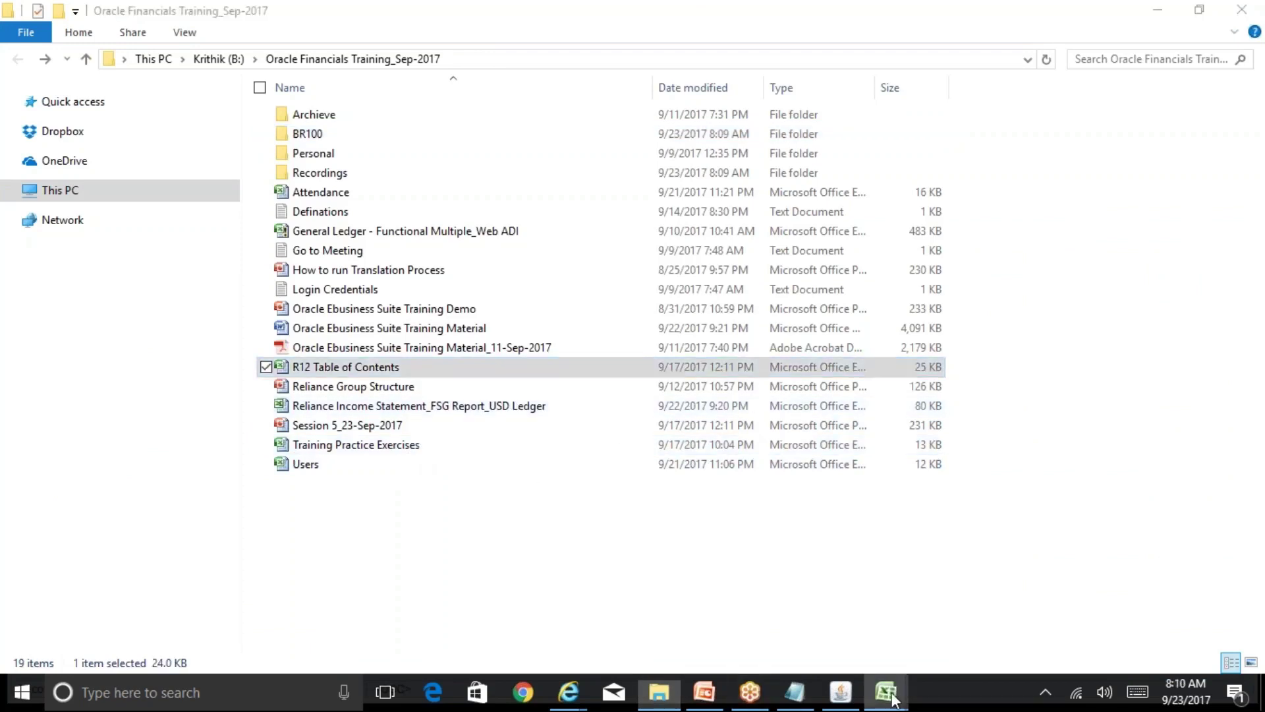
click(824, 643)
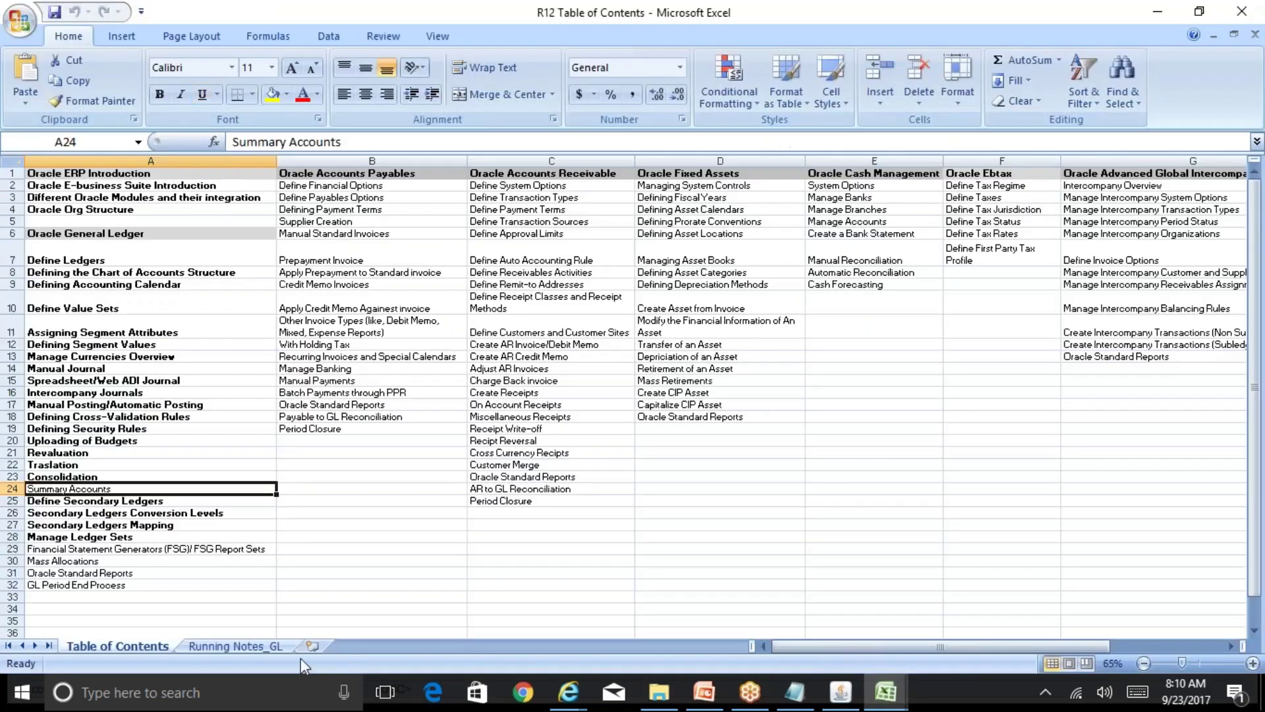
On the Running Notes_GL sheet, go to the blank rows below the Sub Leger Level notes
click(250, 646)
click(153, 540)
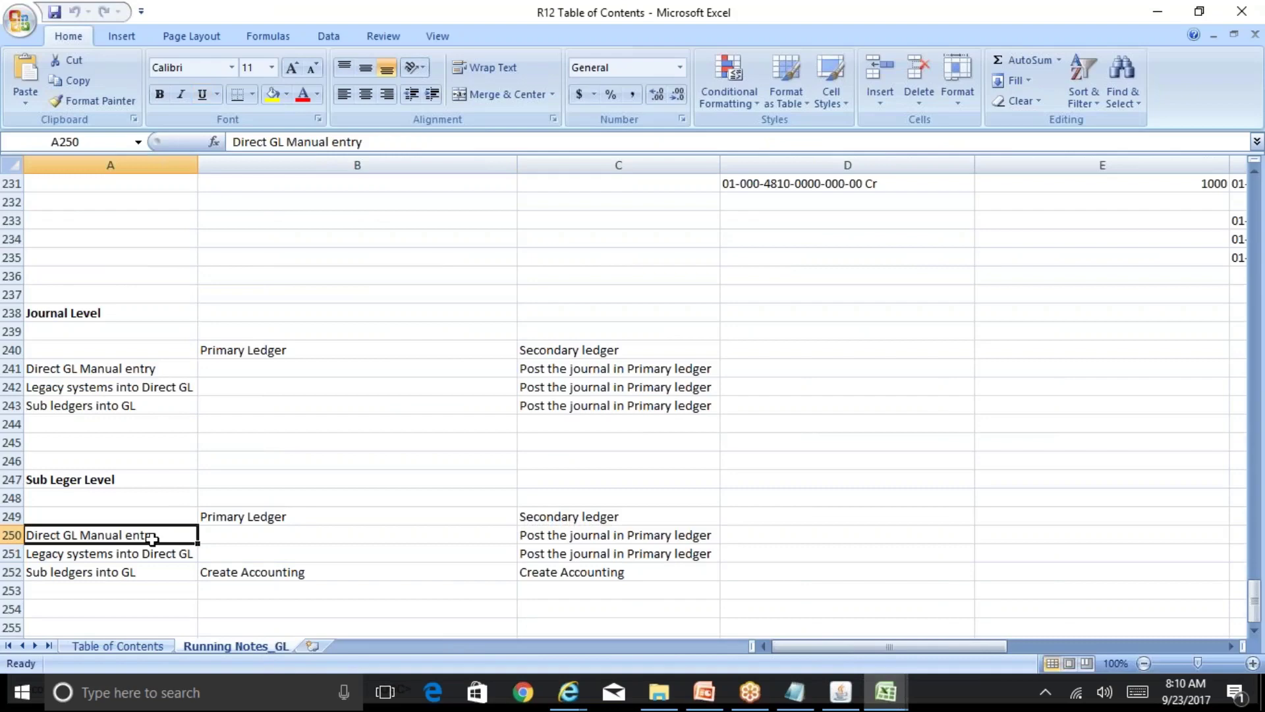
key(Page_Up)
key(Page_Down)
key(Page_Down)
key(Page_Up)
key(Down)
key(Down)
key(Down)
key(Down)
key(Down)
key(Down)
key(Down)
key(Down)
key(Down)
key(Down)
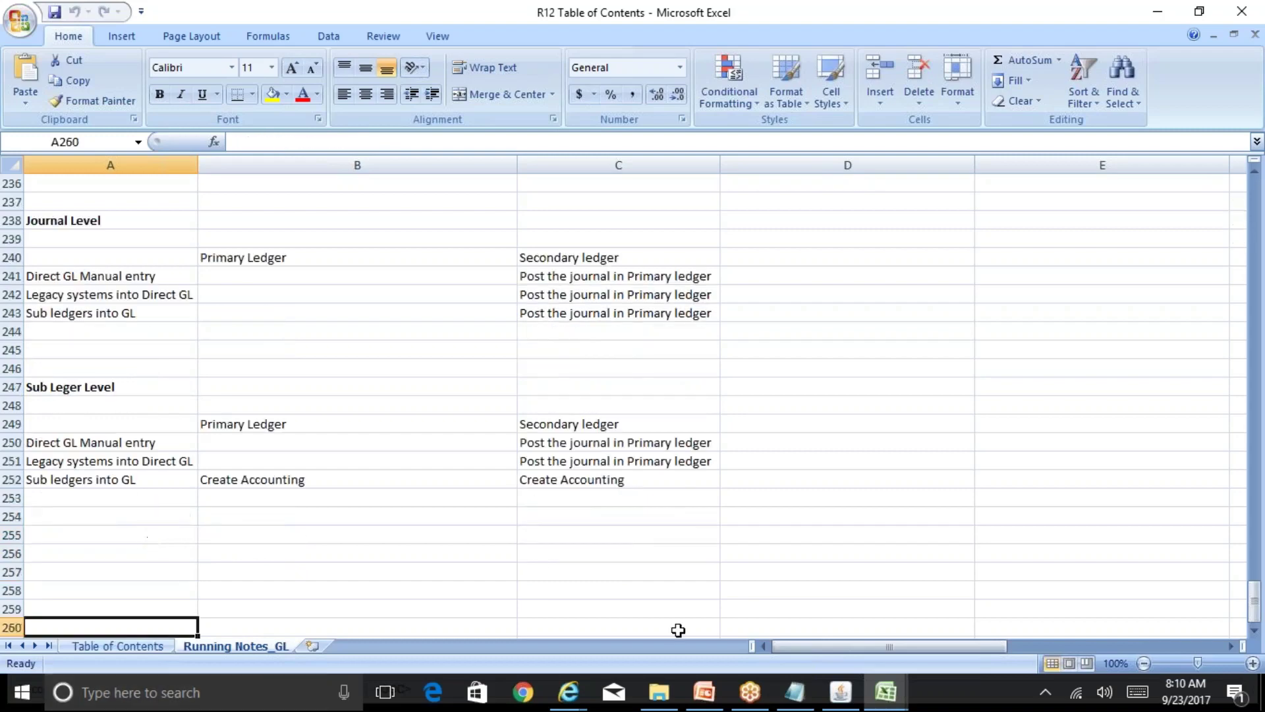
Open the Oracle Ebusiness Suite Training Material document in Word and go to its final pages
click(659, 692)
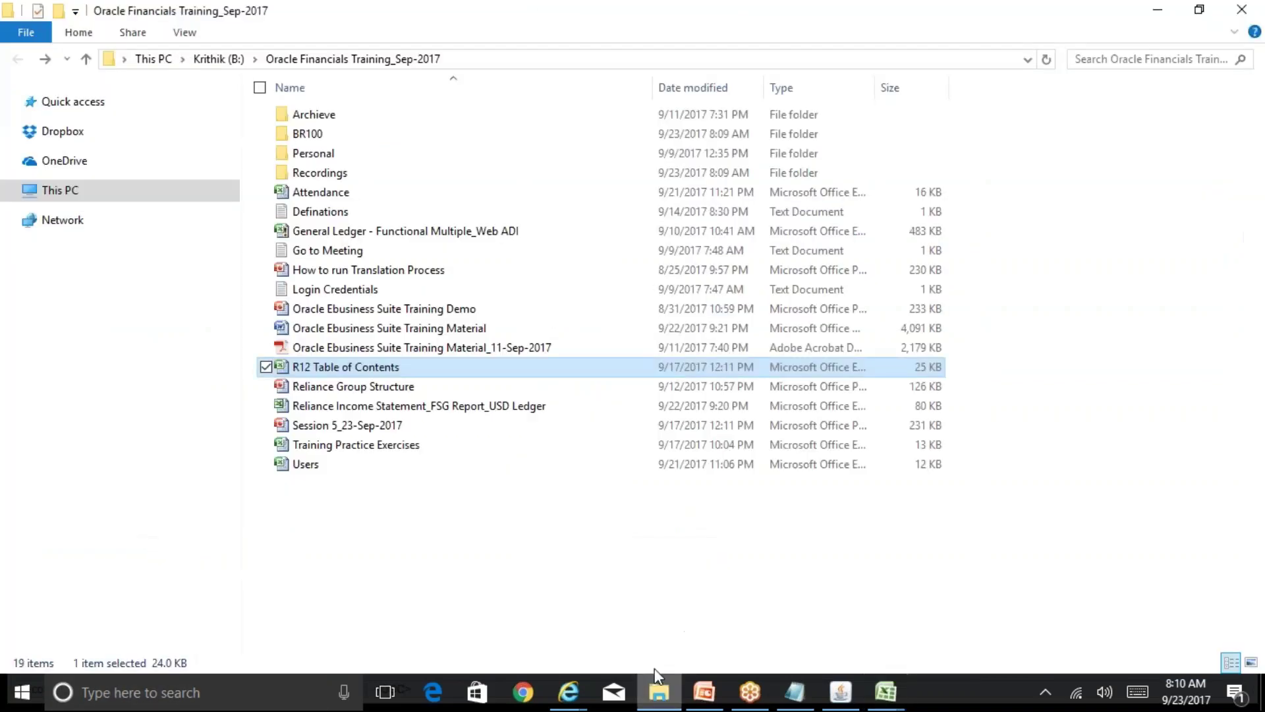
double_click(453, 329)
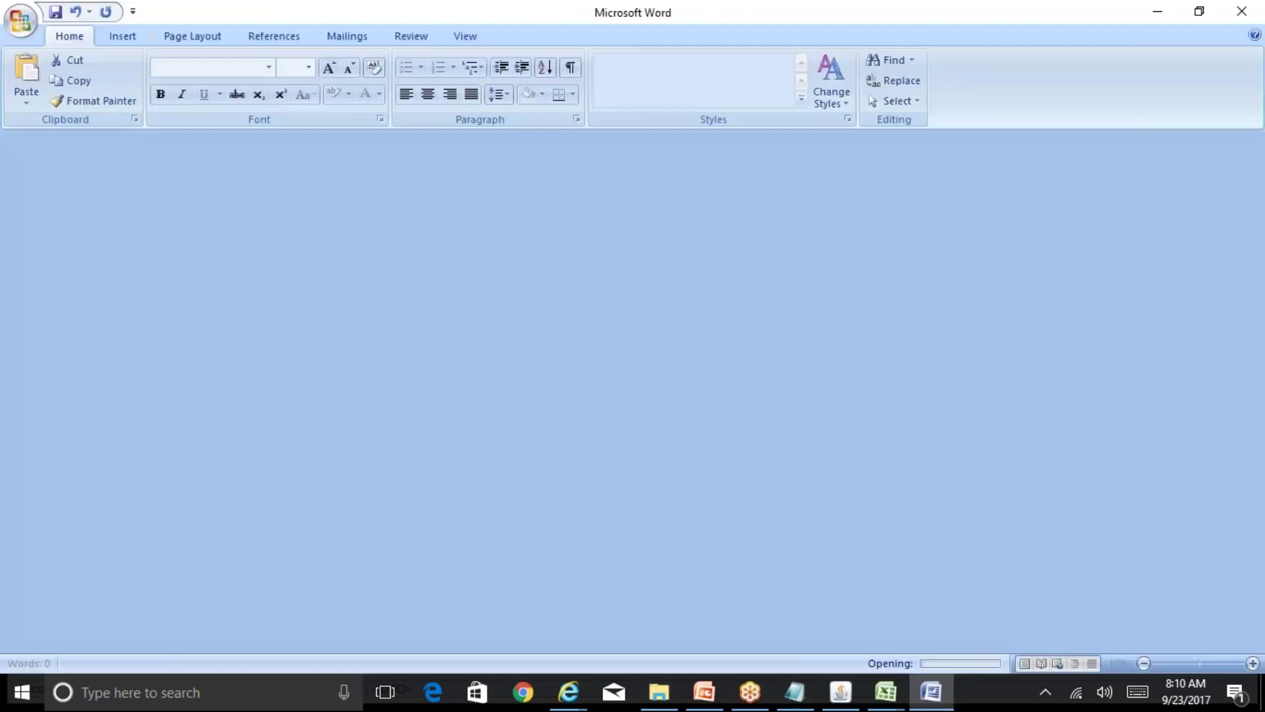
key(Page_Down)
key(Page_Down)
key(Page_Down)
key(Page_Down)
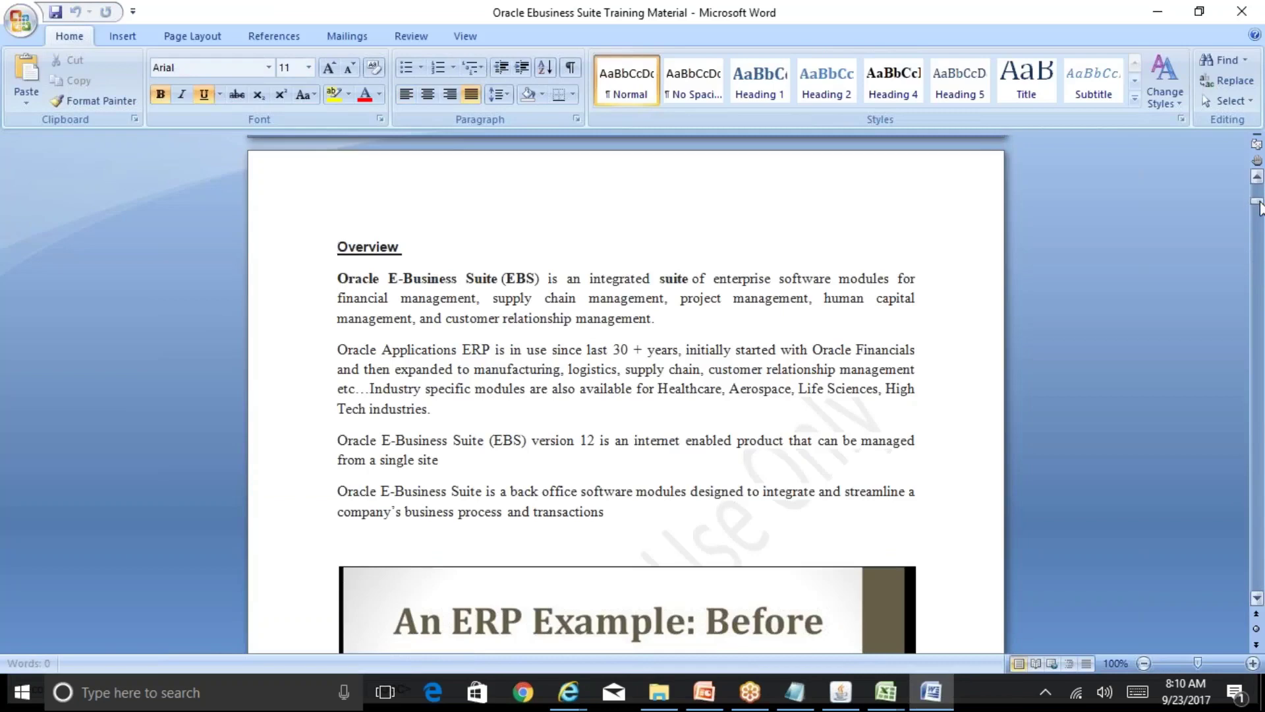
click(1259, 208)
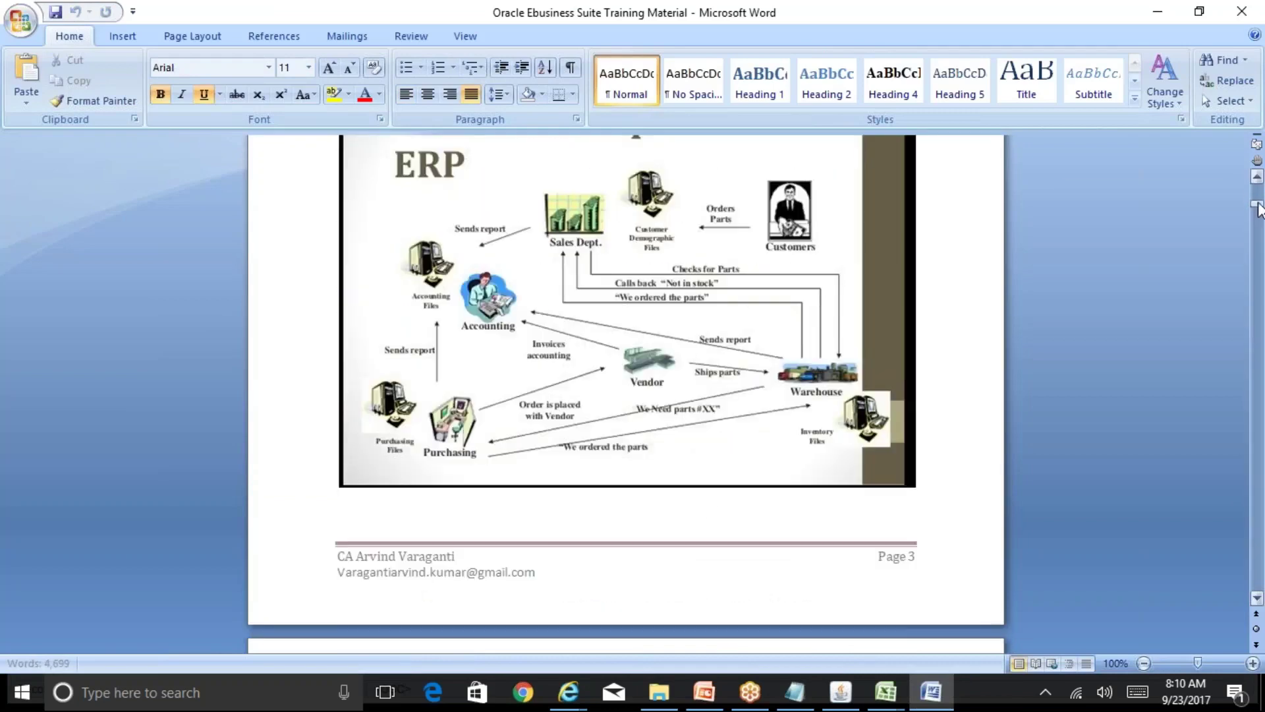
drag(1259, 209, 1263, 541)
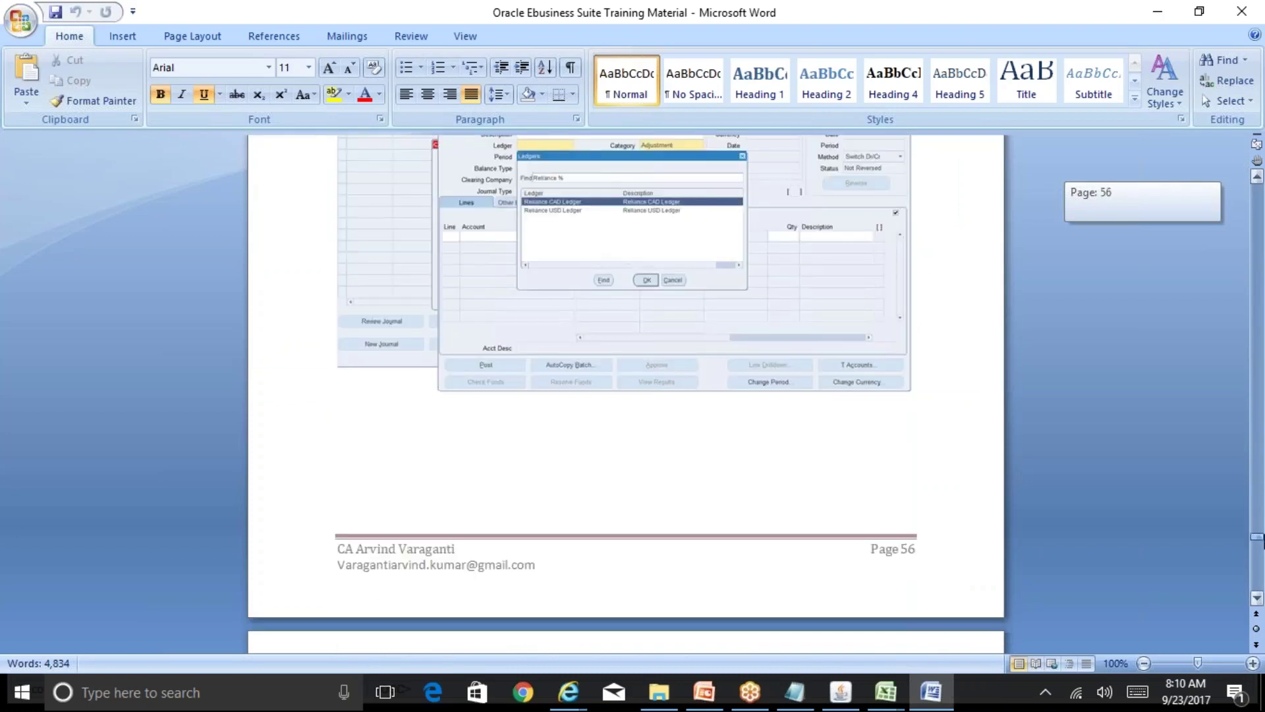
drag(1264, 539, 1263, 539)
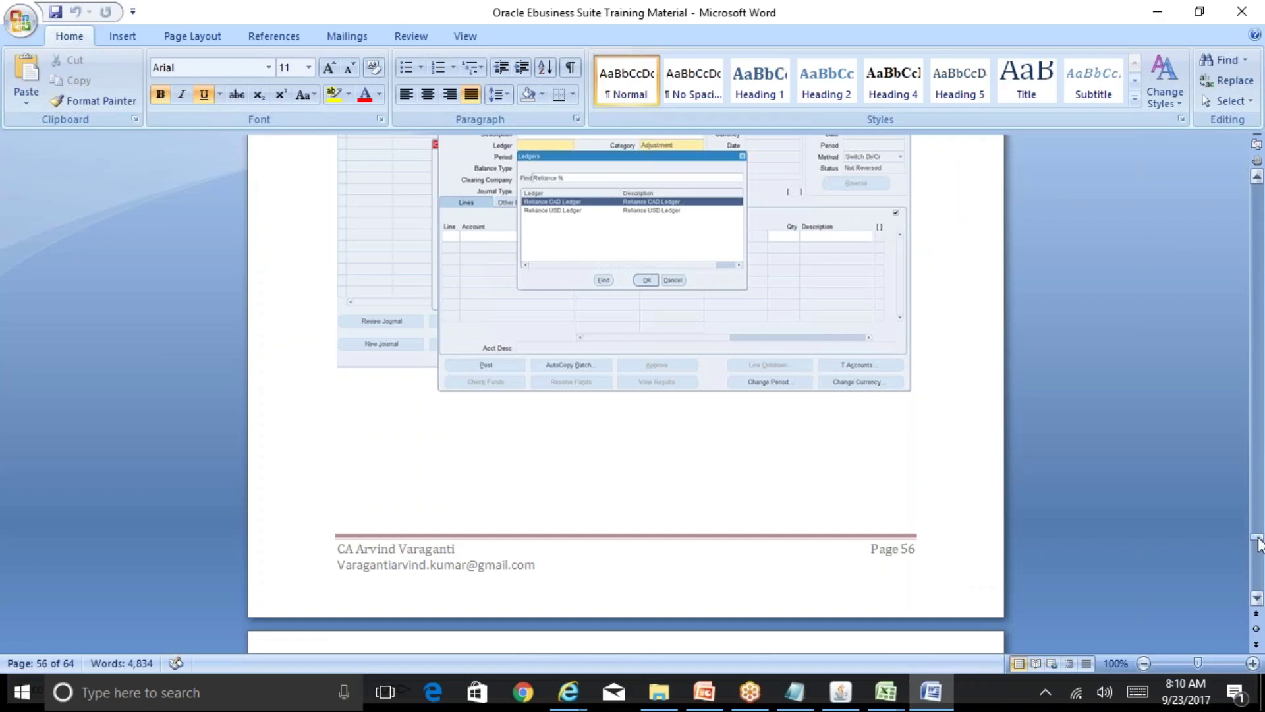
drag(1264, 539, 1262, 586)
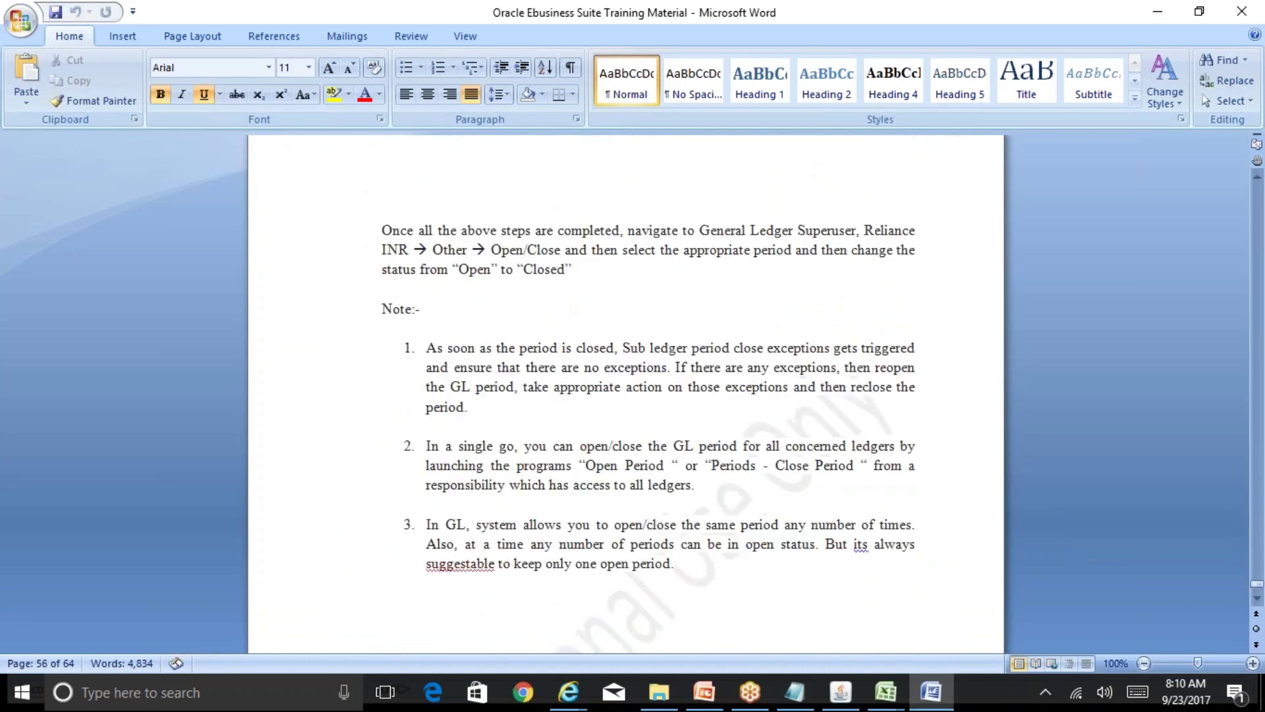
Look back through the training material for the Defining of Summary Accounts section
click(580, 479)
key(Page_Up)
key(Page_Up)
key(Page_Up)
key(Page_Up)
key(Page_Up)
key(Page_Up)
key(Page_Up)
key(Page_Up)
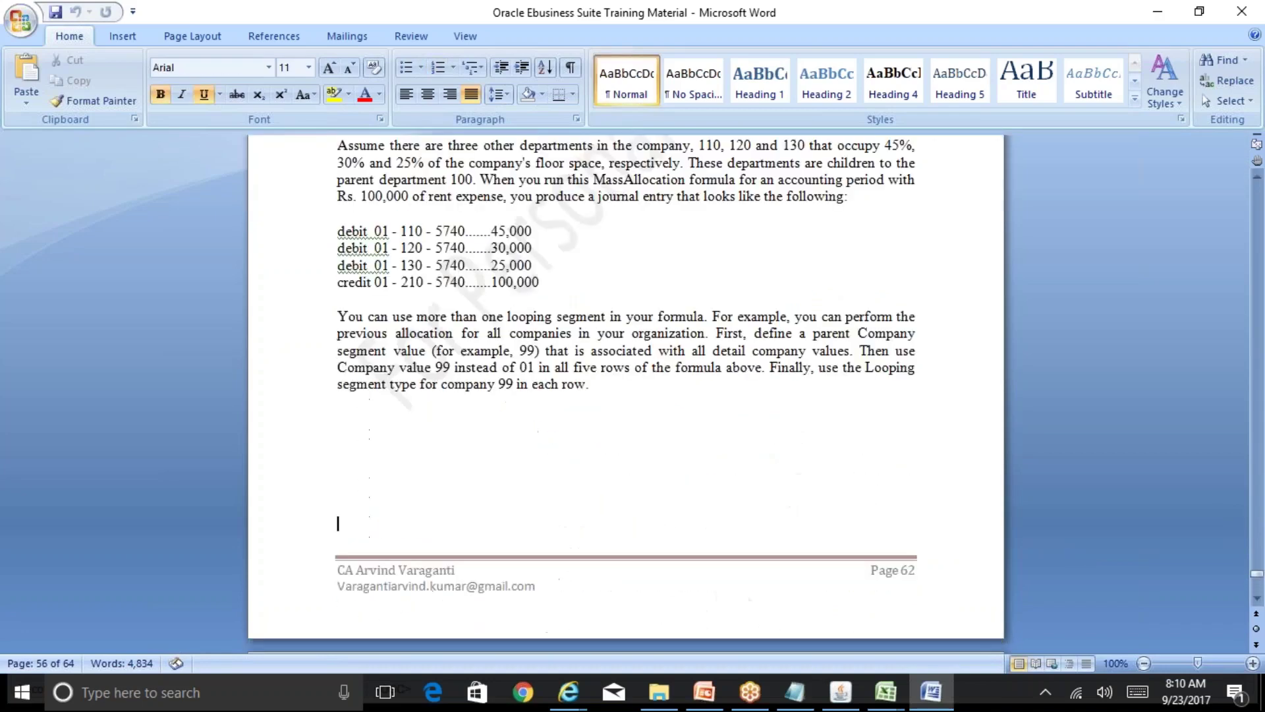
key(Page_Up)
key(Page_Up)
key(Page_Up)
key(Page_Up)
key(Page_Up)
key(Page_Up)
key(Page_Up)
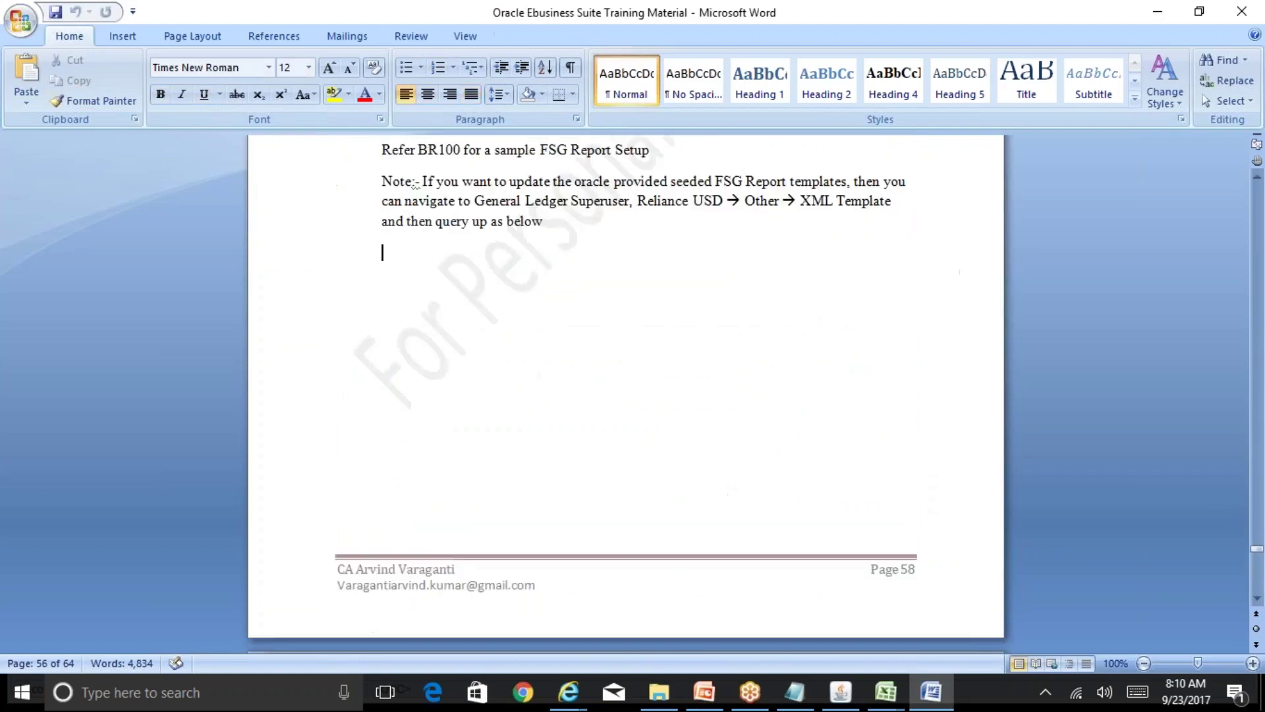
key(Page_Up)
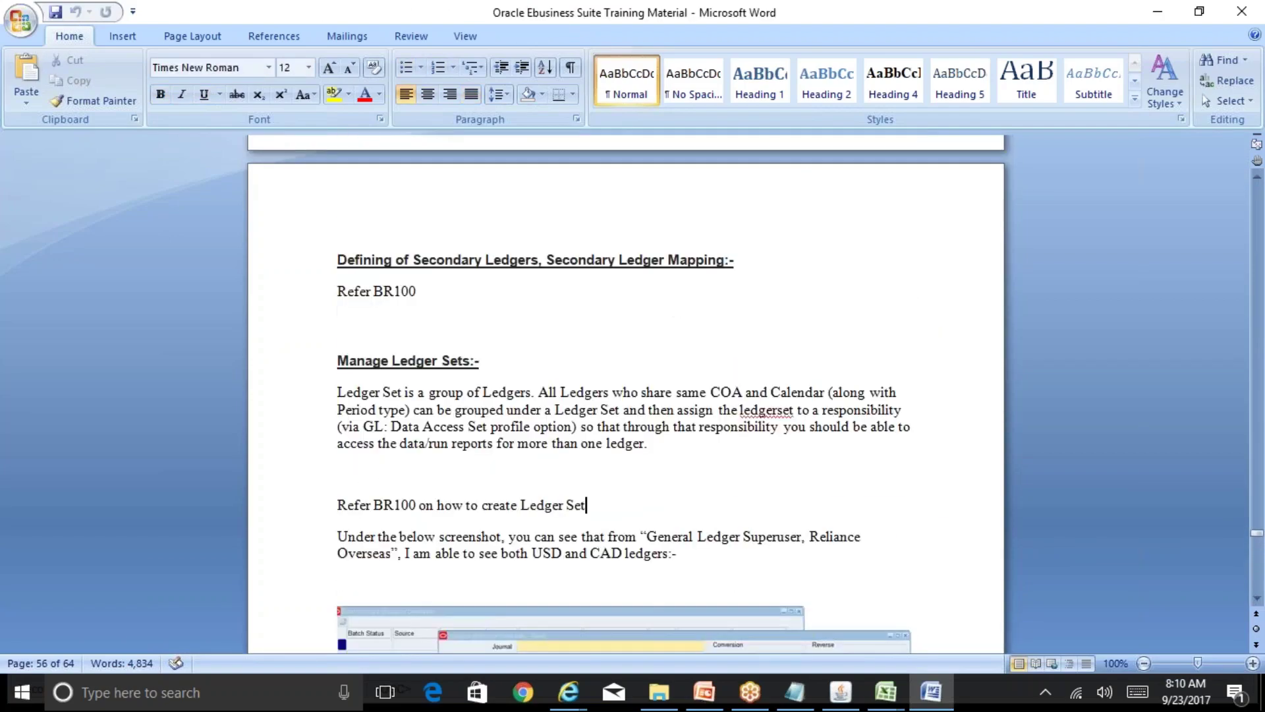
key(Page_Up)
key(Page_Up)
key(Page_Up)
key(Page_Up)
key(Page_Down)
key(Page_Down)
key(Page_Down)
key(Page_Down)
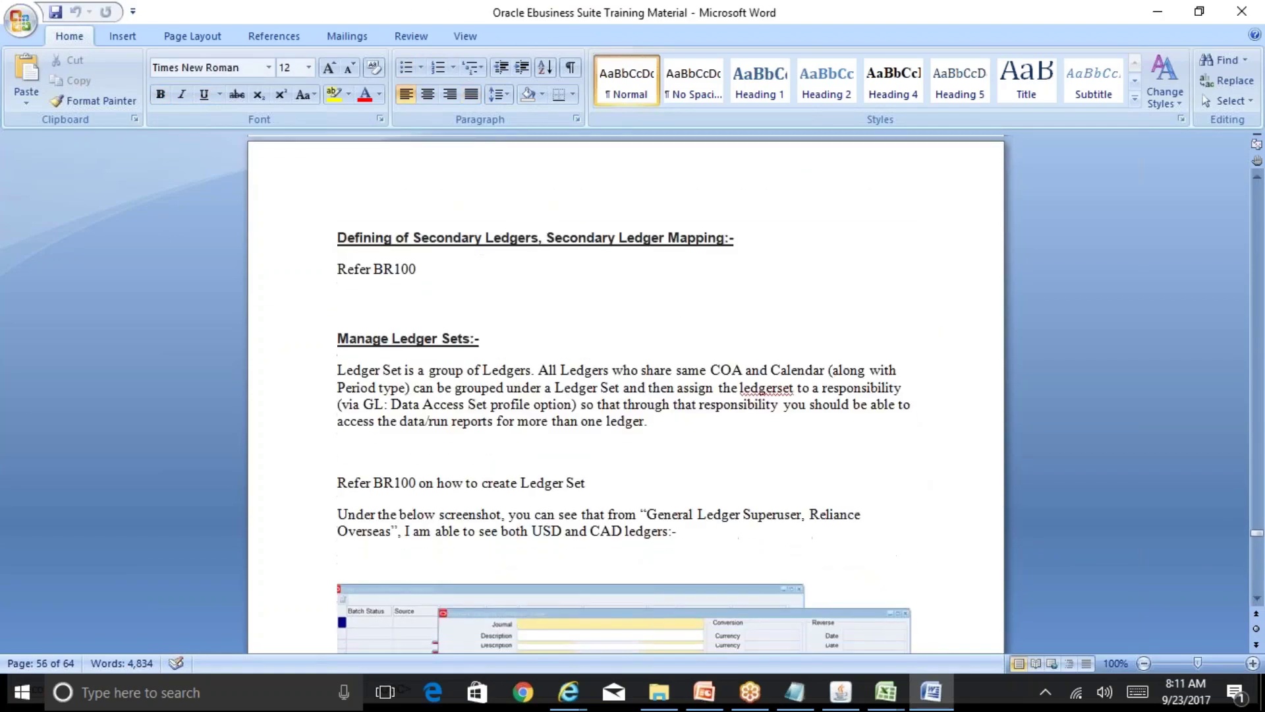
key(Page_Up)
key(Page_Up)
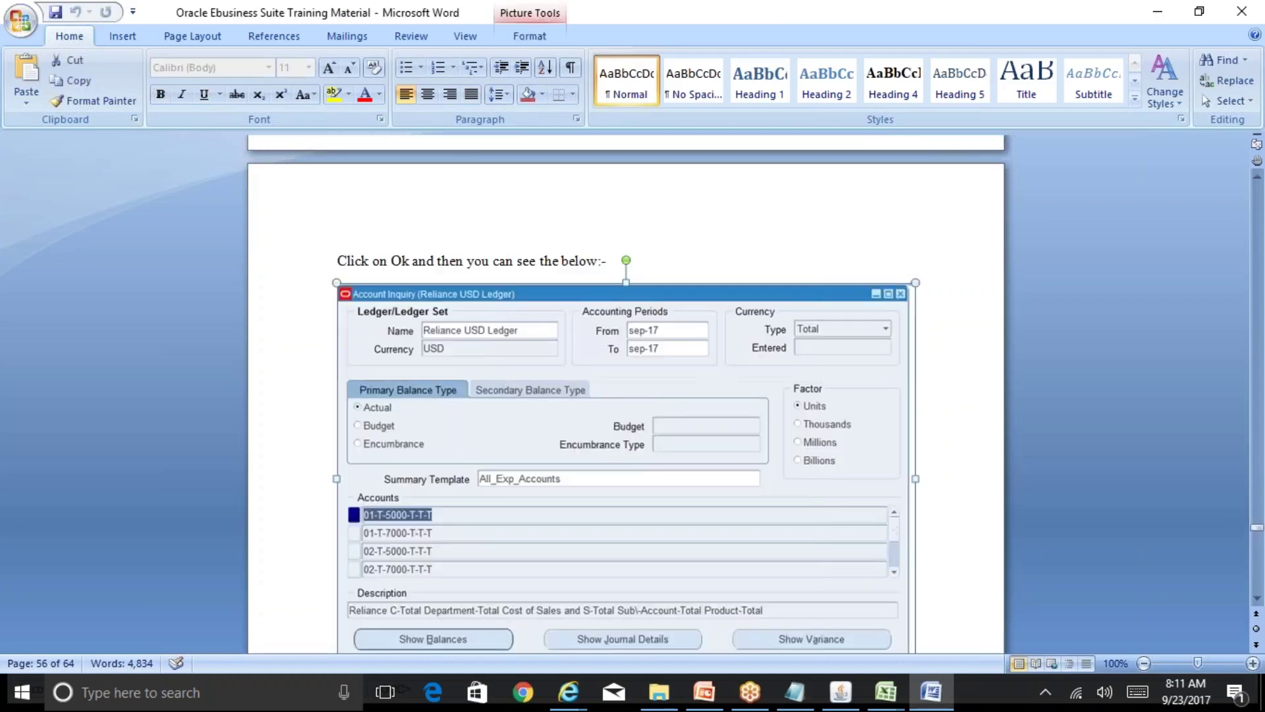
key(Page_Up)
key(Page_Up)
key(Page_Up)
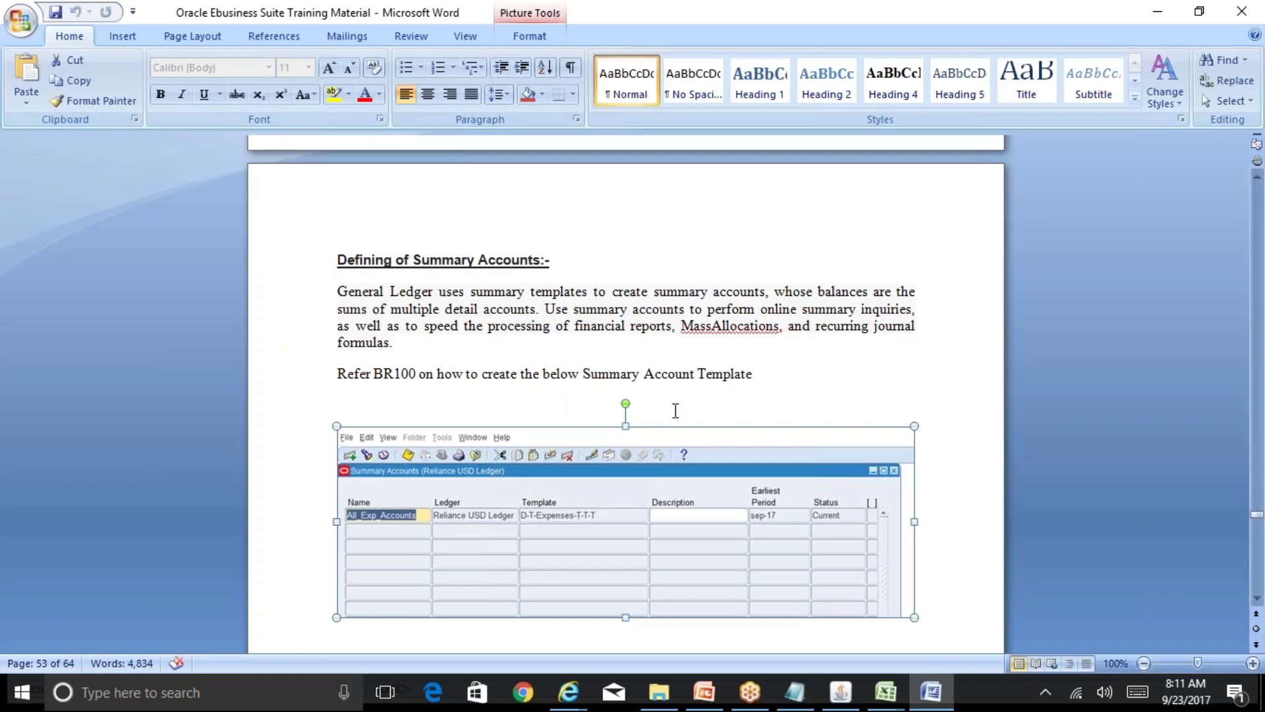
Switch back to the R12 Table of Contents workbook in Excel and enter the heading "6 Segments" in cell A256 of Running Notes_GL
click(886, 692)
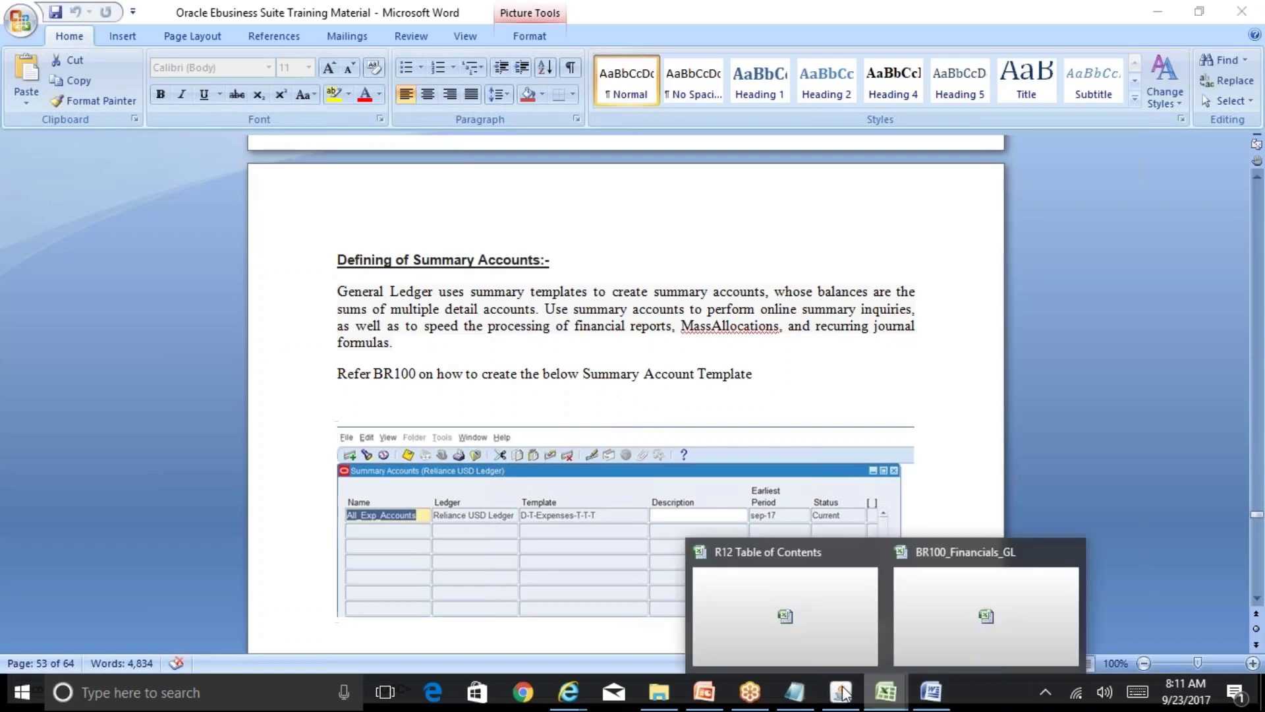
click(789, 624)
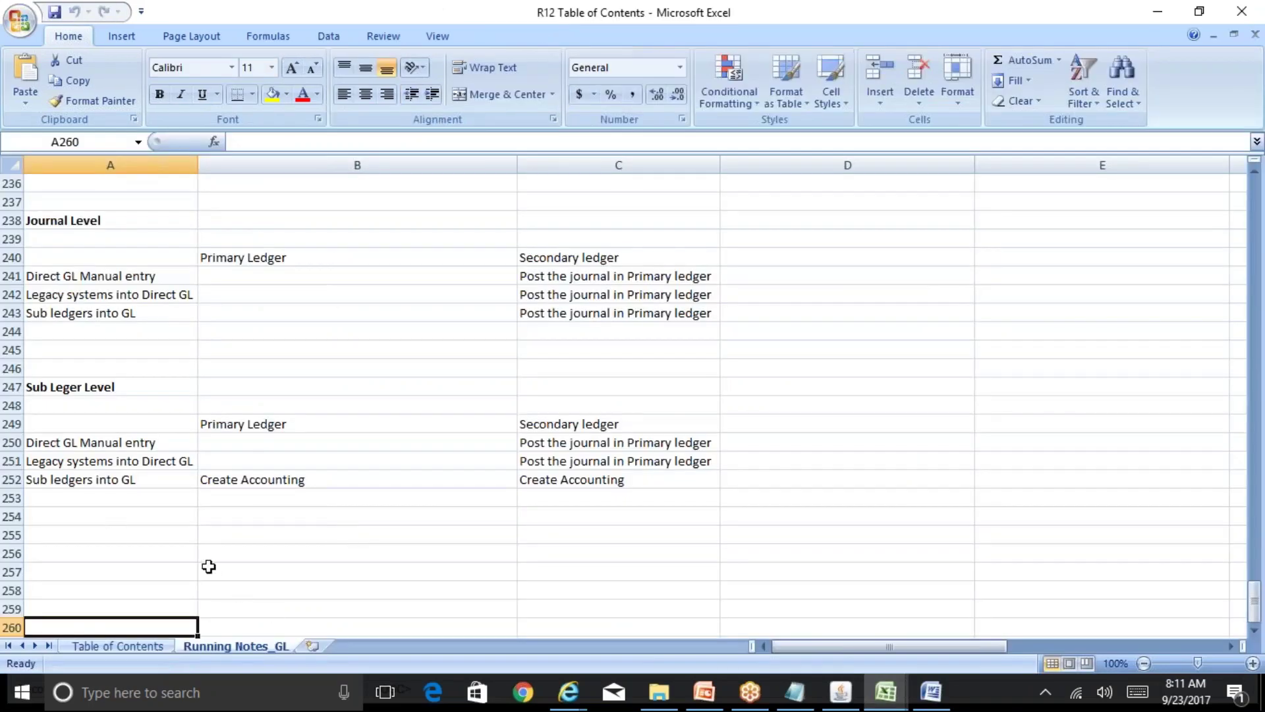
key(Down)
key(Down)
key(Down)
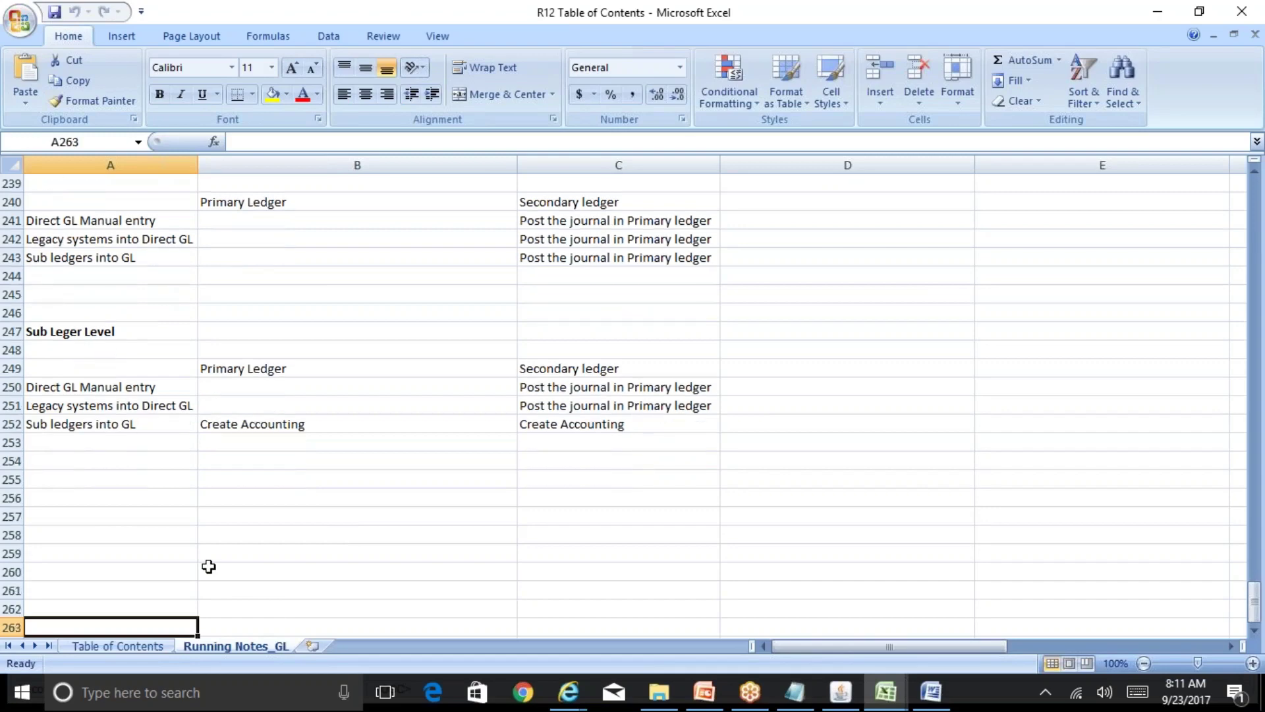
key(Up)
key(Up)
key(Up)
key(Up)
key(Up)
key(Up)
key(Up)
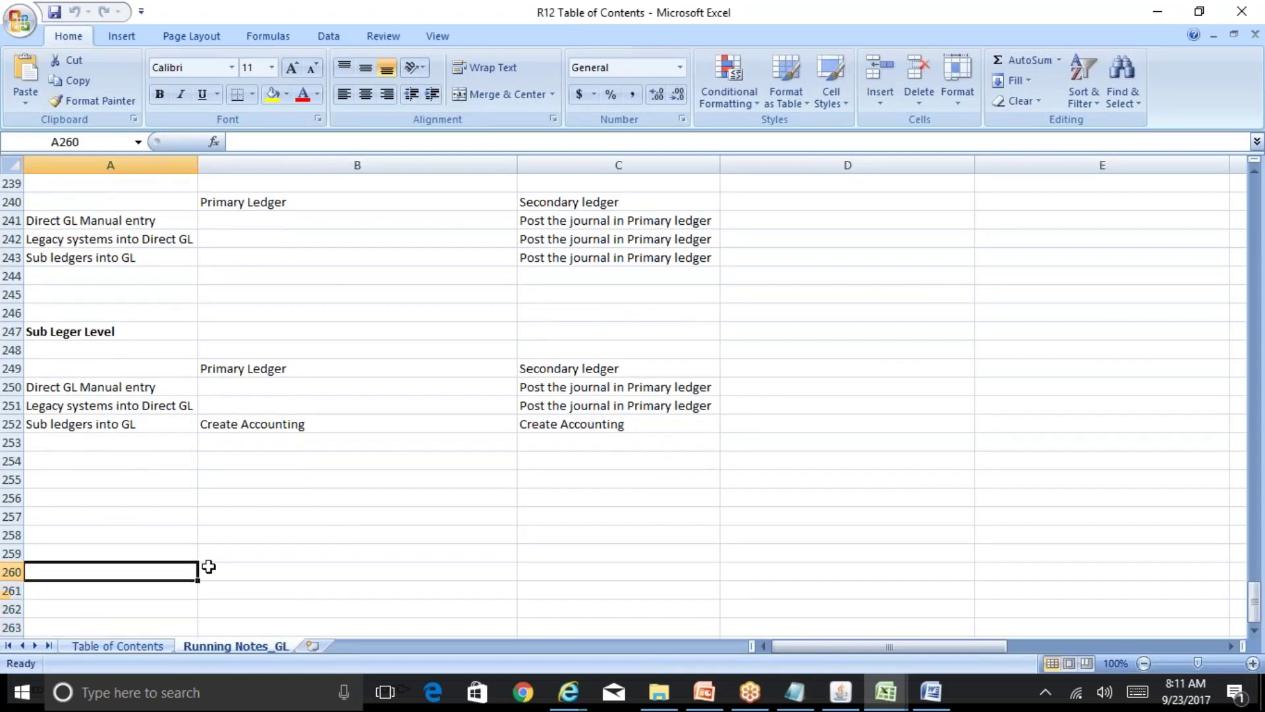
text(6)
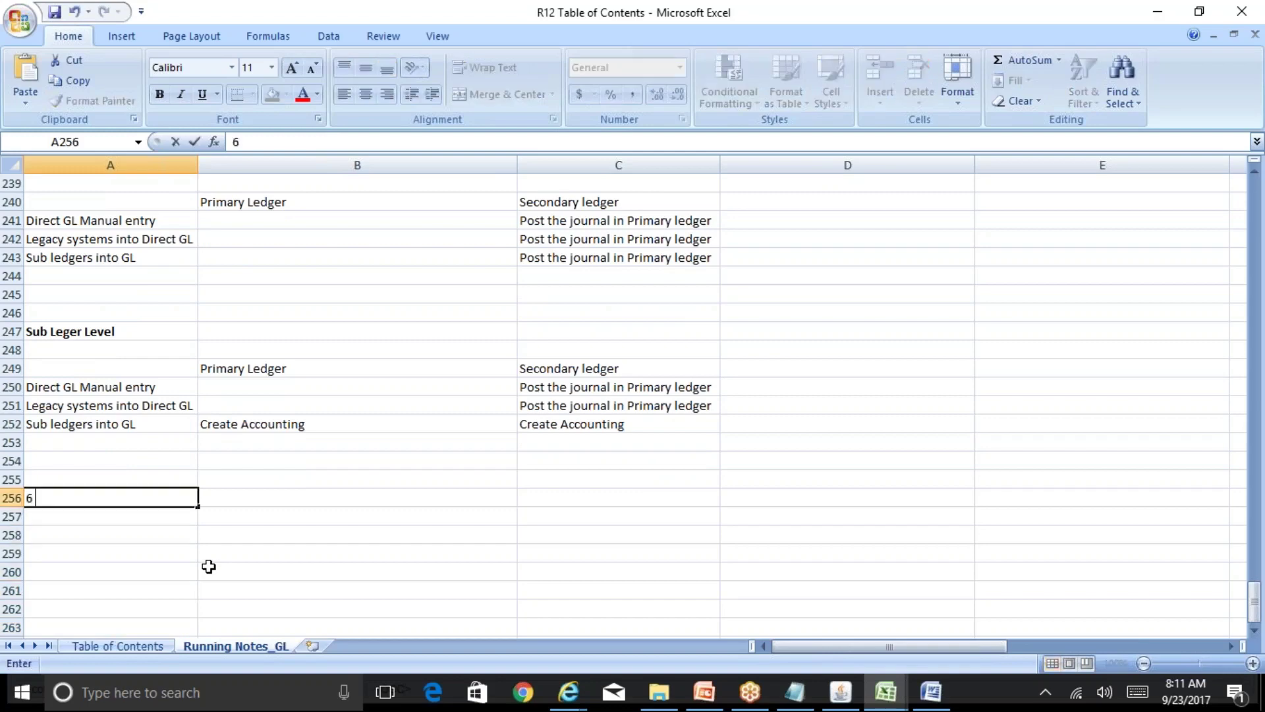
text( Segments)
key(Return)
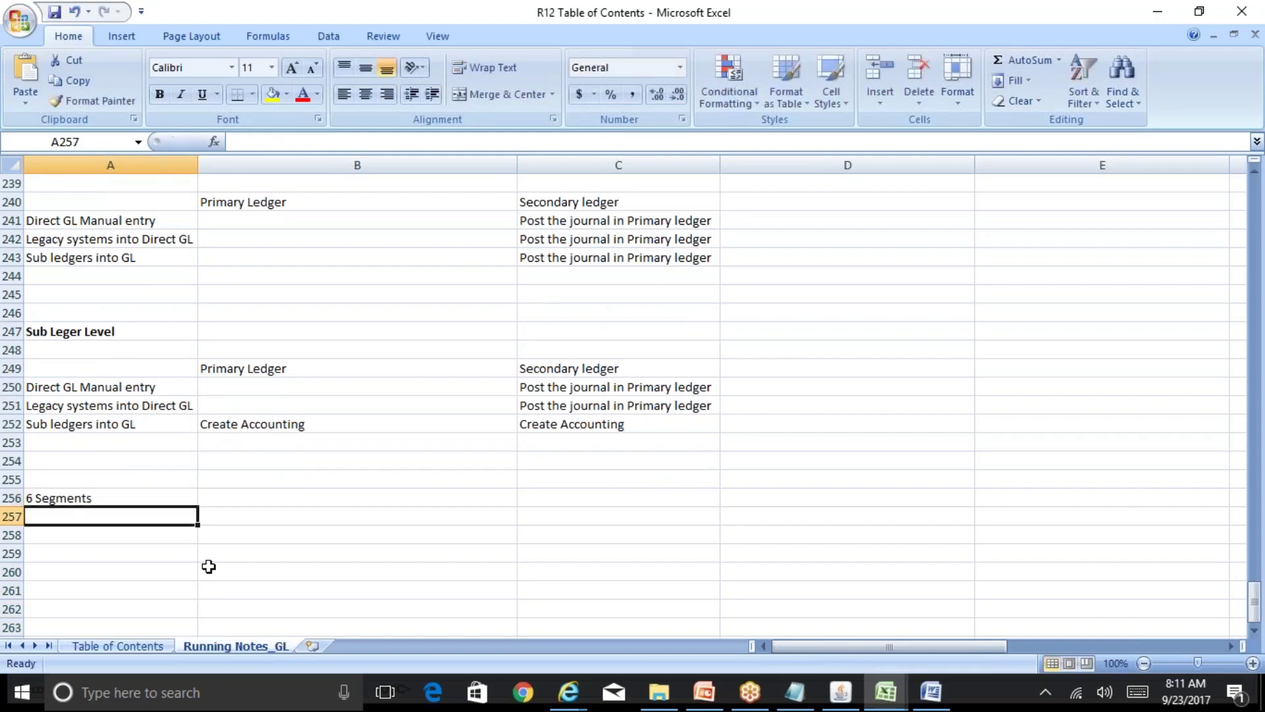
List the segments Company, Cost Centre, Account, Sub Account, Product and Intercompany in cells A257 to A262, below the 6 Segments heading
text(Company)
key(Return)
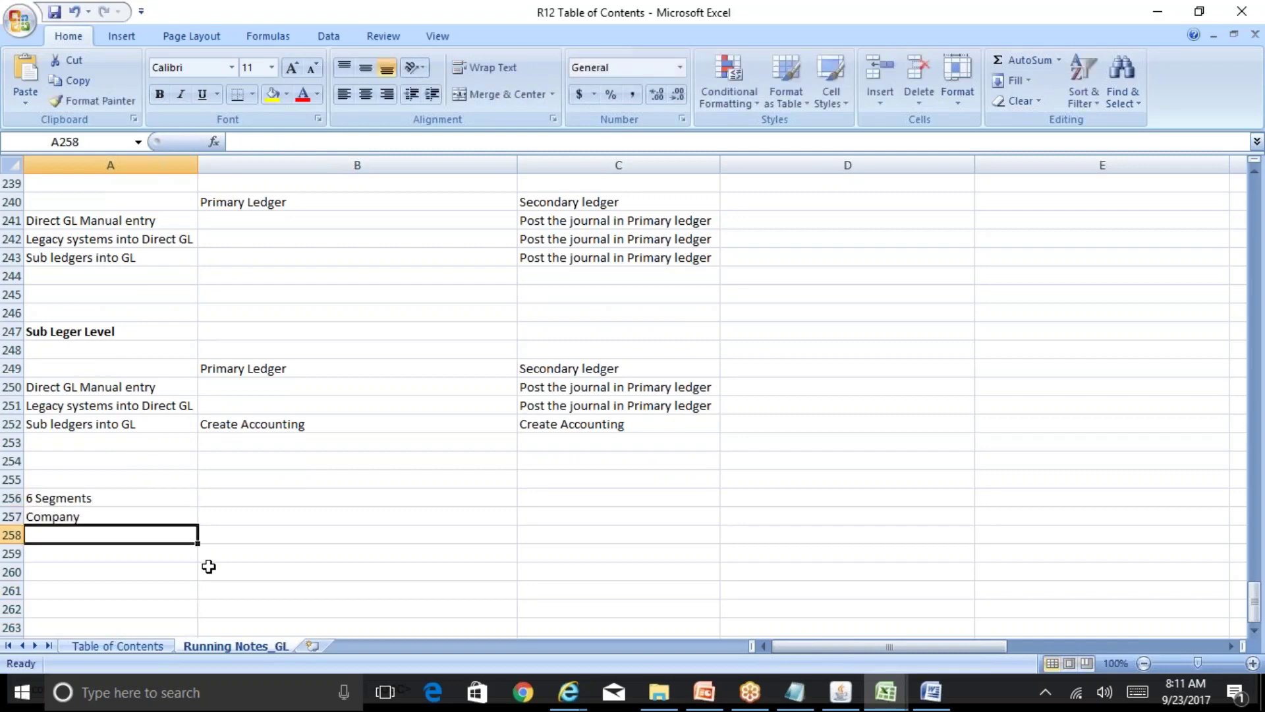
text(Cost Centre)
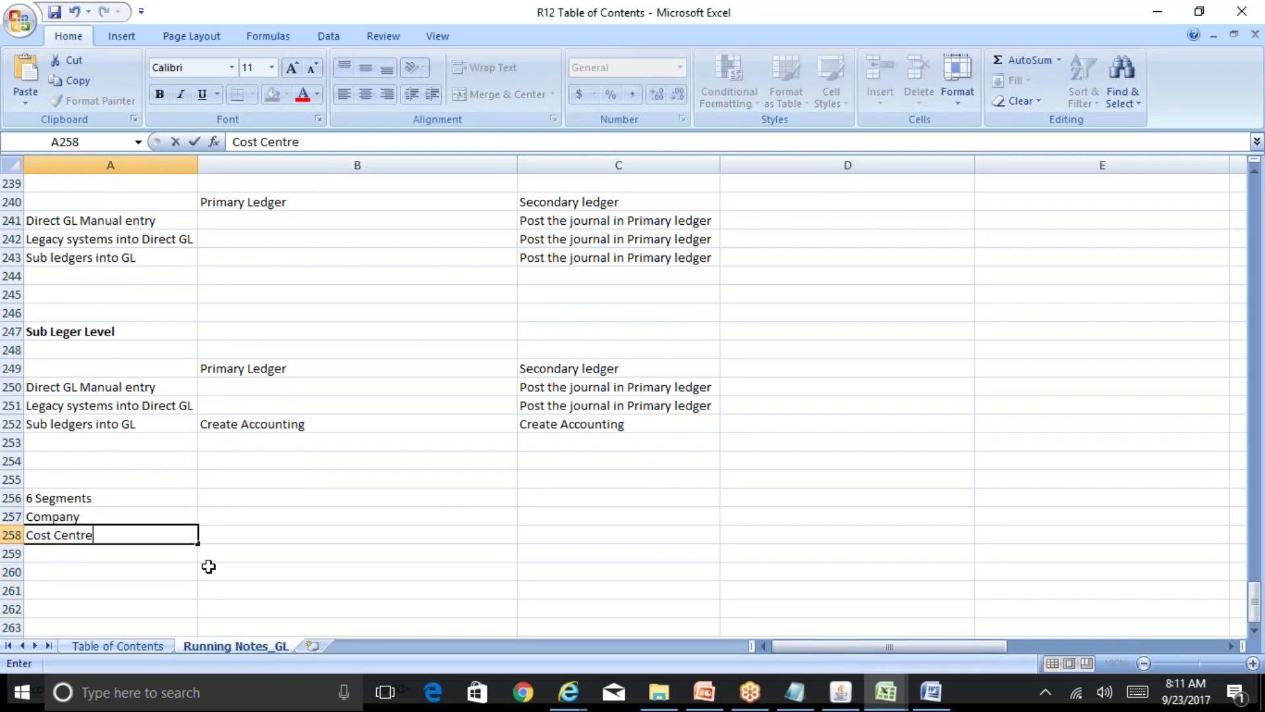
key(Return)
text(Account)
key(Return)
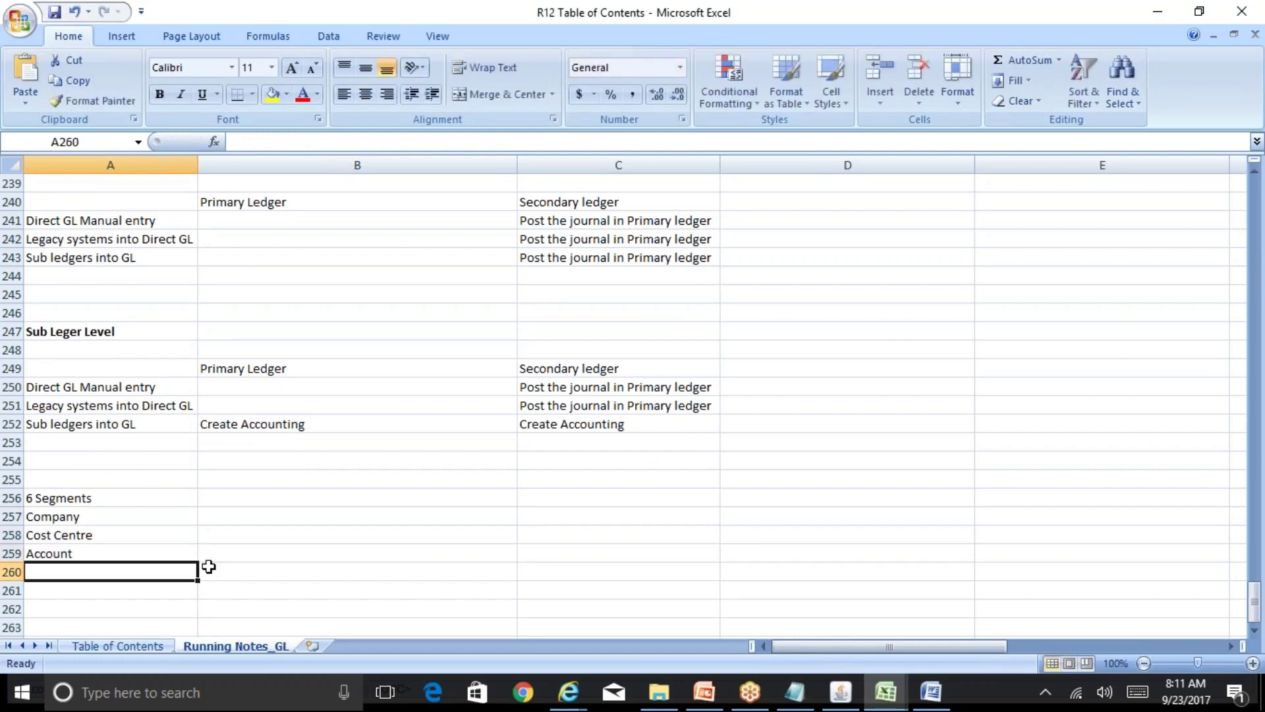
text(Sub Account)
key(Return)
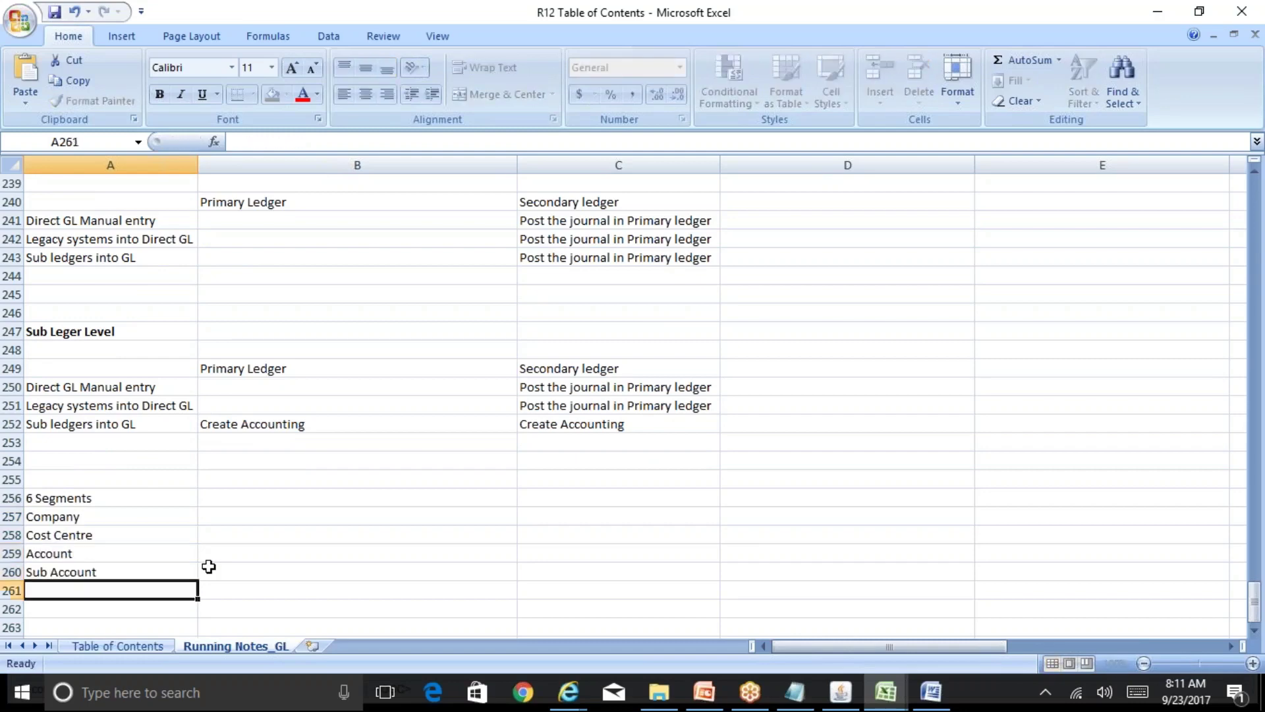
text(Product)
key(Return)
text(Inter)
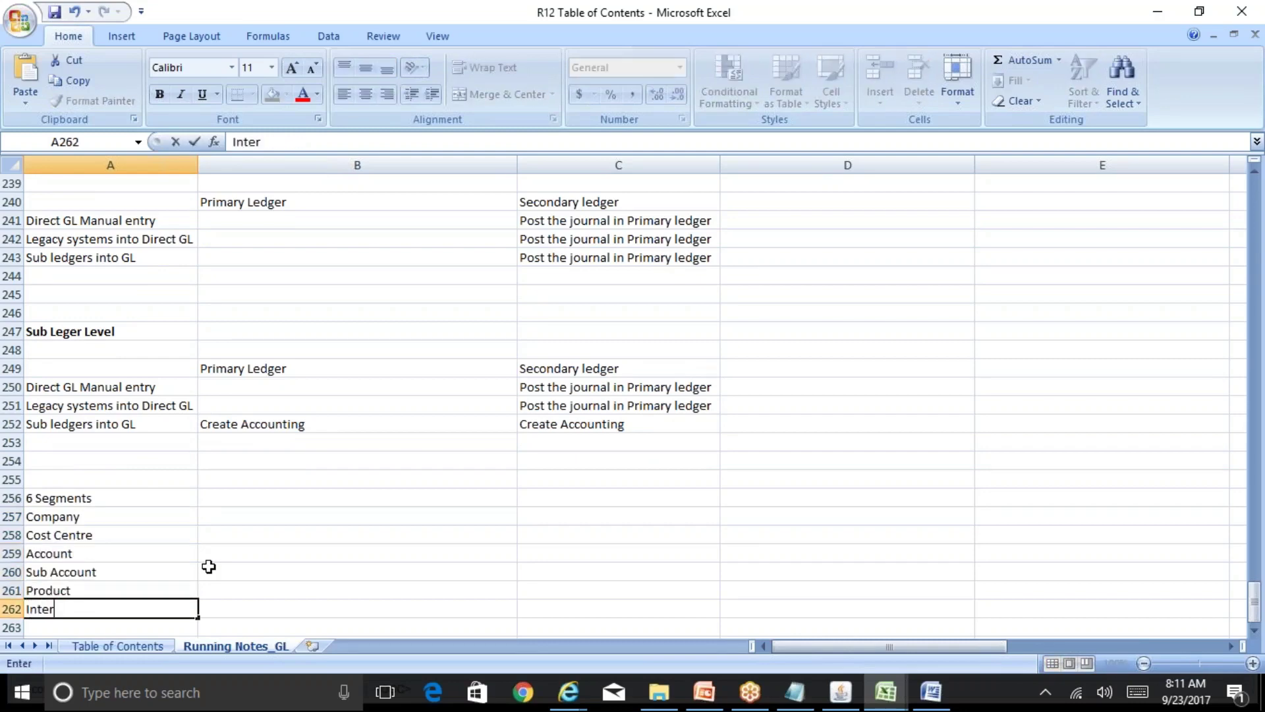
text(company)
key(Return)
key(Up)
key(Up)
key(Up)
key(Up)
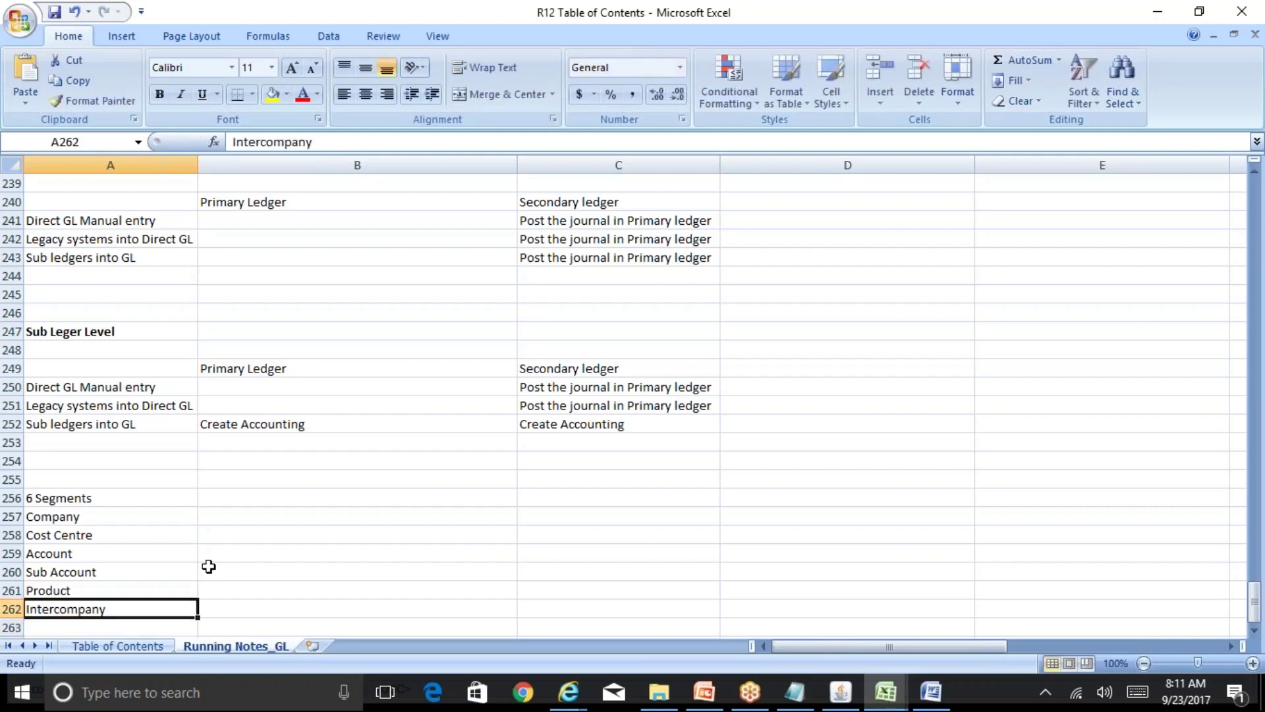
key(Up)
key(Up)
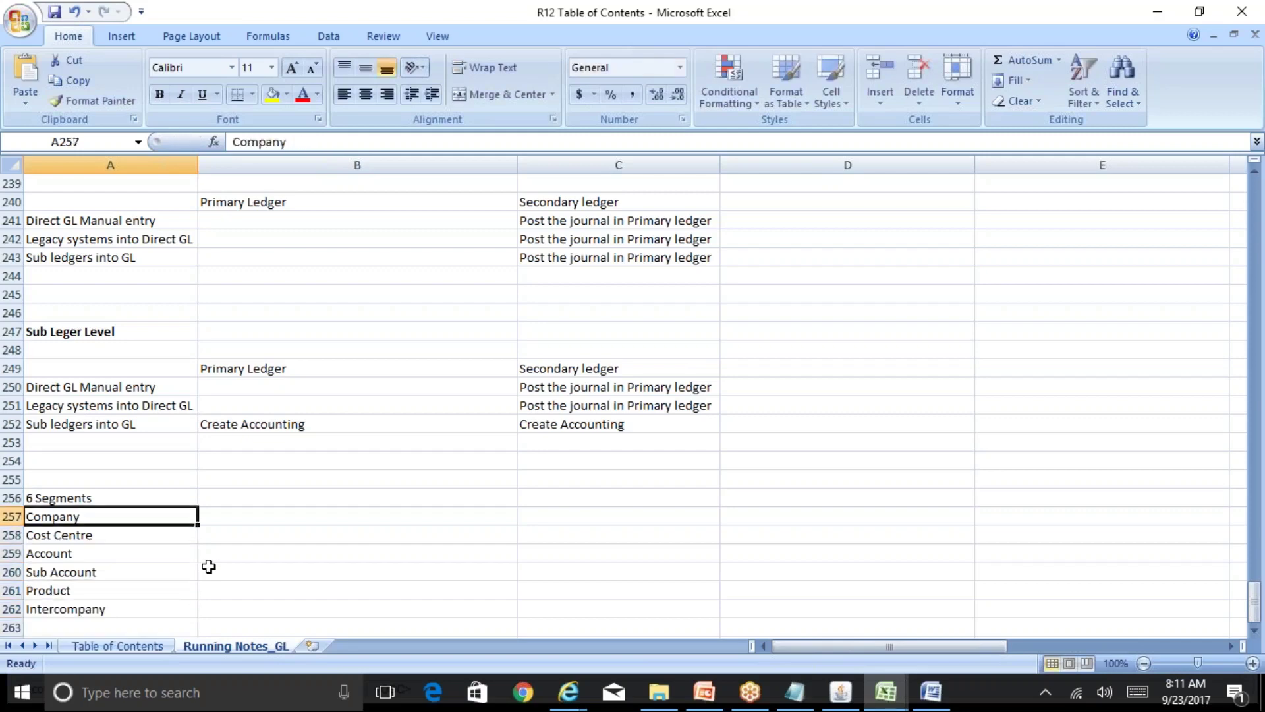
key(Right)
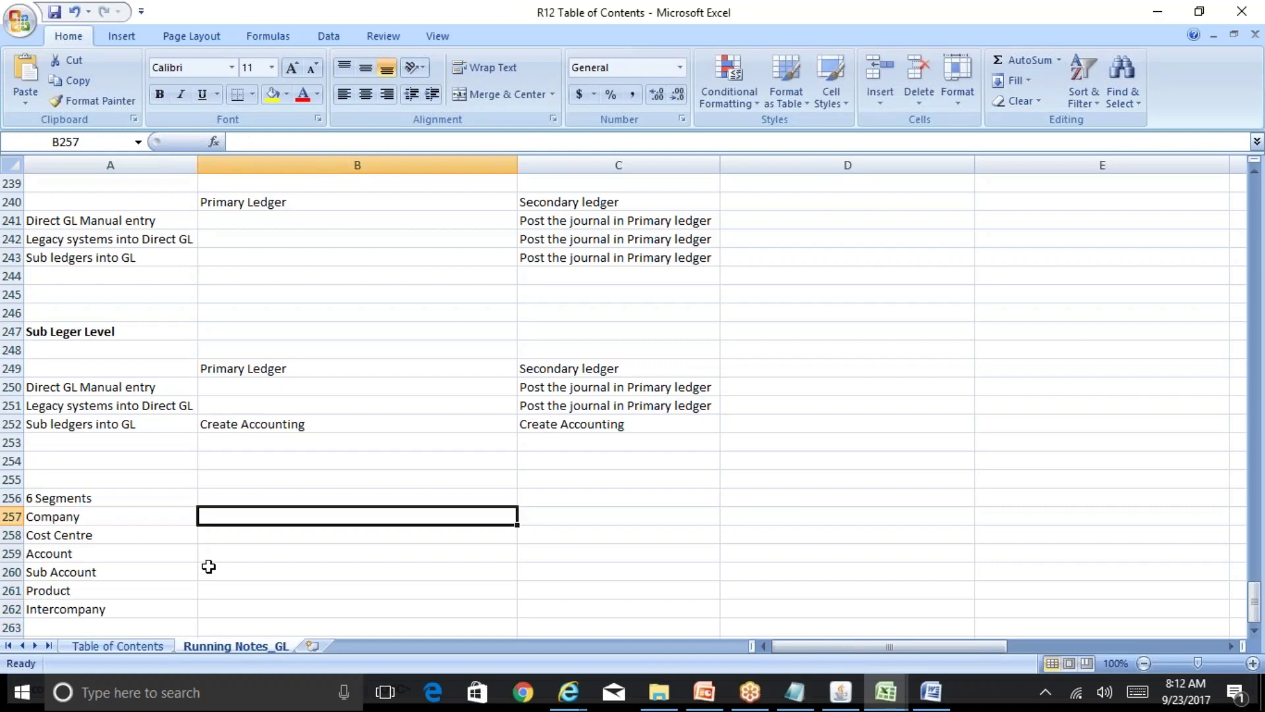
key(Down)
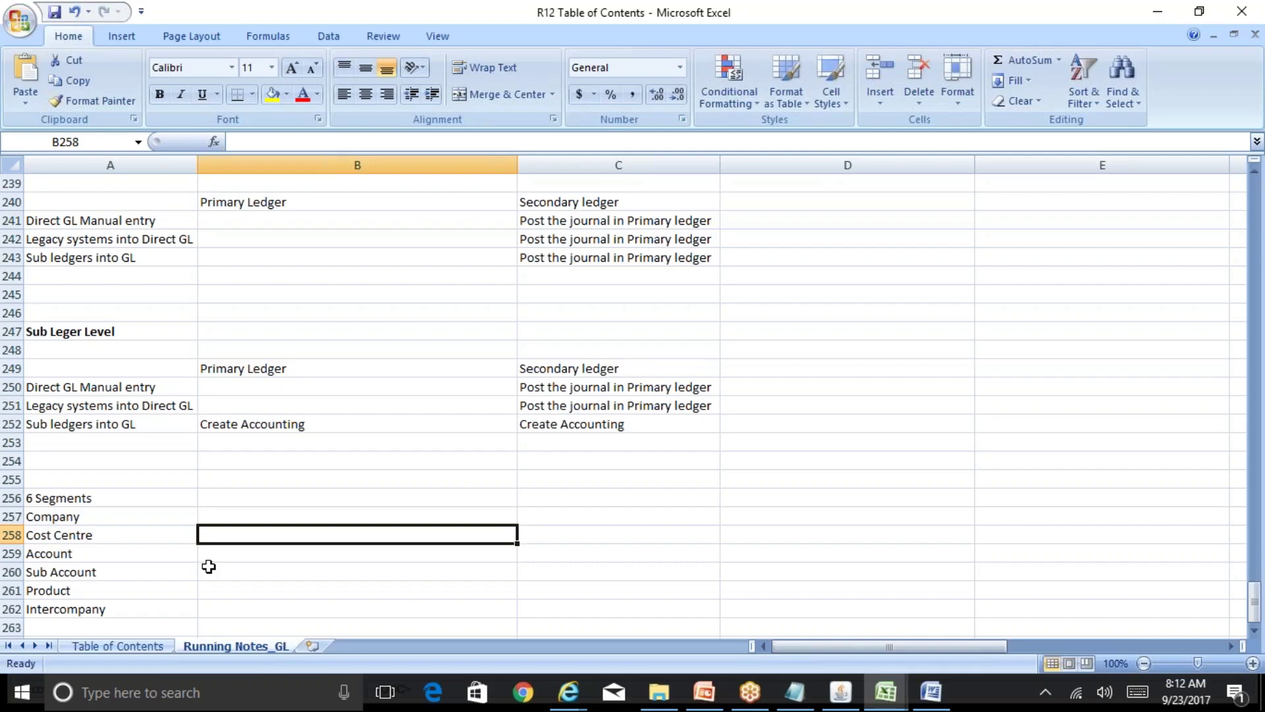
Switch to Oracle Applications and open the key flexfield values form from the General Ledger financials setup
click(841, 692)
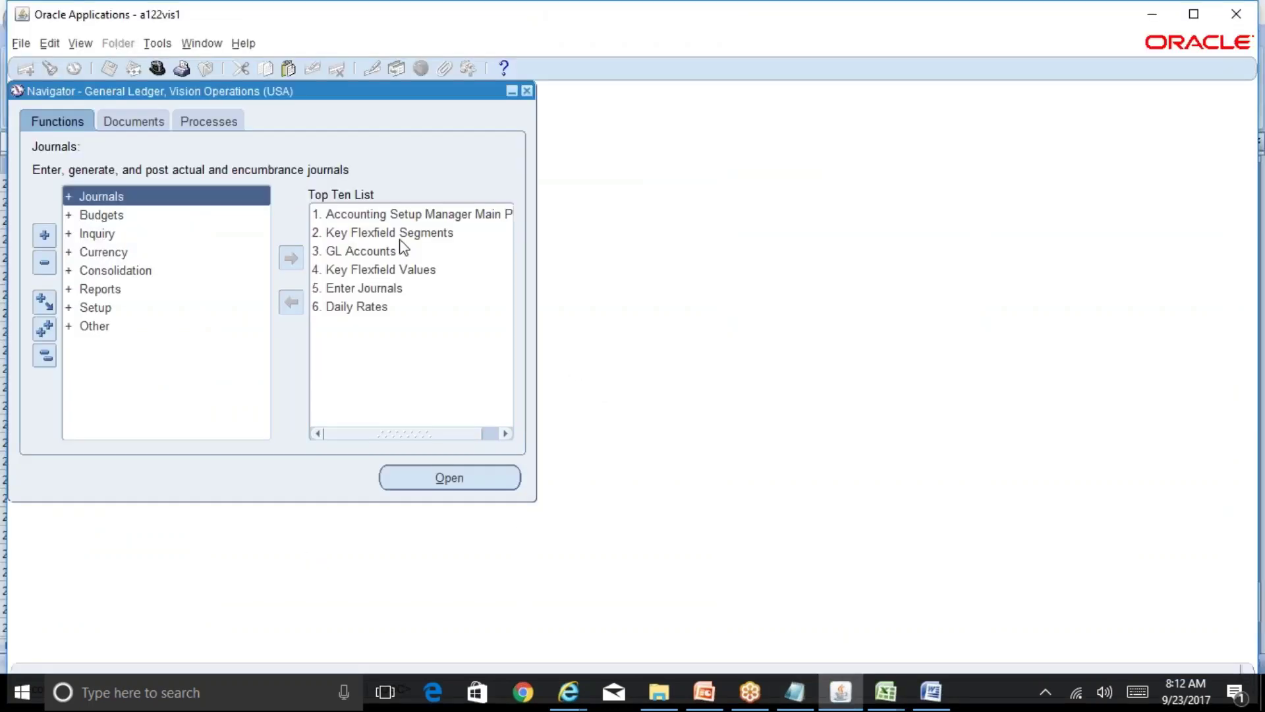
double_click(113, 309)
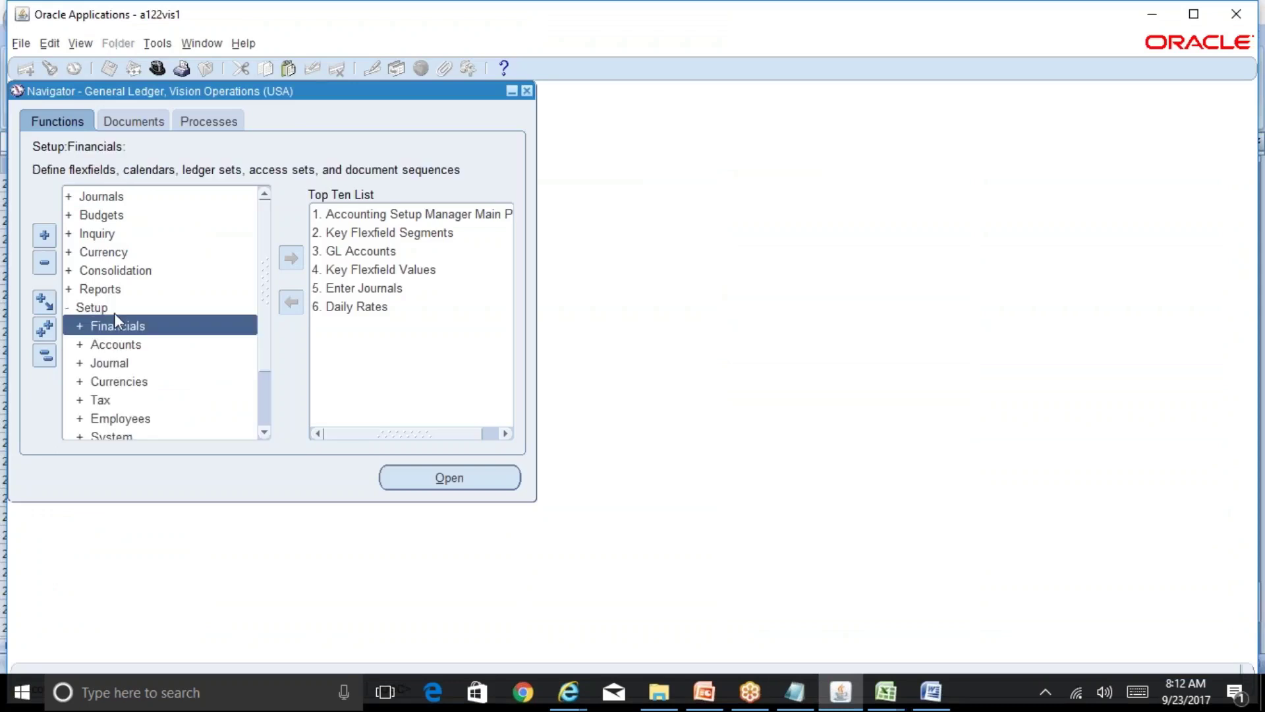
double_click(132, 328)
double_click(140, 338)
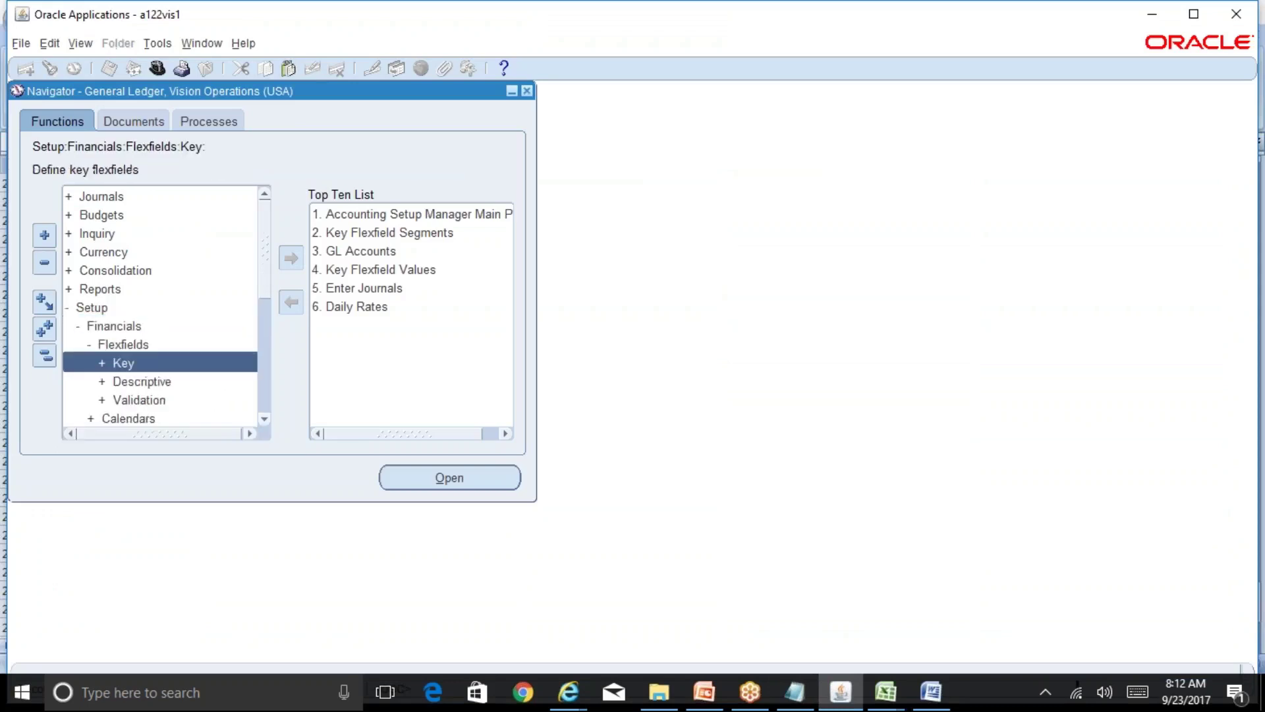
double_click(152, 356)
double_click(181, 399)
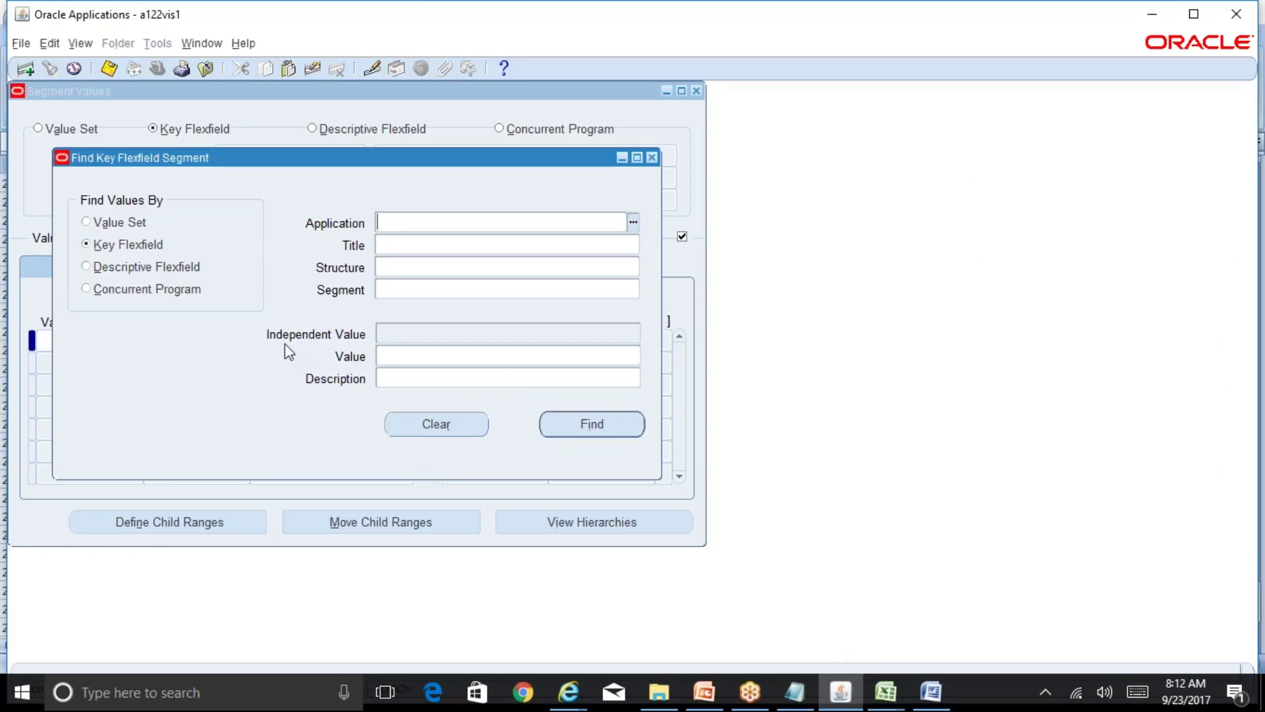
click(110, 227)
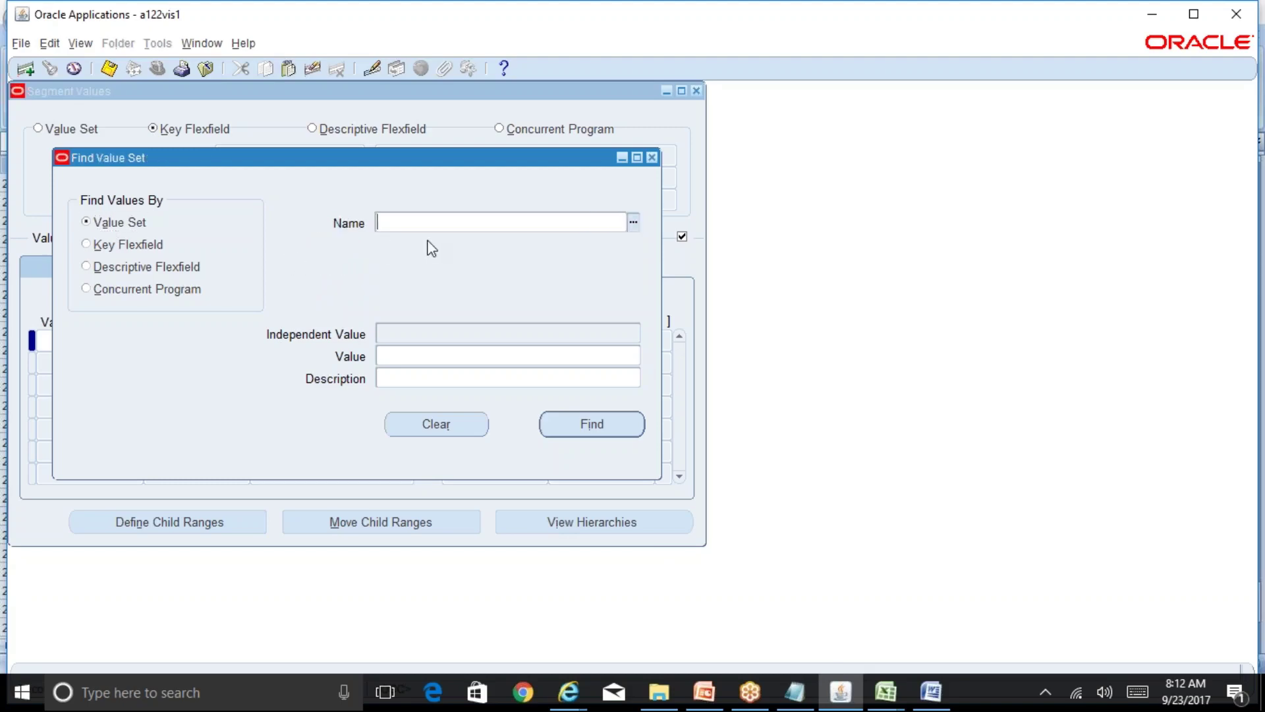
text(Oper%)
text(Account%)
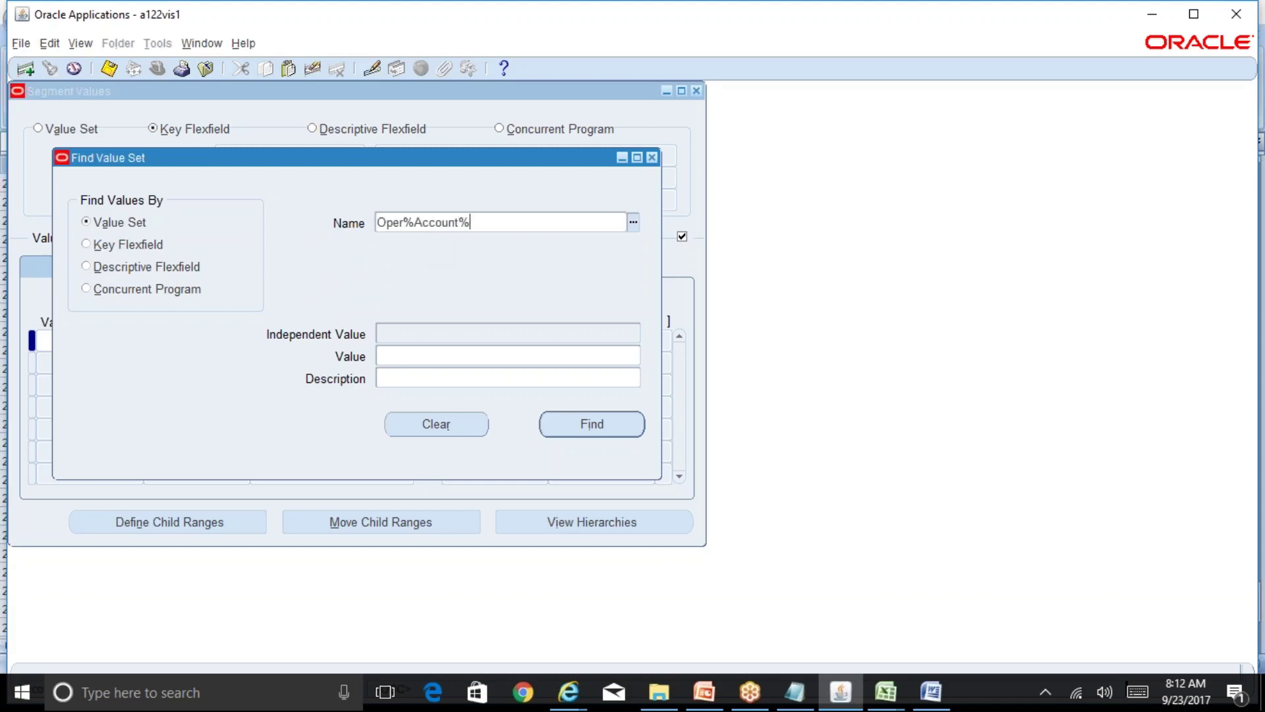
key(Tab)
key(Return)
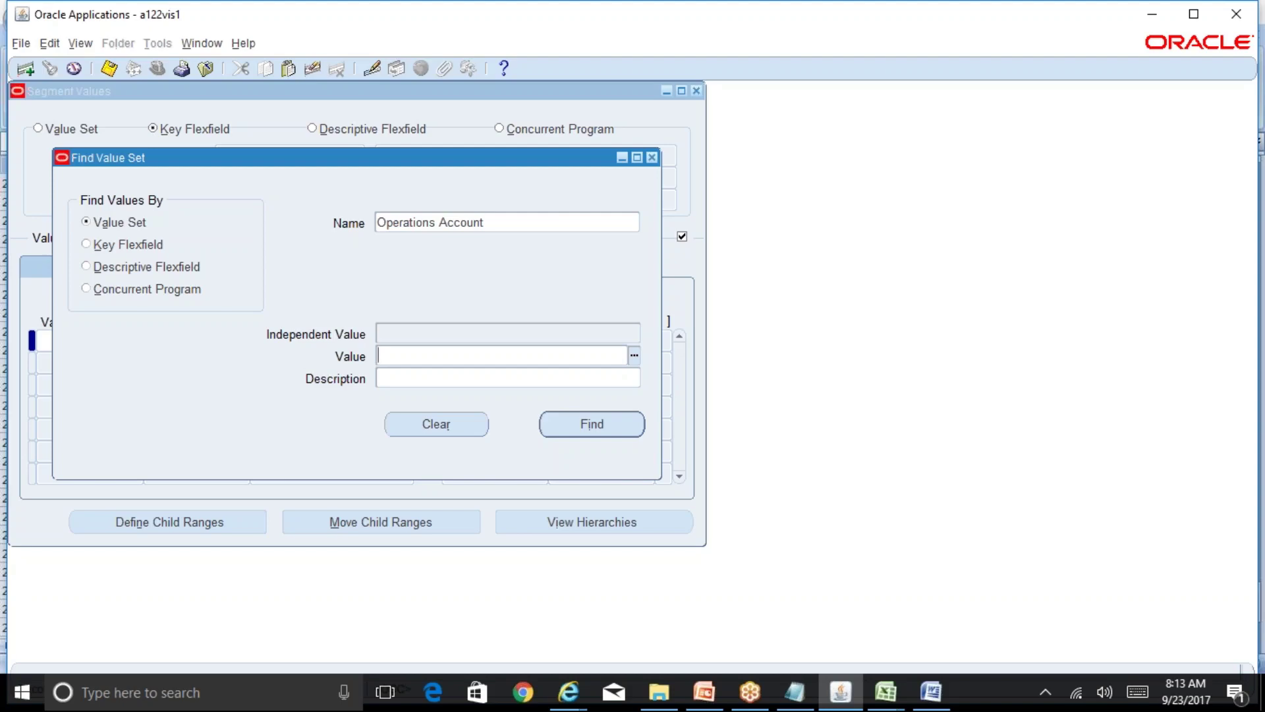
Find the Account segment values by key flexfield for General Ledger, Accounting Flexfield, structure RELIANCE_ACCOUNTING_FLEXFIELD
click(141, 247)
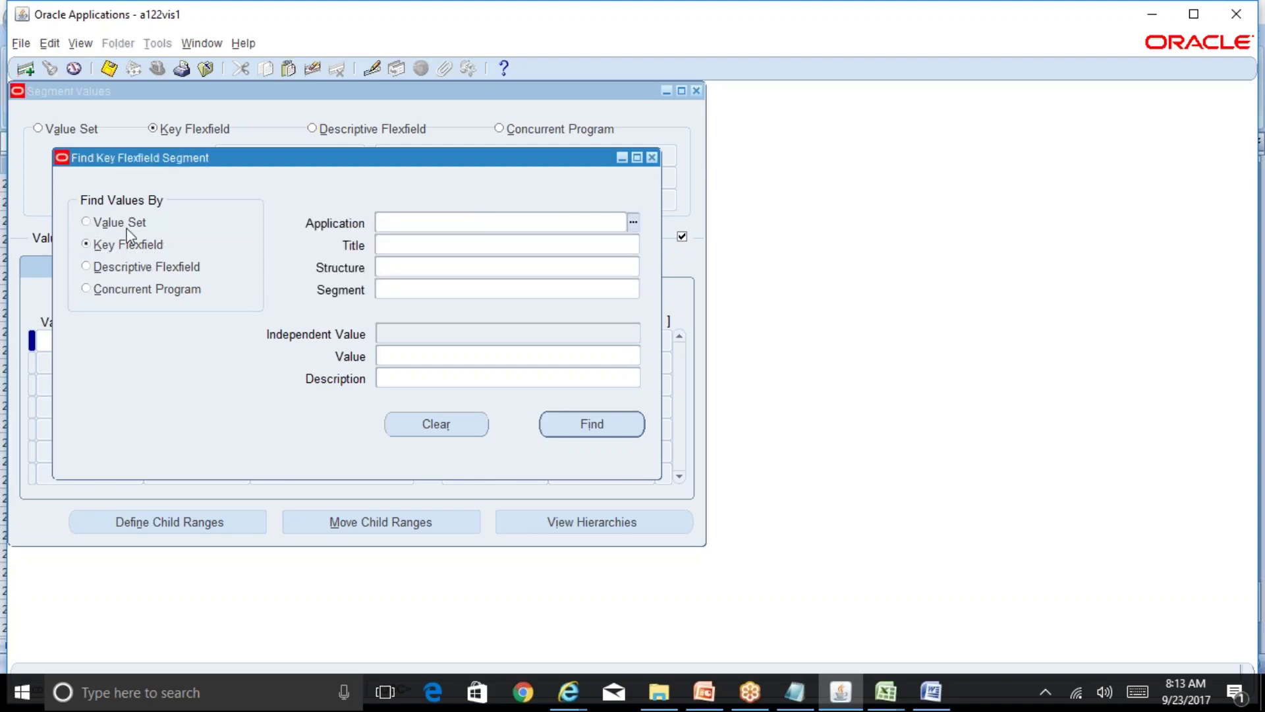
text(general le)
key(Tab)
text(acc)
key(Tab)
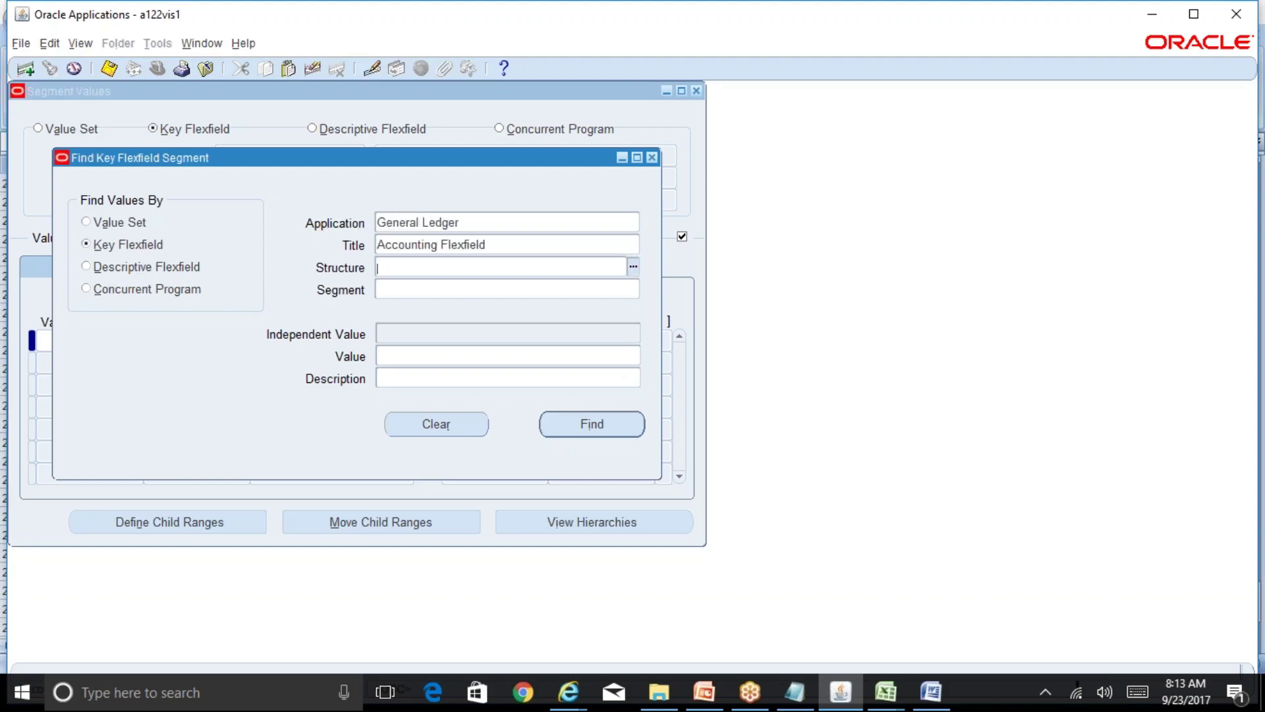
text(rel)
key(Tab)
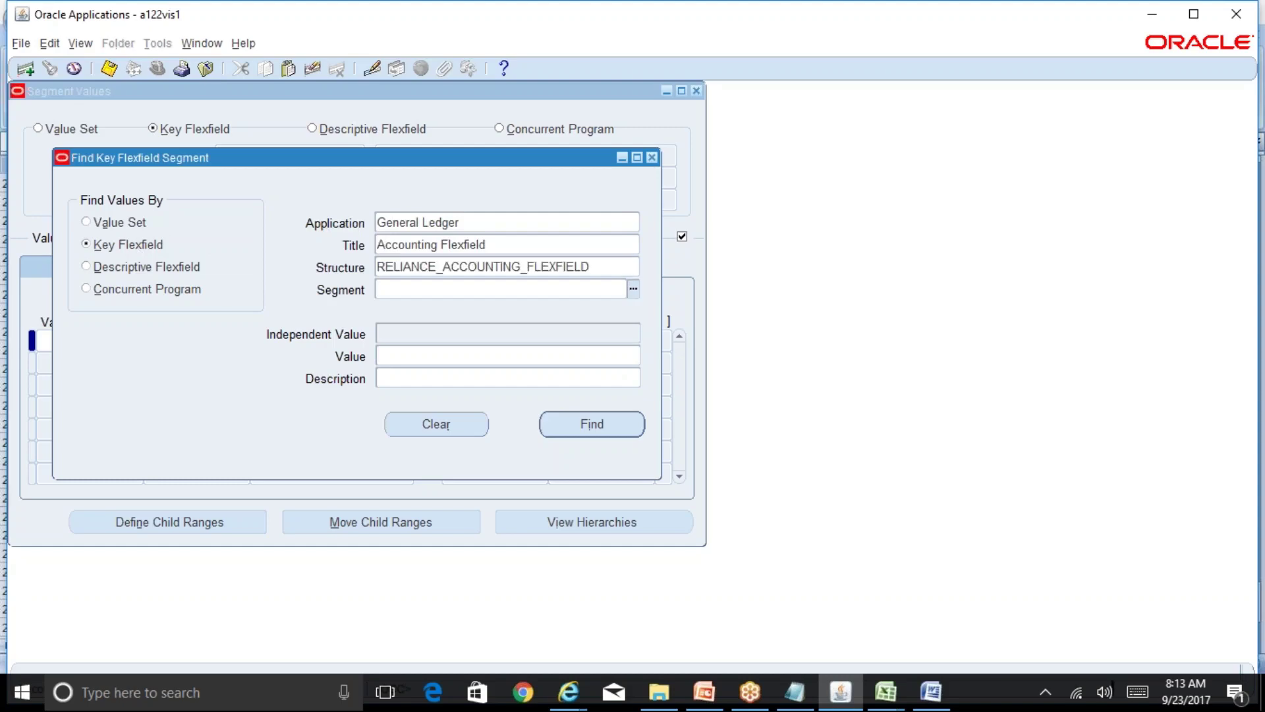
key(ctrl+l)
key(Down)
key(Up)
key(Return)
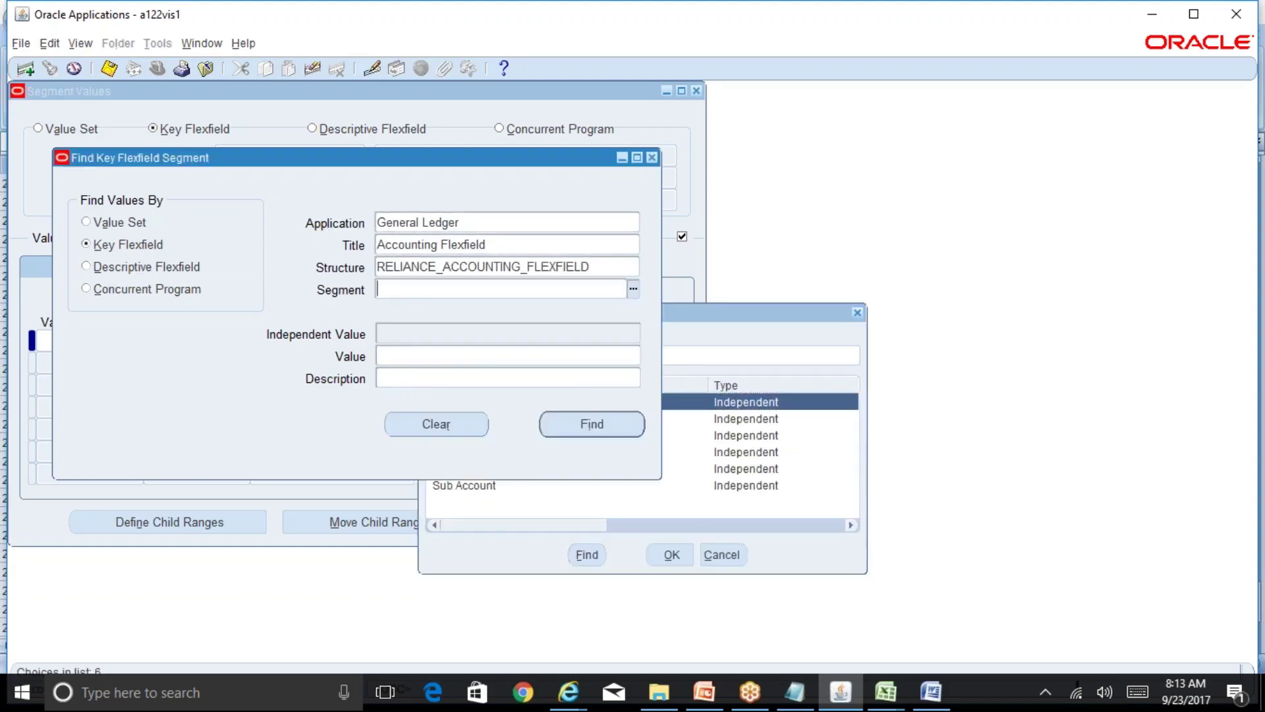
click(609, 425)
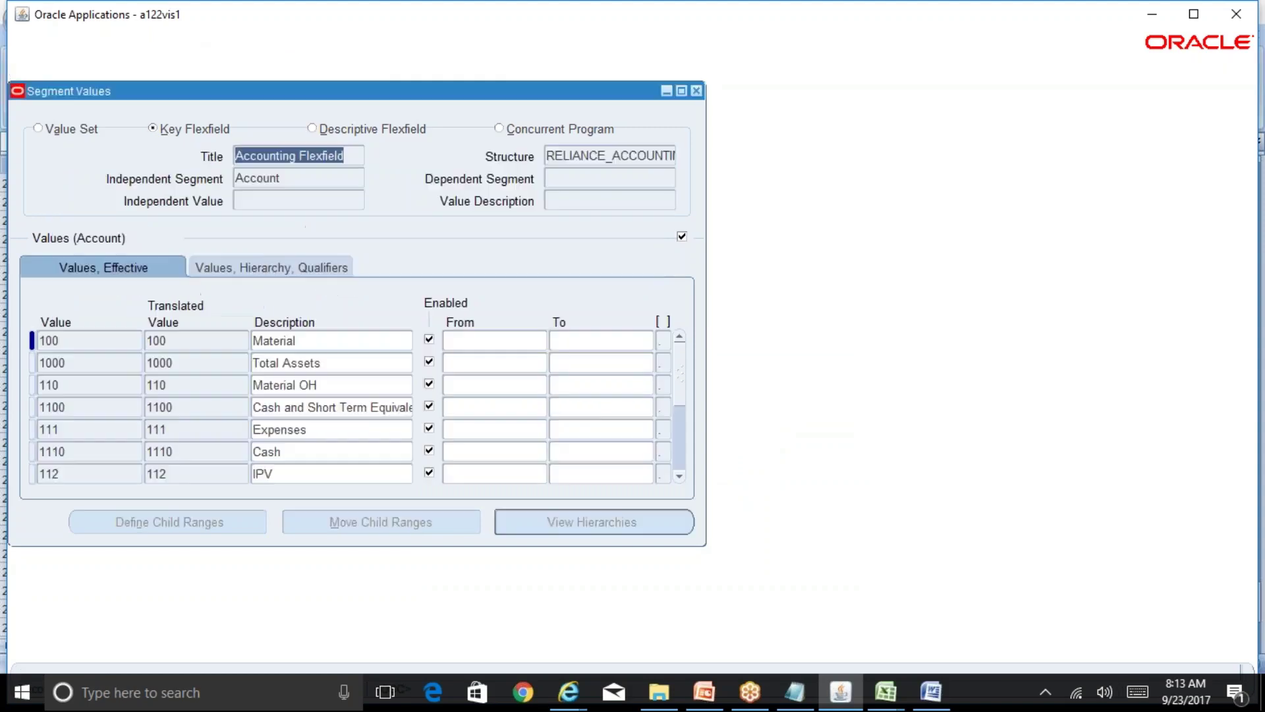
Look through the Account values and view the segment qualifiers of the DD Cash value 1129, leaving them unedited
click(107, 363)
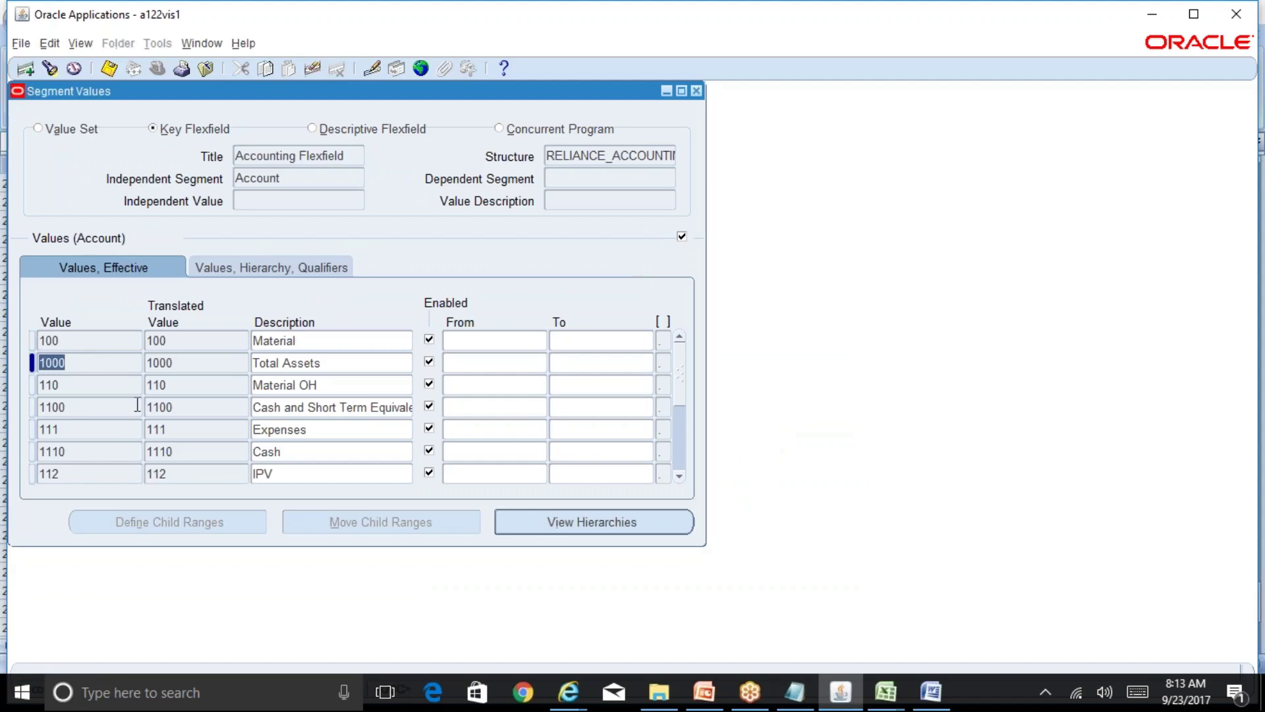
scroll(137, 404, down, 2)
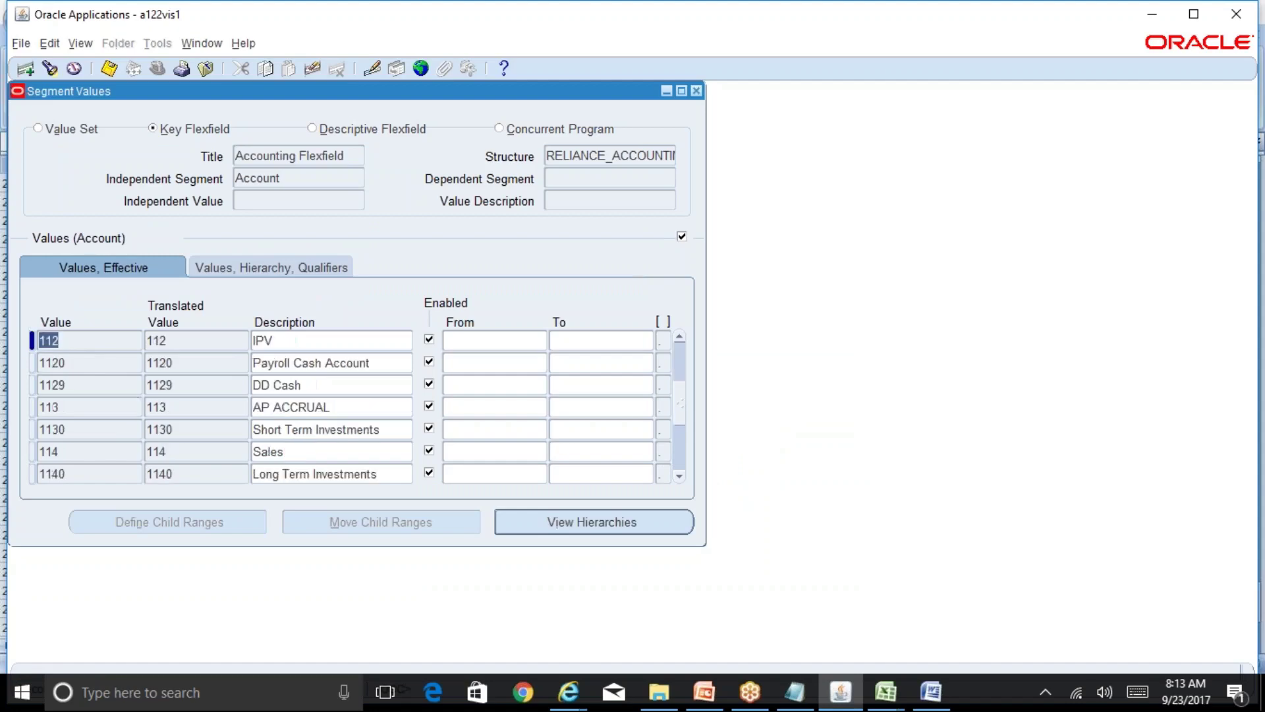
click(320, 384)
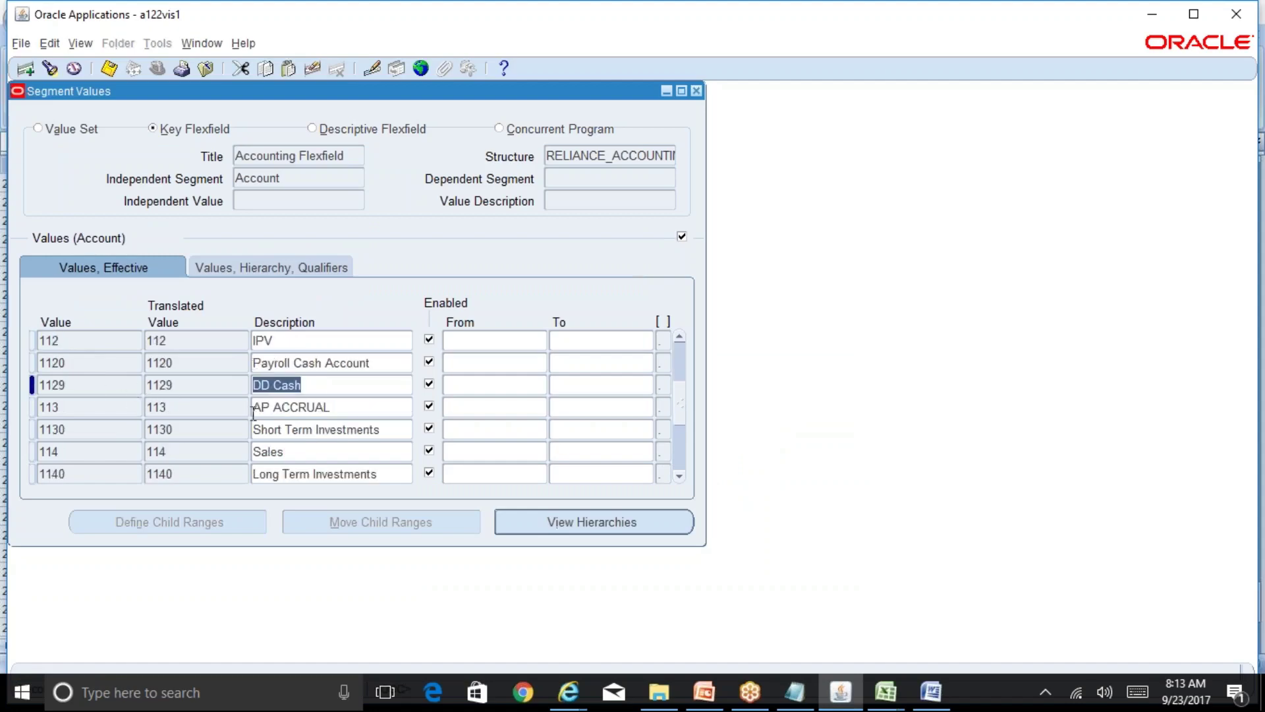
click(330, 268)
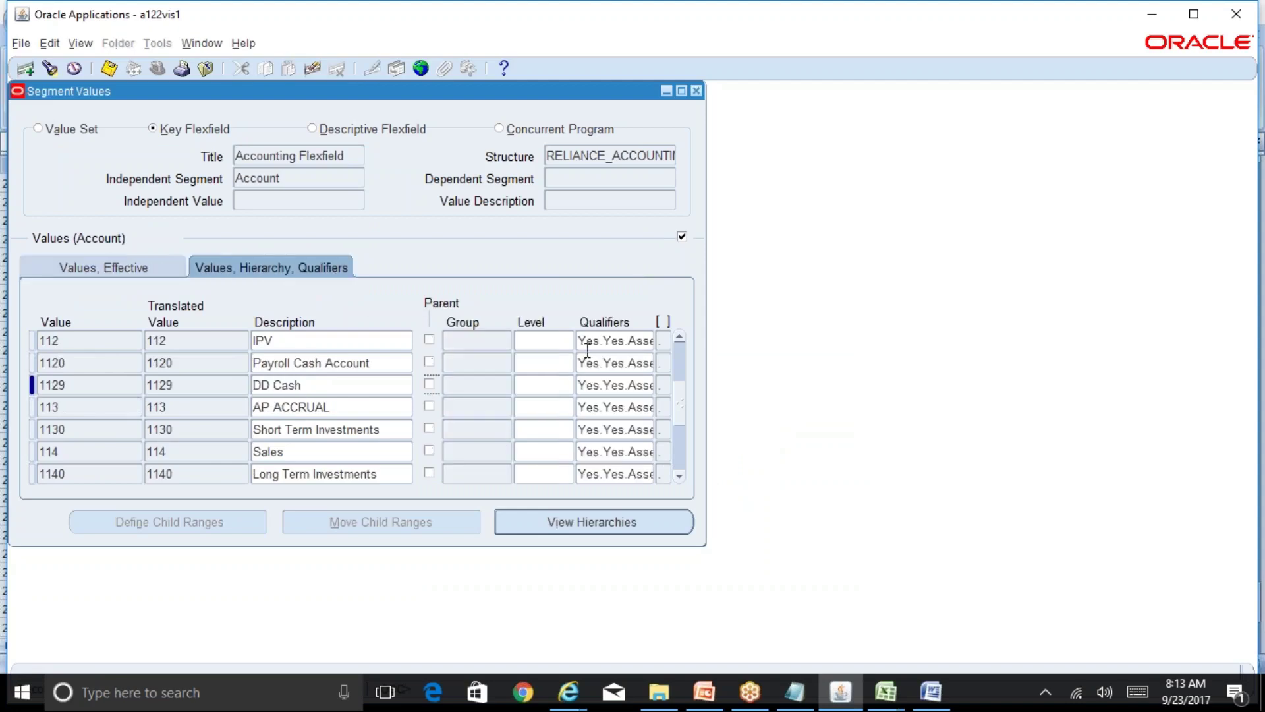
click(613, 392)
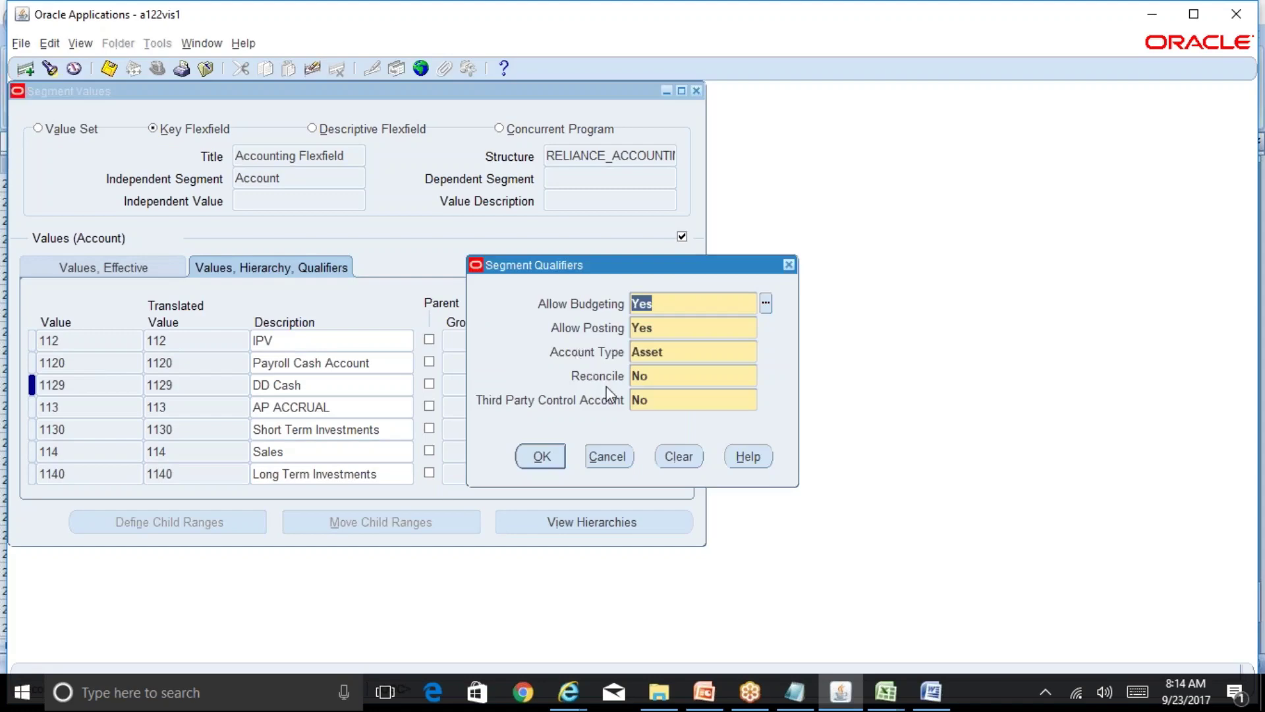
click(607, 456)
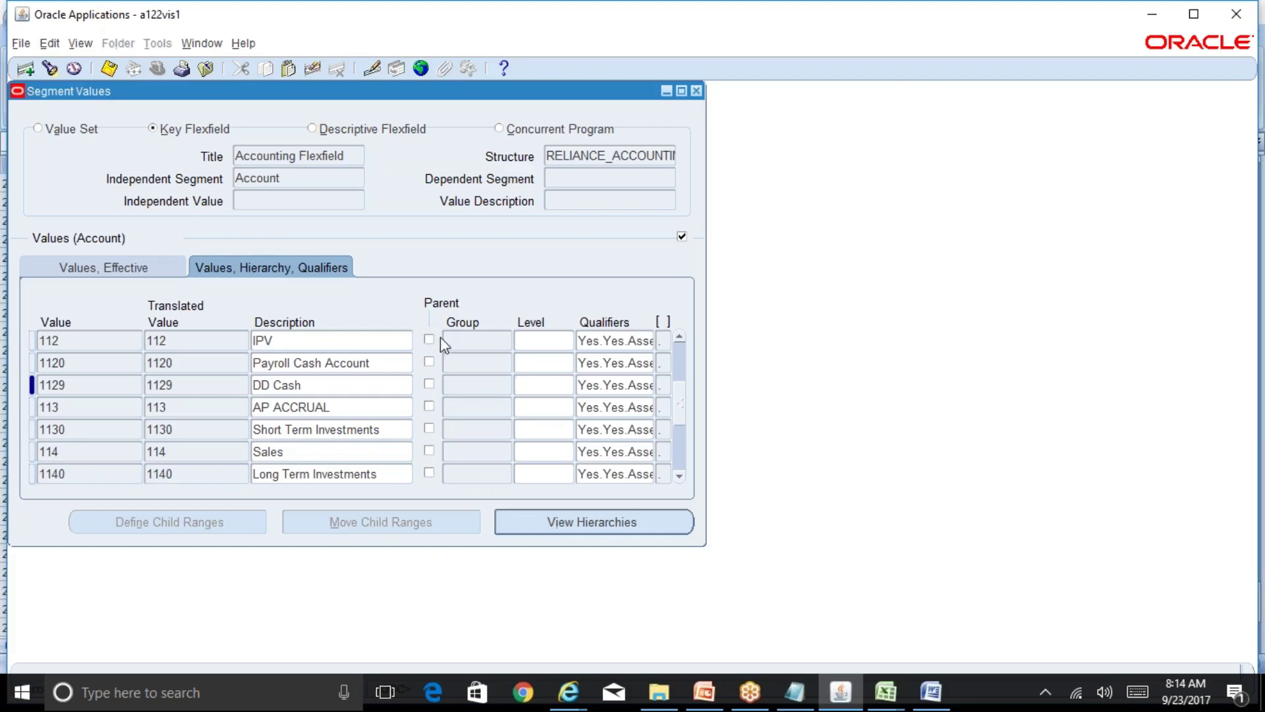
Query the Account segment for values flagged as parent
drag(354, 363, 253, 363)
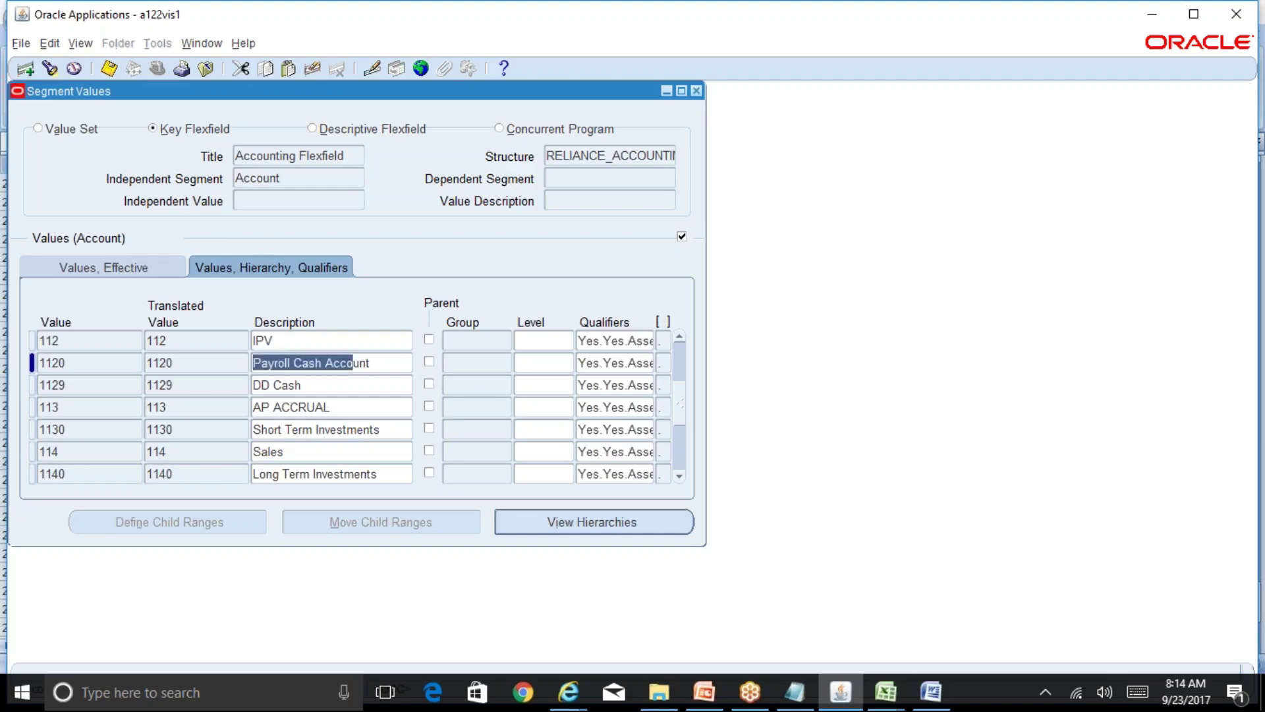
key(F11)
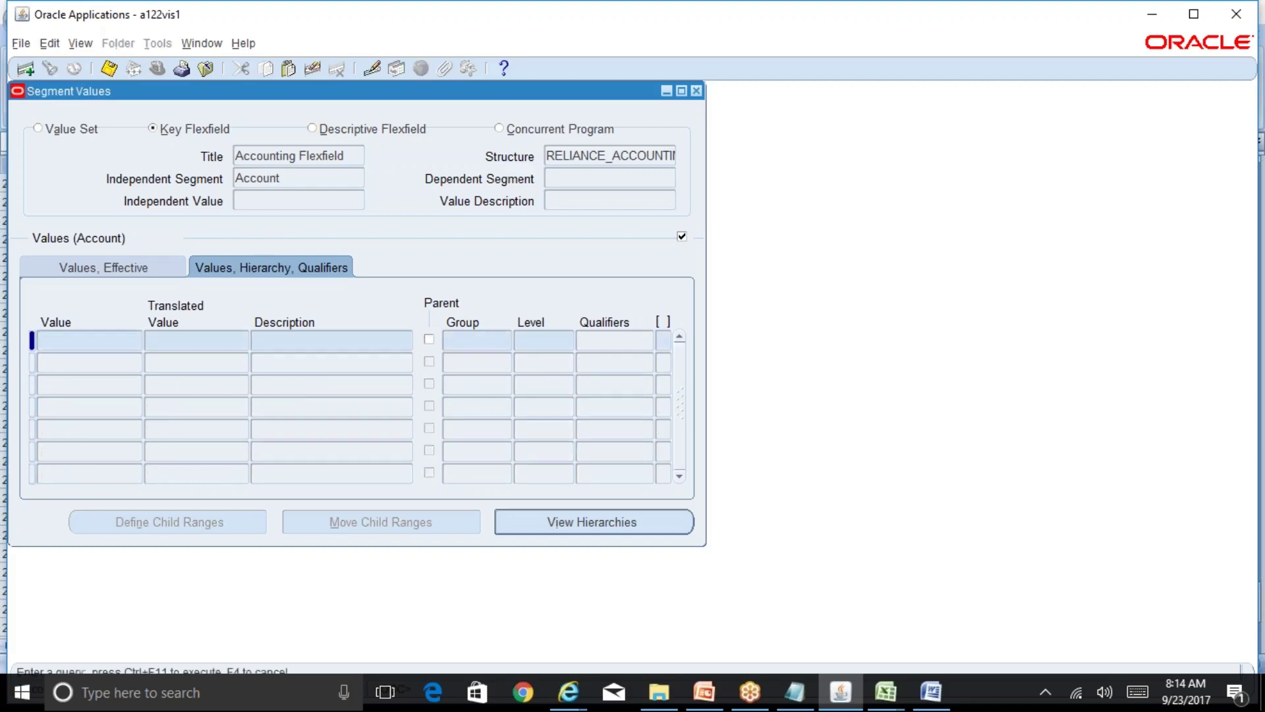
click(429, 338)
key(ctrl+F11)
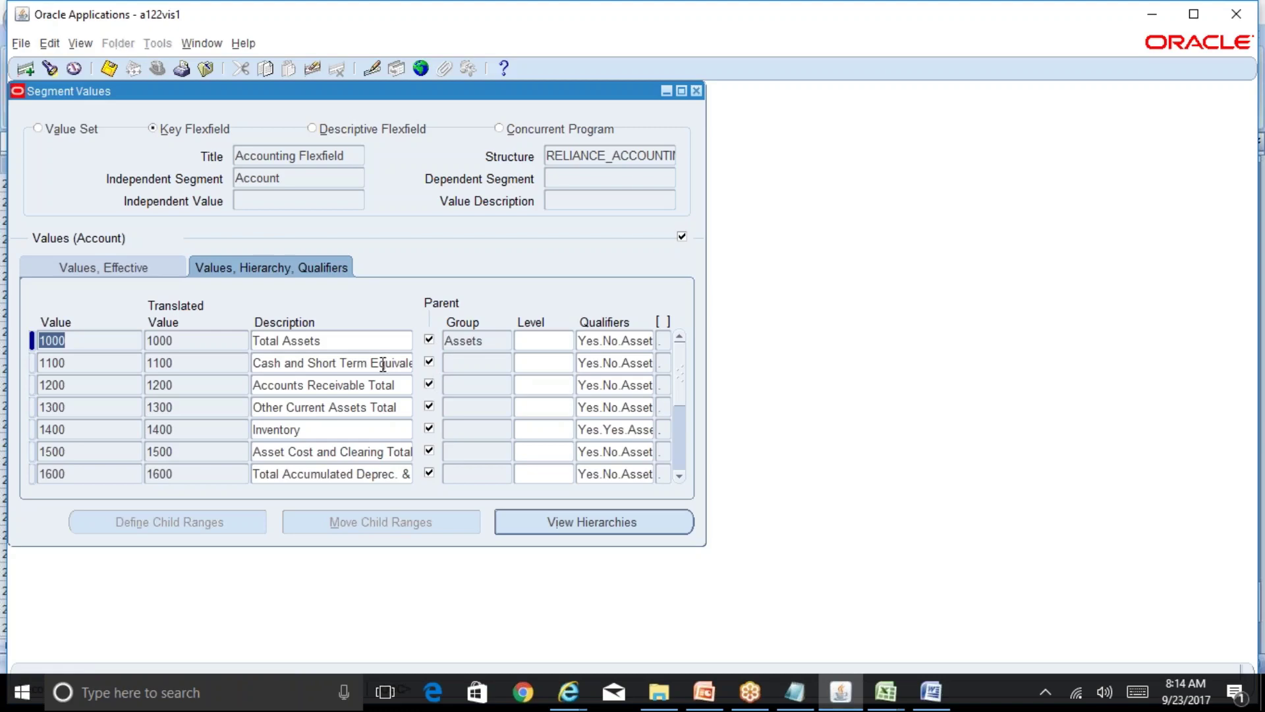
View the segment qualifiers of the parent value 1200 Accounts Receivable Total, close them unedited and return to its description
click(393, 384)
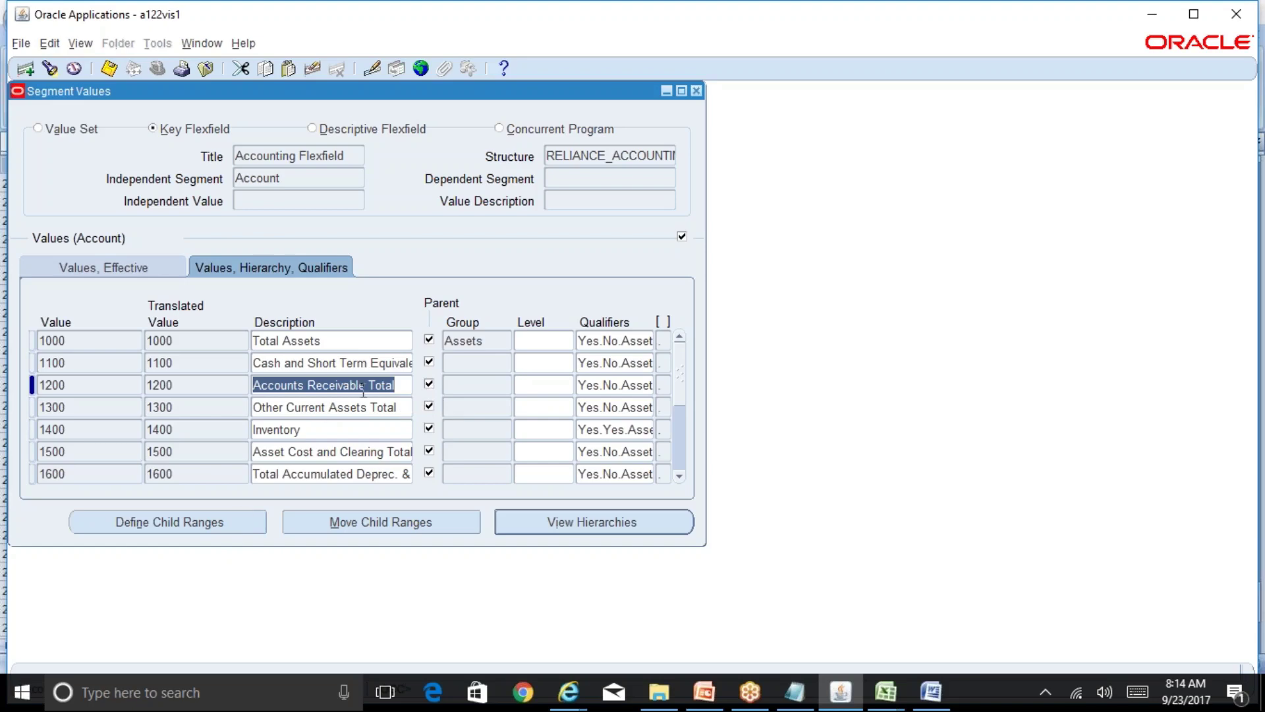
click(209, 385)
double_click(211, 386)
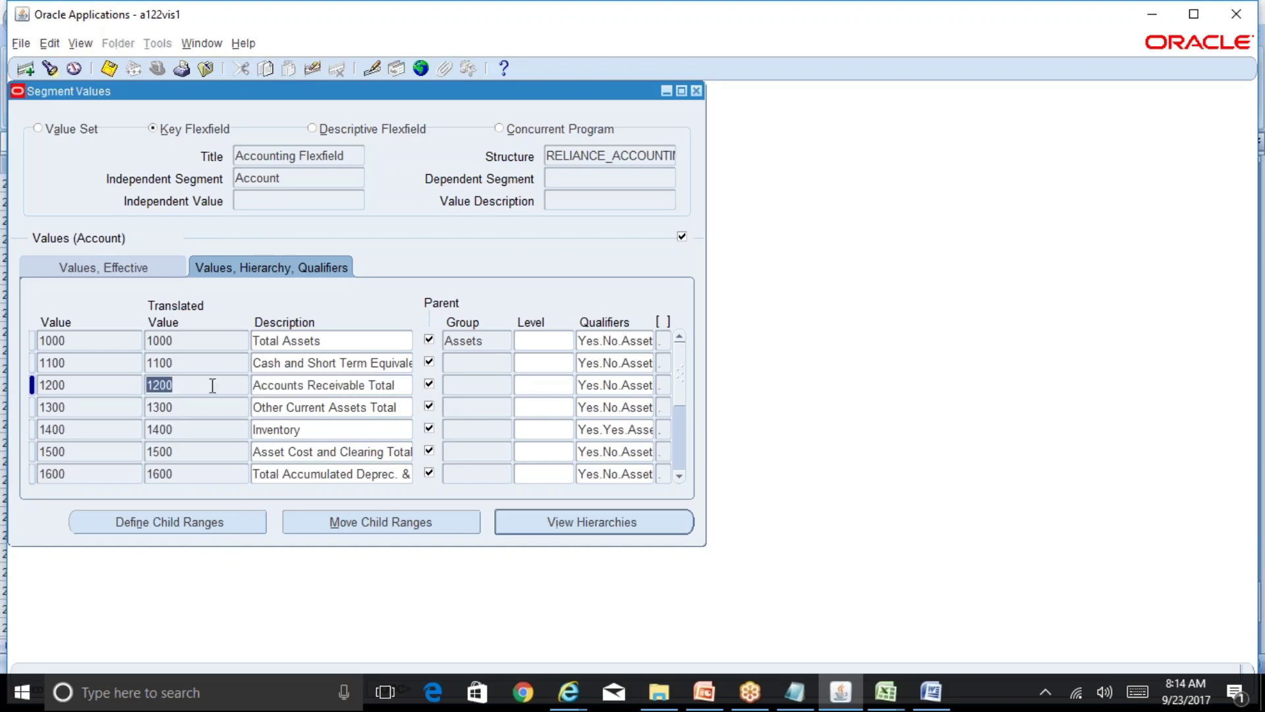
click(600, 385)
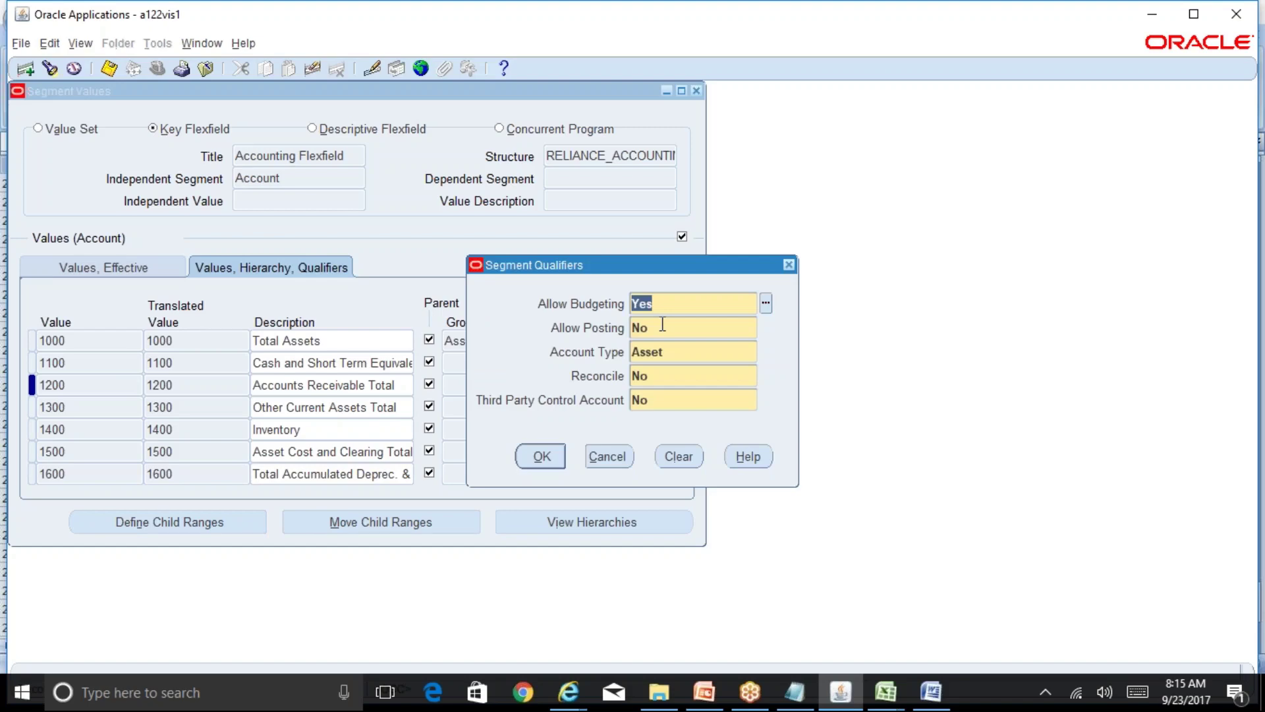
click(607, 456)
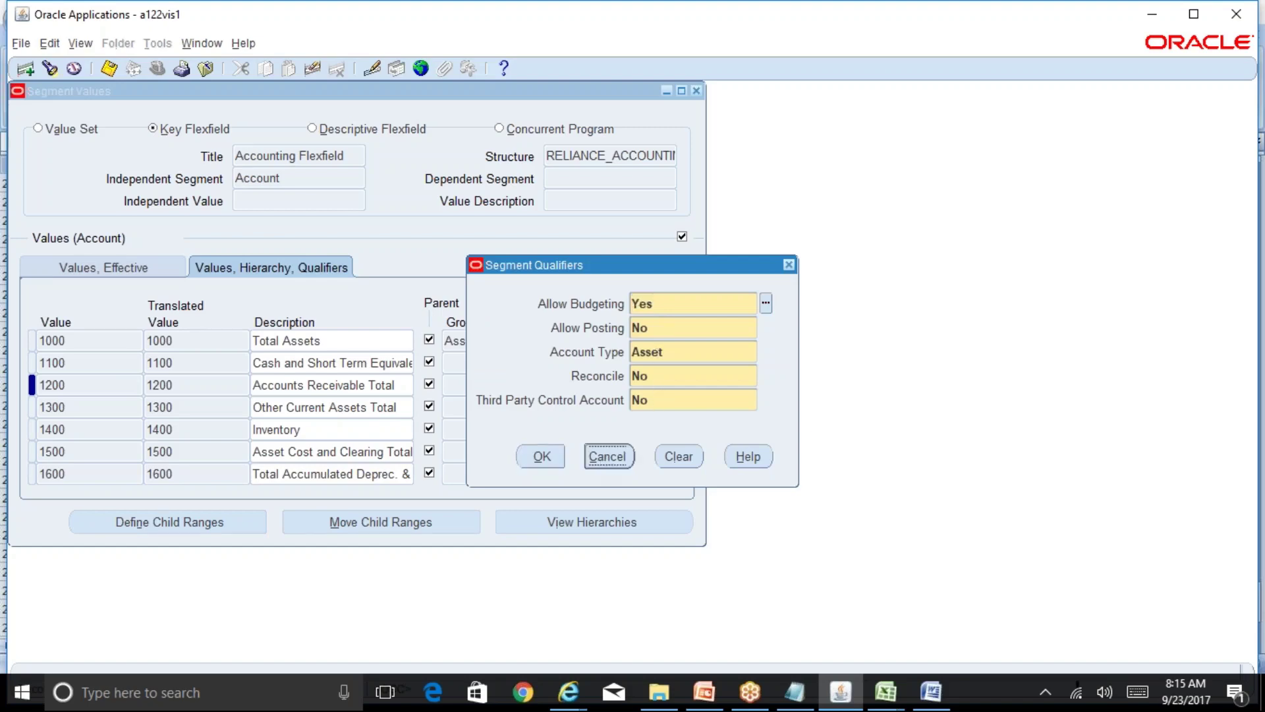
click(404, 385)
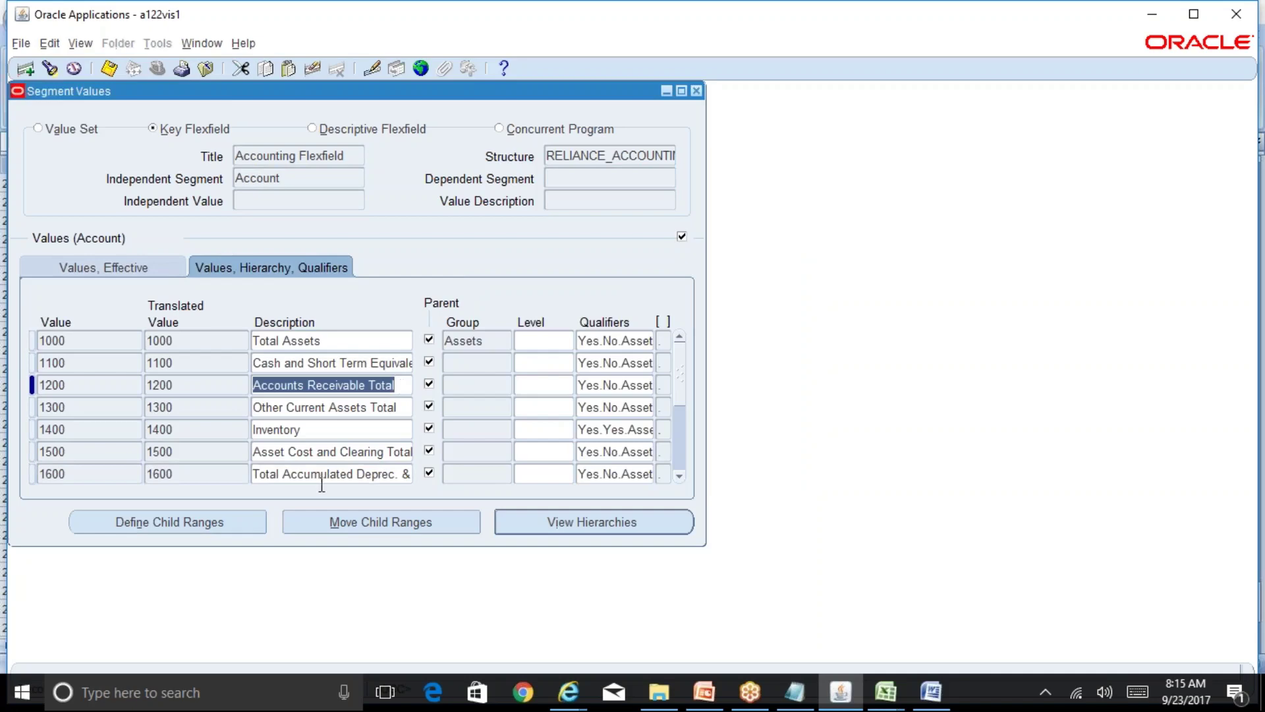
View the child ranges of parent value 1200 Accounts Receivable Total and the available include options, leaving them unedited, and close them
click(250, 522)
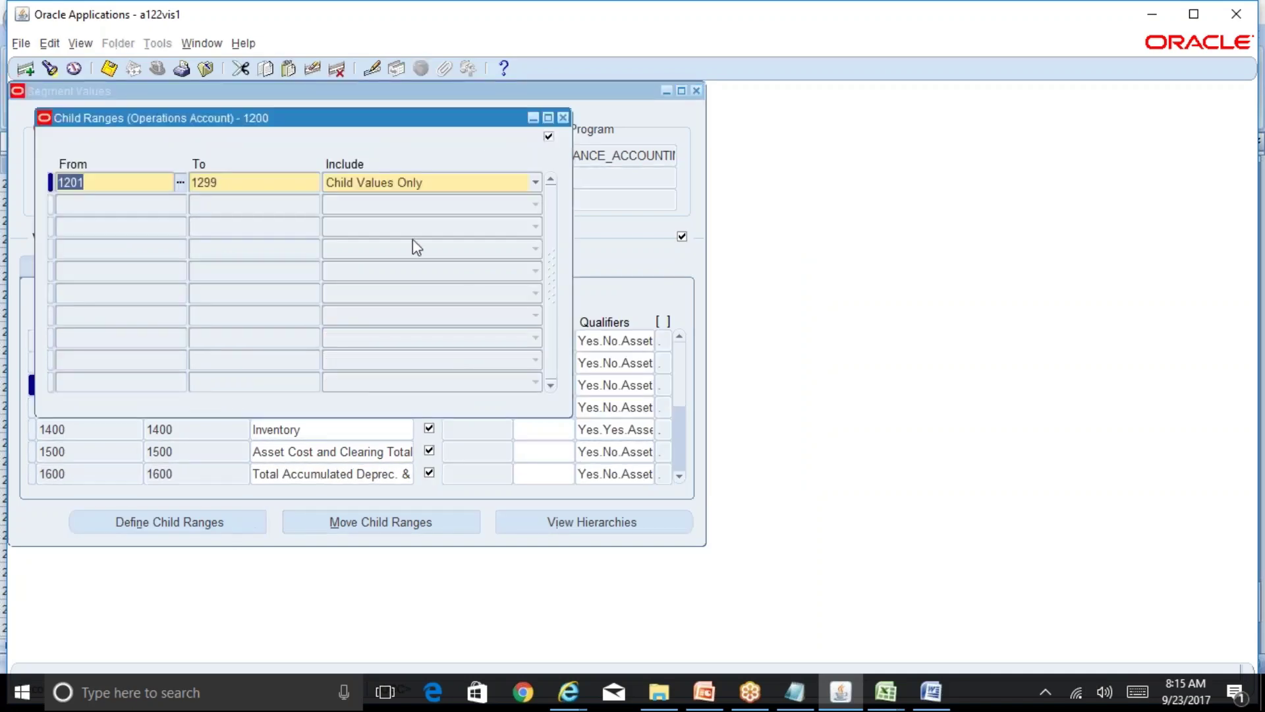
drag(456, 124, 941, 186)
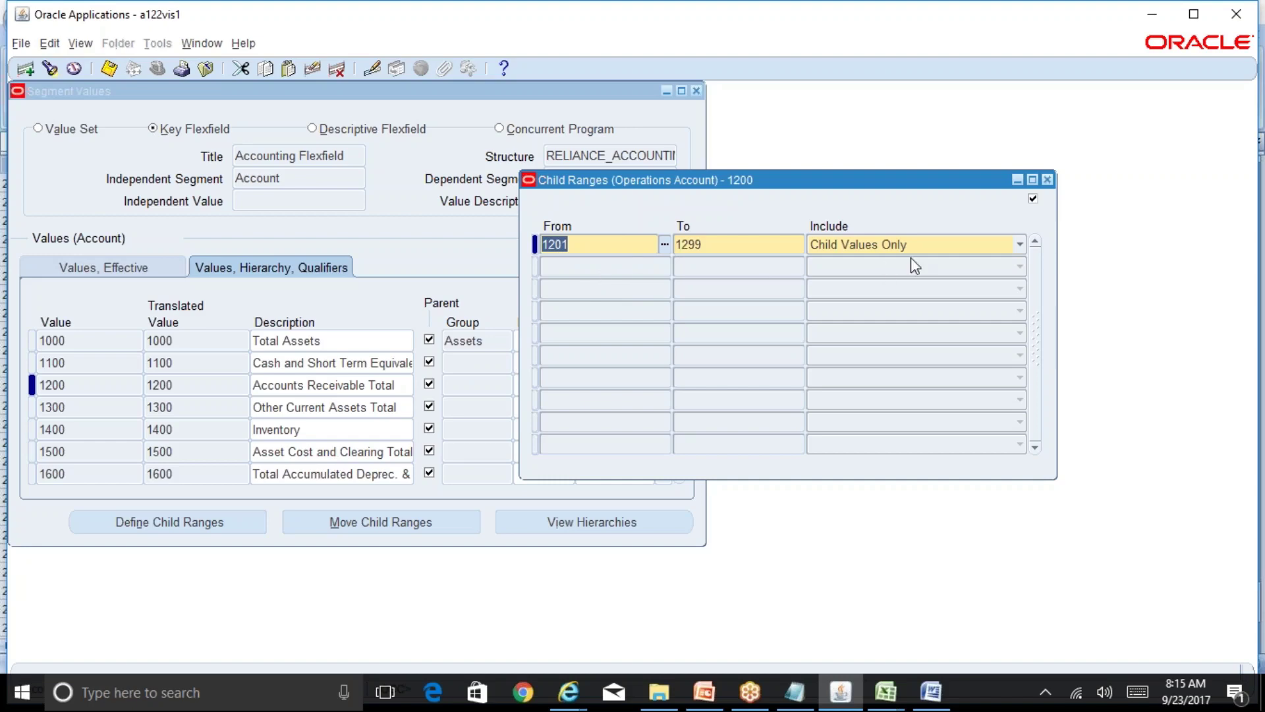
click(607, 273)
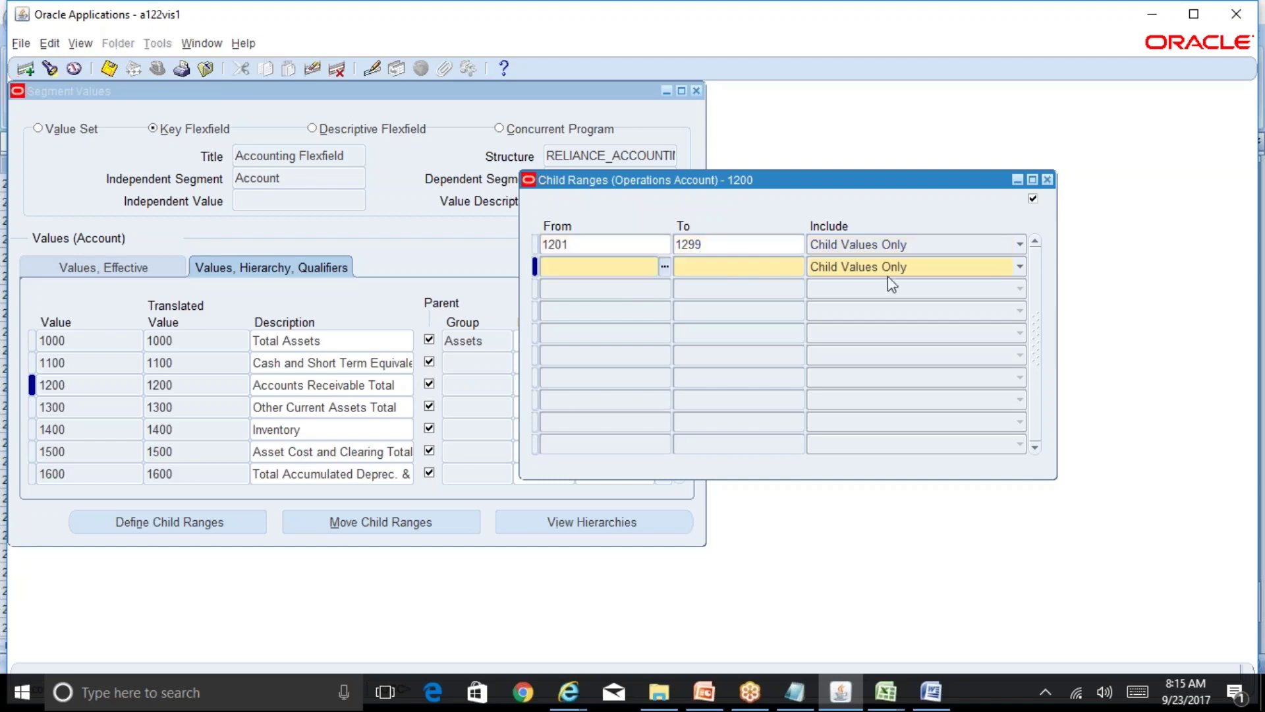
click(903, 268)
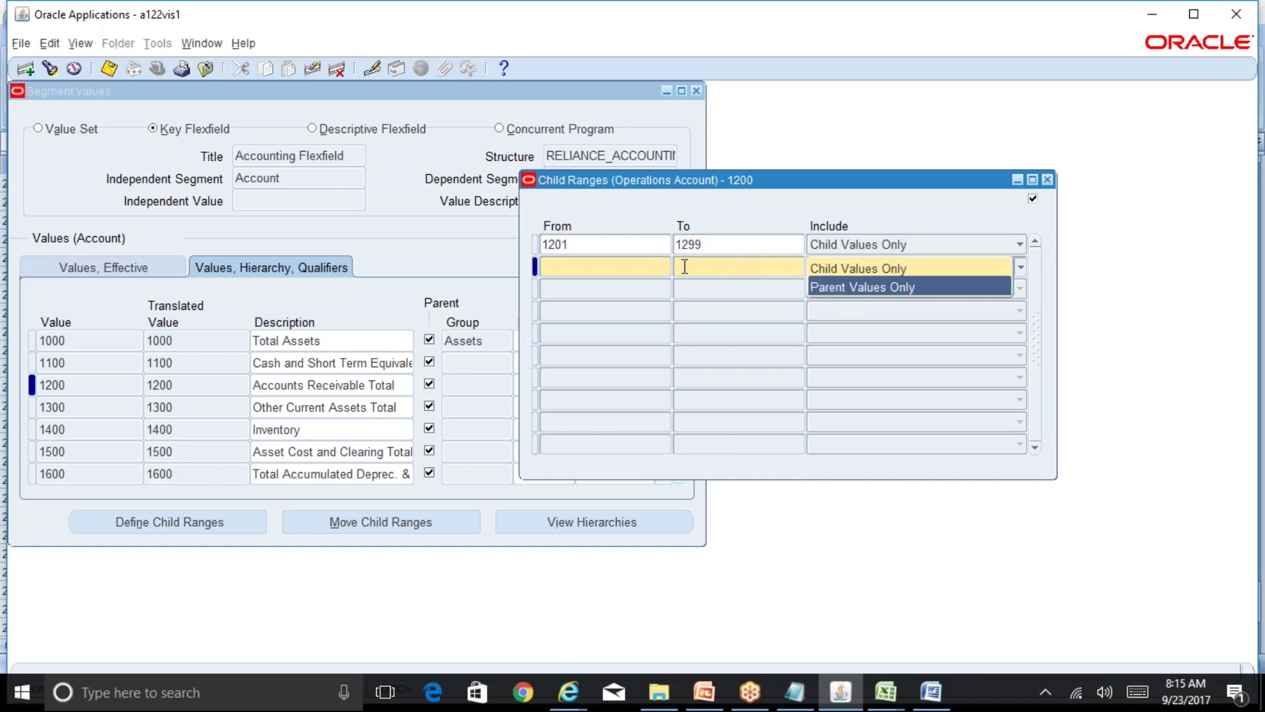
click(630, 268)
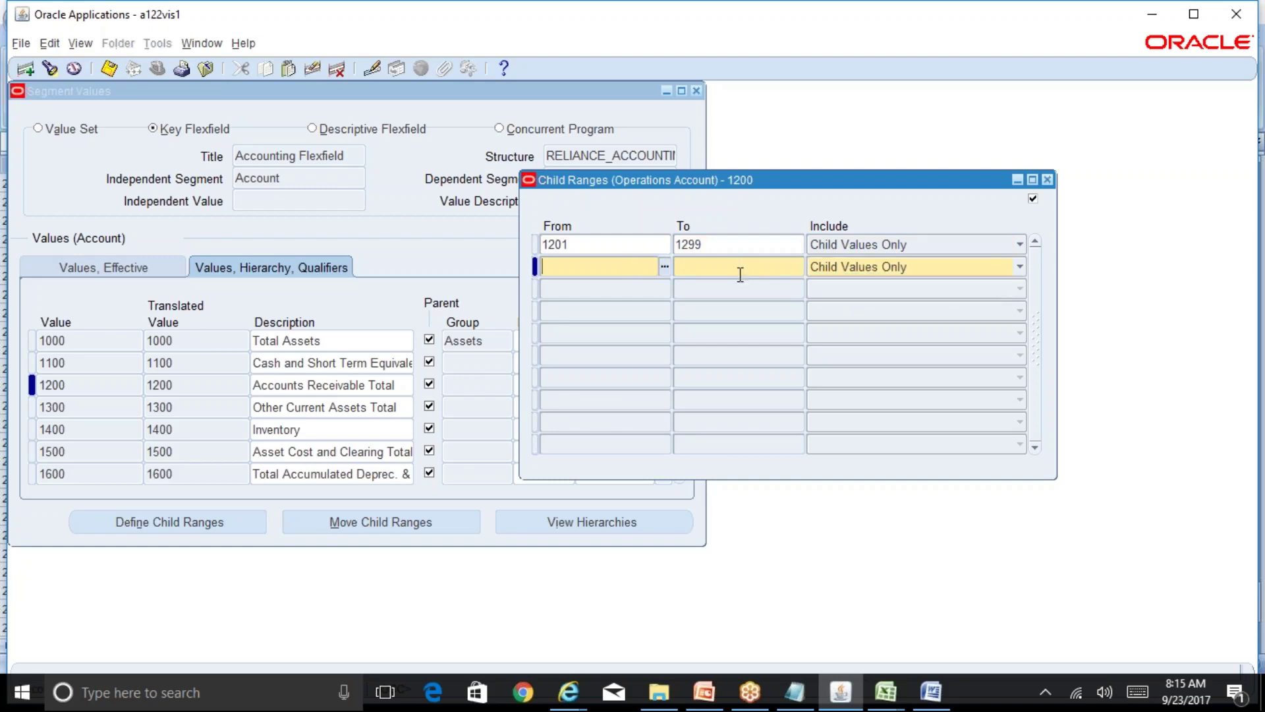
click(727, 243)
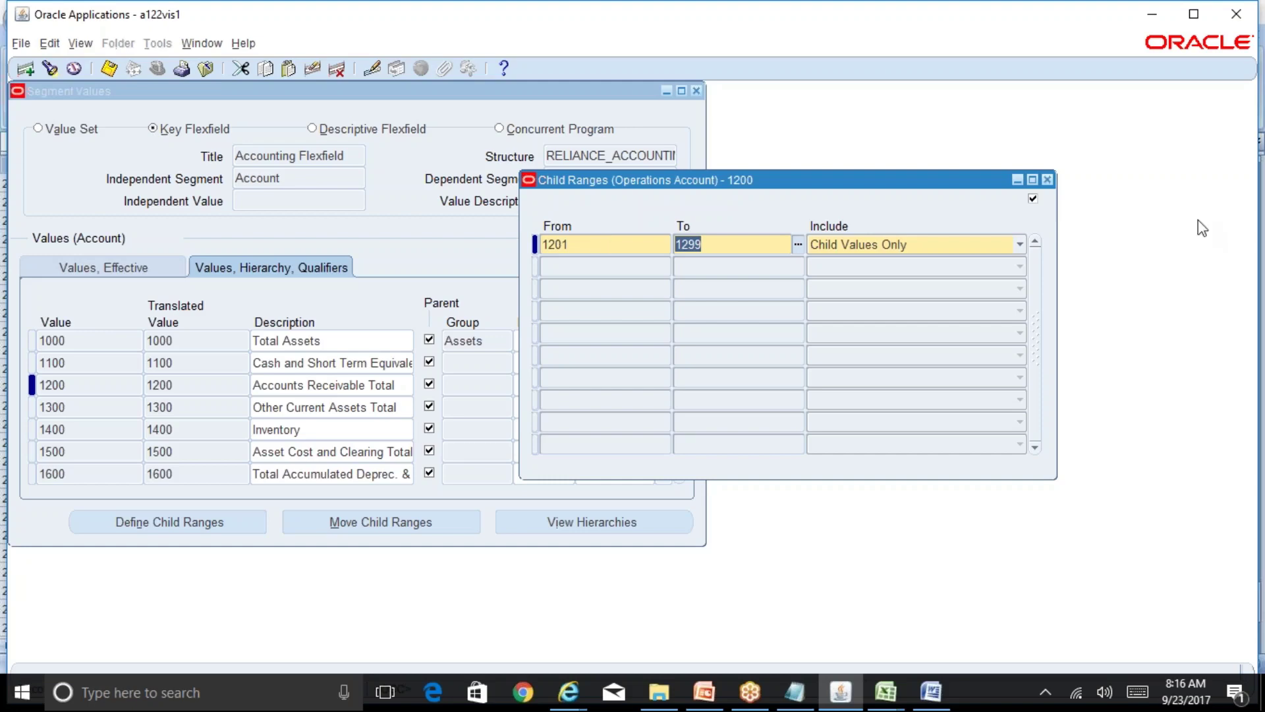
click(1047, 180)
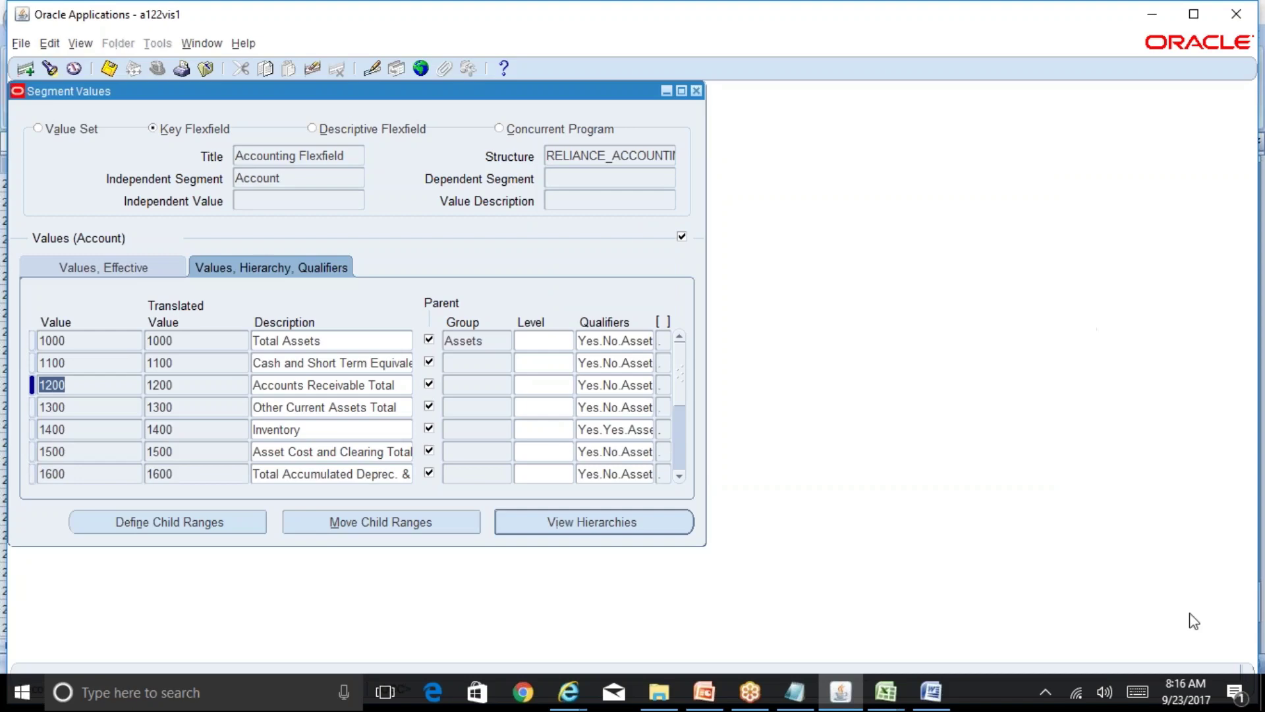
Switch to the Word training document, review the Defining of Summary Accounts section, and return to Oracle Applications
click(886, 694)
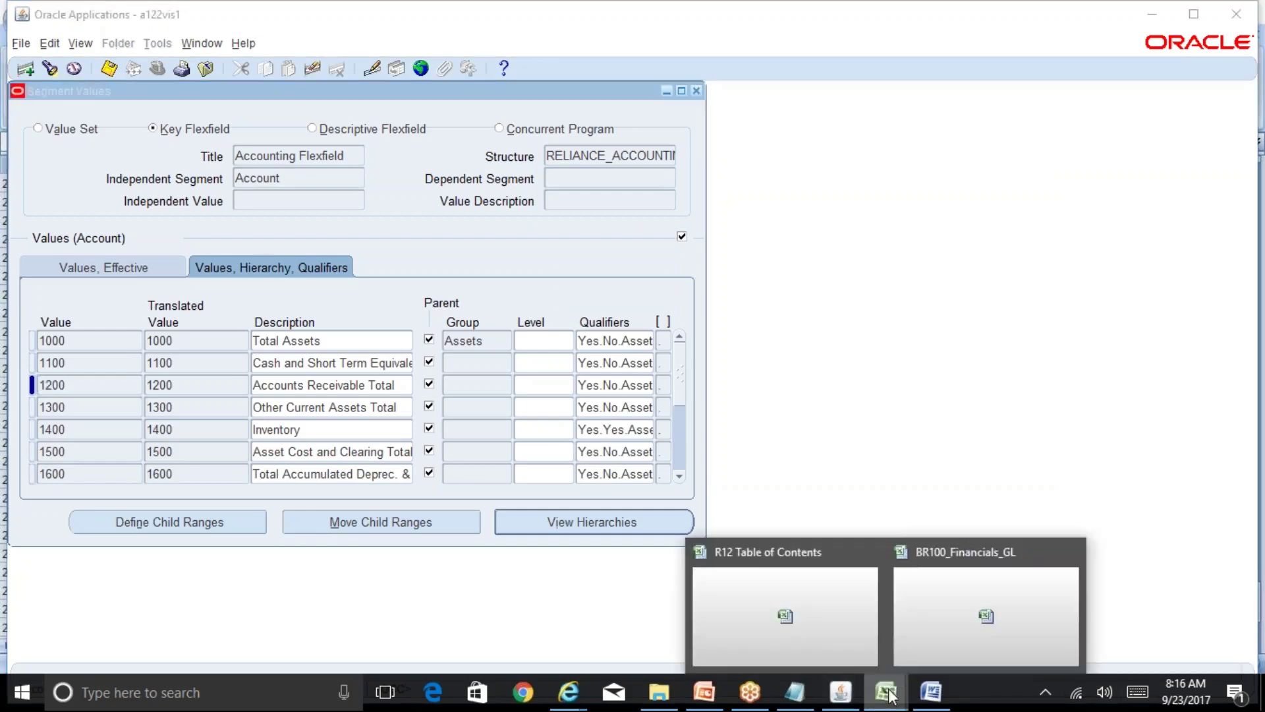
click(931, 693)
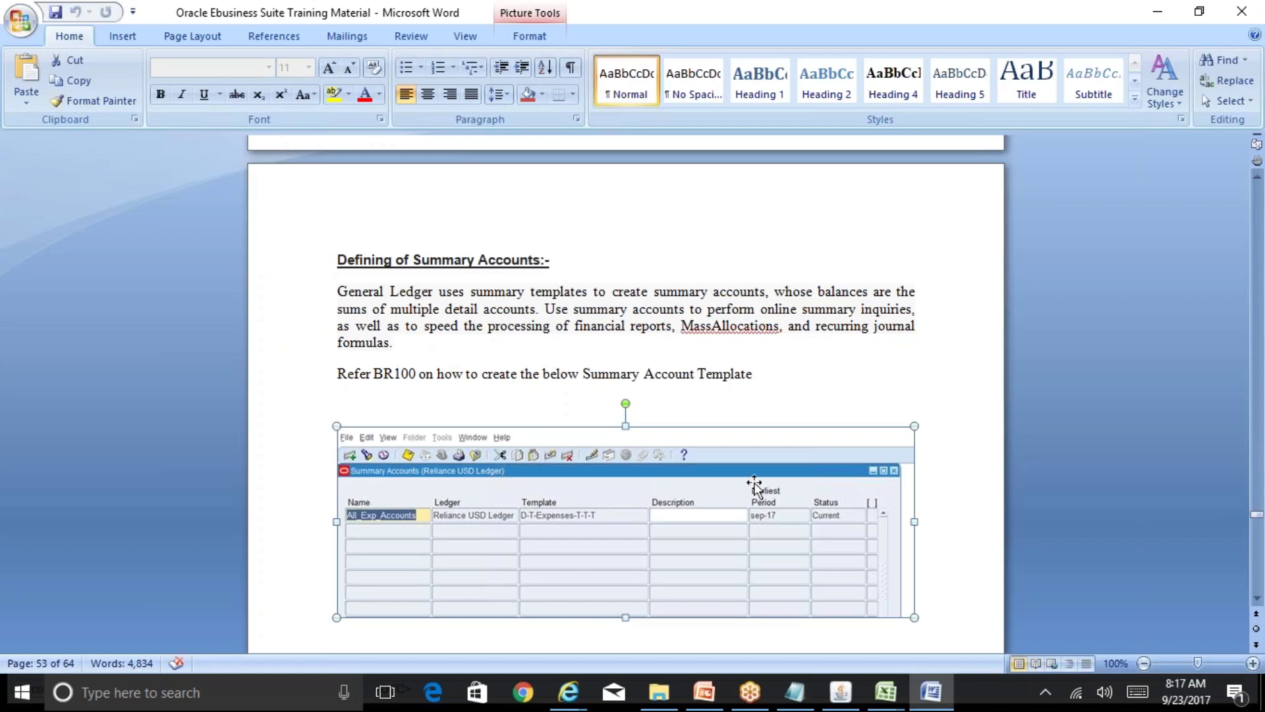
click(843, 693)
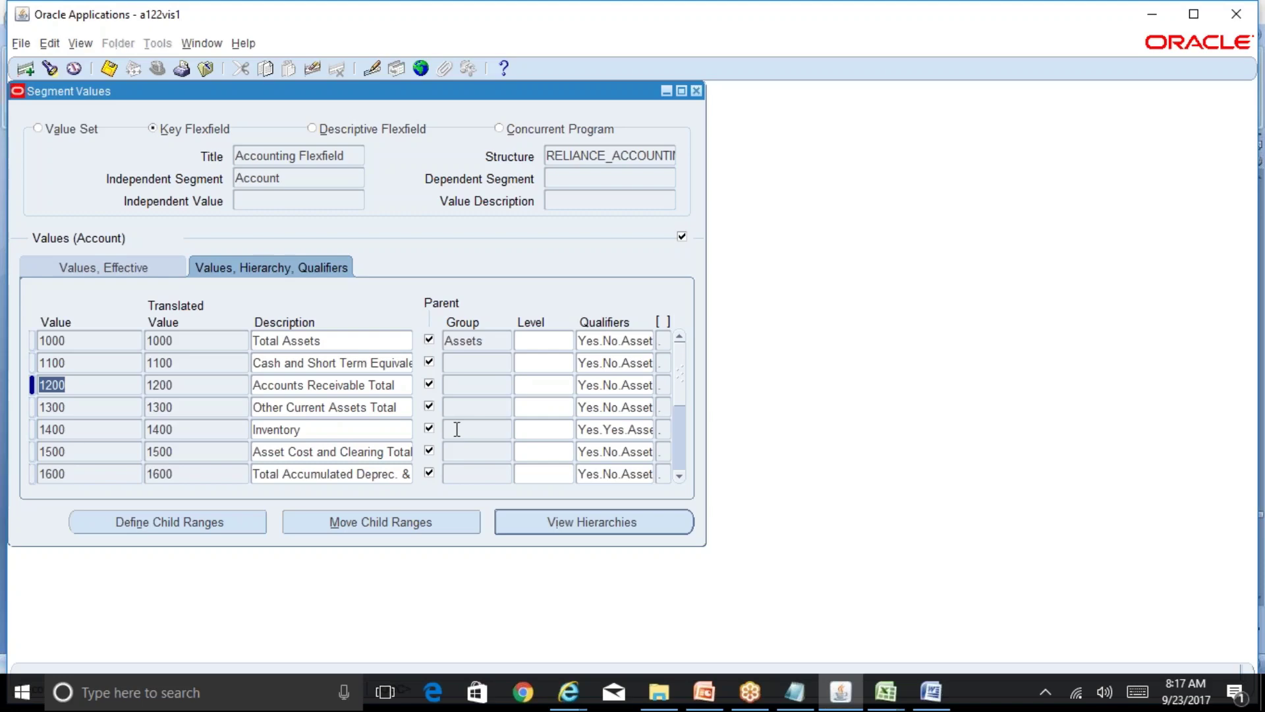
Compare the parent group of the Total Assets value 1000 with the Cash and Short Term value 1100
click(491, 344)
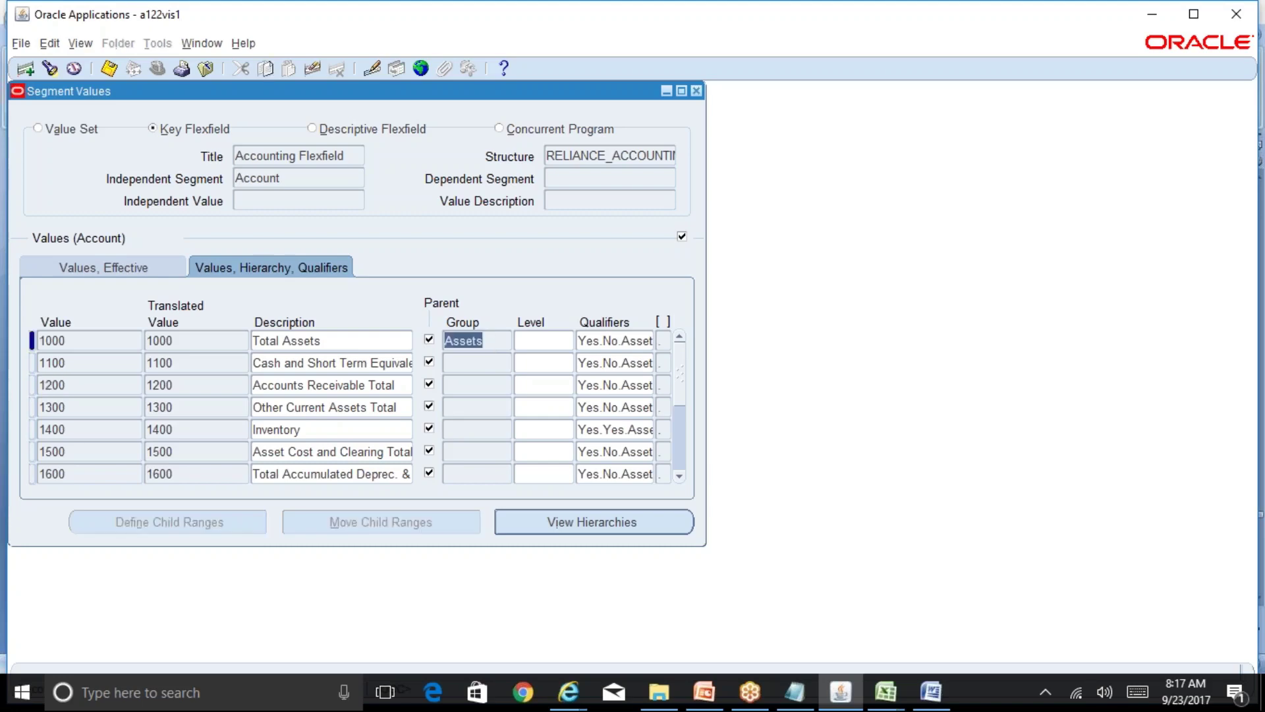
click(366, 362)
click(500, 338)
click(386, 362)
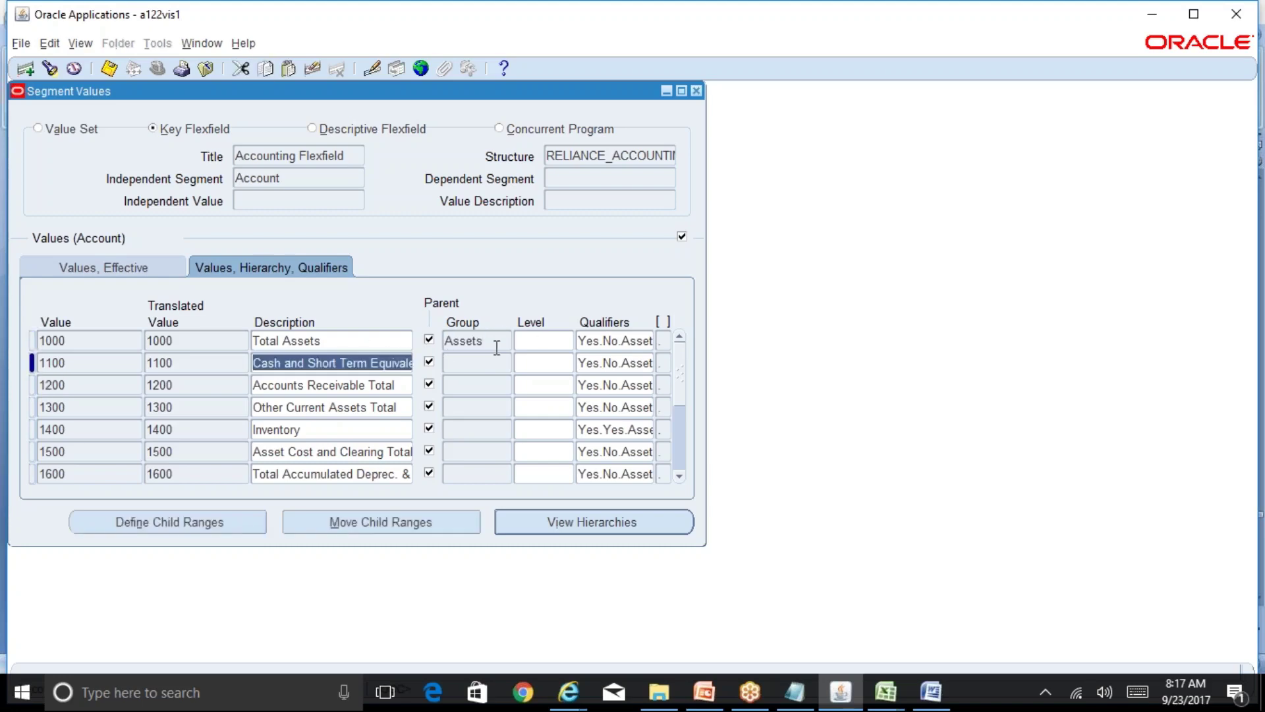
click(497, 343)
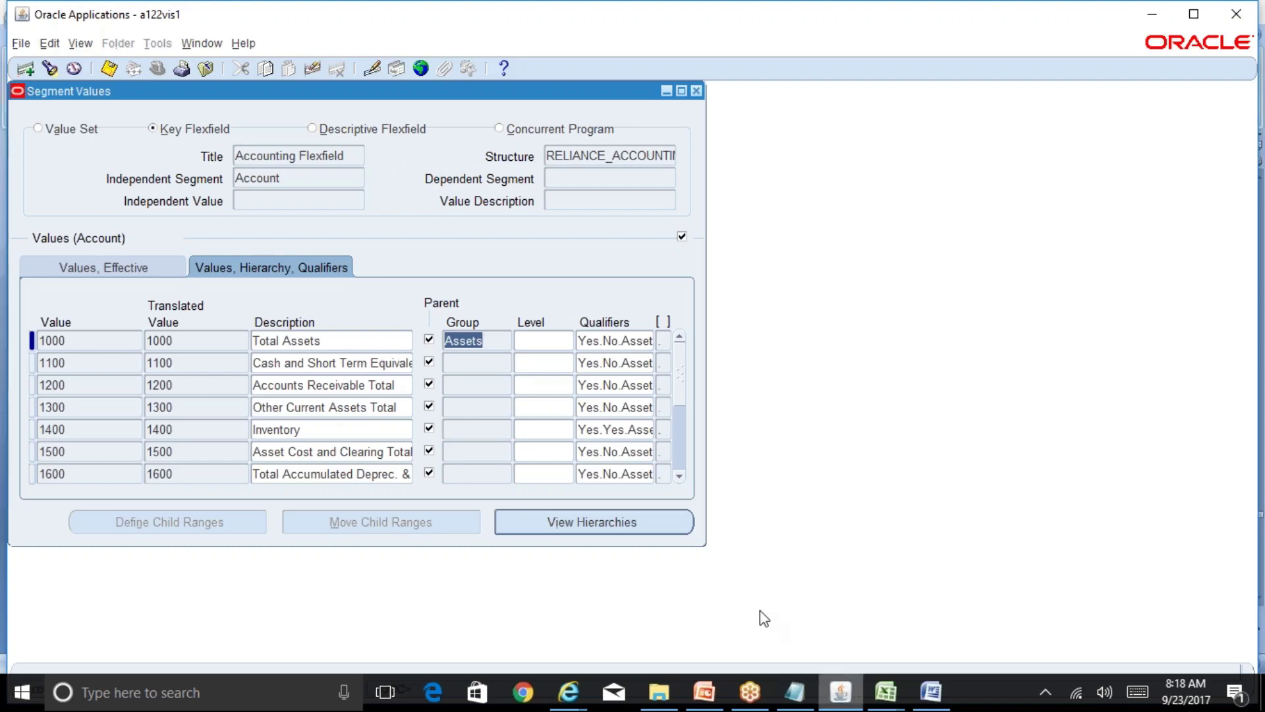
click(359, 364)
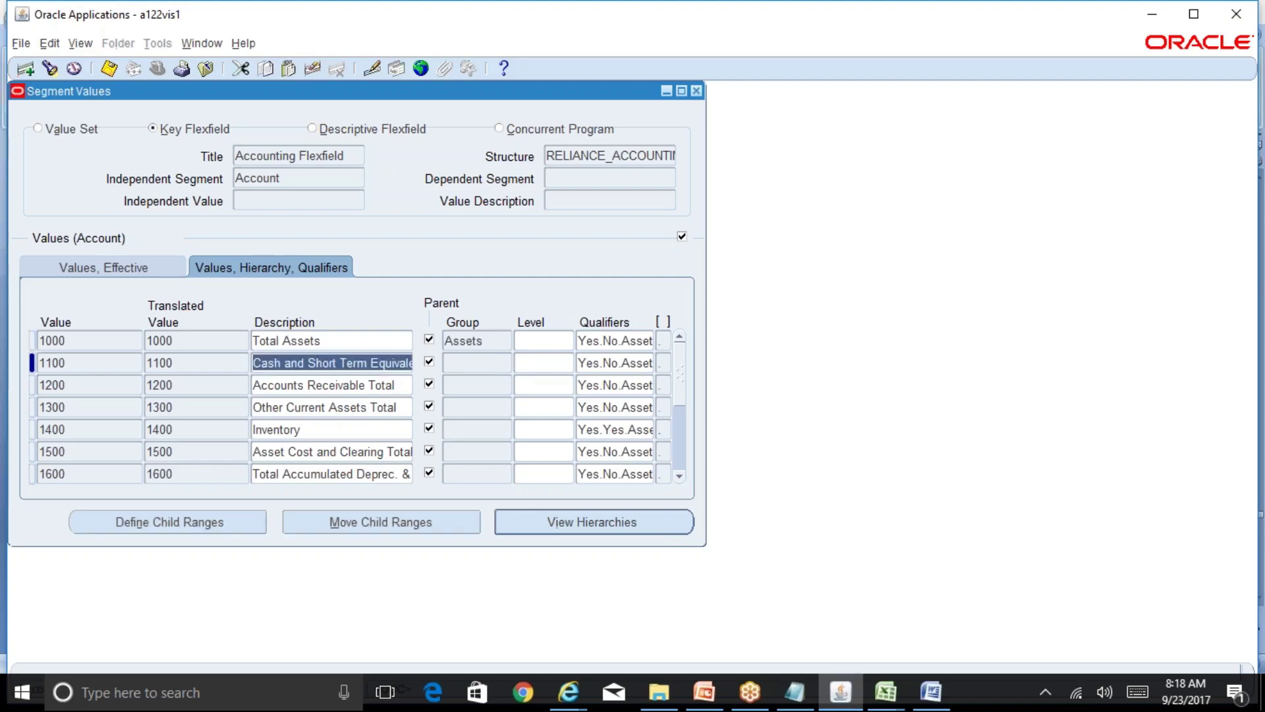
click(495, 342)
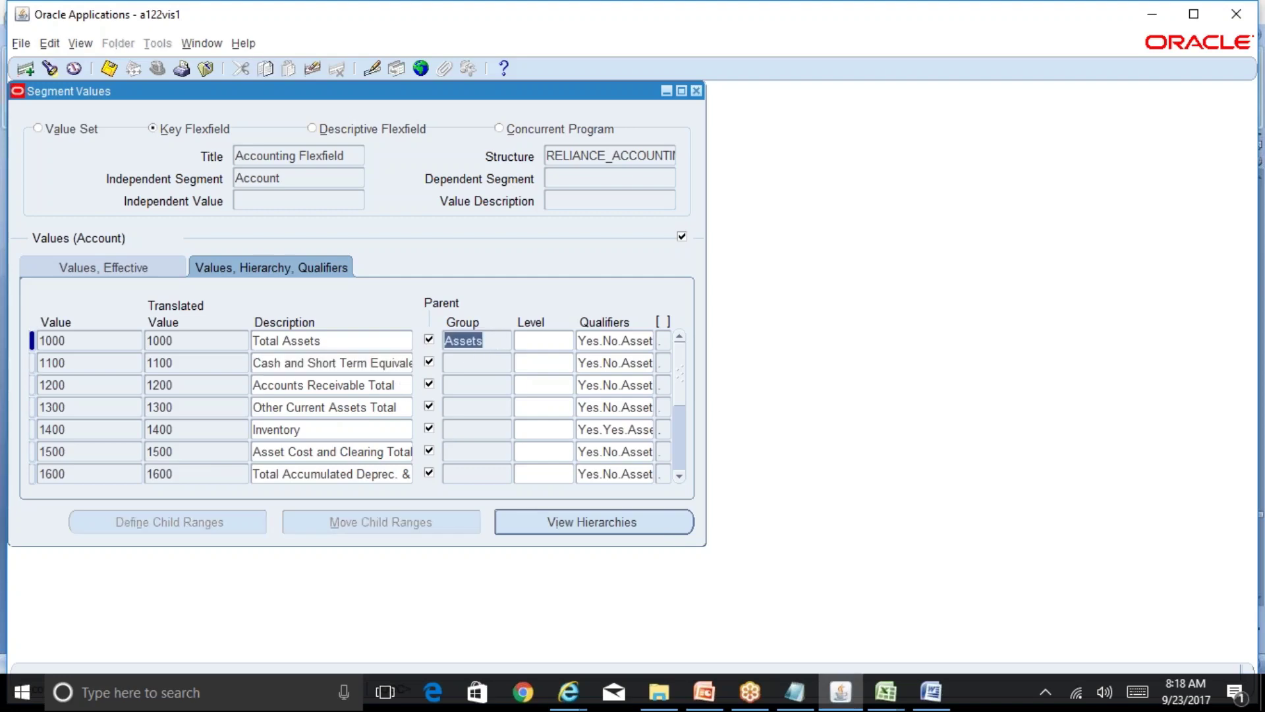
Query the Account values in the Expenses parent group and look through their descriptions and group assignments
key(F11)
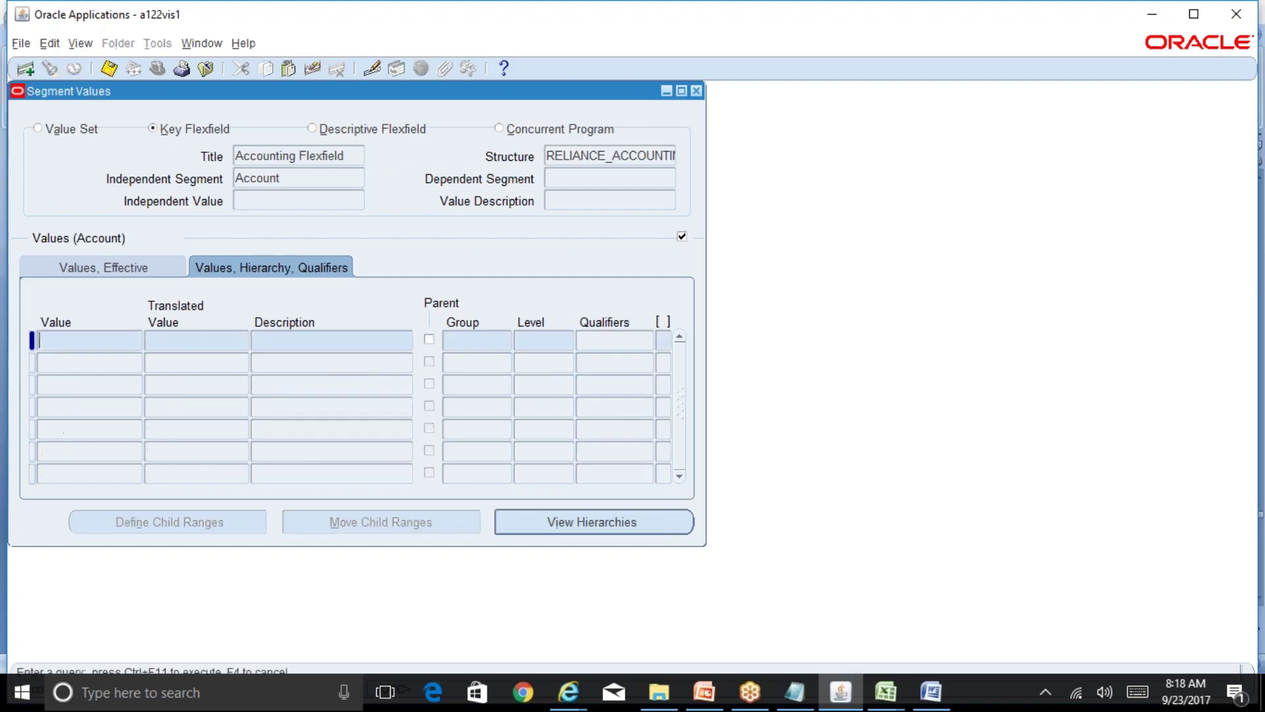
text(Expenses)
key(ctrl+F11)
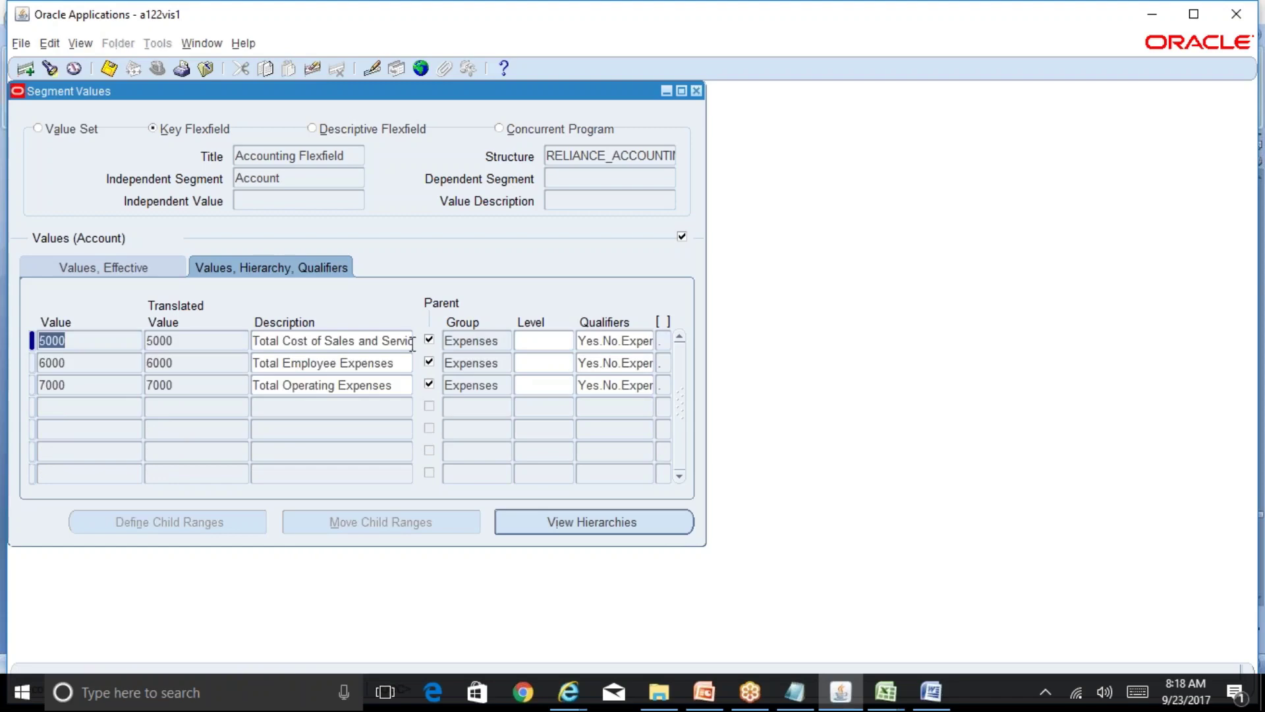
click(373, 340)
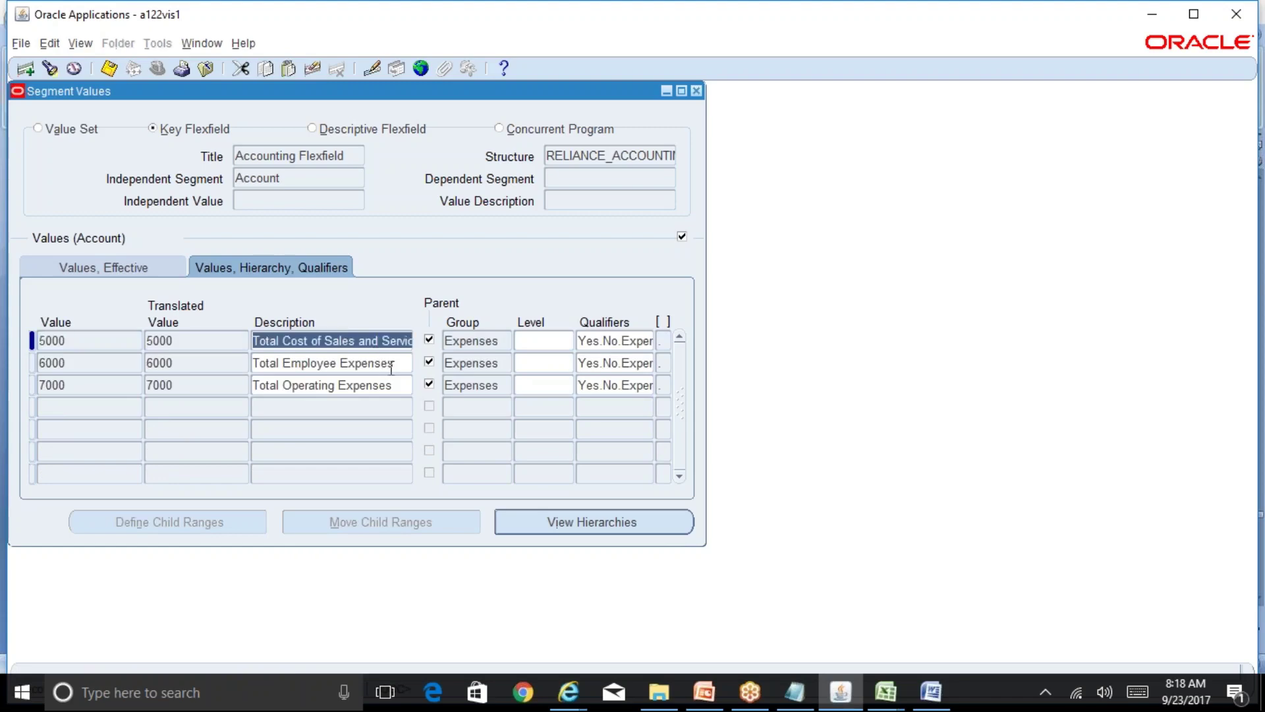
click(387, 362)
click(393, 385)
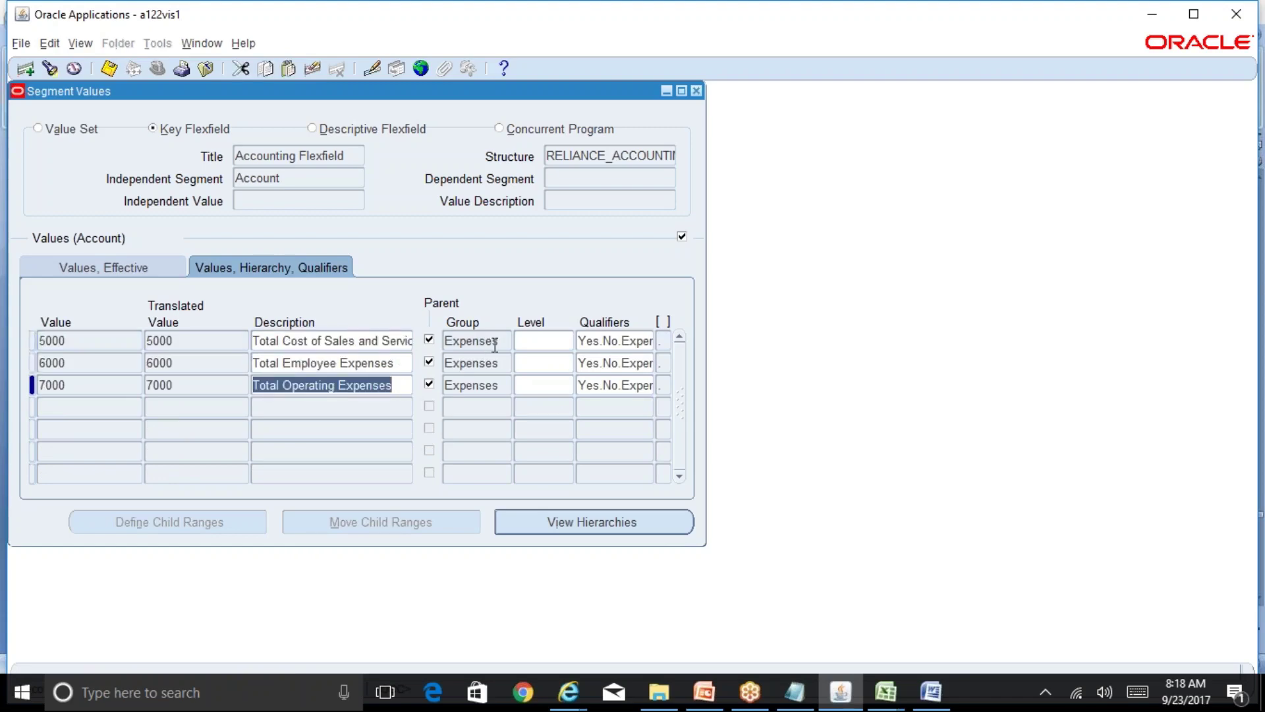
click(503, 362)
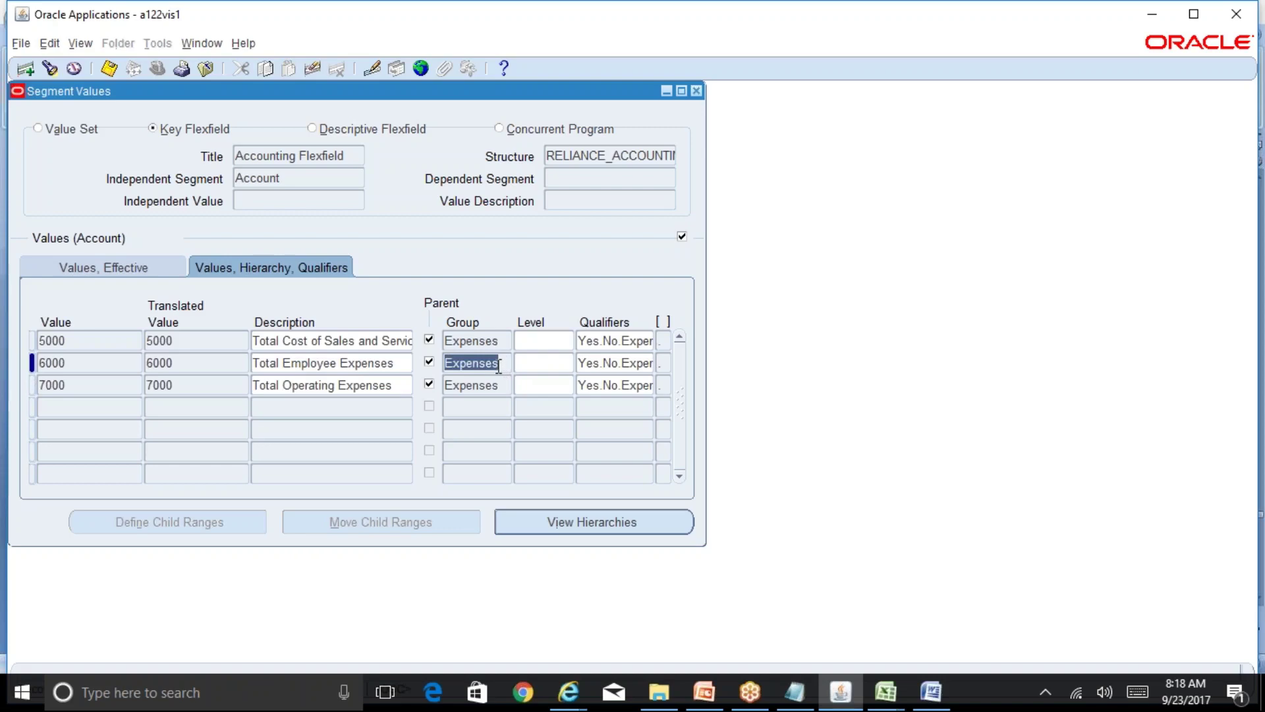
click(505, 341)
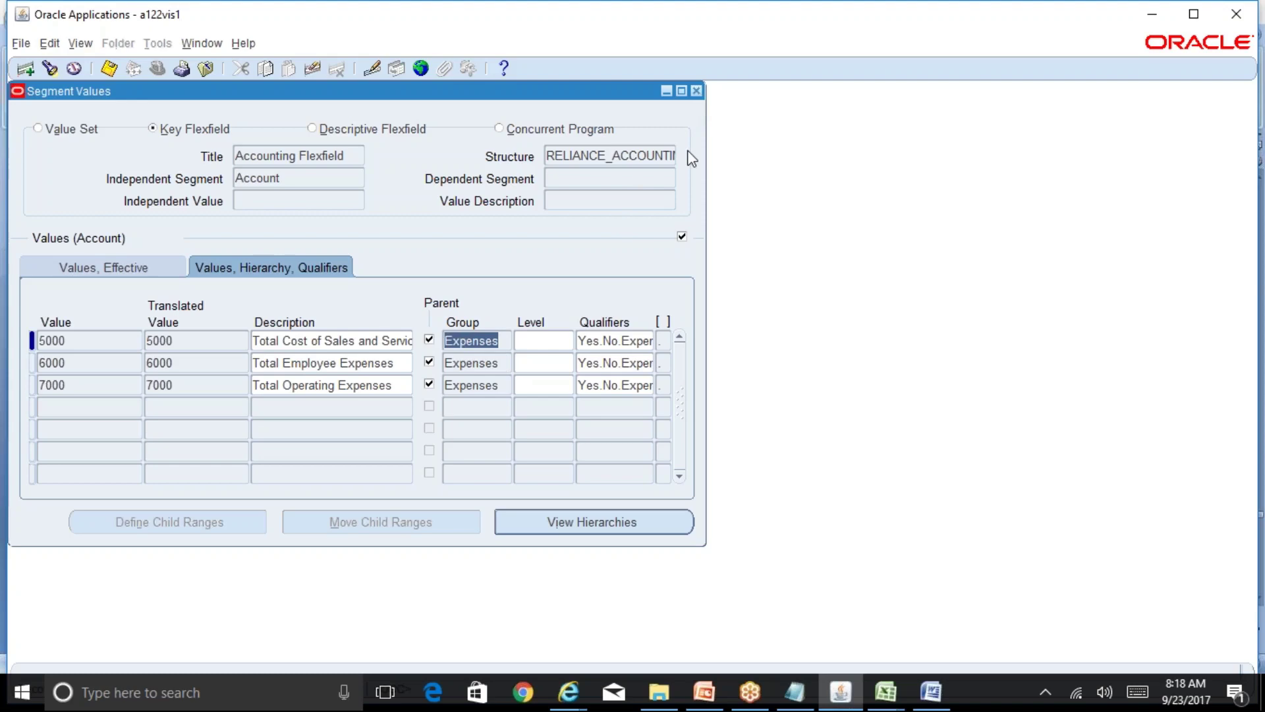
Close the segment values and reopen the key flexfield value search with application General Ledger and title Accounting Flexfield
click(697, 91)
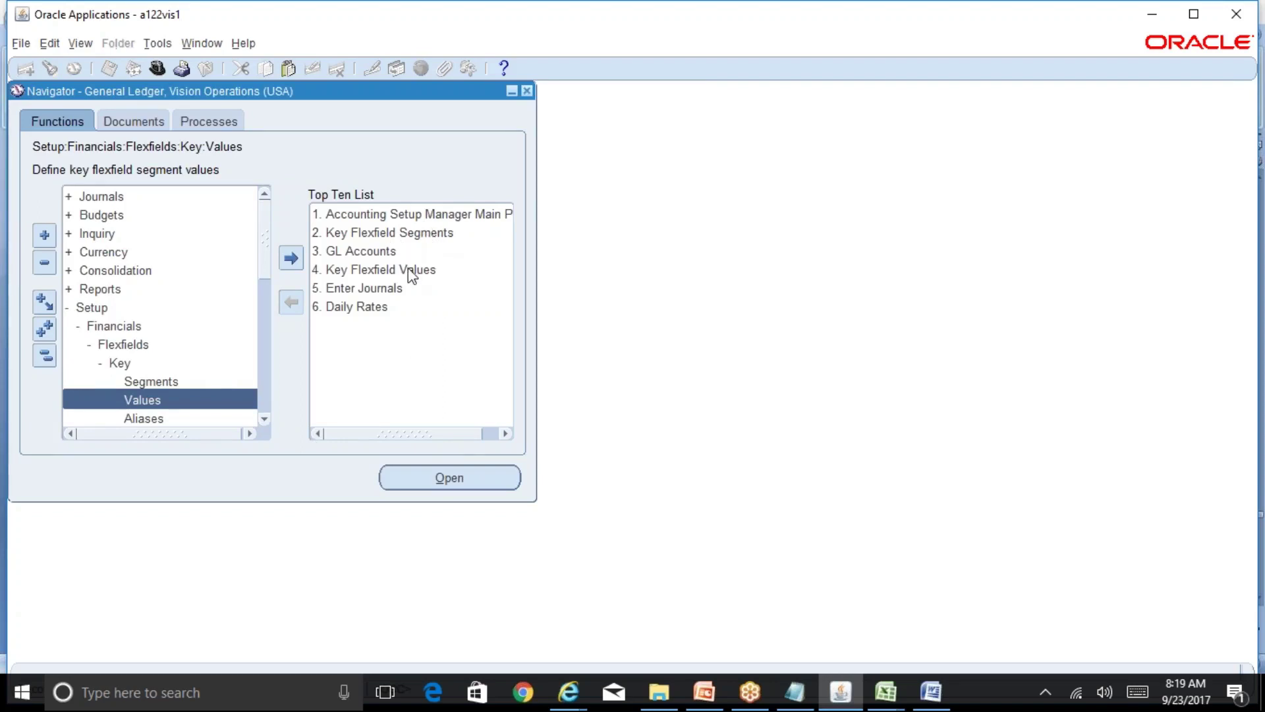
double_click(212, 407)
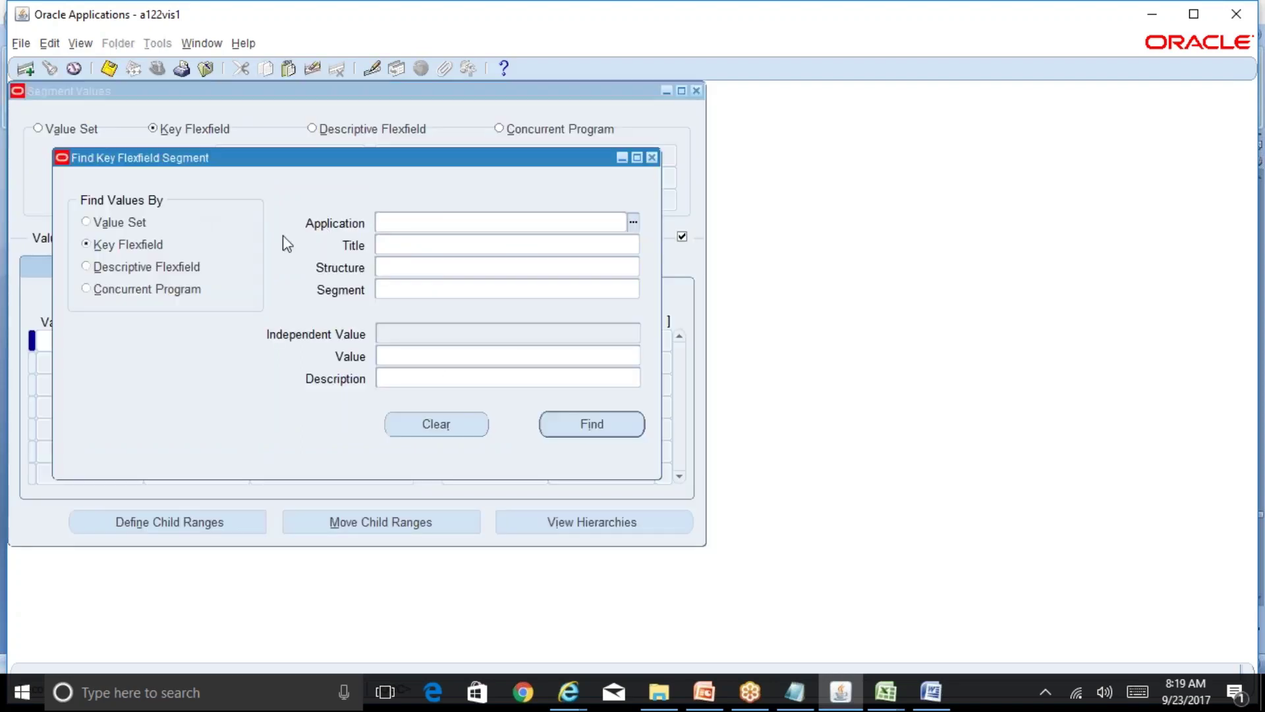
text(generl)
key(BackSpace)
text(al le)
key(Tab)
text(ac)
key(Tab)
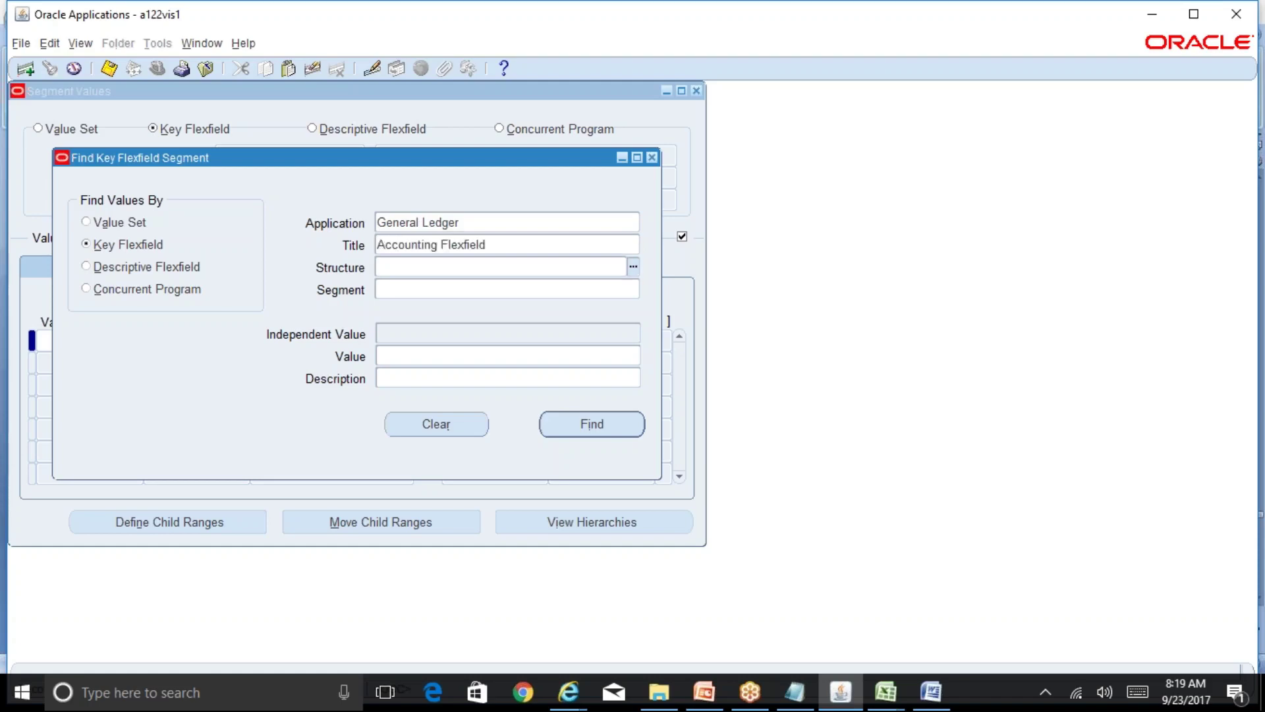
Choose the structure RELIANCE_ACCOUNTING_FLEXFIELD and find the values of its Account segment
text(re)
key(Tab)
key(Down)
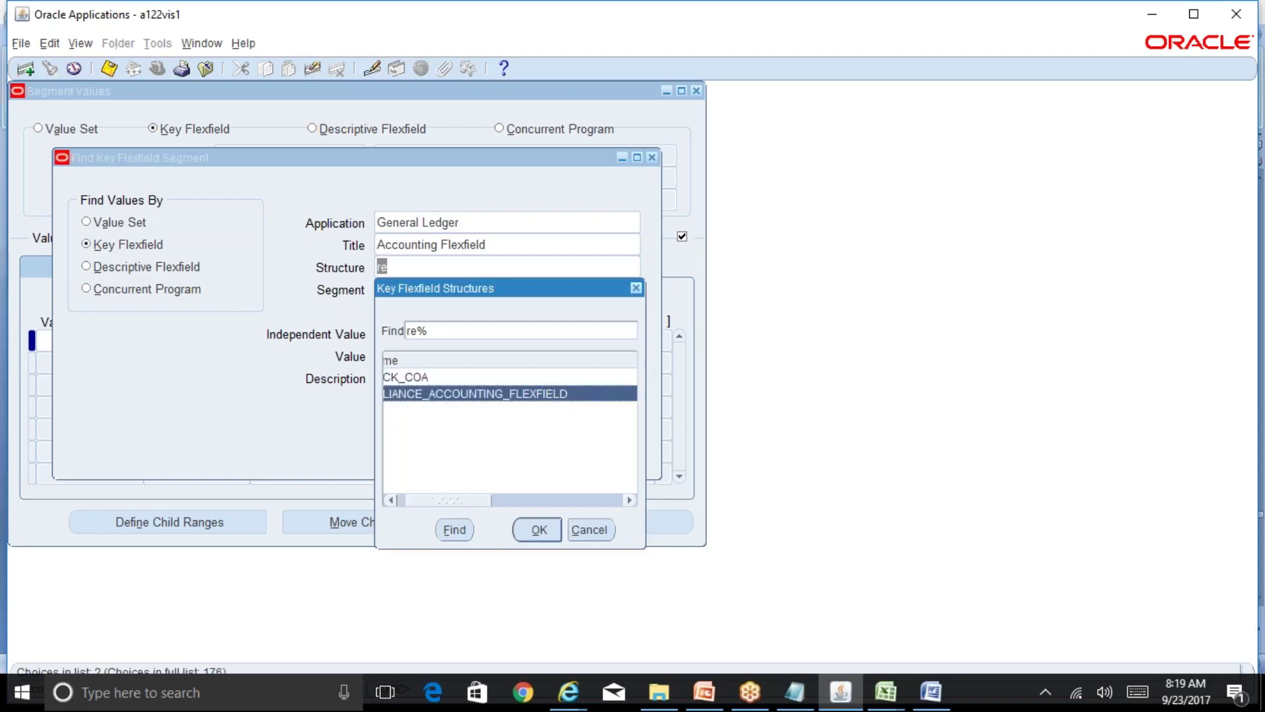
key(Return)
text(account)
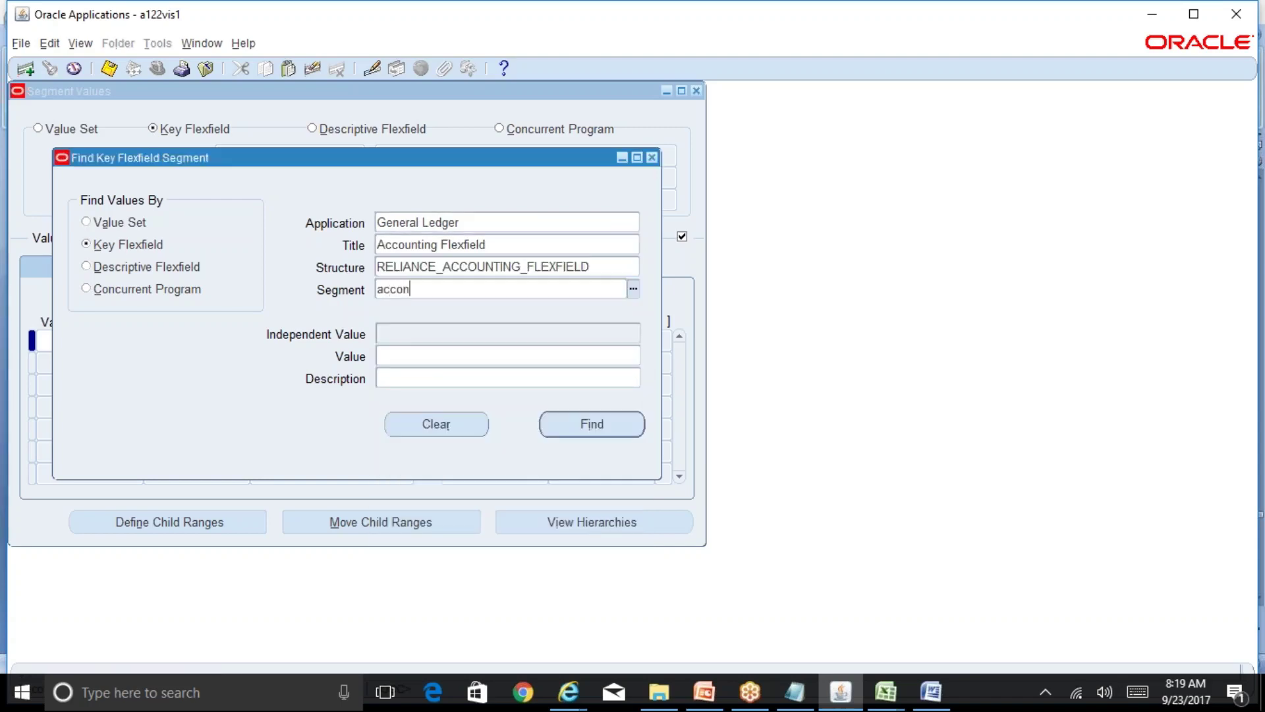
key(Return)
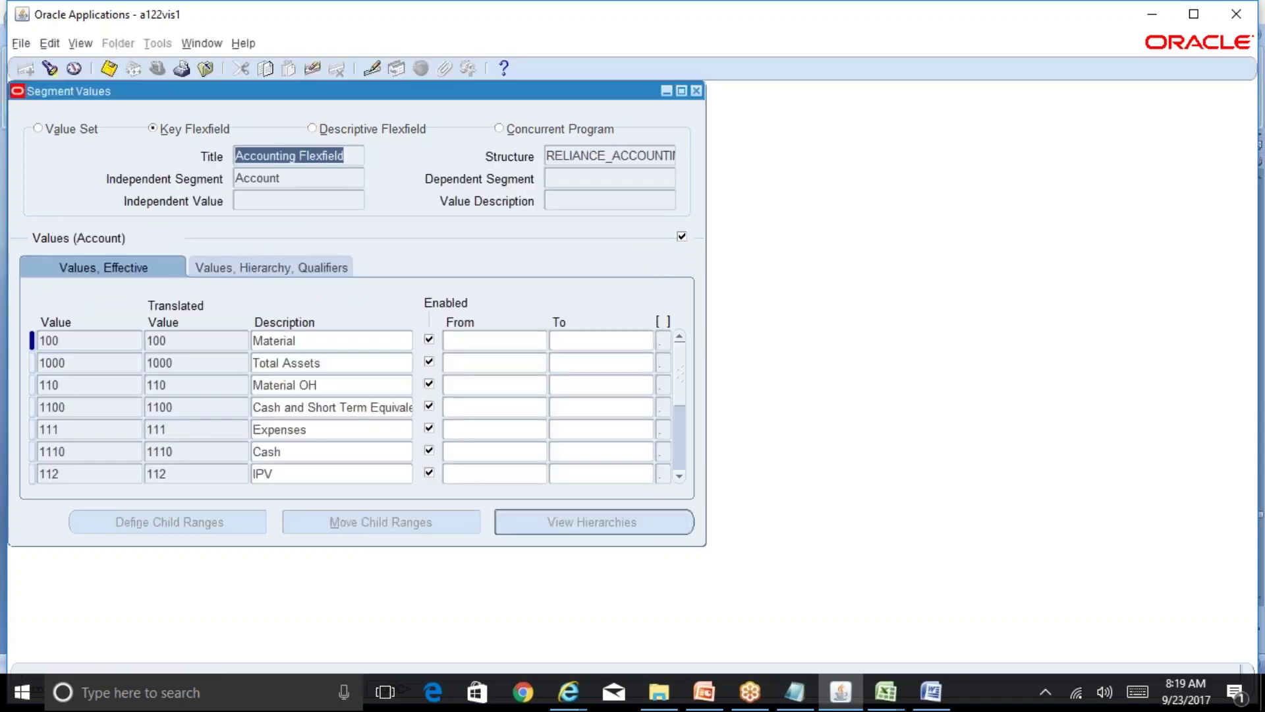
Show the hierarchy and qualifier details of the Account values and query those with the parent group Expenses
click(315, 342)
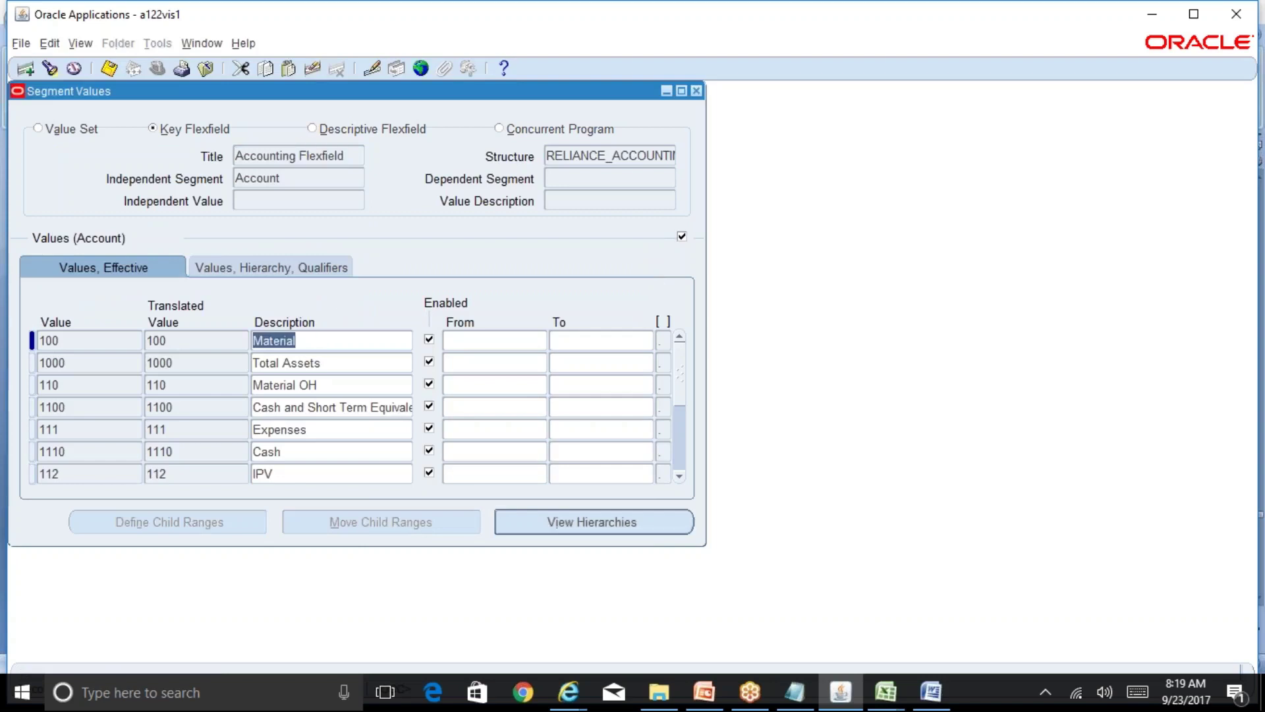
key(F11)
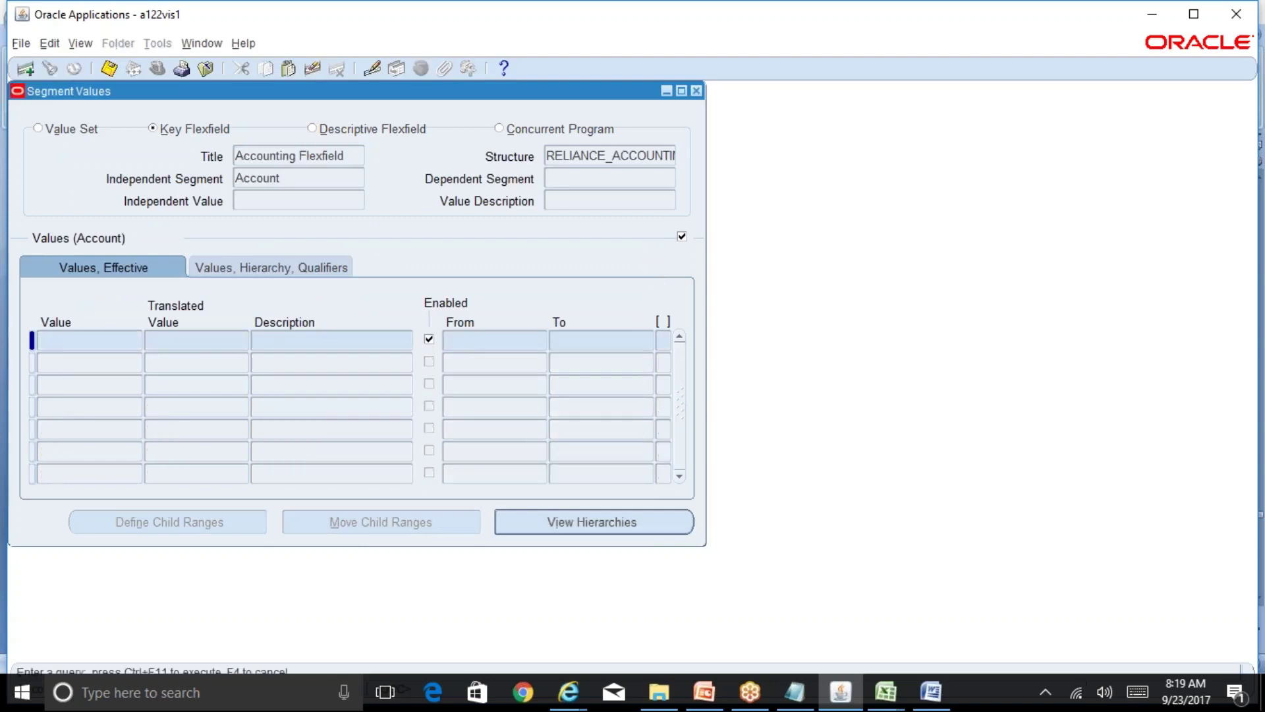
click(312, 264)
click(471, 341)
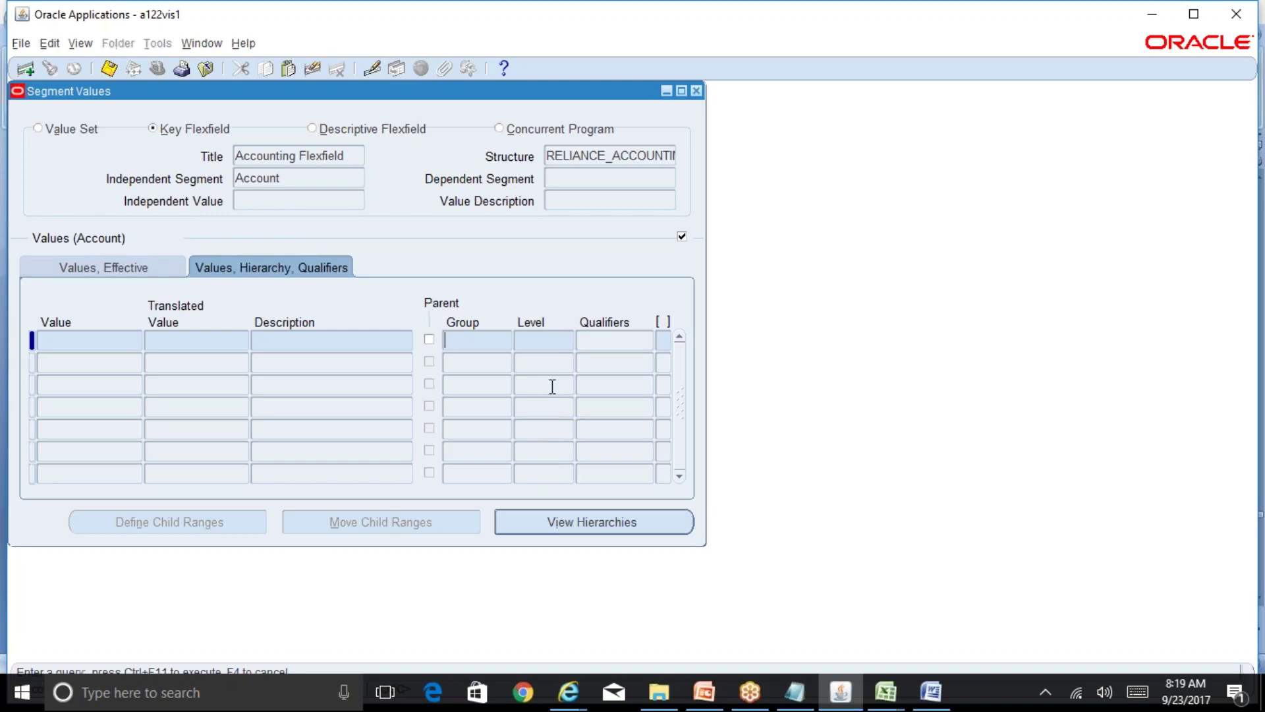
text(Expenses)
key(ctrl+F11)
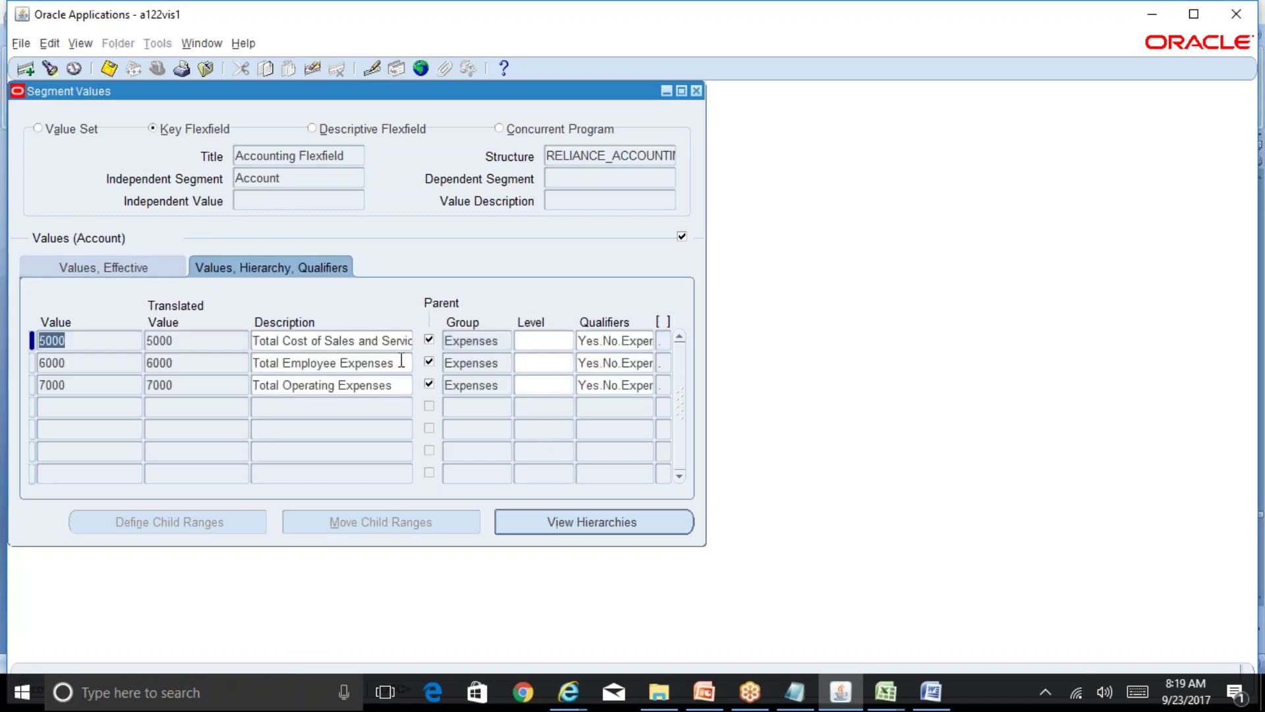
View the value hierarchy of parent 5000 Total Cost of Sales and Services beside the segment values, and close it
click(354, 343)
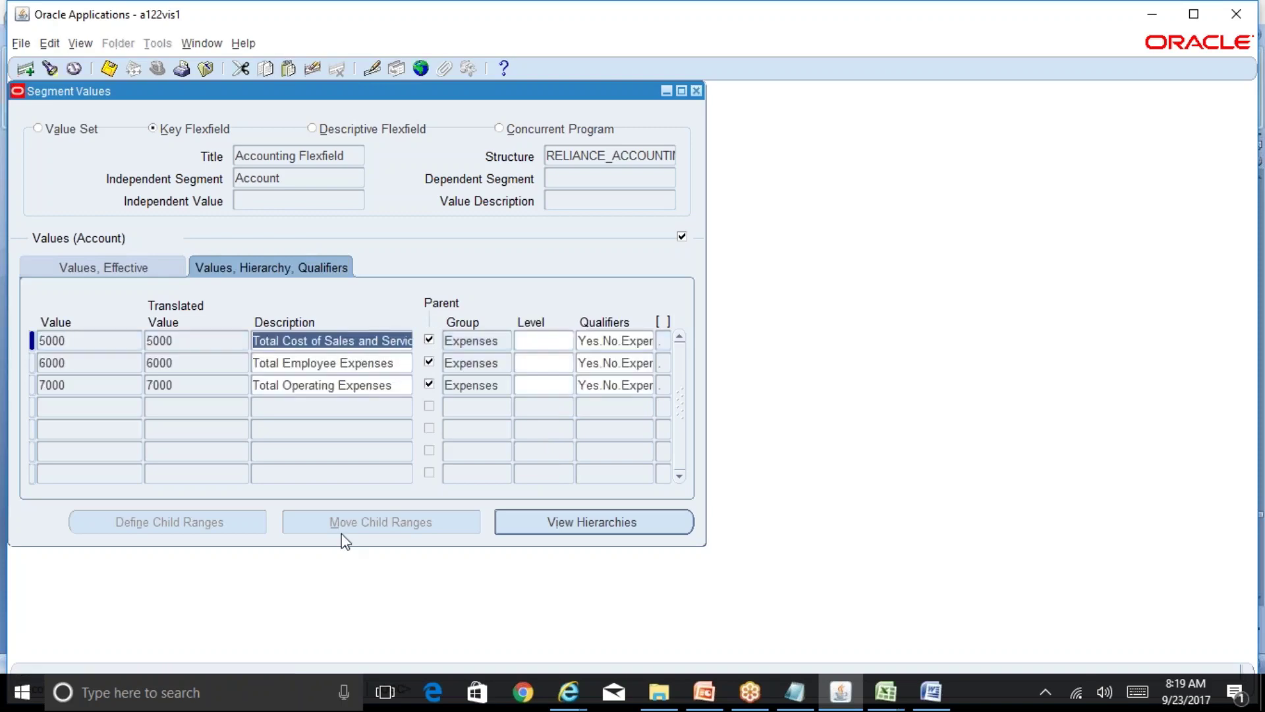
click(659, 525)
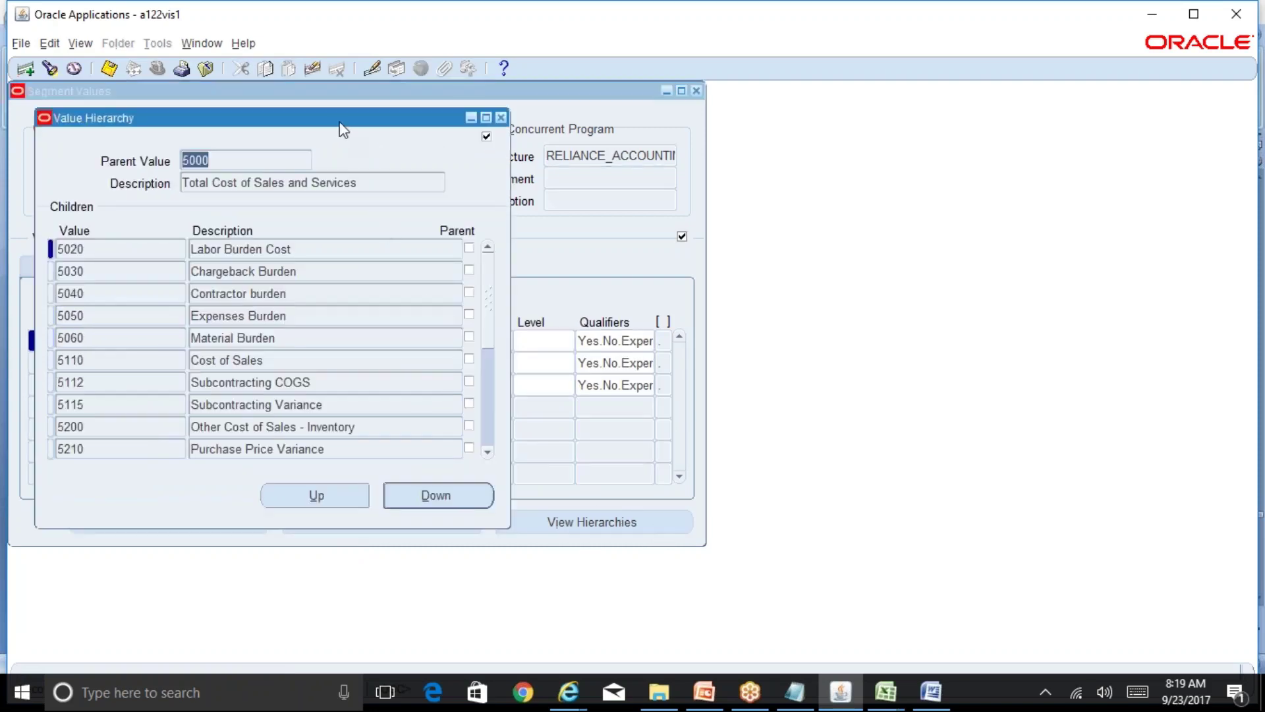
drag(337, 122, 911, 124)
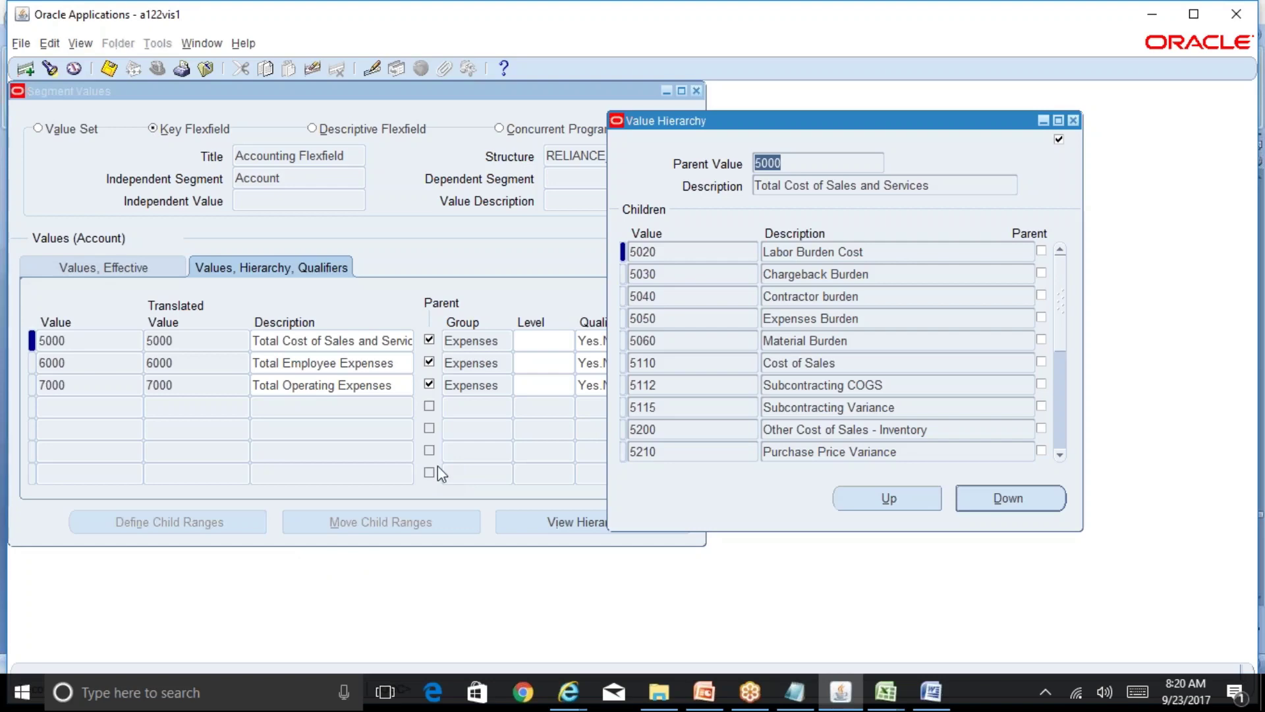
click(1072, 121)
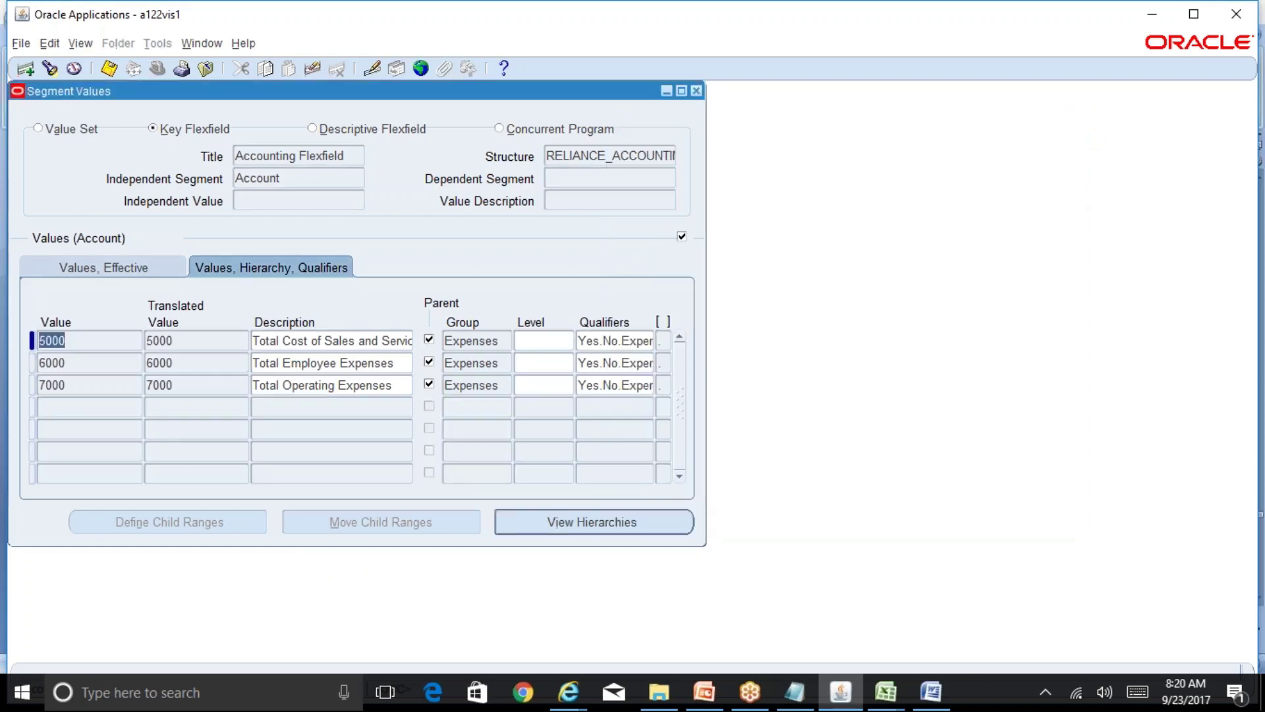
Close the segment values, open Key Flexfield Segments and query application General%Ledger% with flexfield title Acc%
click(698, 92)
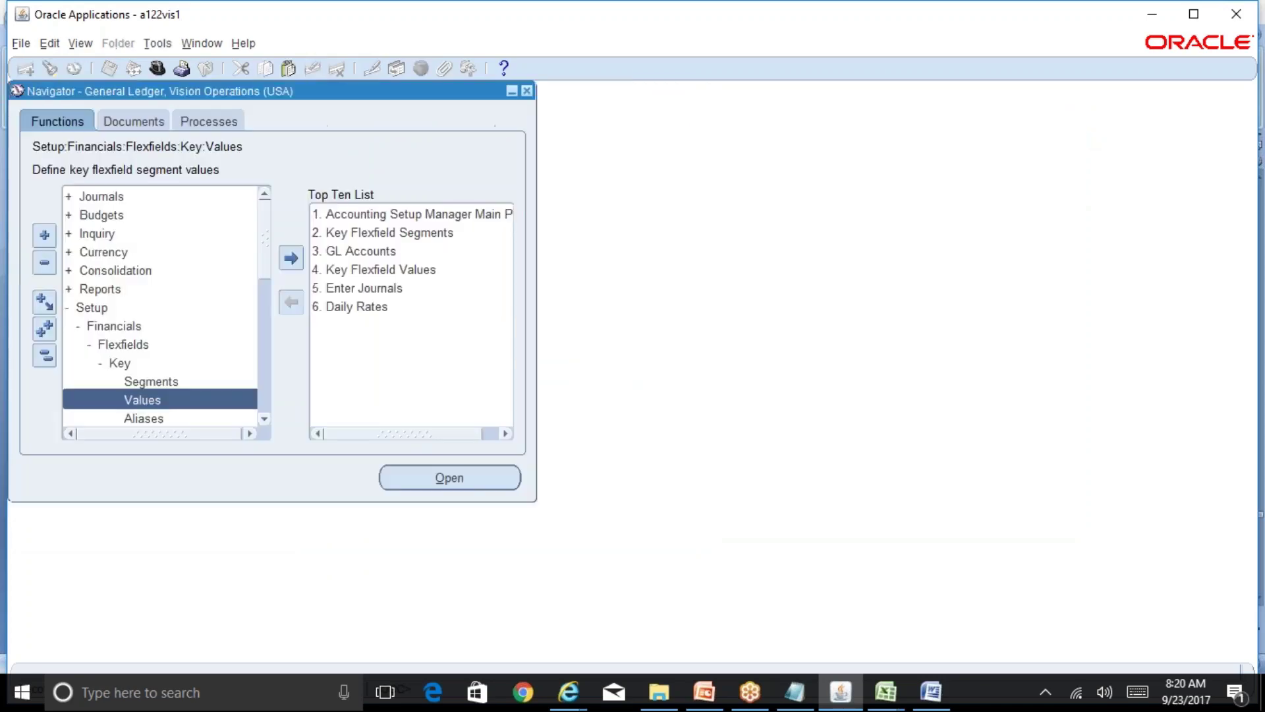
double_click(418, 234)
key(F11)
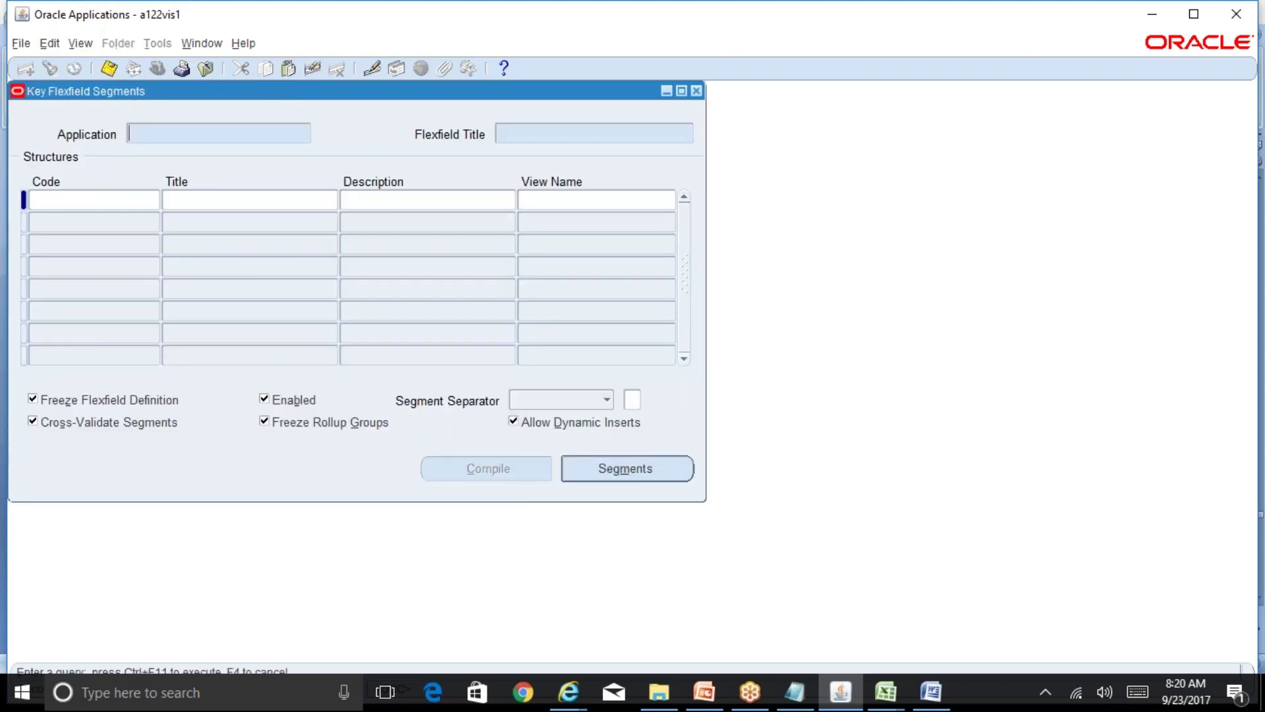
text(General%Ledger%)
key(Tab)
text(Acc%)
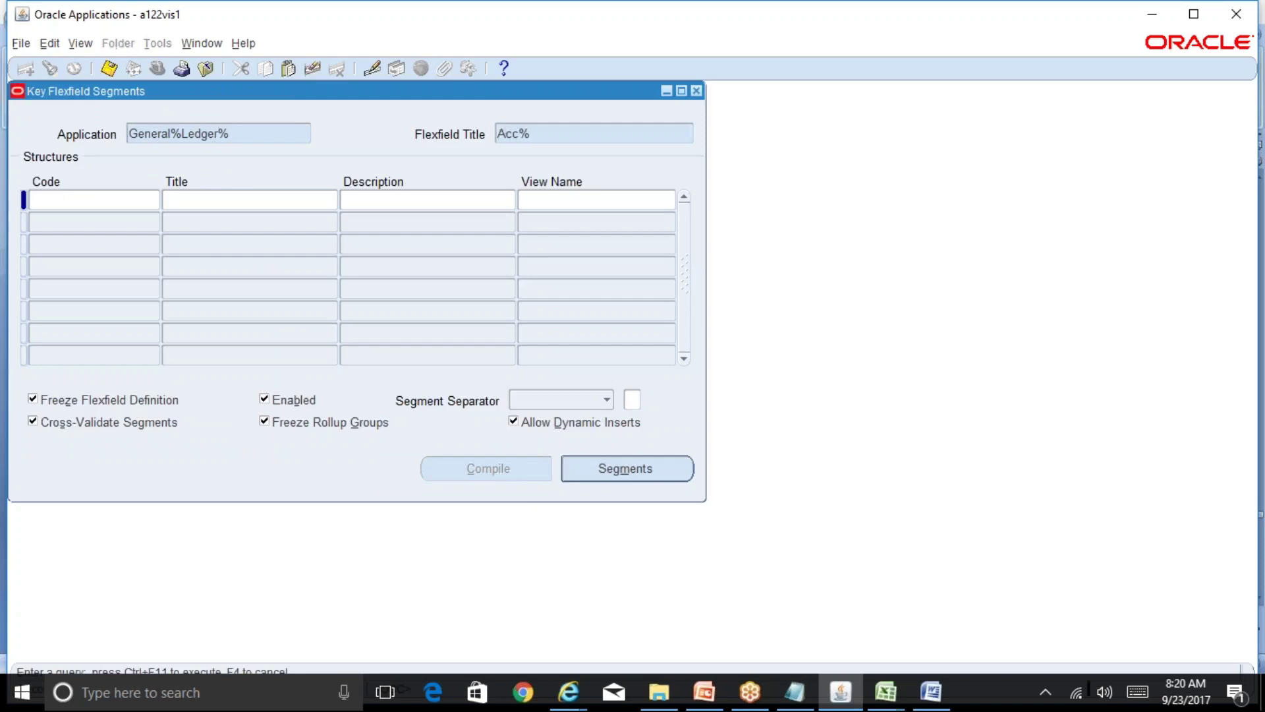
key(ctrl+F11)
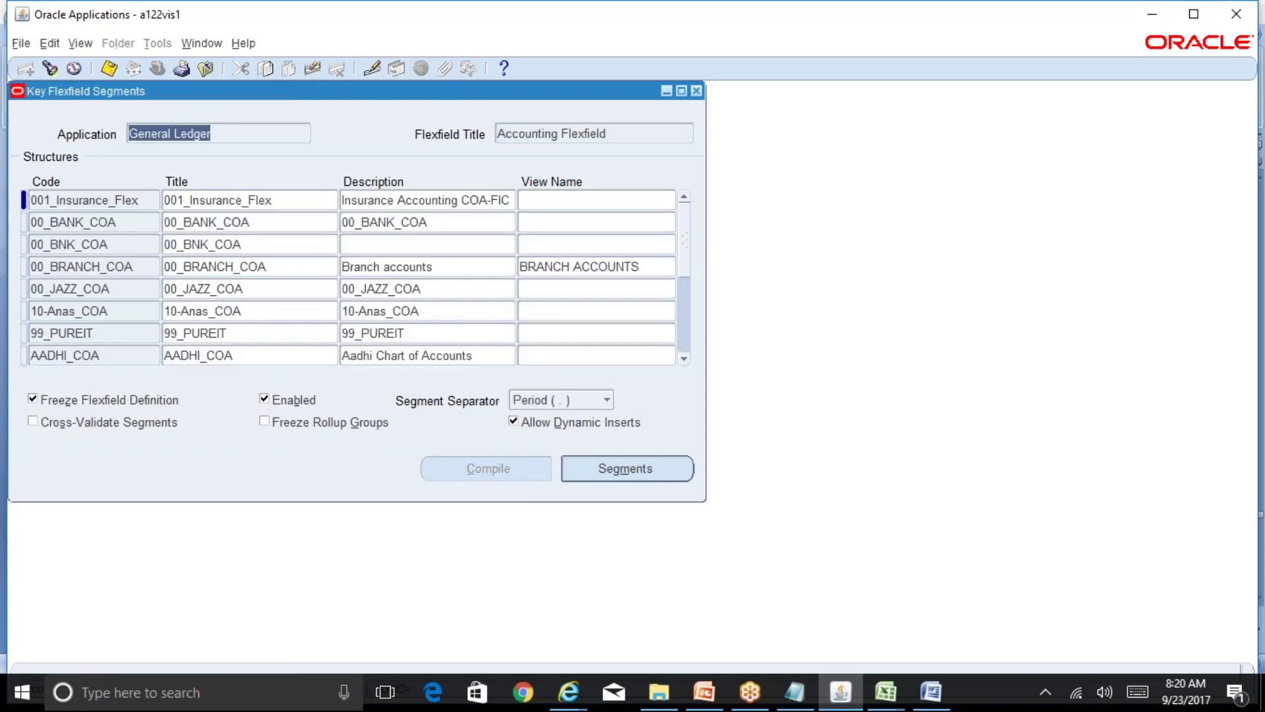
Query the Accounting Flexfield structures for codes matching REL%
key(Down)
key(F11)
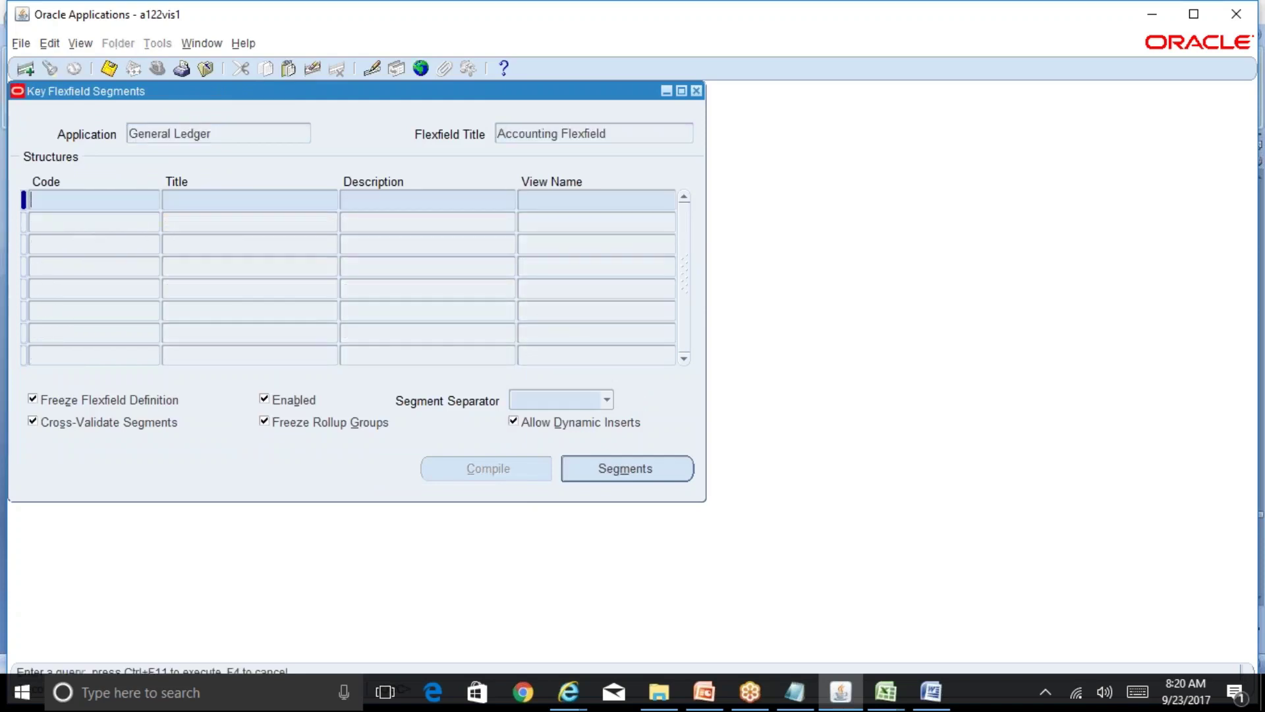
text(REL%)
key(ctrl+F11)
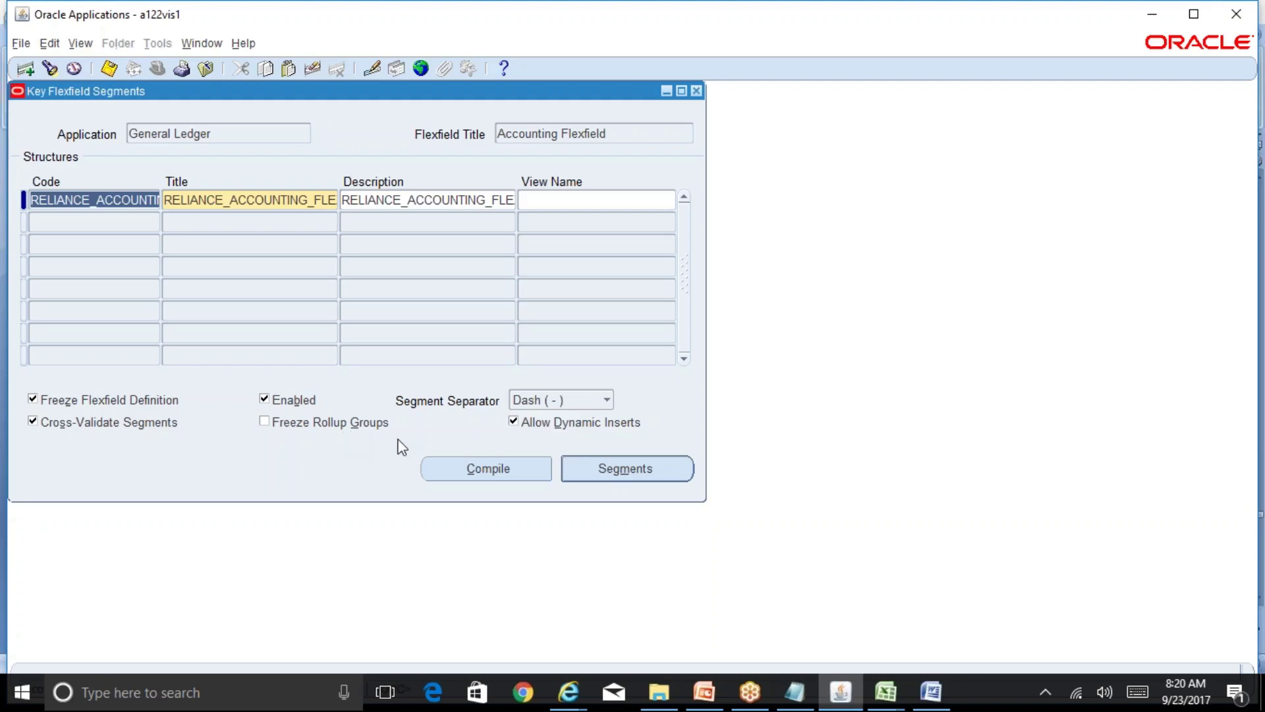
View the segments summary of RELIANCE_ACCOUNTING_FLEXFIELD, check the value set of the Account segment, and close the summary
click(636, 470)
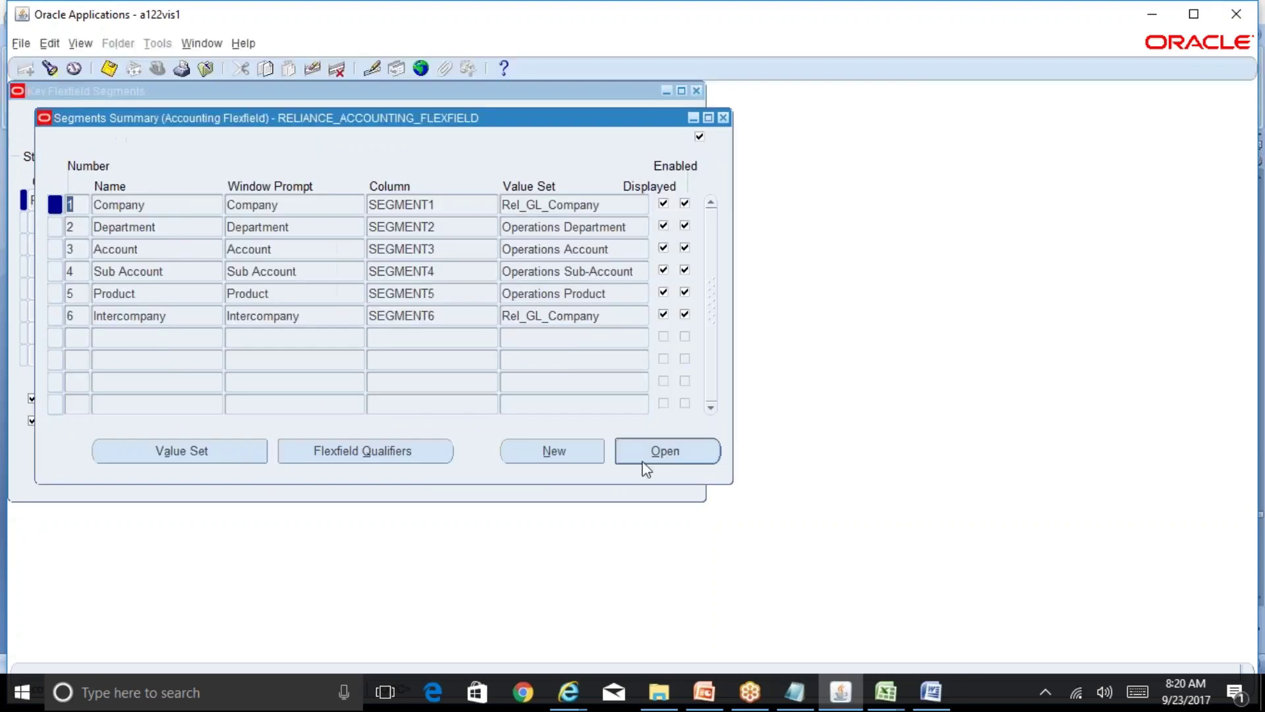
click(617, 250)
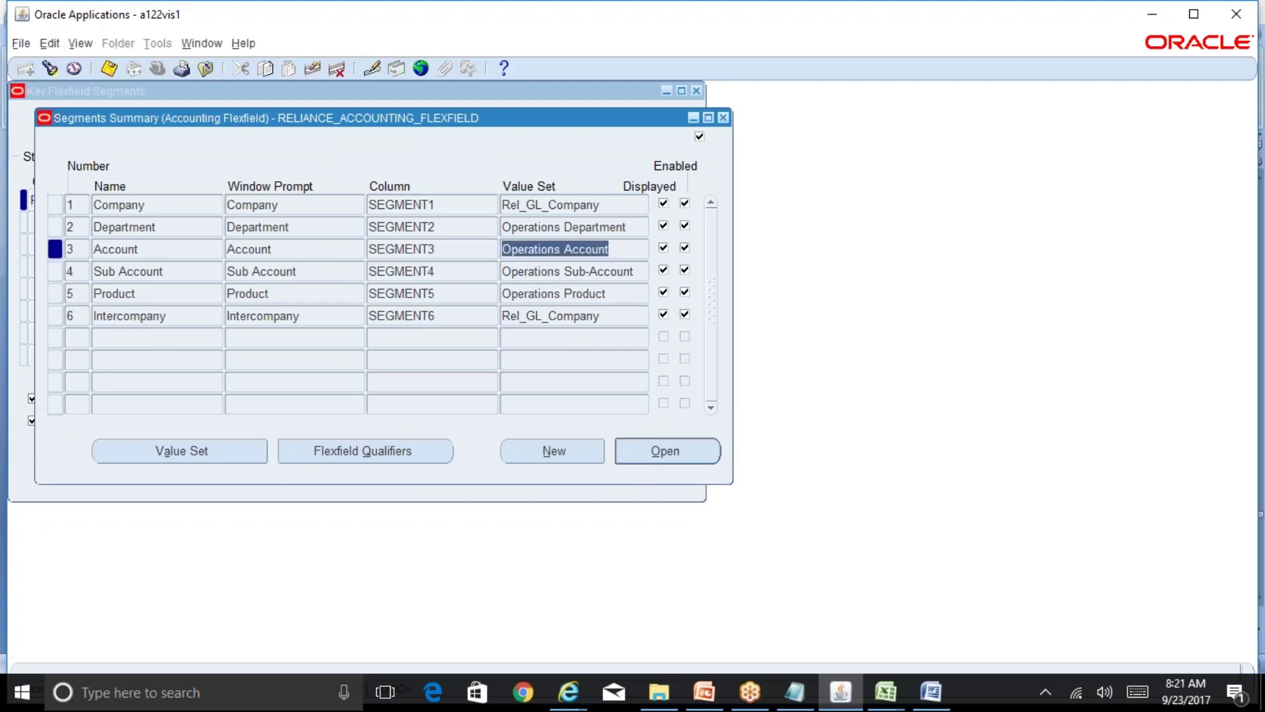
click(723, 119)
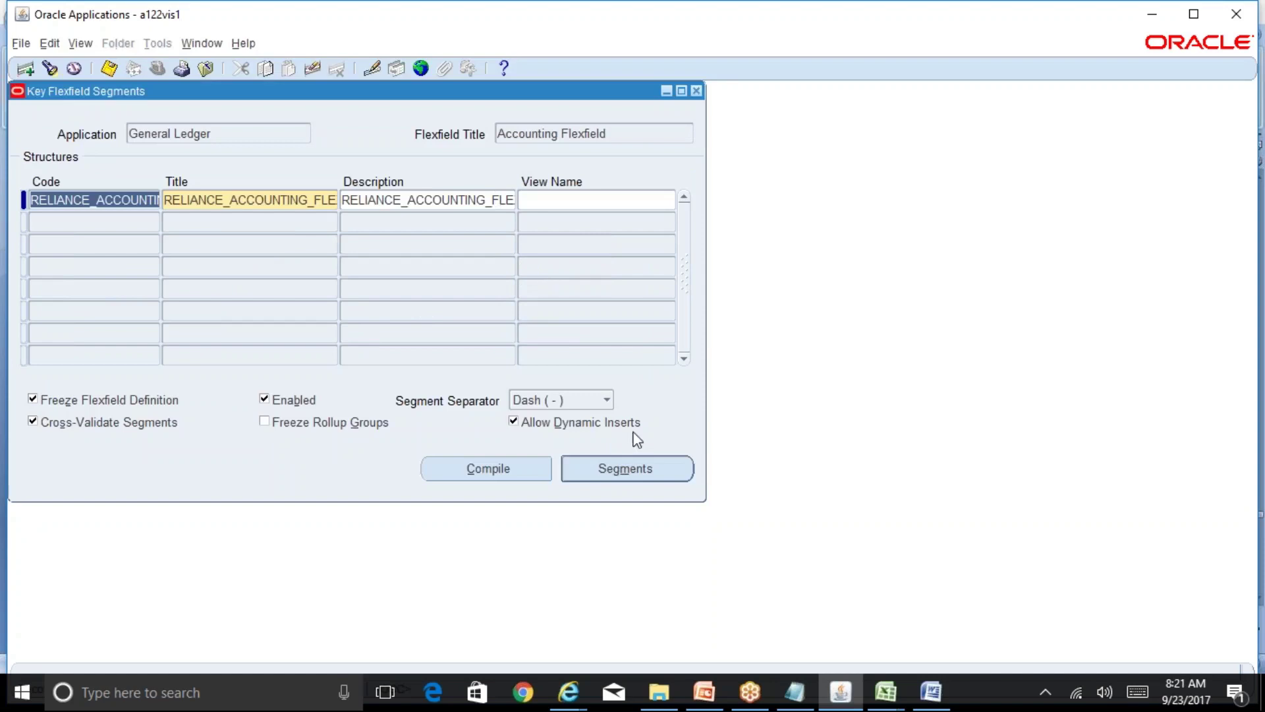
click(649, 465)
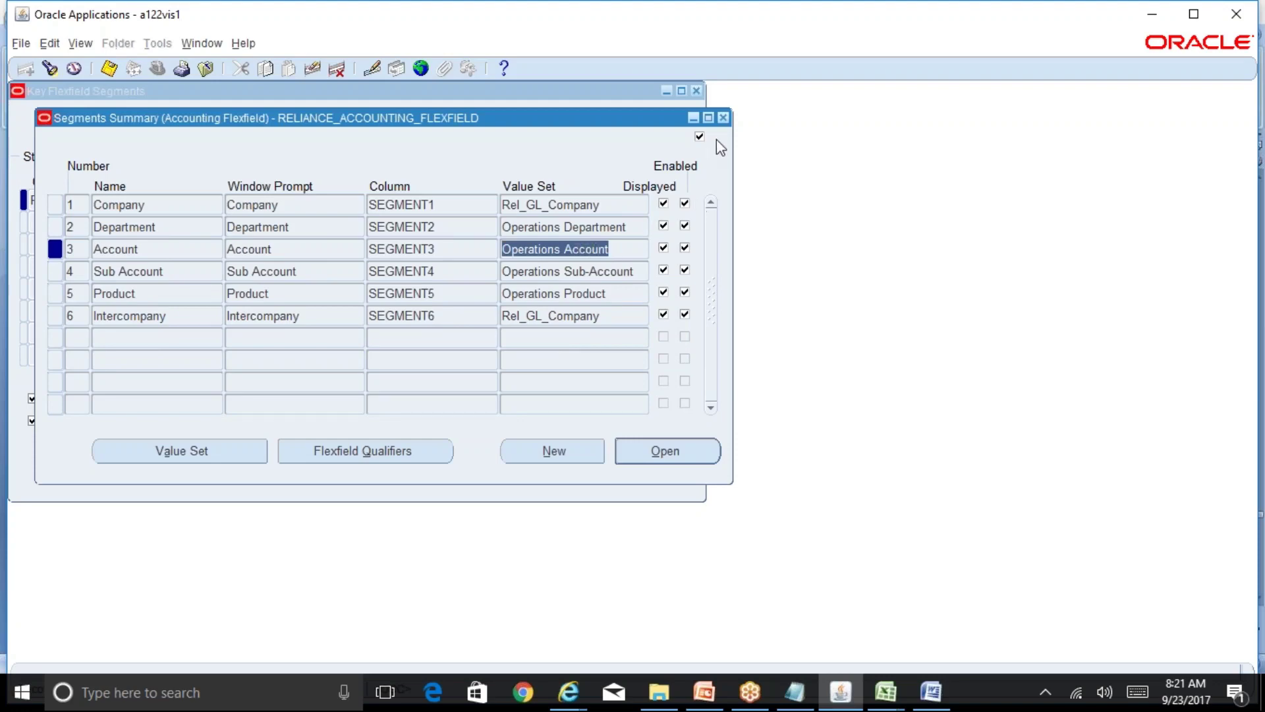
click(723, 118)
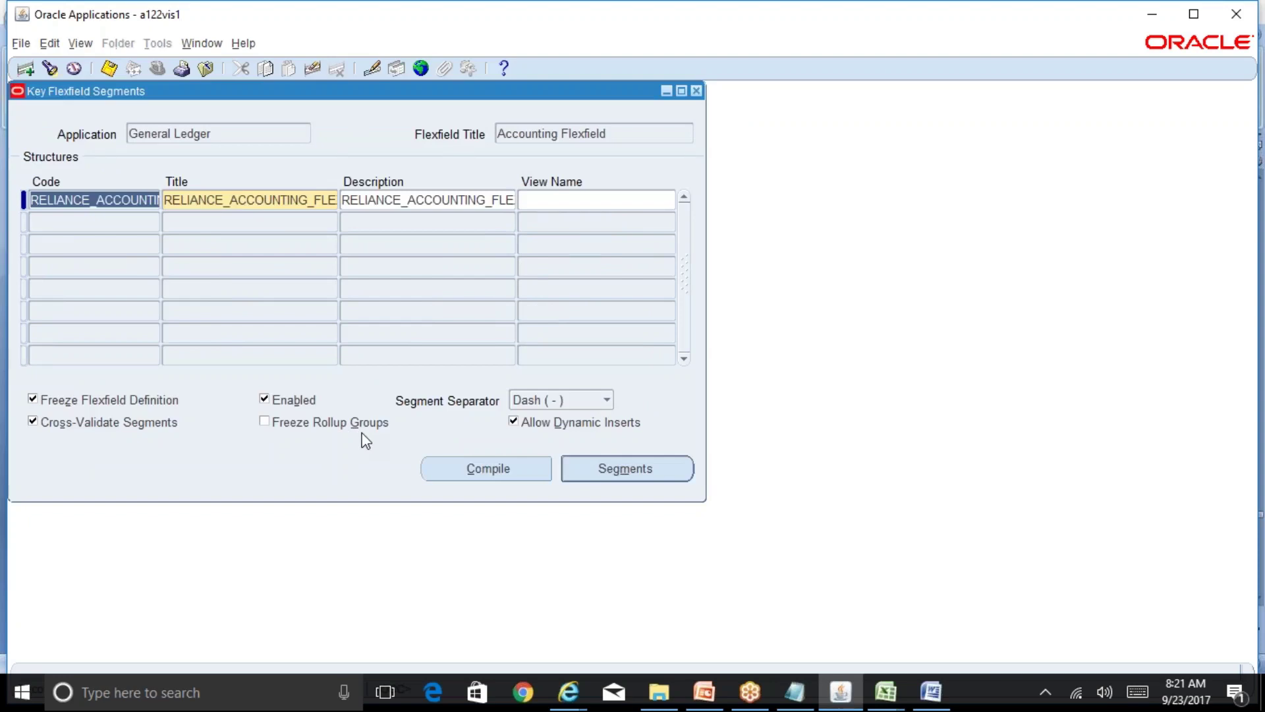
Query all Accounting Flexfield structures, browse through the list, and close the key flexfield segments
key(F11)
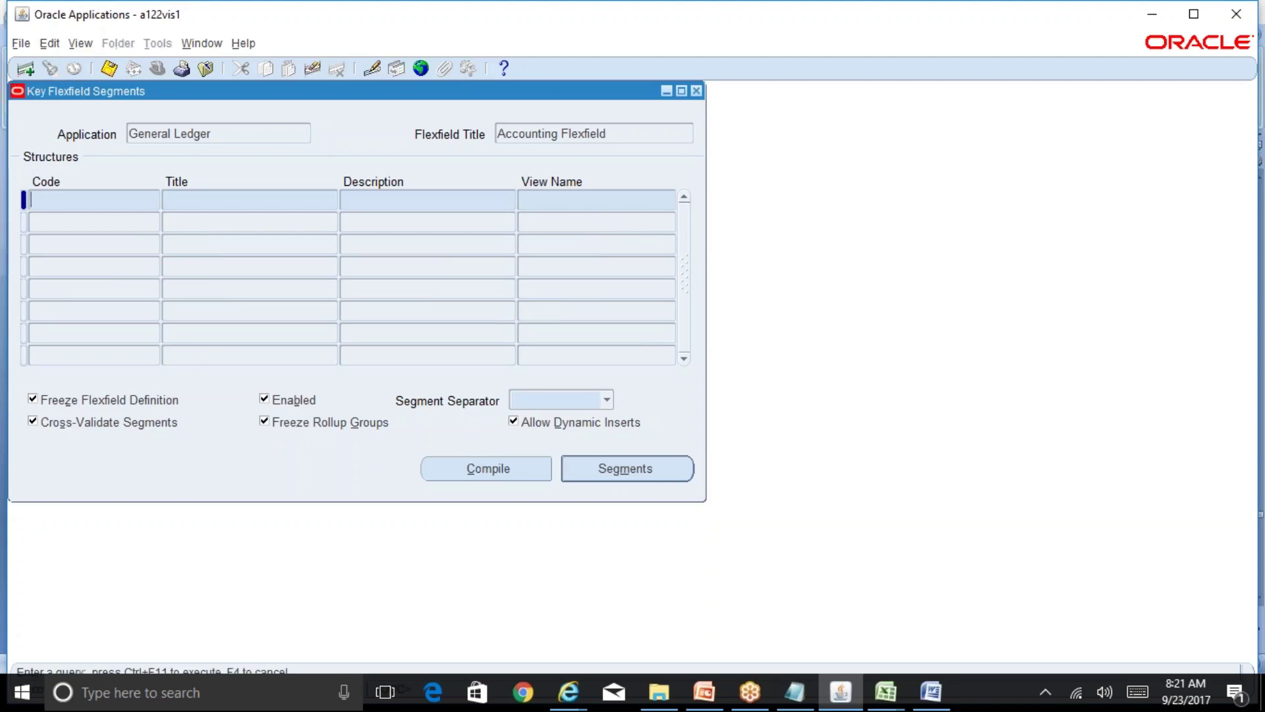
key(ctrl+F11)
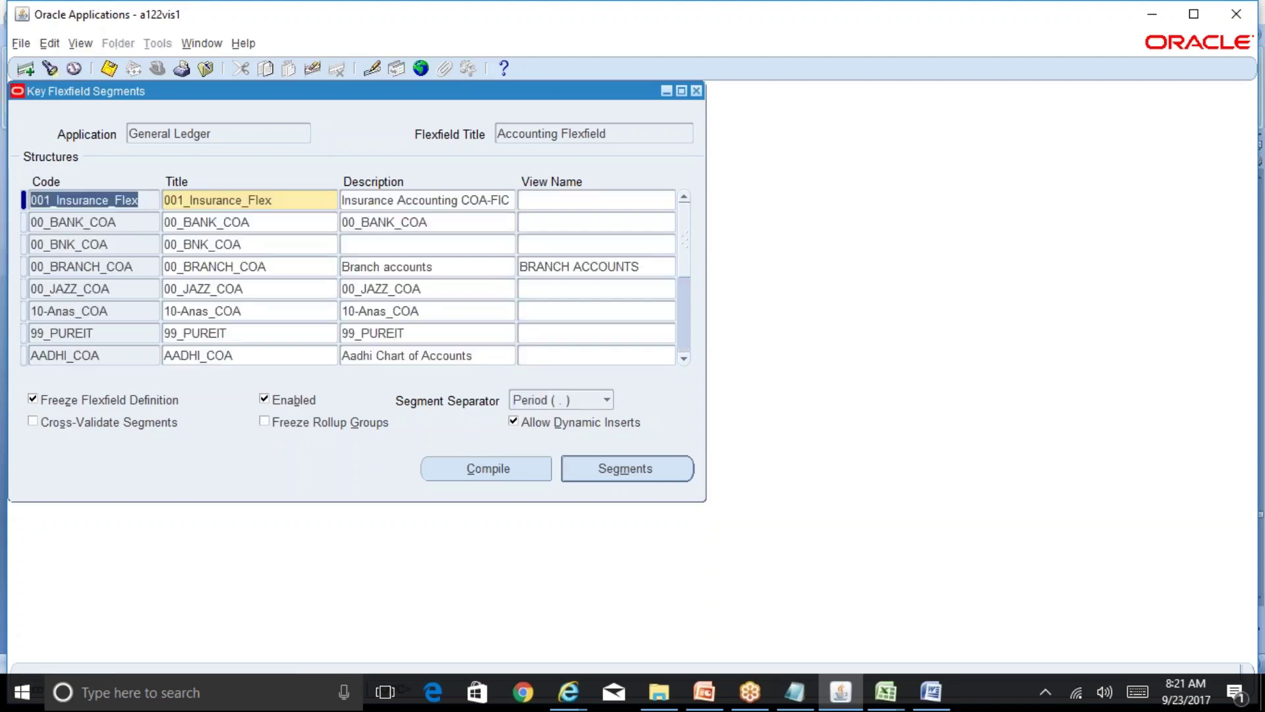
key(Page_Down)
key(Page_Down)
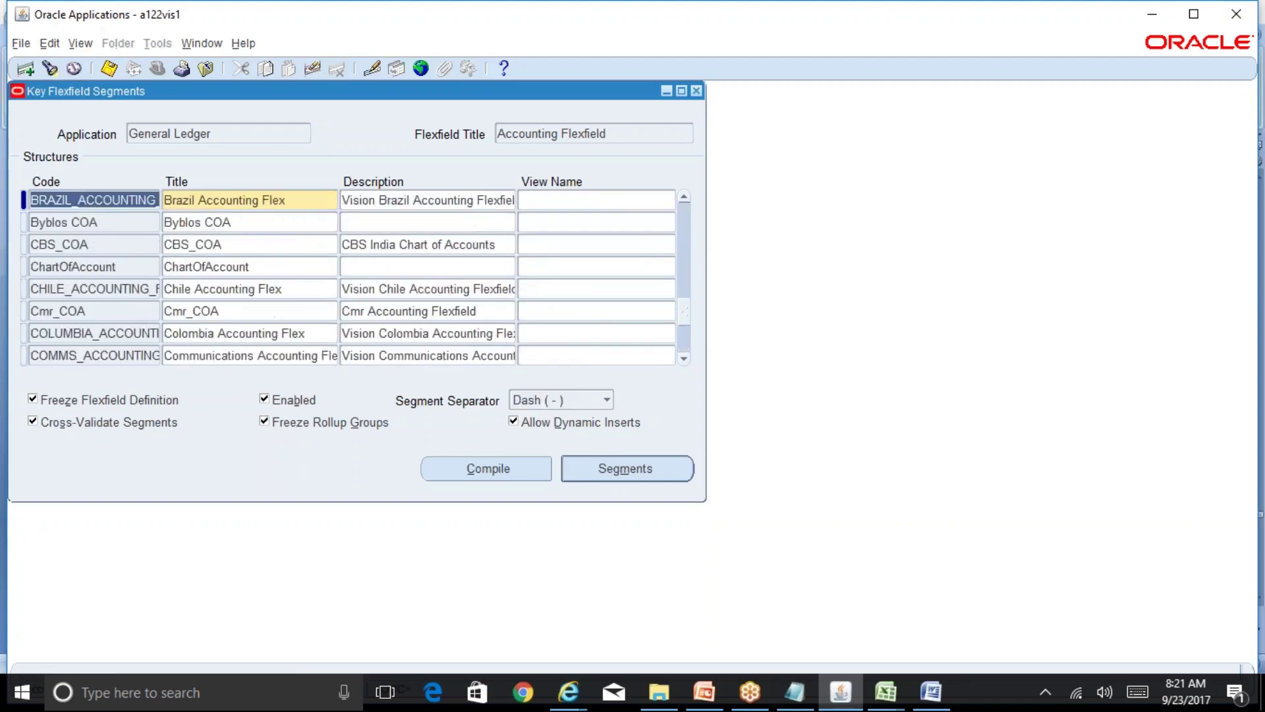
key(Page_Down)
key(Page_Down)
key(Page_Down)
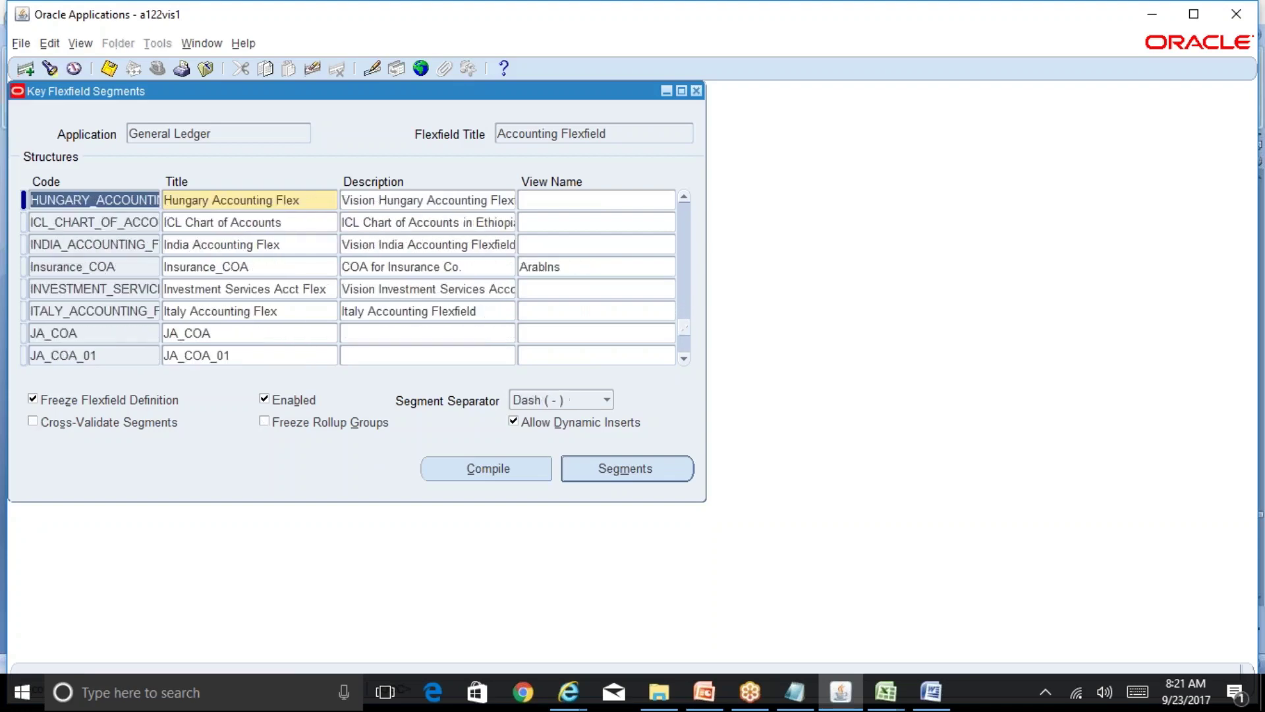
key(Page_Down)
key(Page_Down)
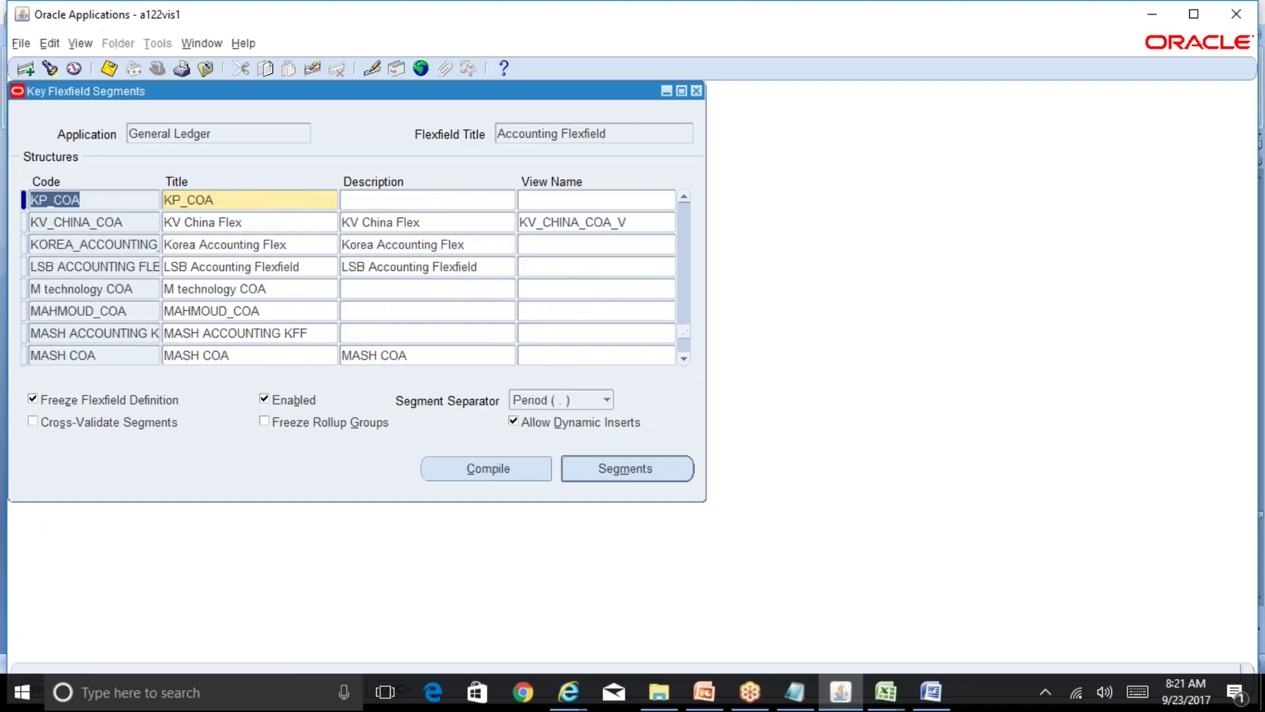
key(Page_Down)
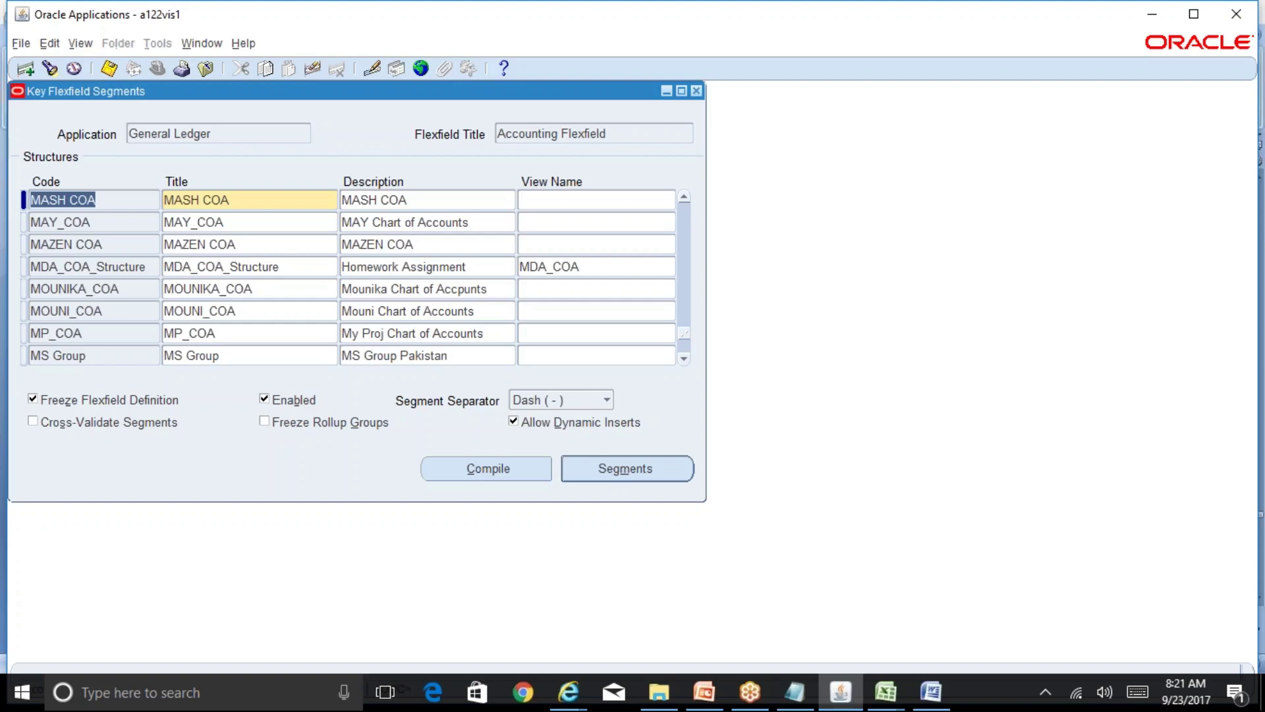
key(XF86AudioRaiseVolume)
click(685, 344)
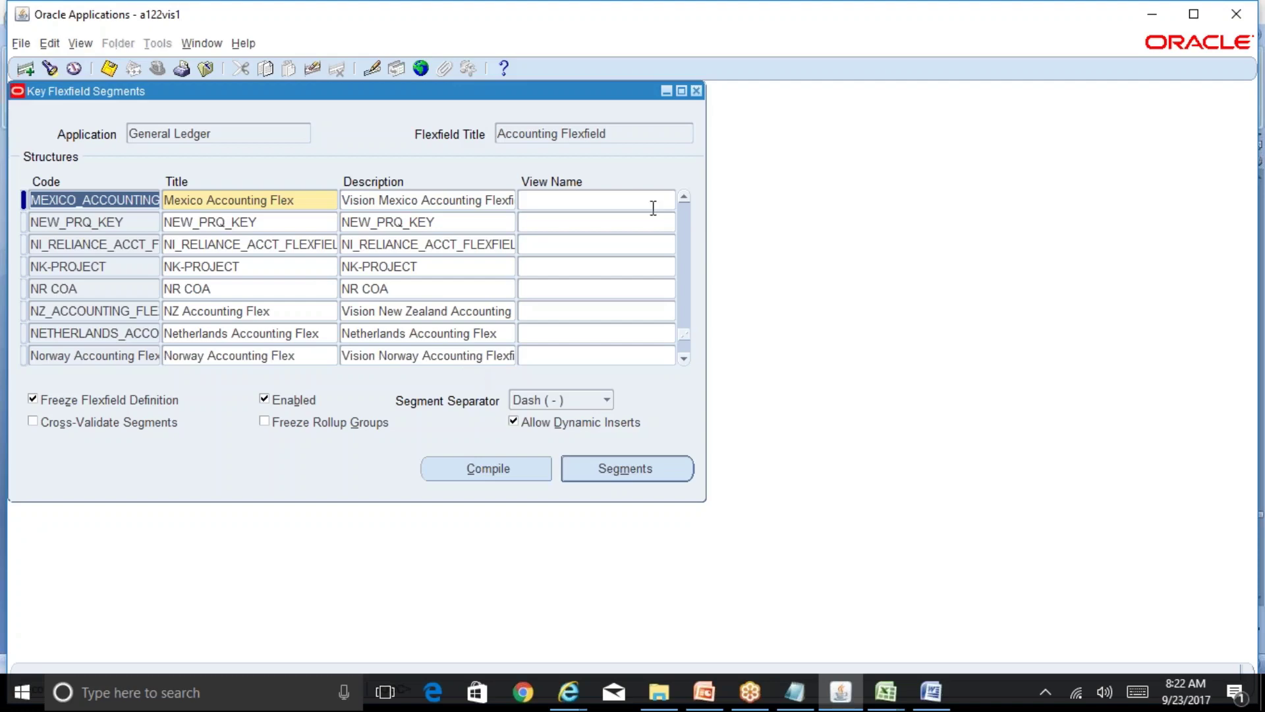
click(696, 92)
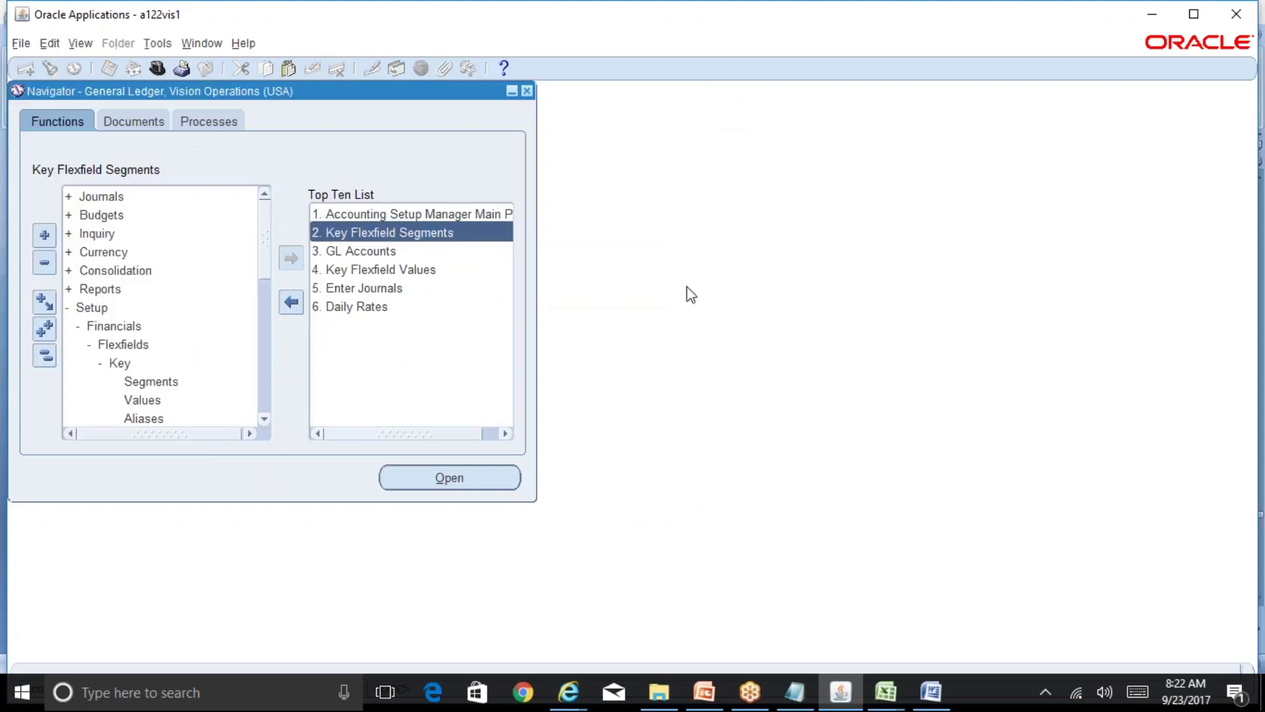
Search the form functions for %Group% and open the Rollup Groups form
click(264, 419)
click(265, 419)
click(265, 419)
click(264, 419)
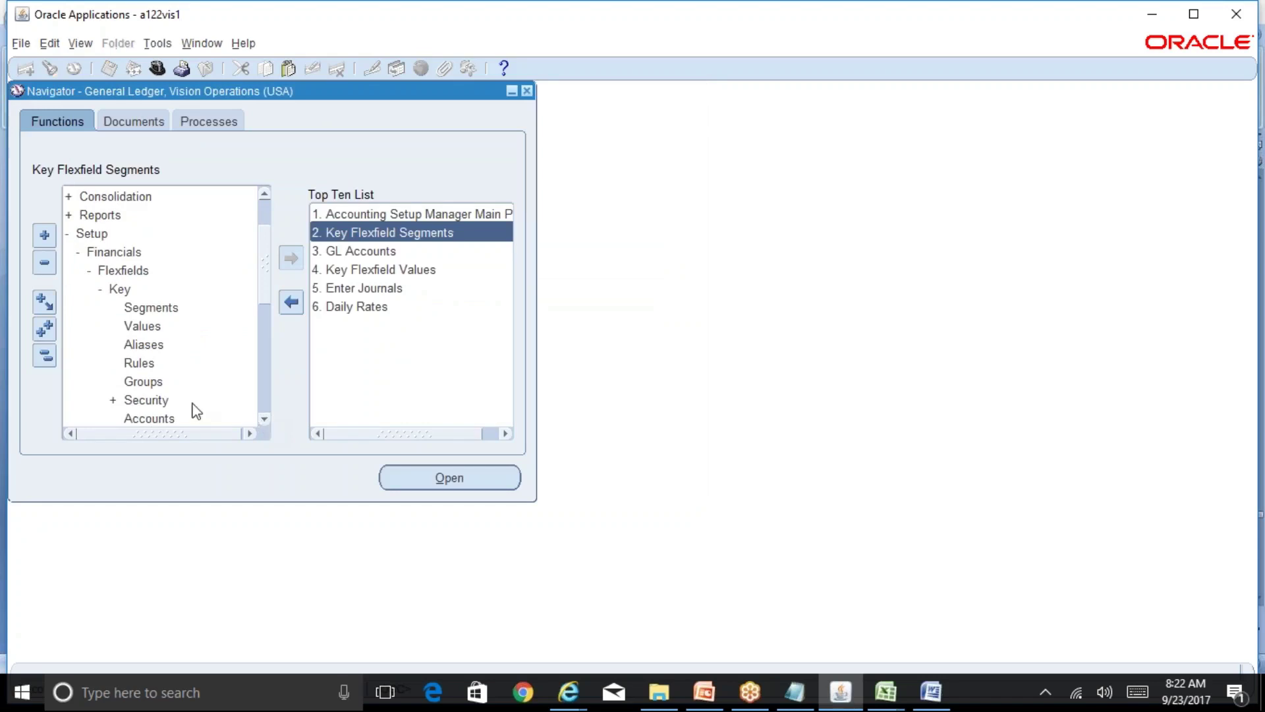
key(ctrl+l)
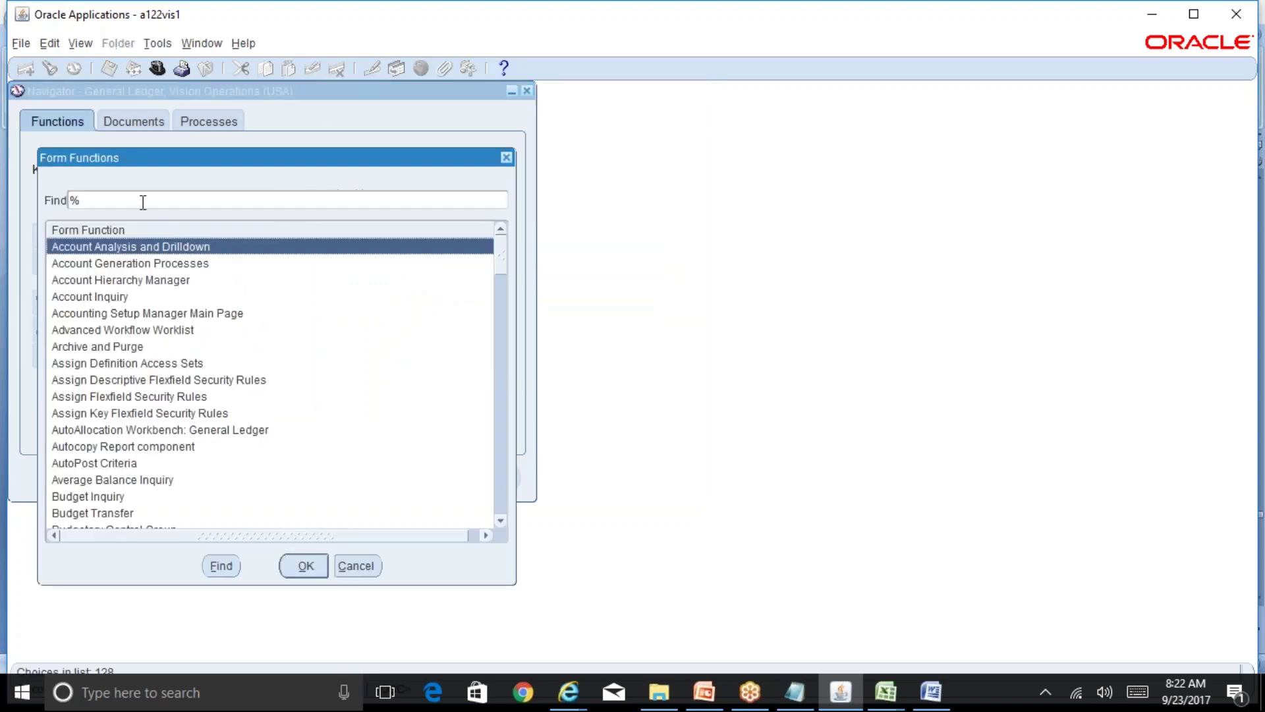
text(Group%)
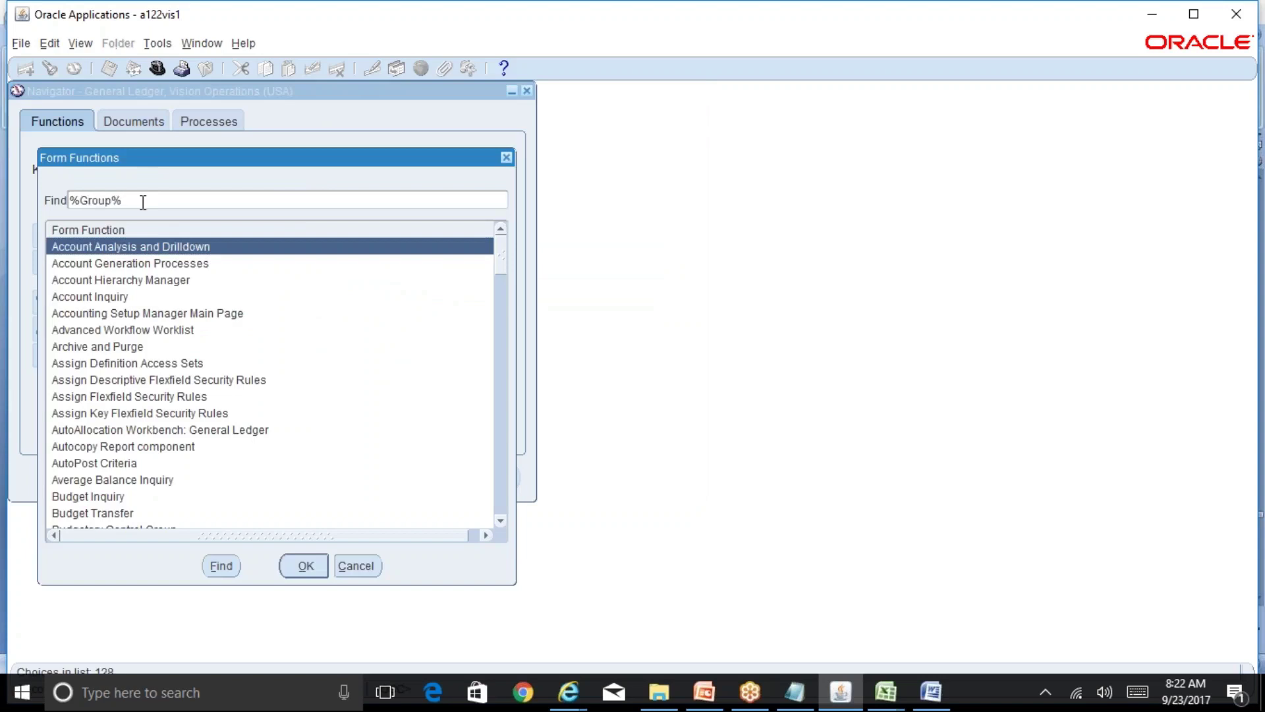
click(216, 568)
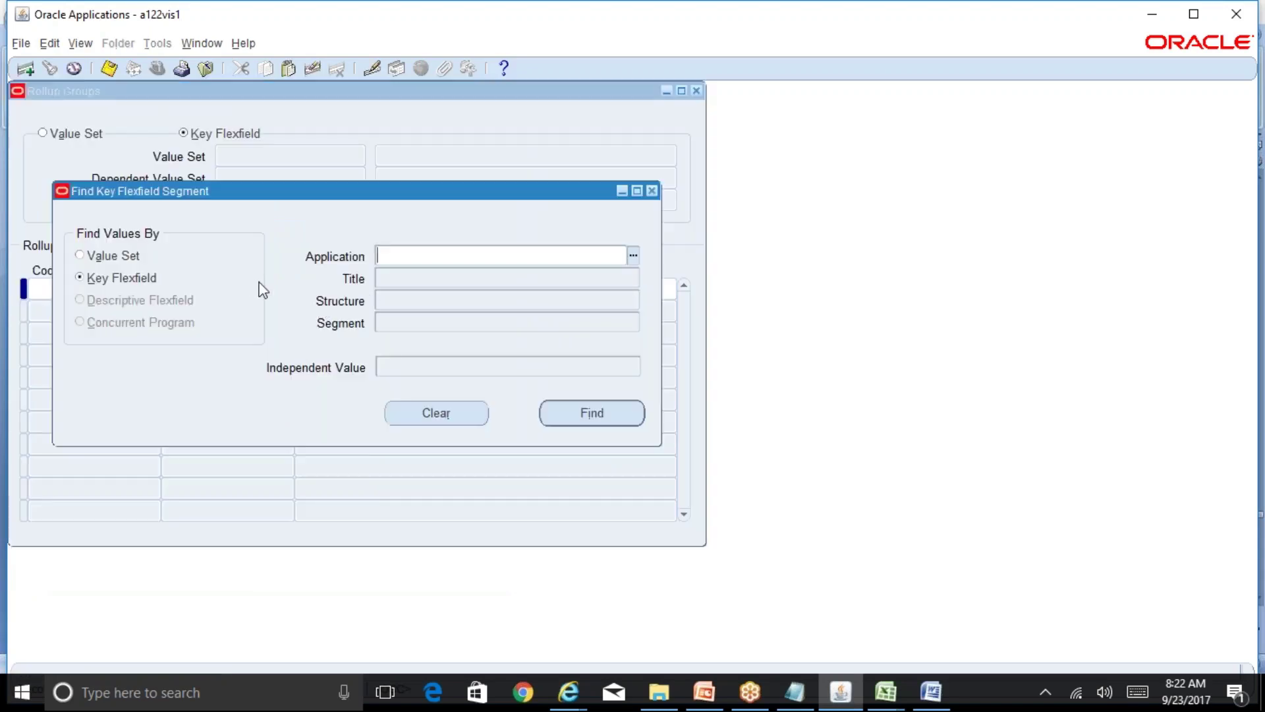
Find the rollup groups of the value set Operations Account and select the EXPENSES group
click(120, 257)
text(O)
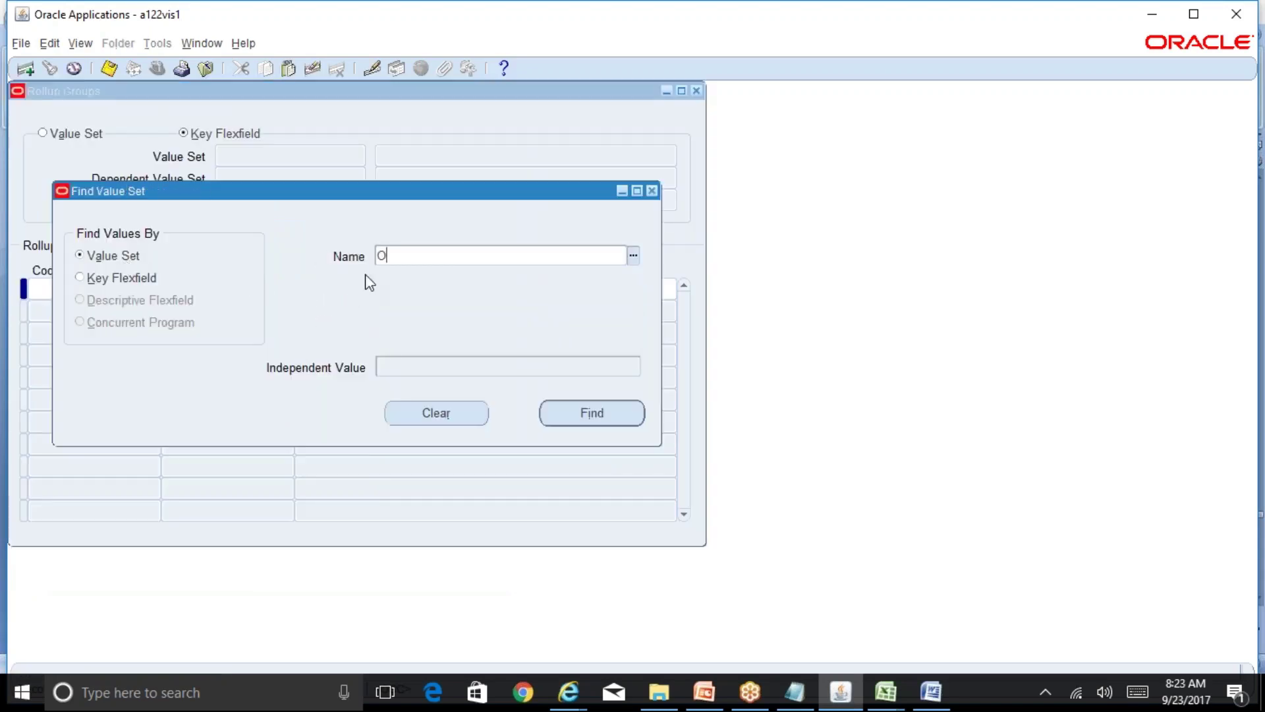
text(pera%Acc%)
key(Tab)
key(Return)
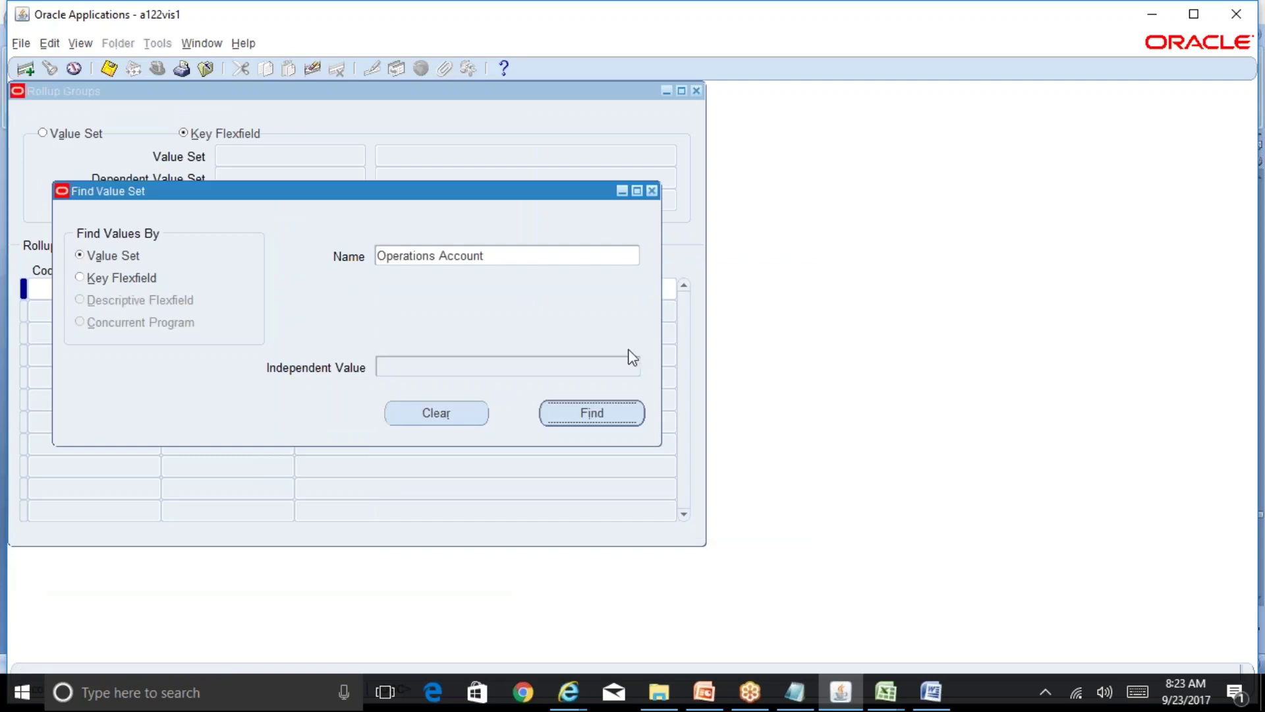
click(615, 423)
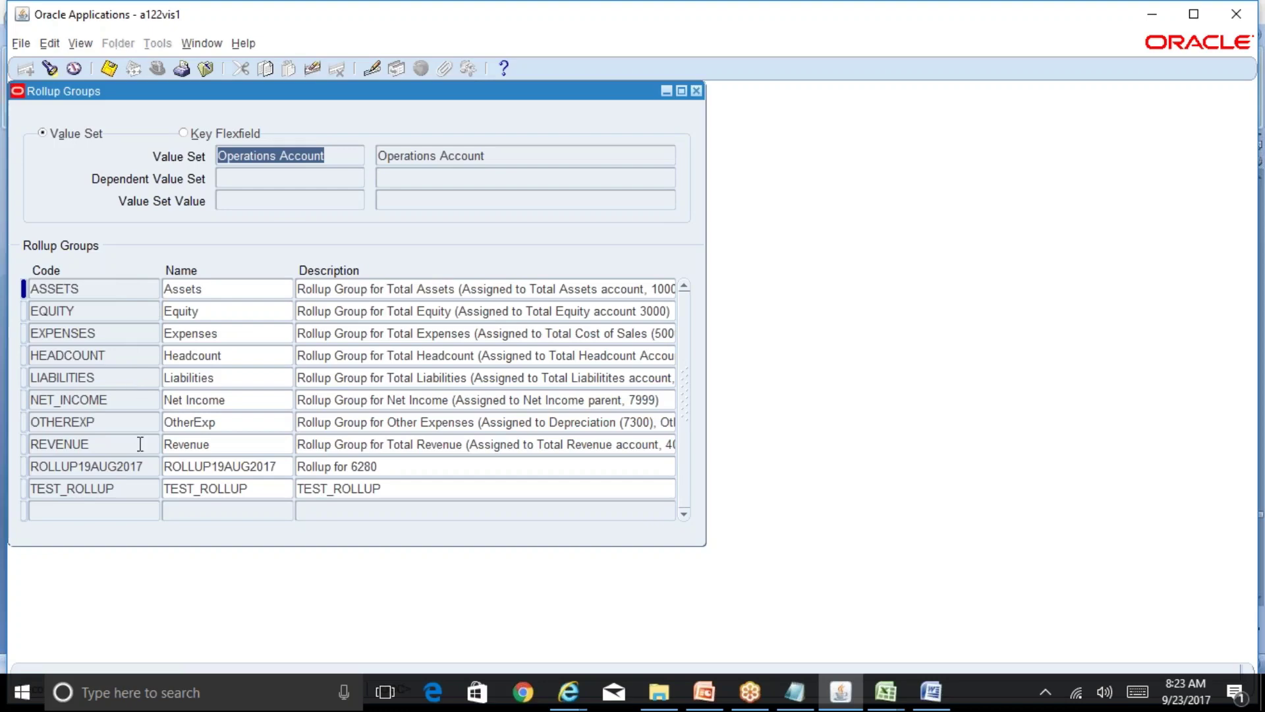
click(114, 335)
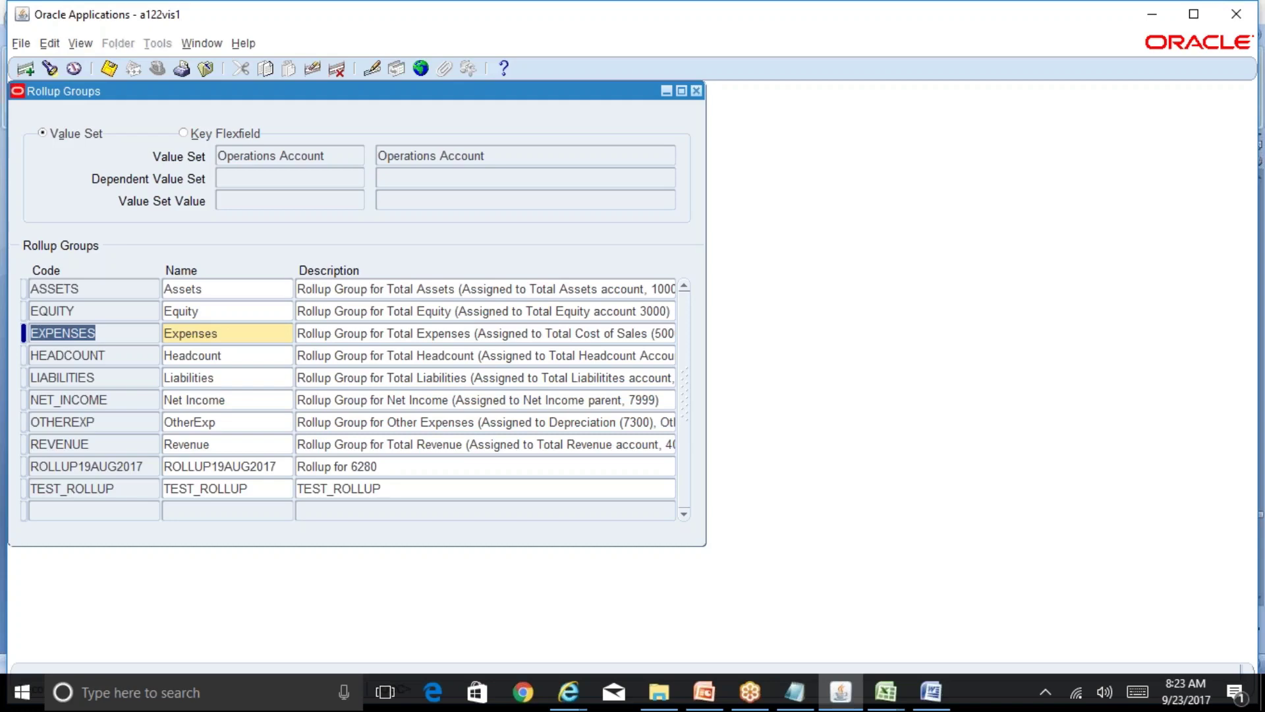
click(25, 68)
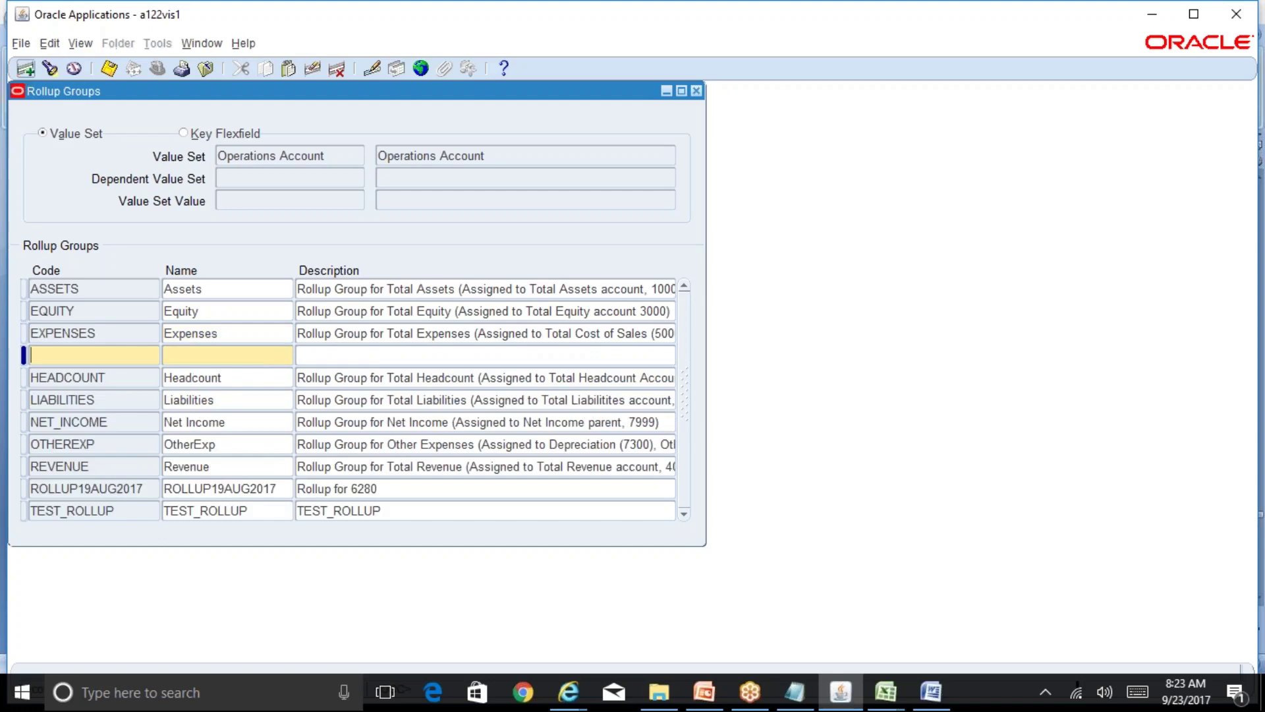
click(109, 332)
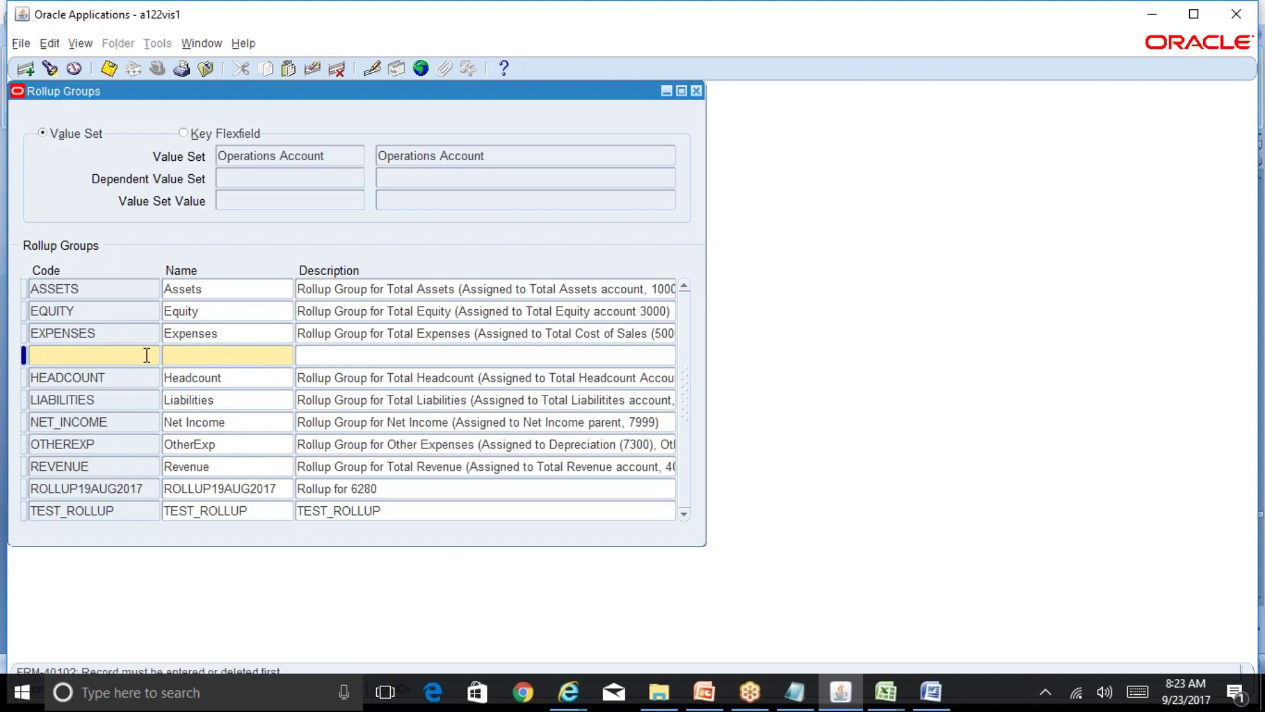
click(315, 69)
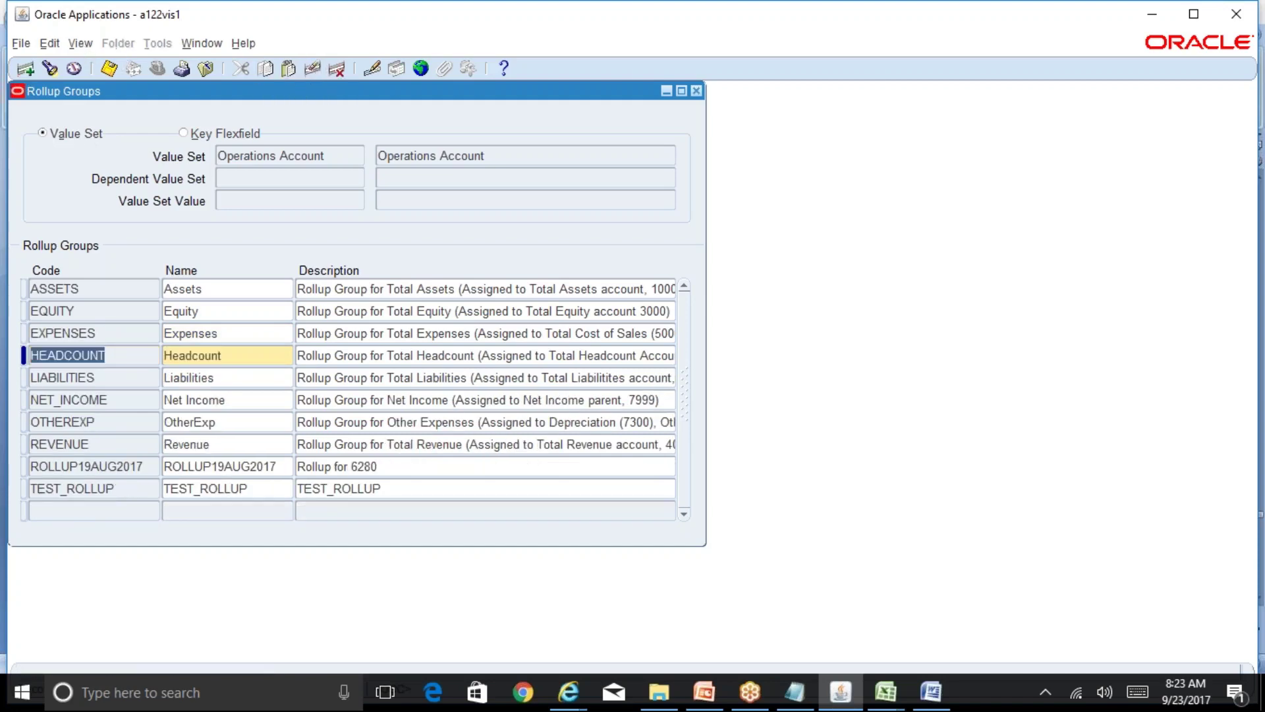
Examine the code and description of the EXPENSES rollup group and copy its name
click(109, 334)
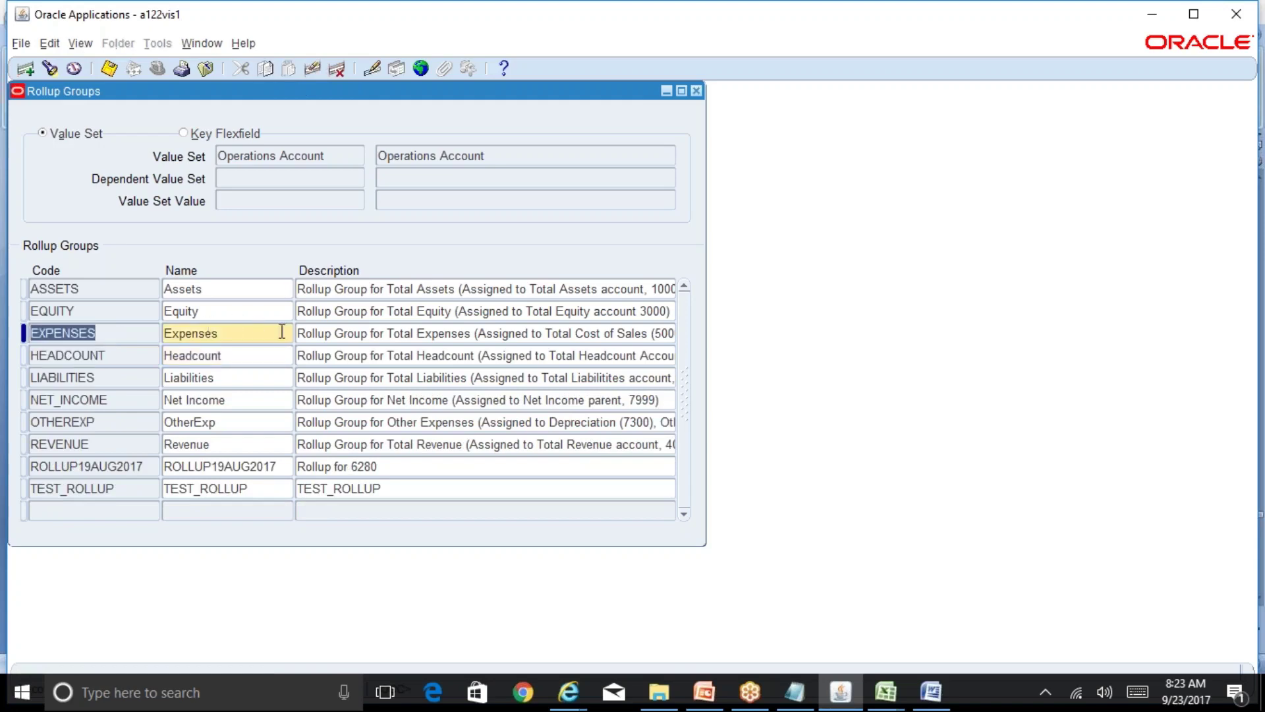
click(351, 329)
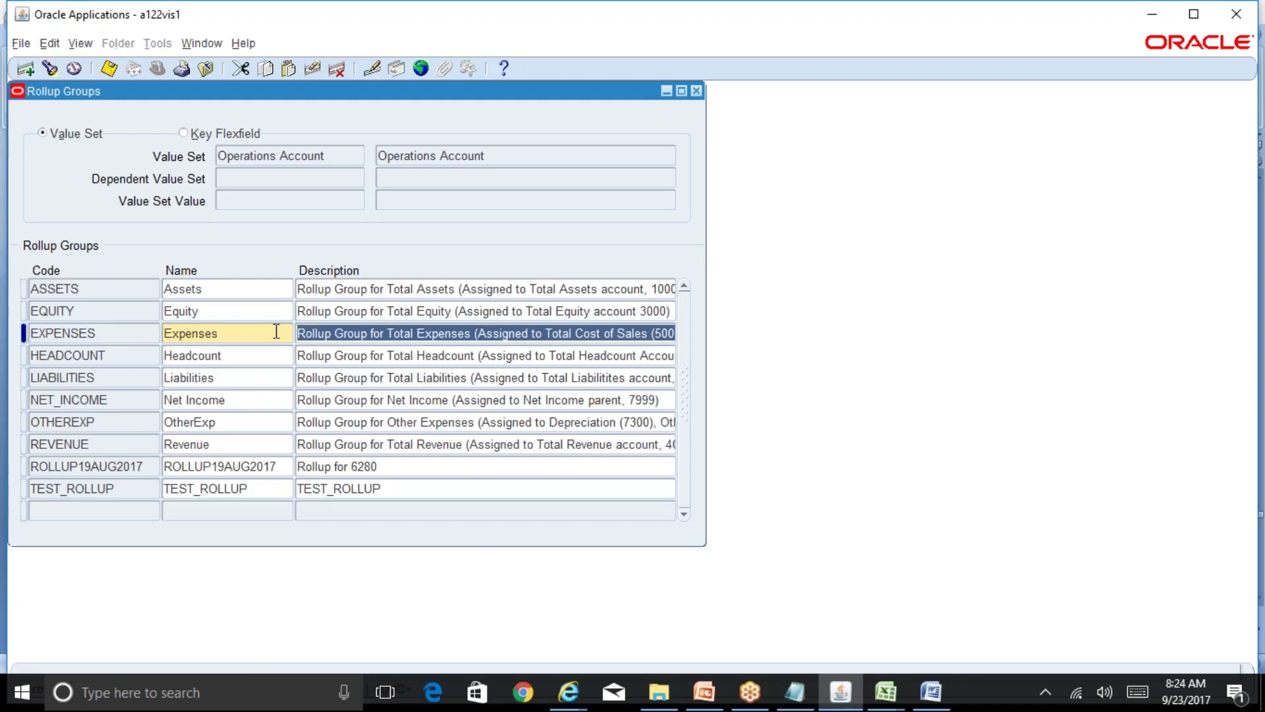
click(226, 336)
key(ctrl+c)
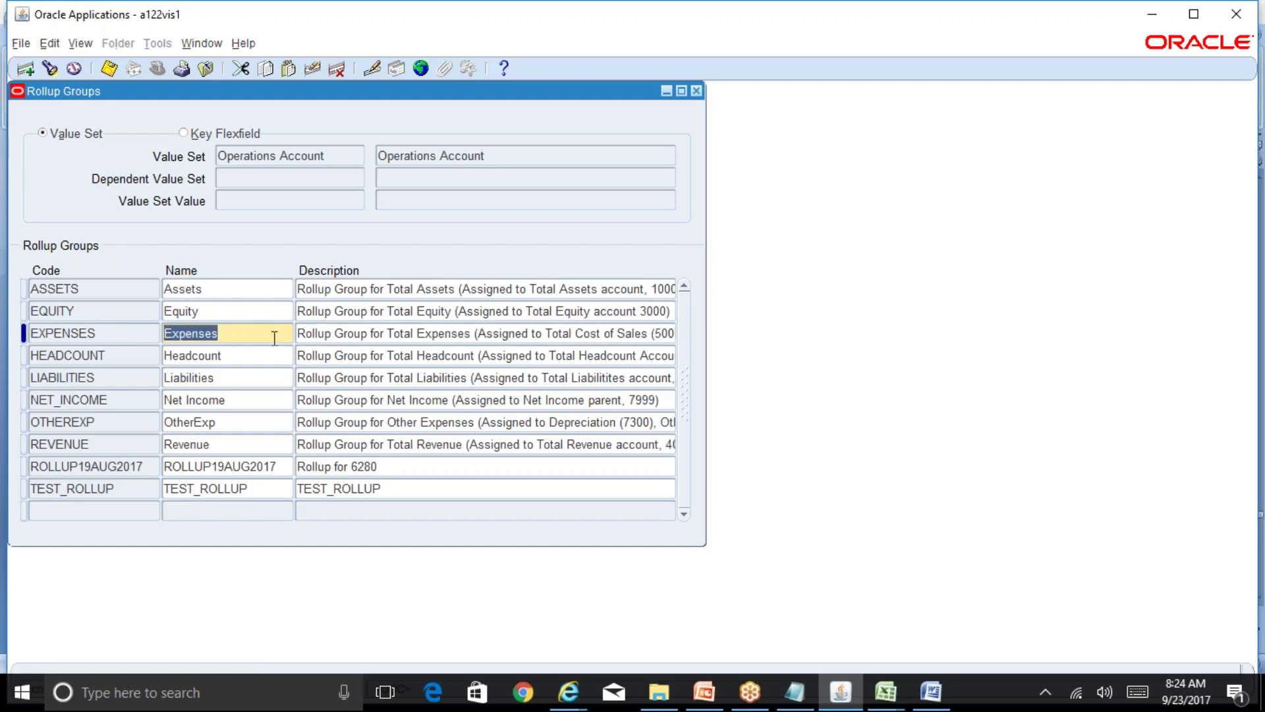
Close the rollup groups, open Key Flexfield Values and find the segment values of the value set Operations Account
click(696, 92)
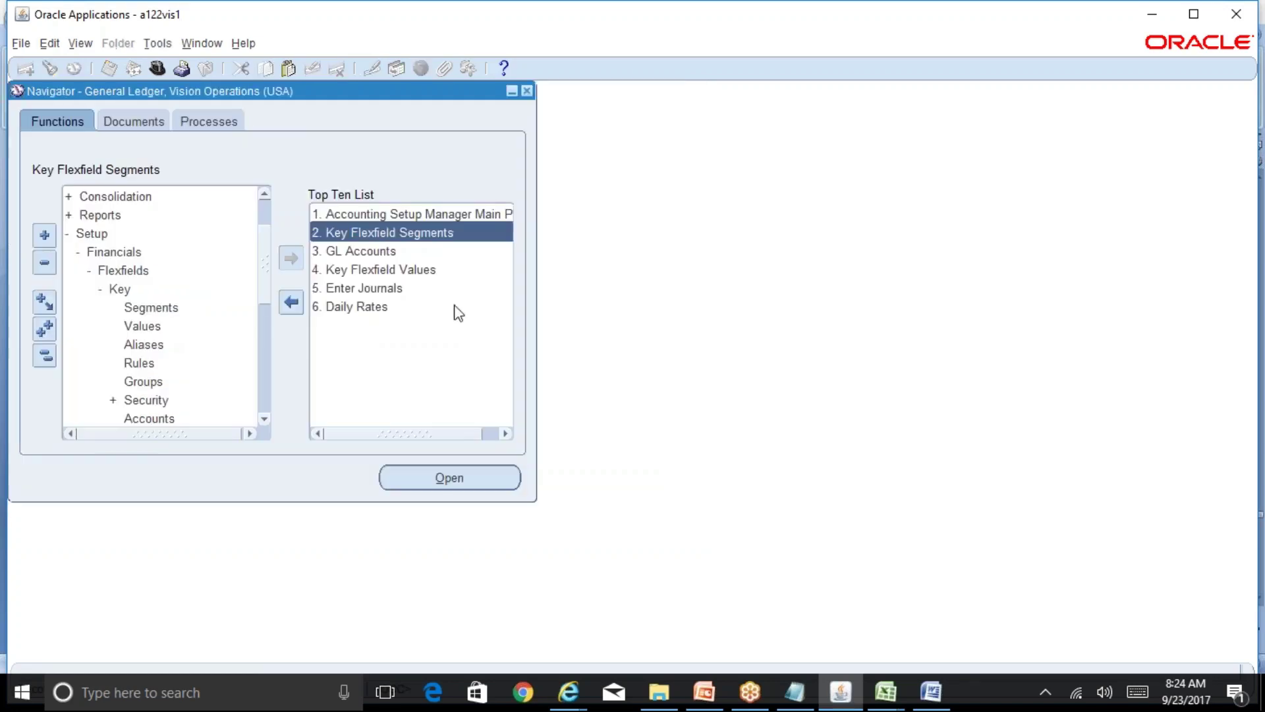
double_click(401, 271)
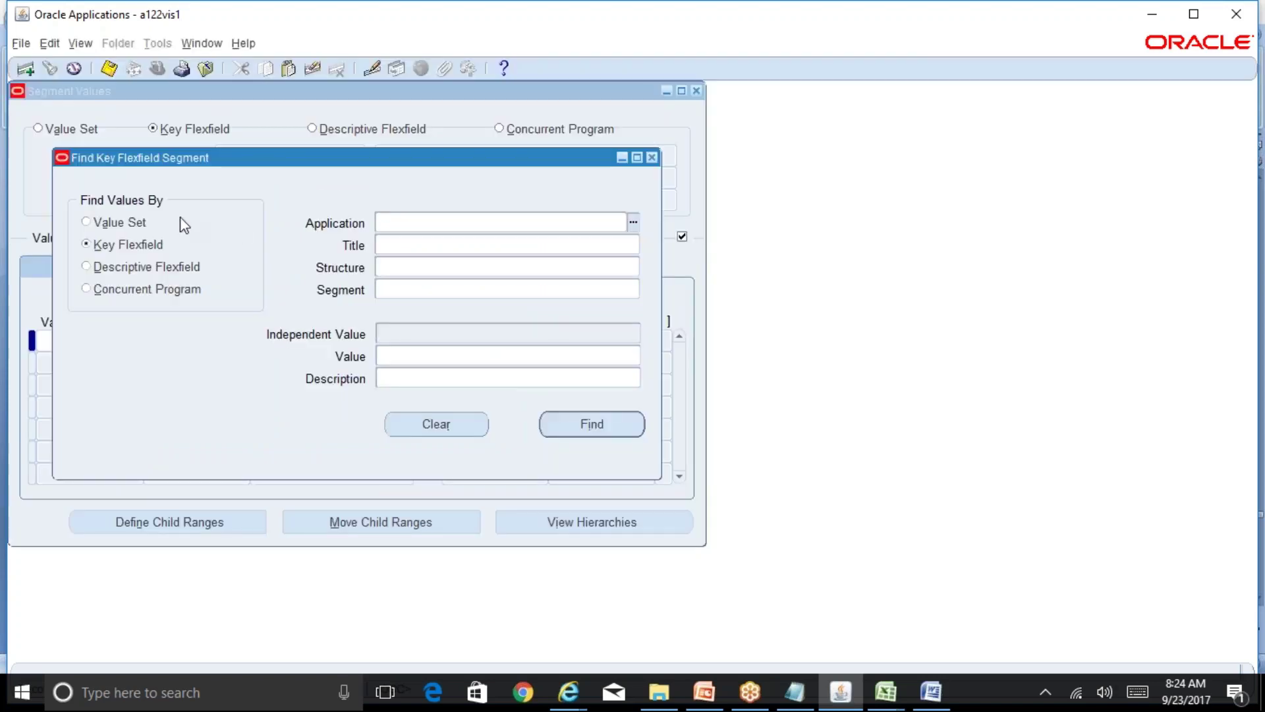
click(132, 222)
text(ope)
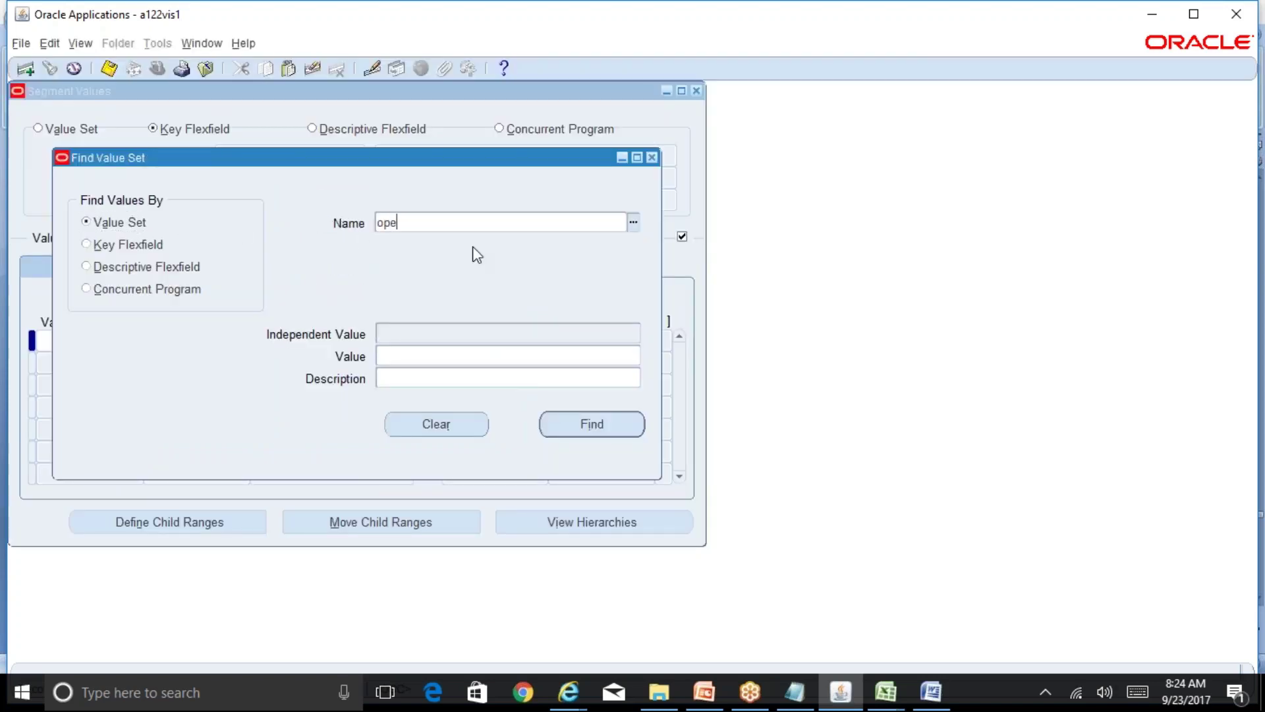
text(%A)
key(BackSpace)
text(Acc%)
key(Tab)
key(Return)
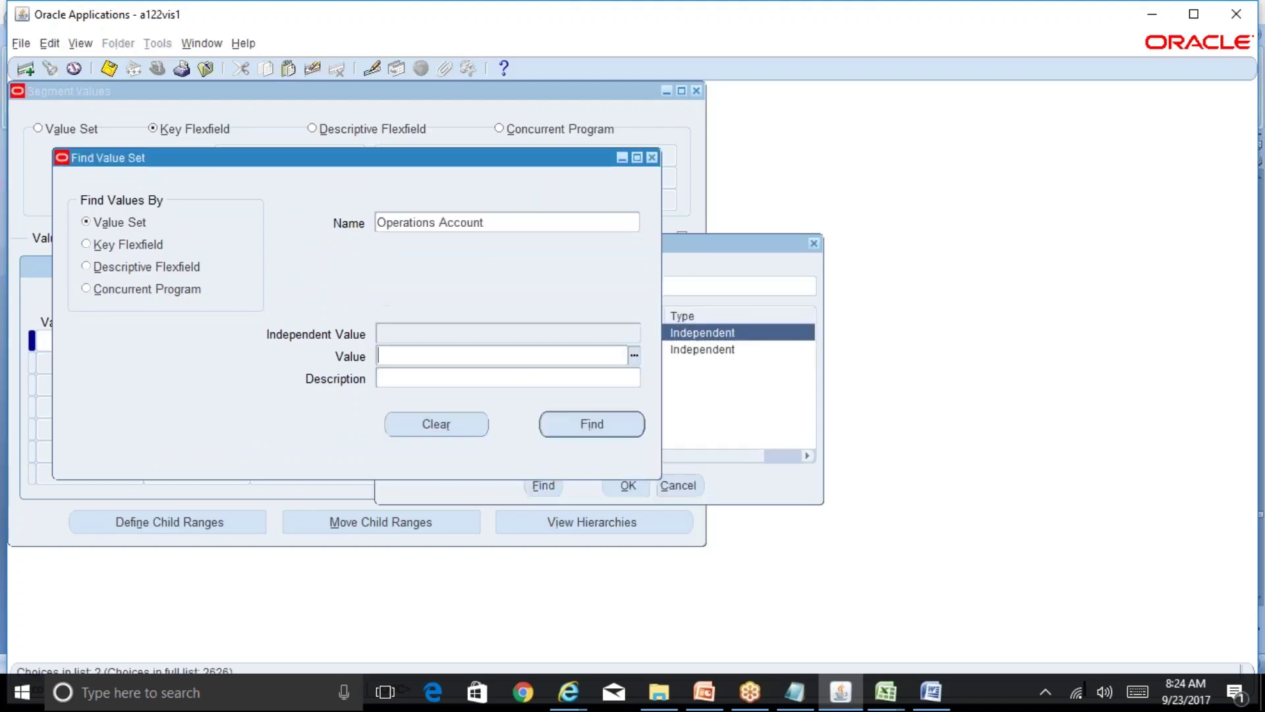
click(592, 427)
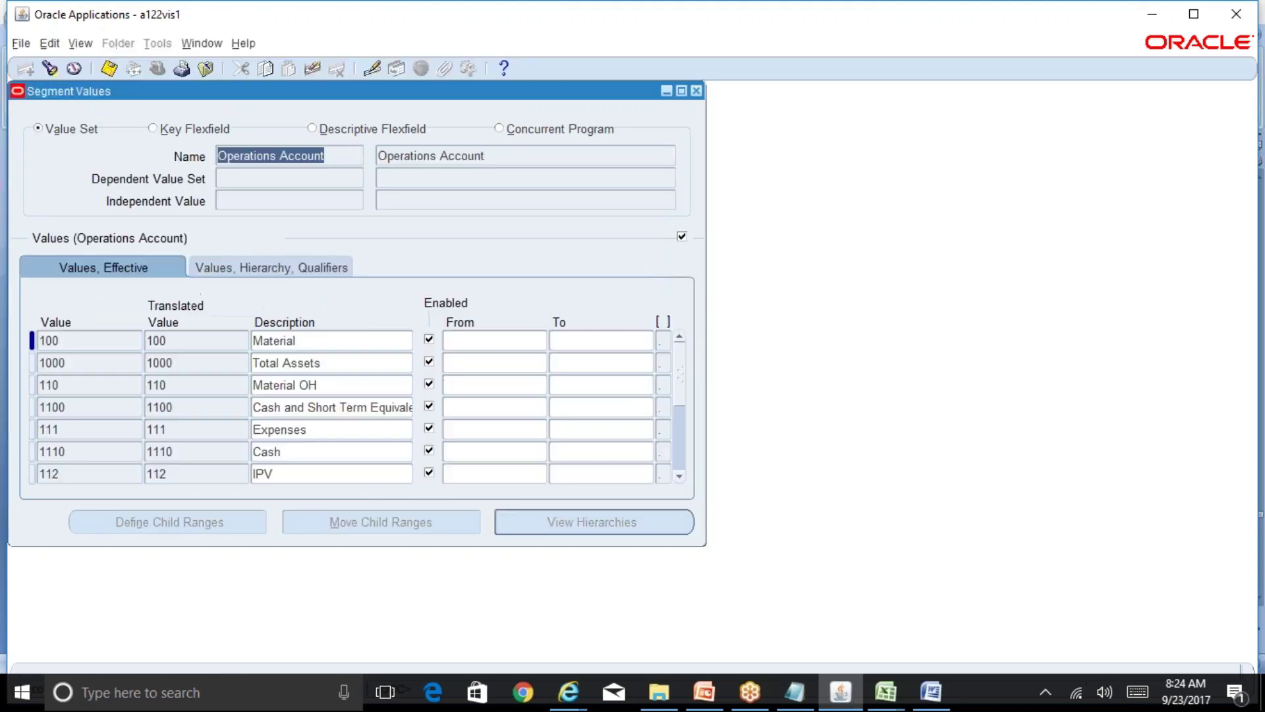
Query only the parent values of Operations Account and look through their hierarchy groups
click(348, 339)
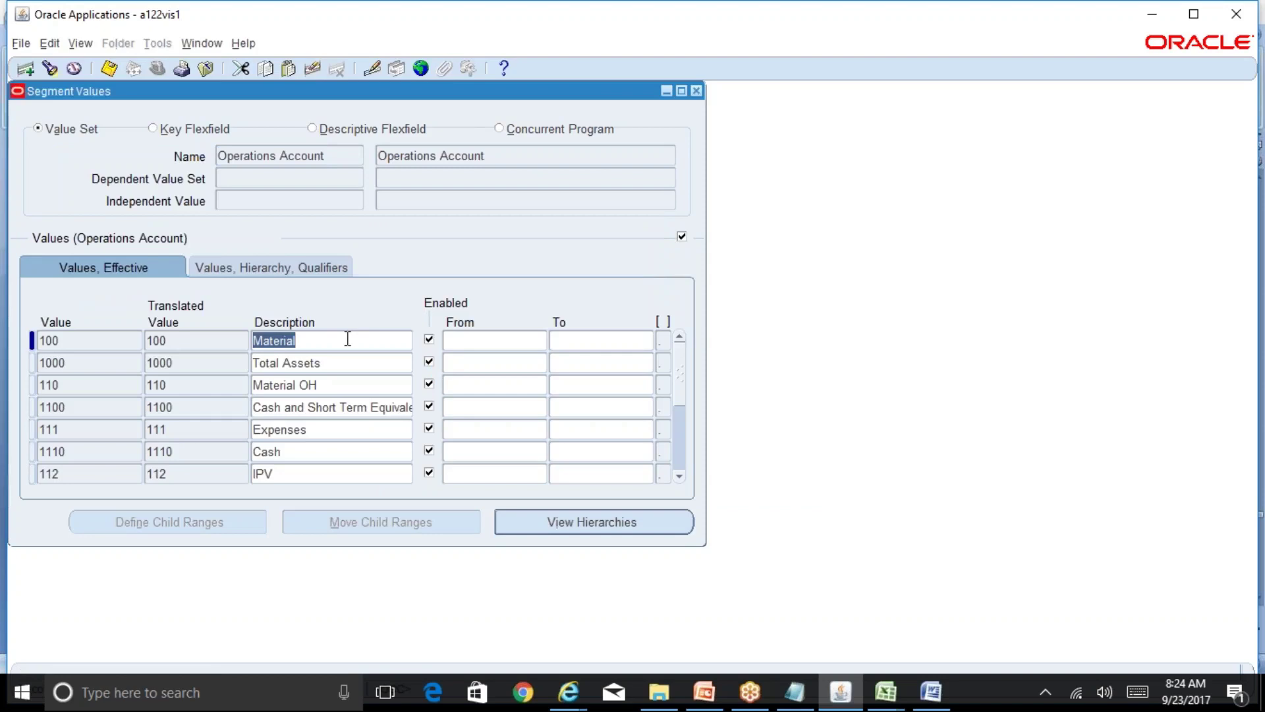
key(F11)
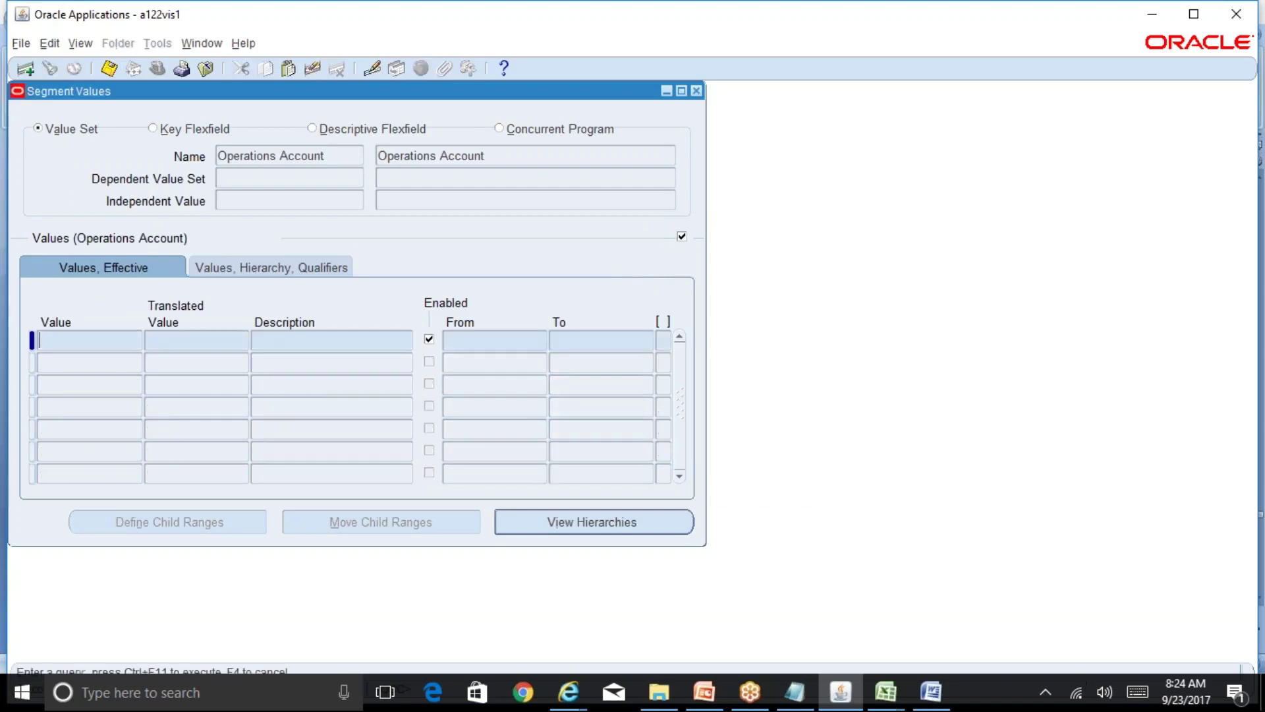
click(272, 268)
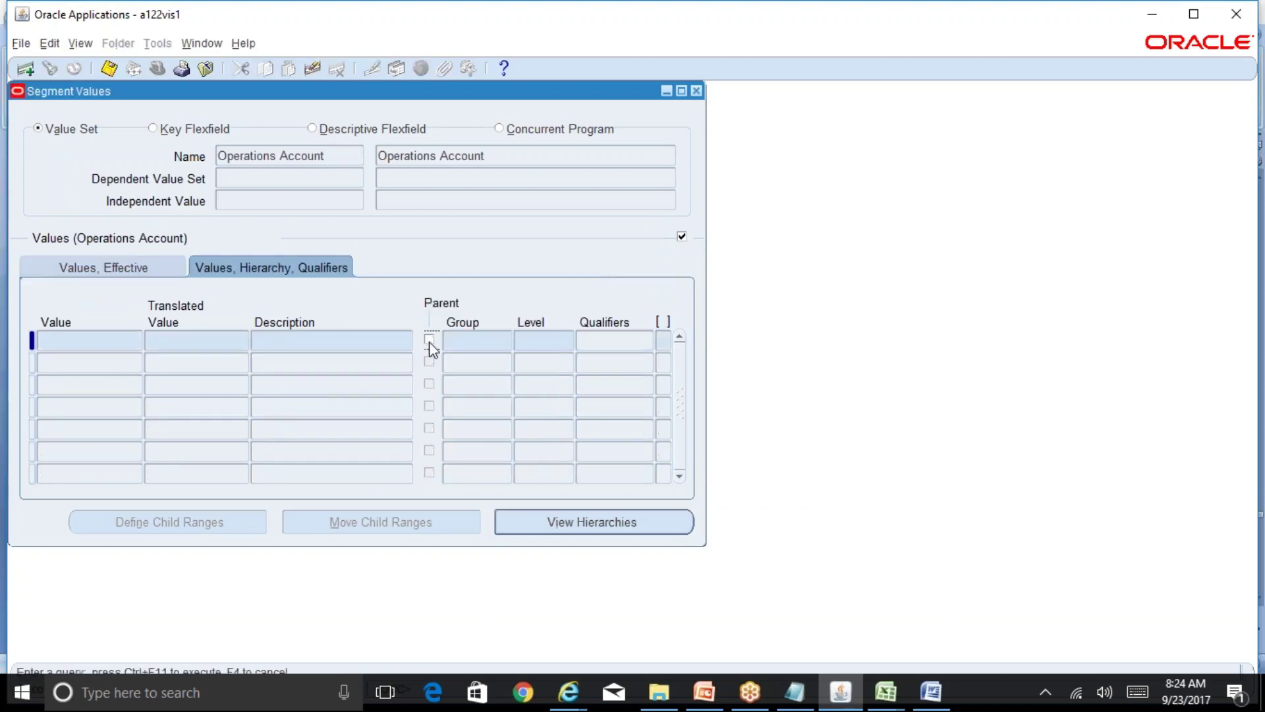
key(ctrl+F11)
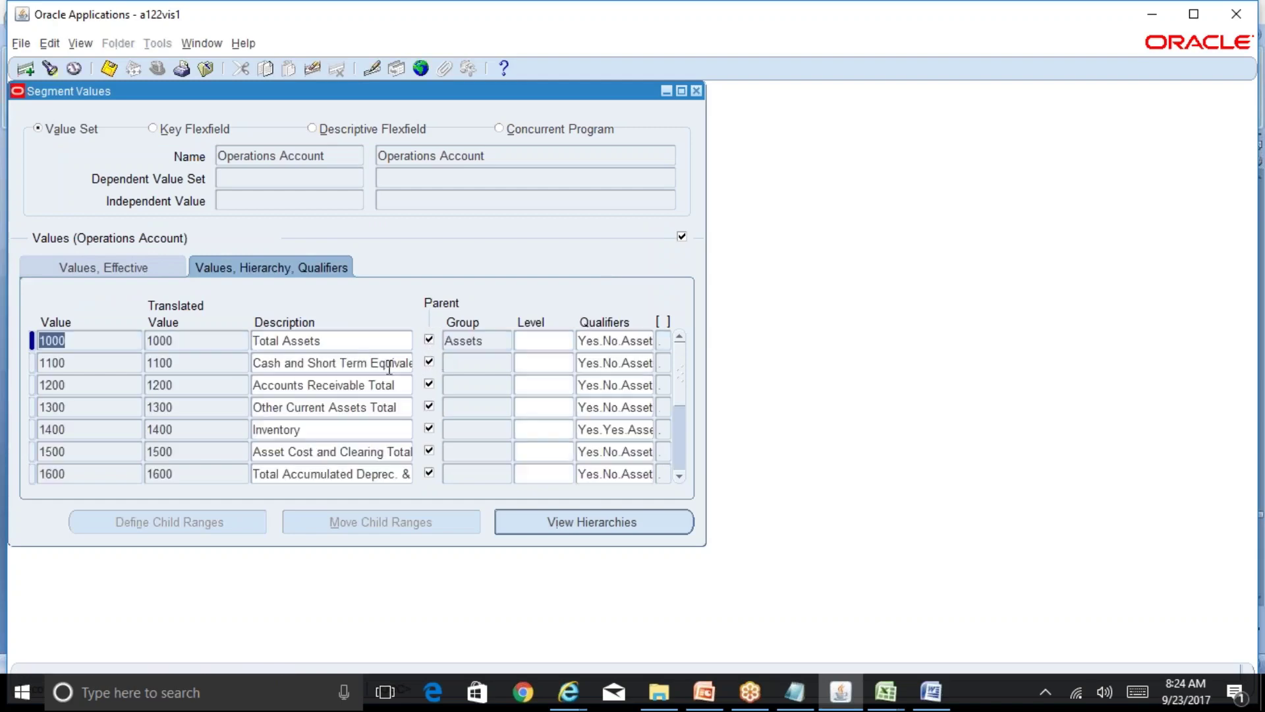
click(466, 366)
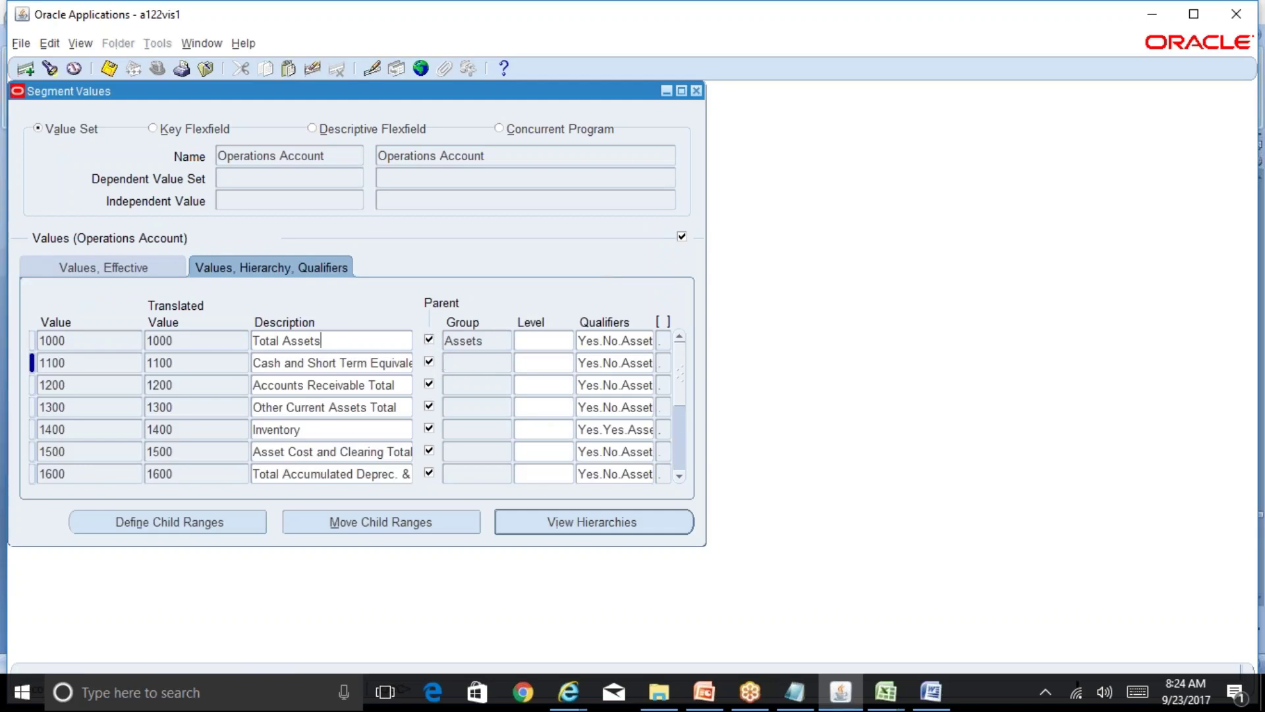
Query the Operations Account values that belong to the rollup group Expenses, using the copied group name
click(341, 341)
key(F11)
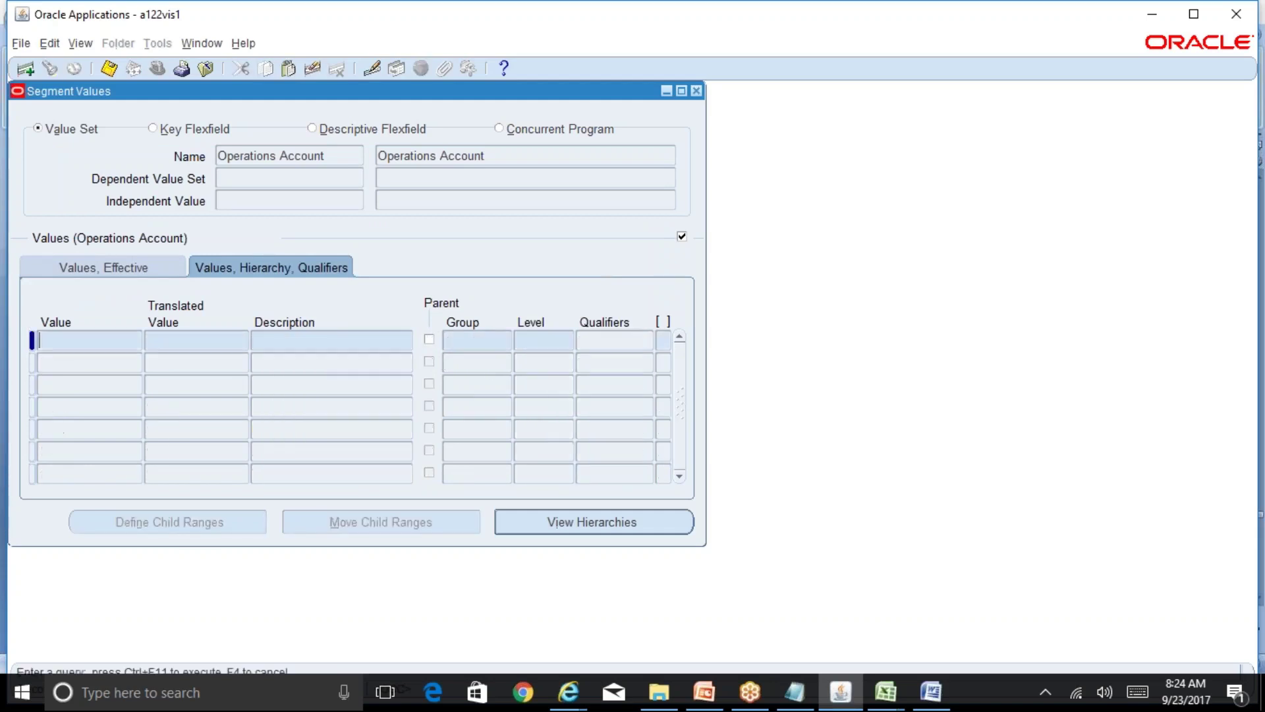
click(485, 342)
key(ctrl+v)
key(ctrl+F11)
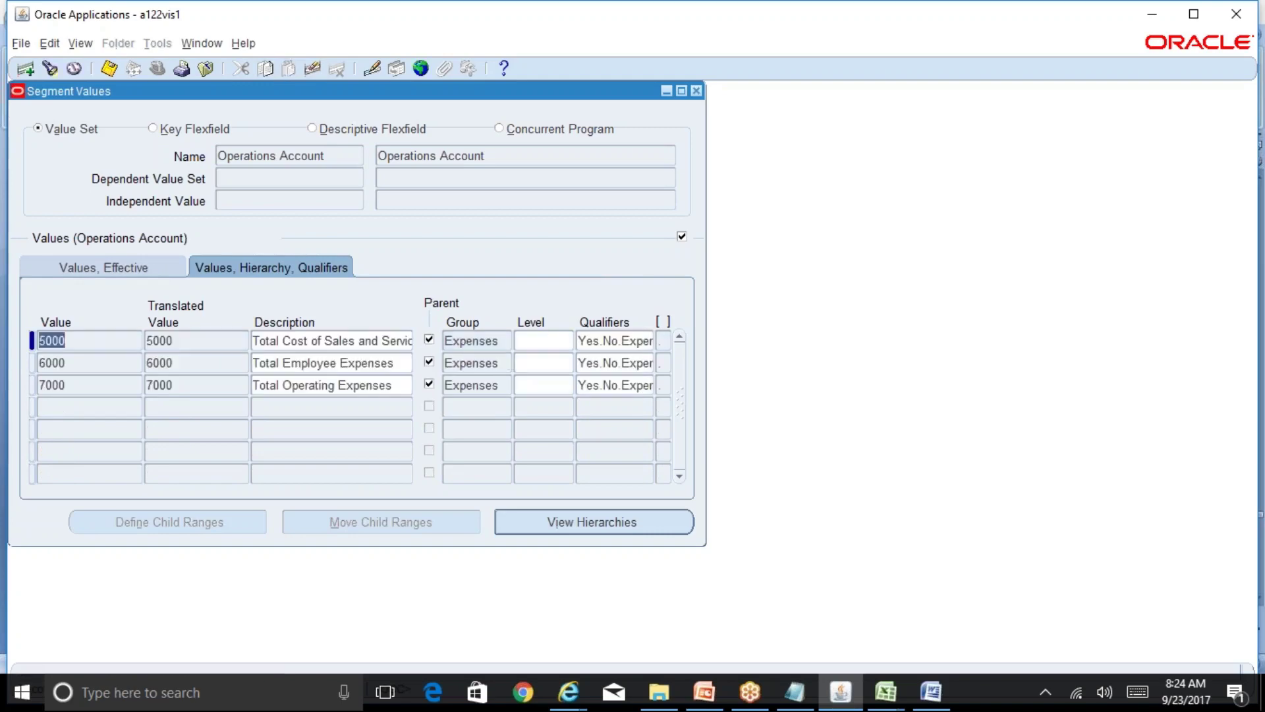
Examine the group and full description of parent value 5000 and the description of parent value 6000
double_click(502, 341)
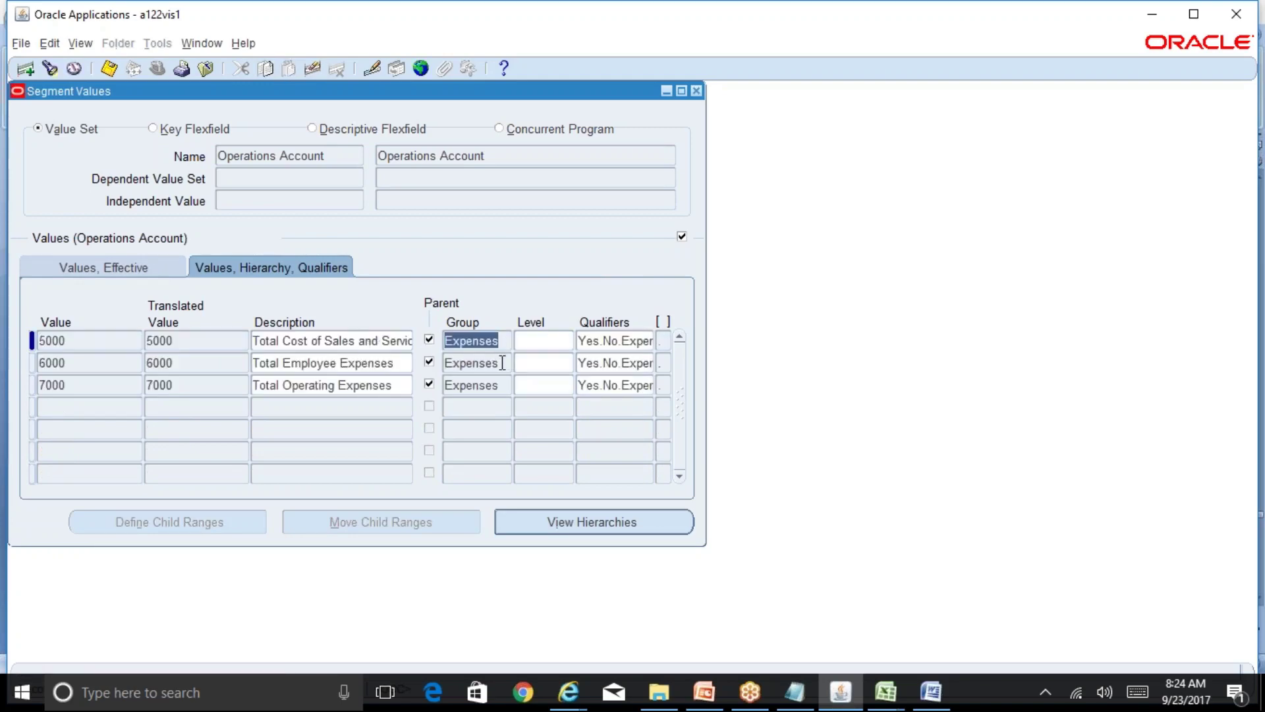
click(383, 341)
double_click(383, 340)
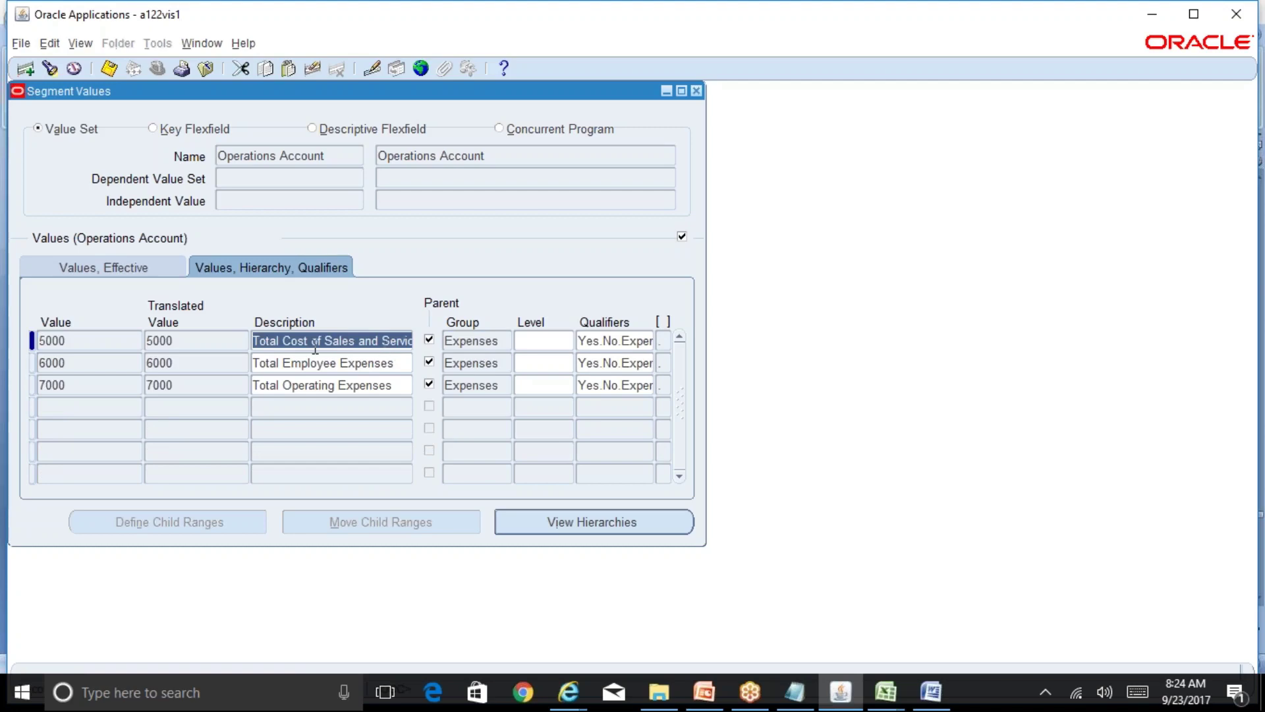
drag(292, 340, 411, 340)
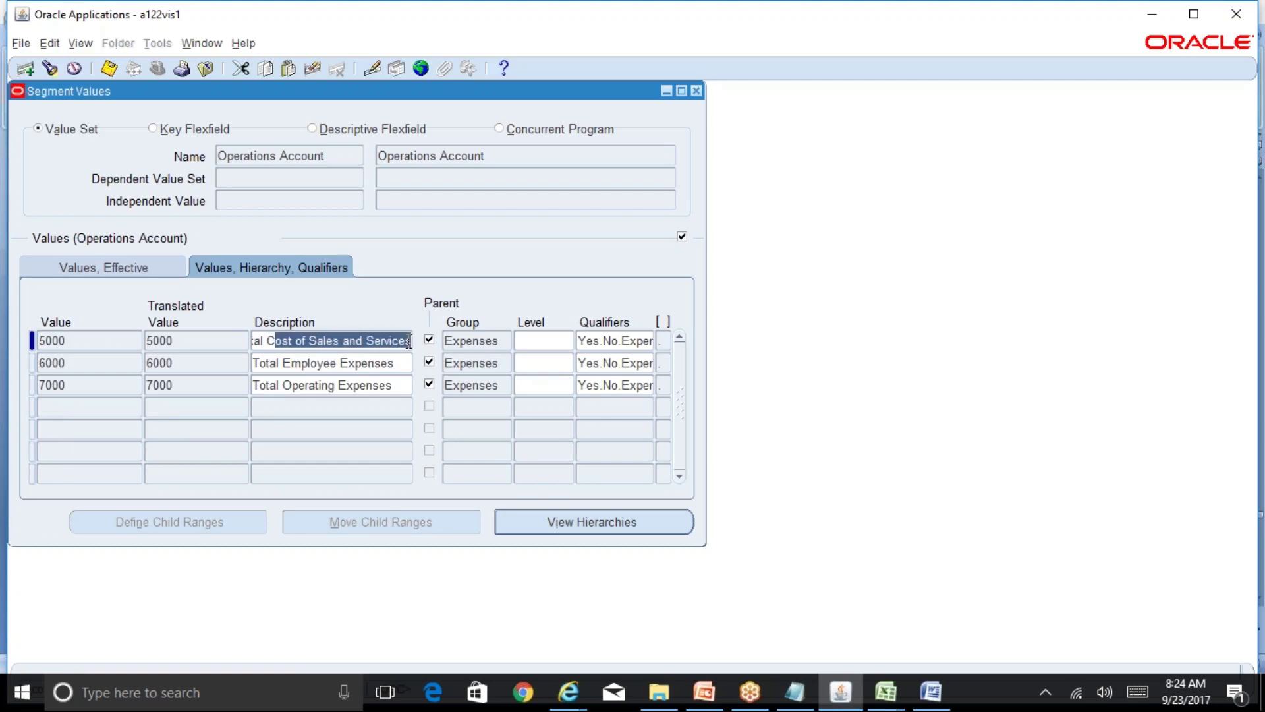
click(340, 341)
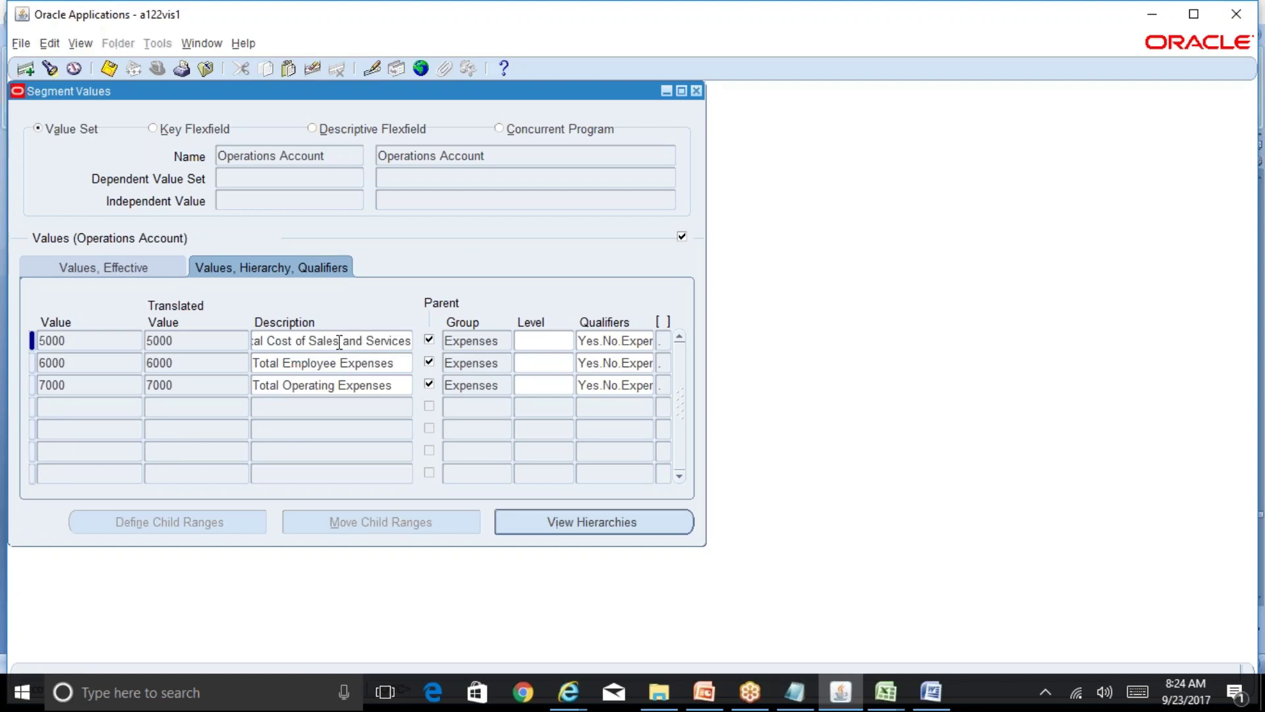
click(380, 362)
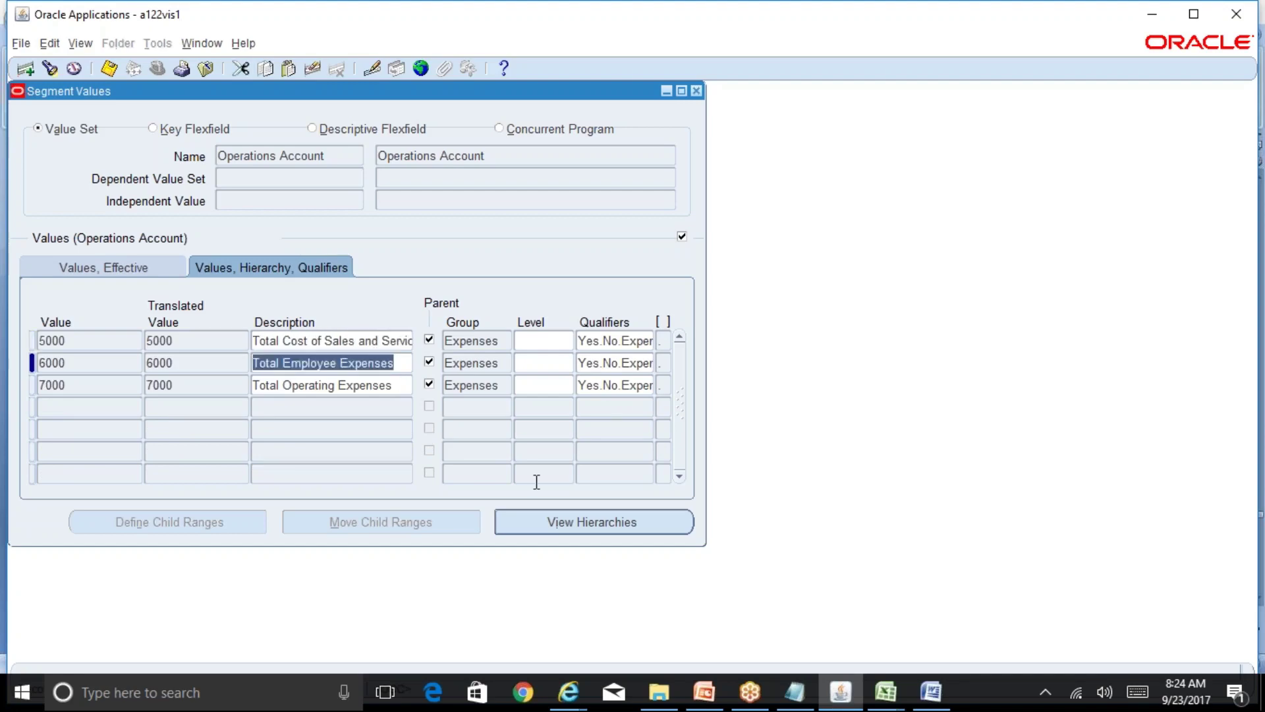
View the hierarchy of children under parent value 6000, close it, and check parent value 7000 and the group of 5000
click(622, 524)
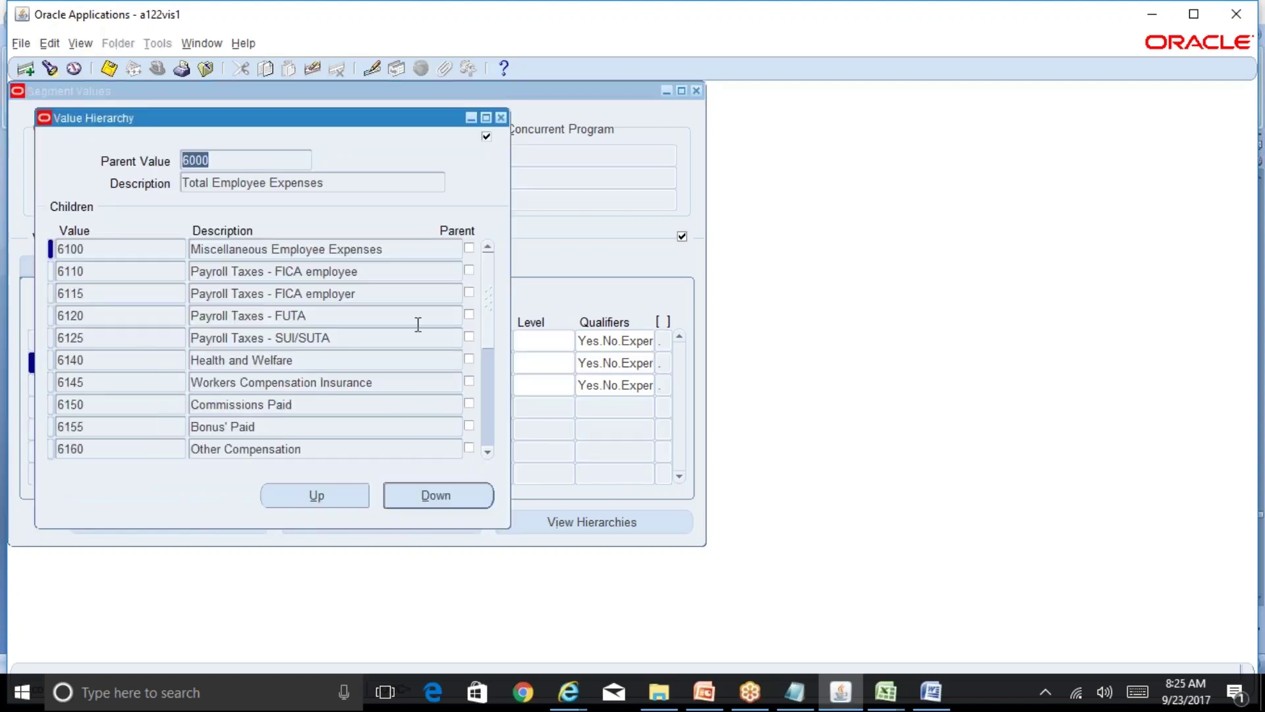
drag(392, 118, 741, 177)
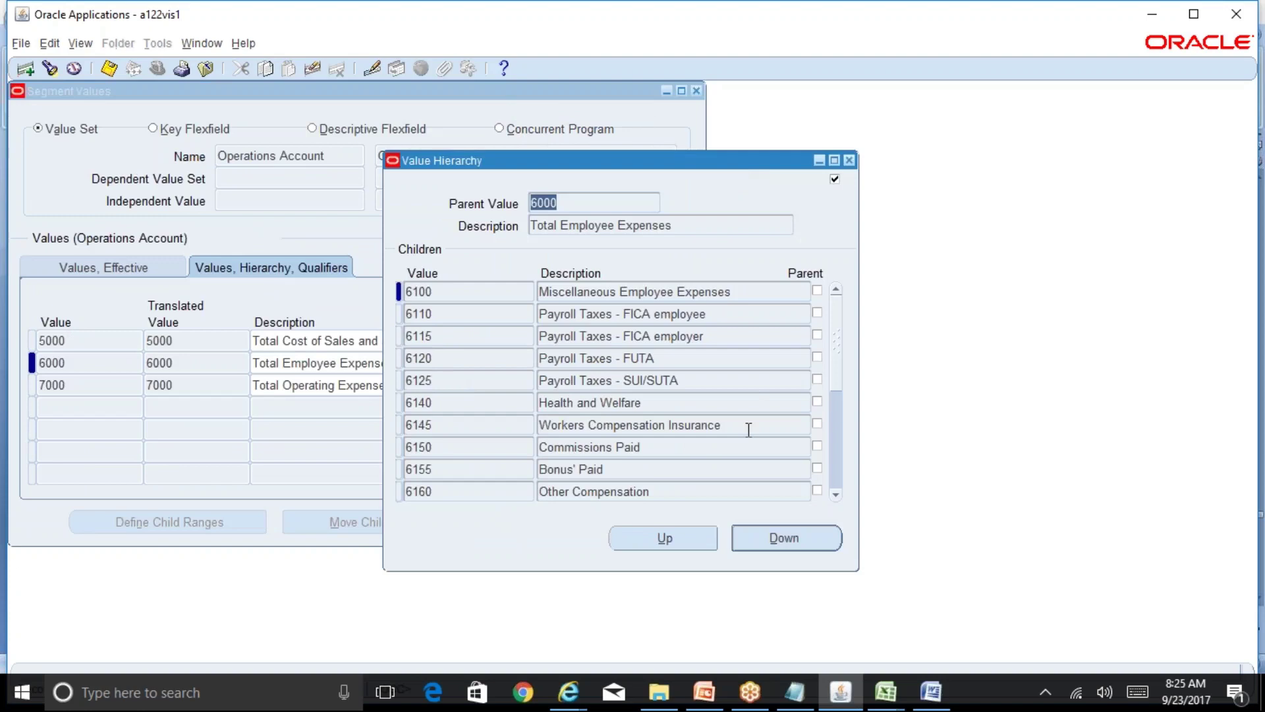
click(836, 480)
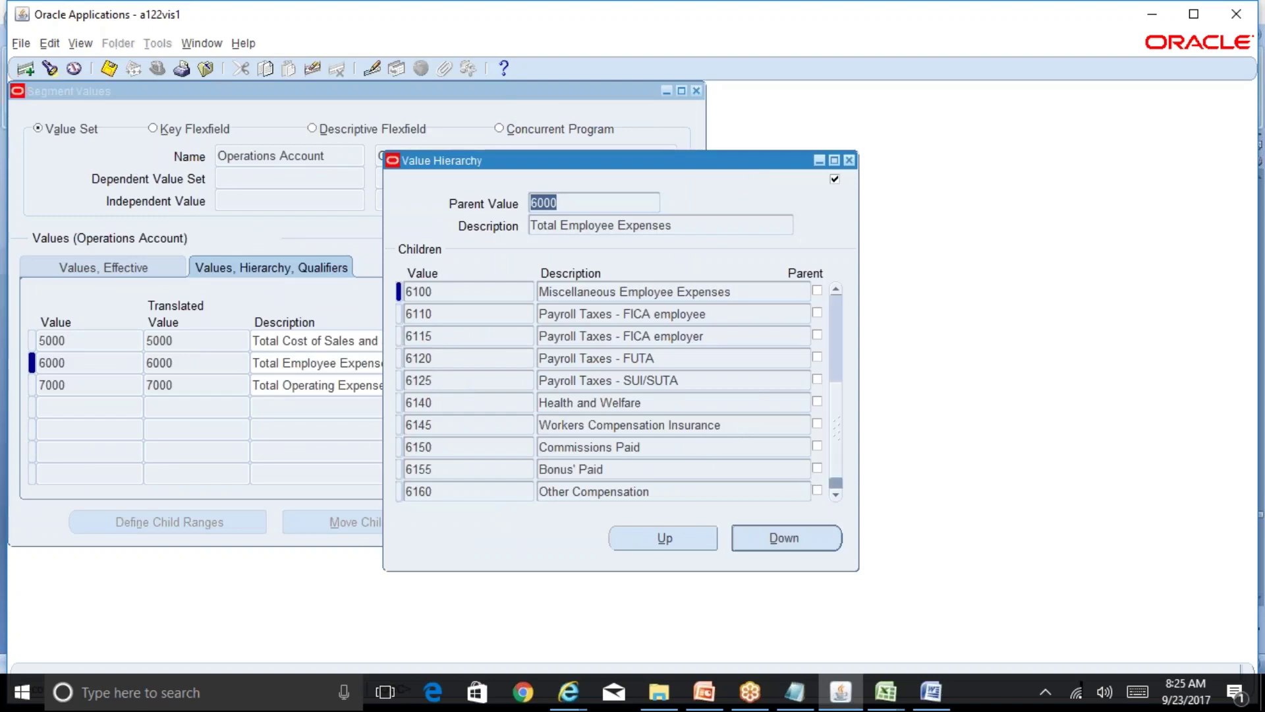
click(836, 480)
click(848, 160)
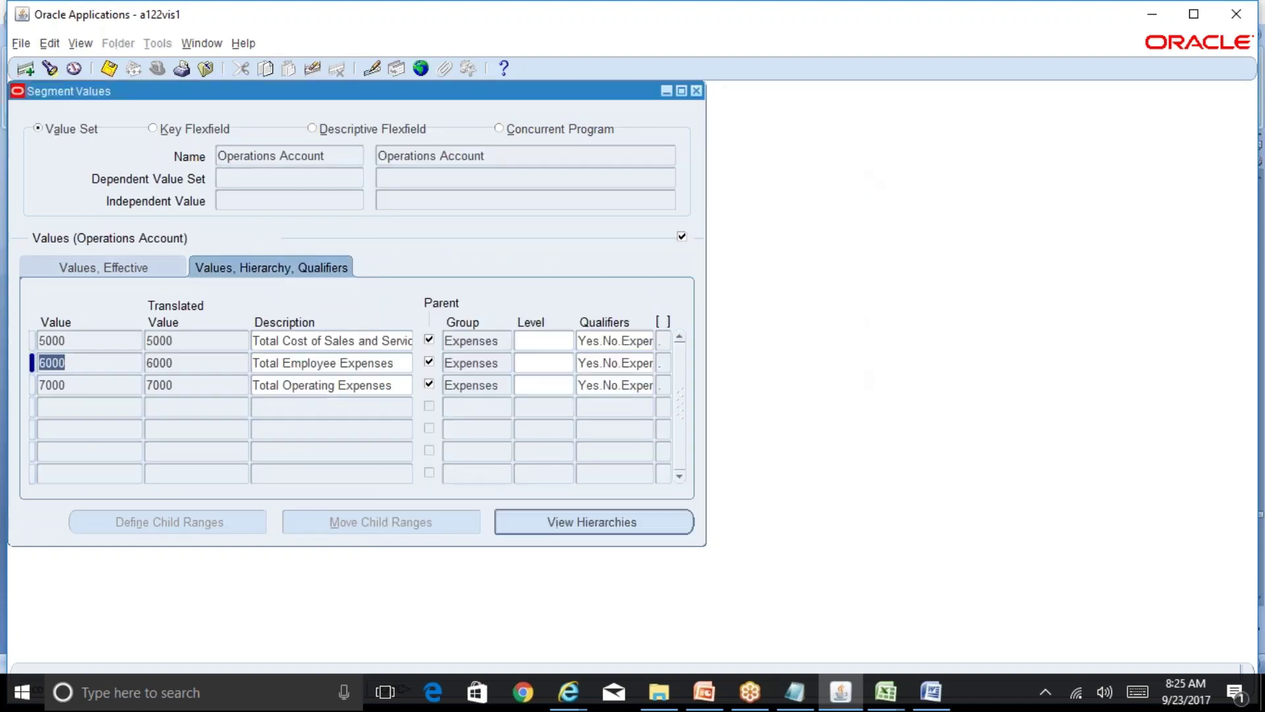
click(223, 386)
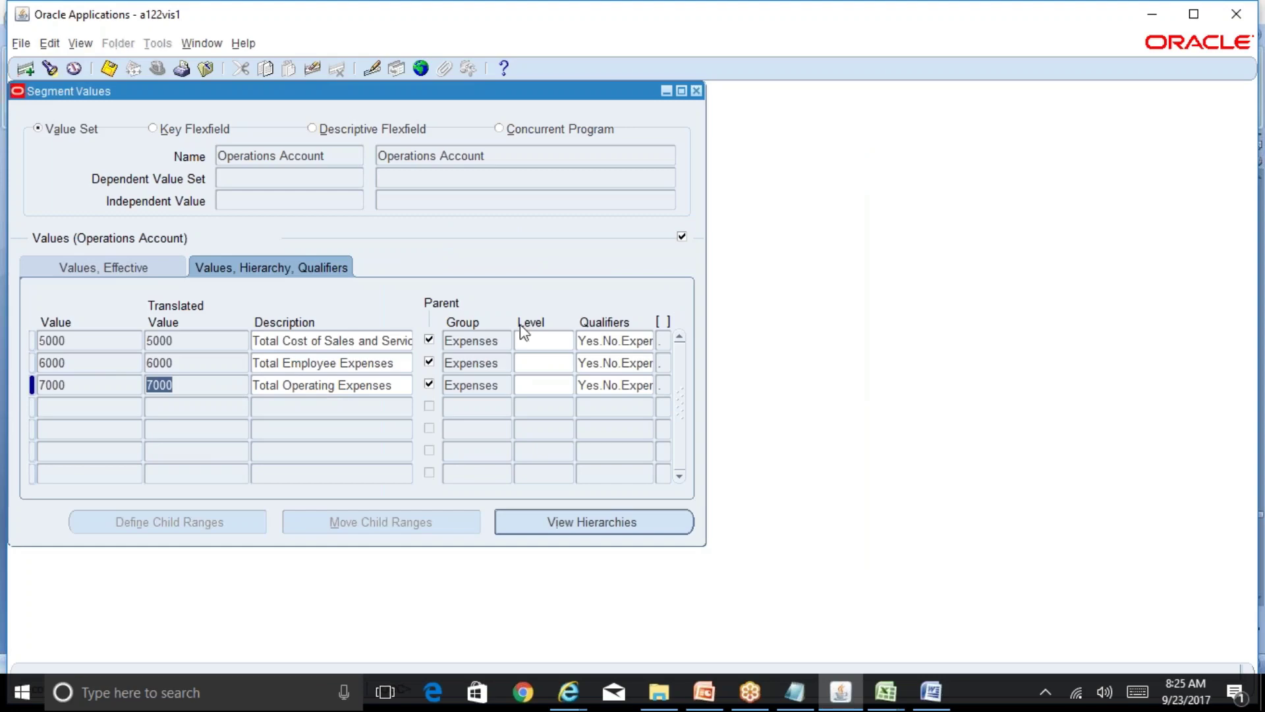
click(505, 341)
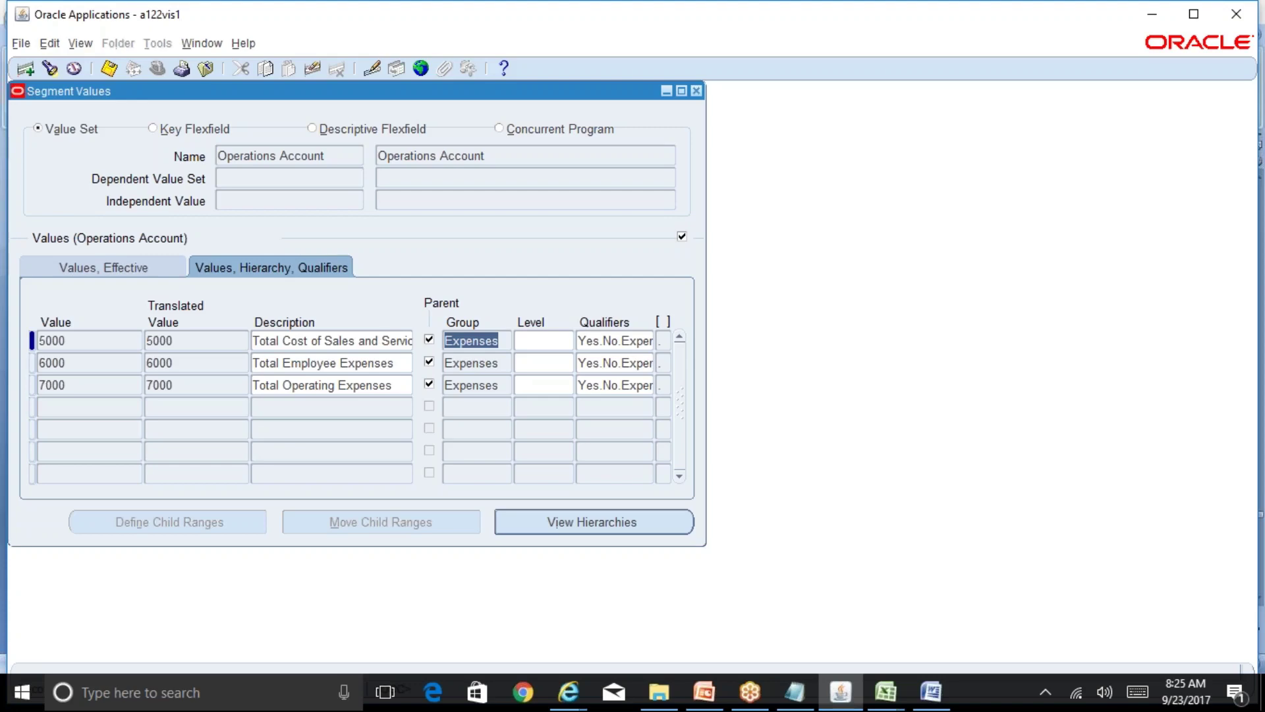
click(886, 692)
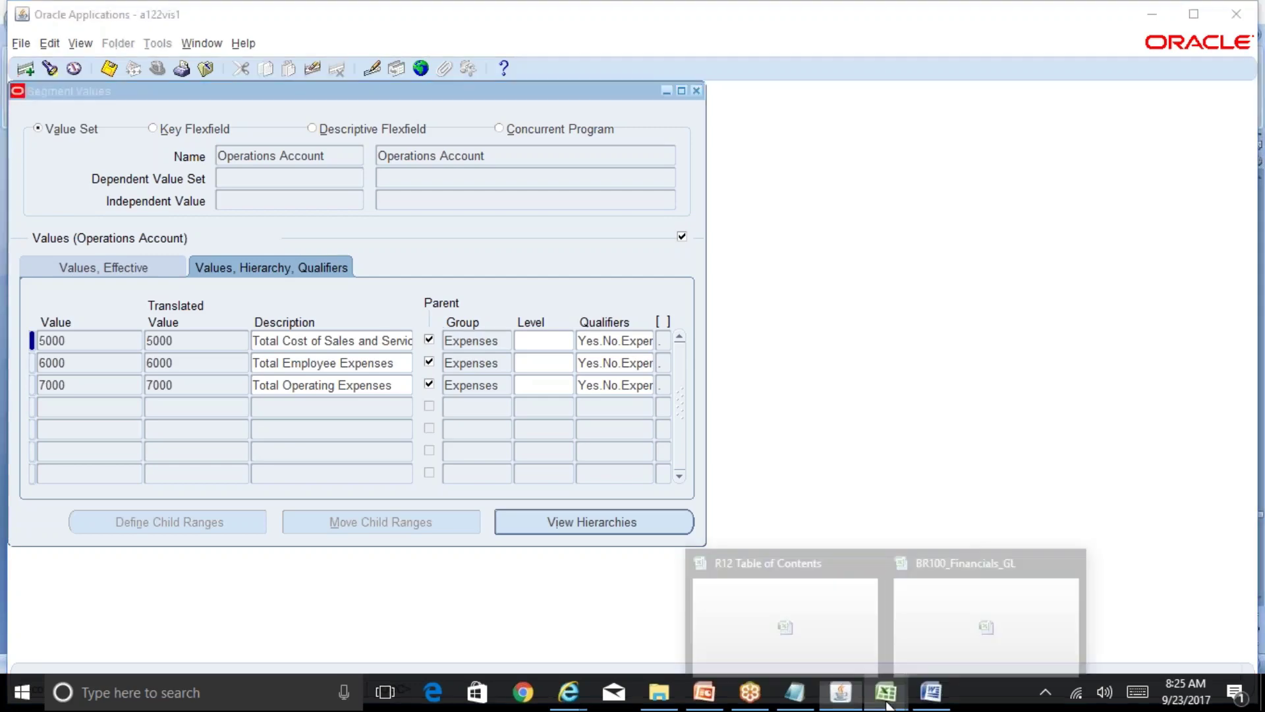
click(850, 651)
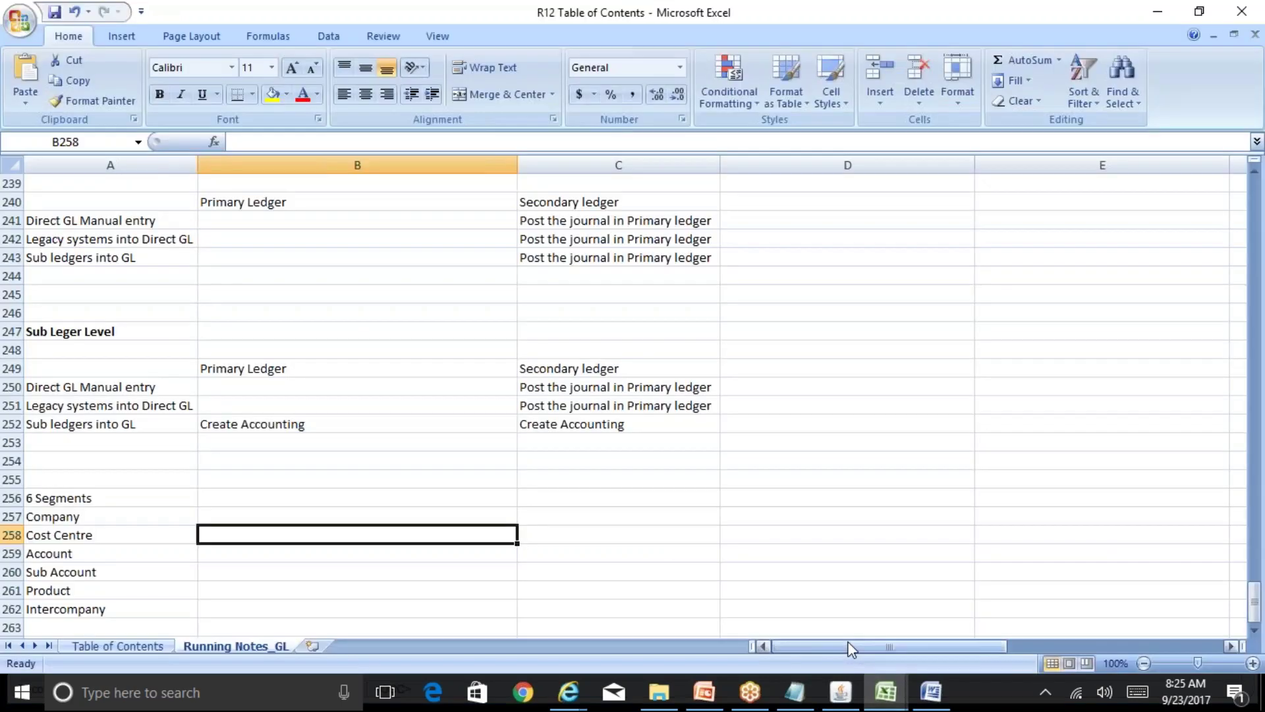
text(01-00)
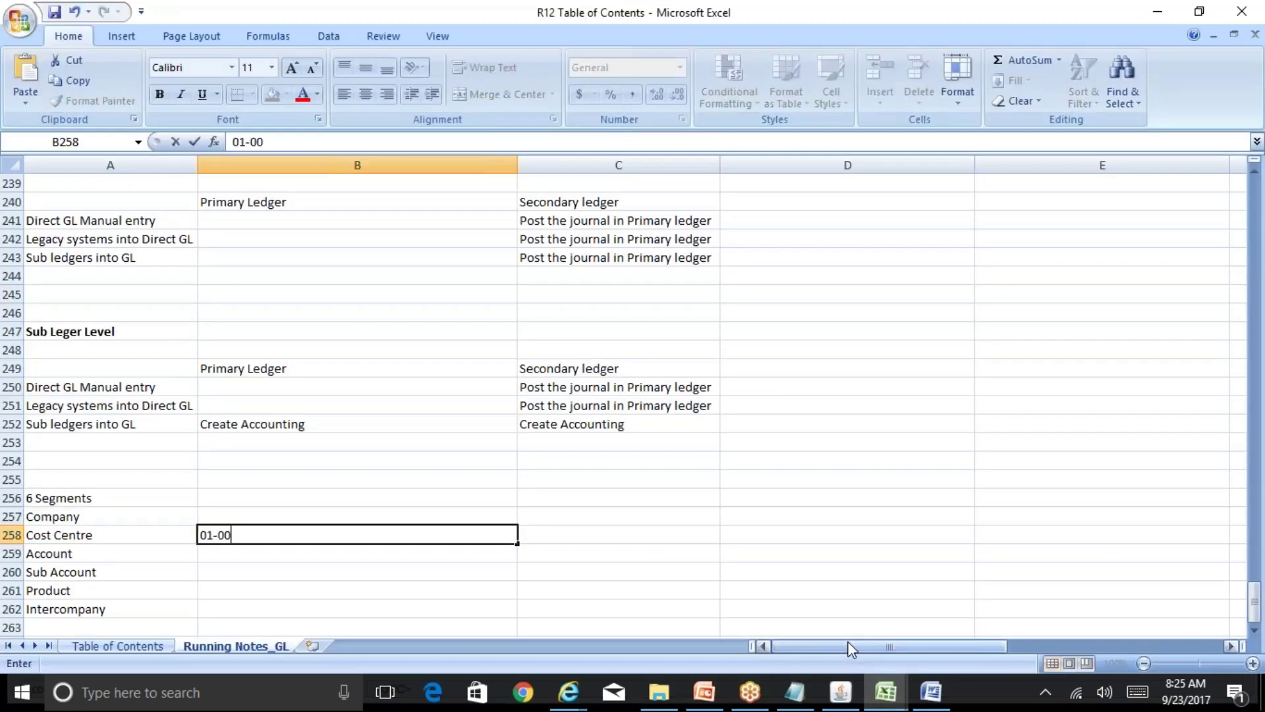
text(0-5001-0)
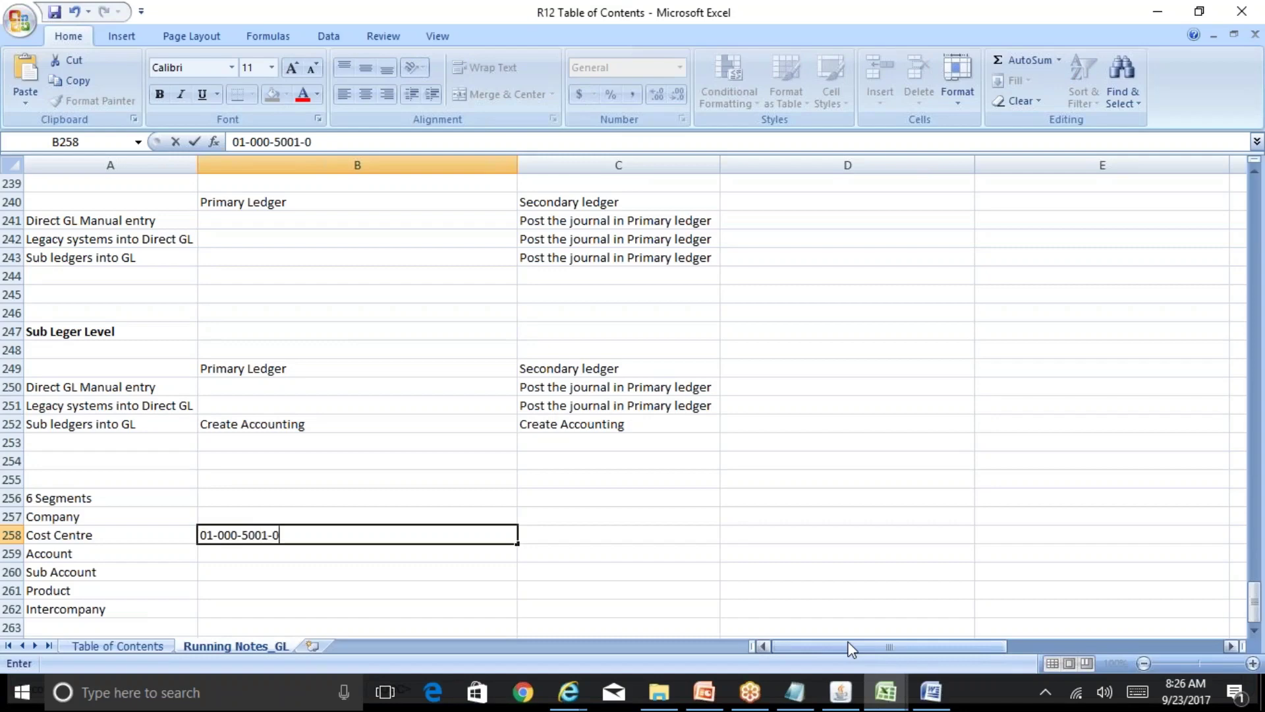
text(000-000-00-00)
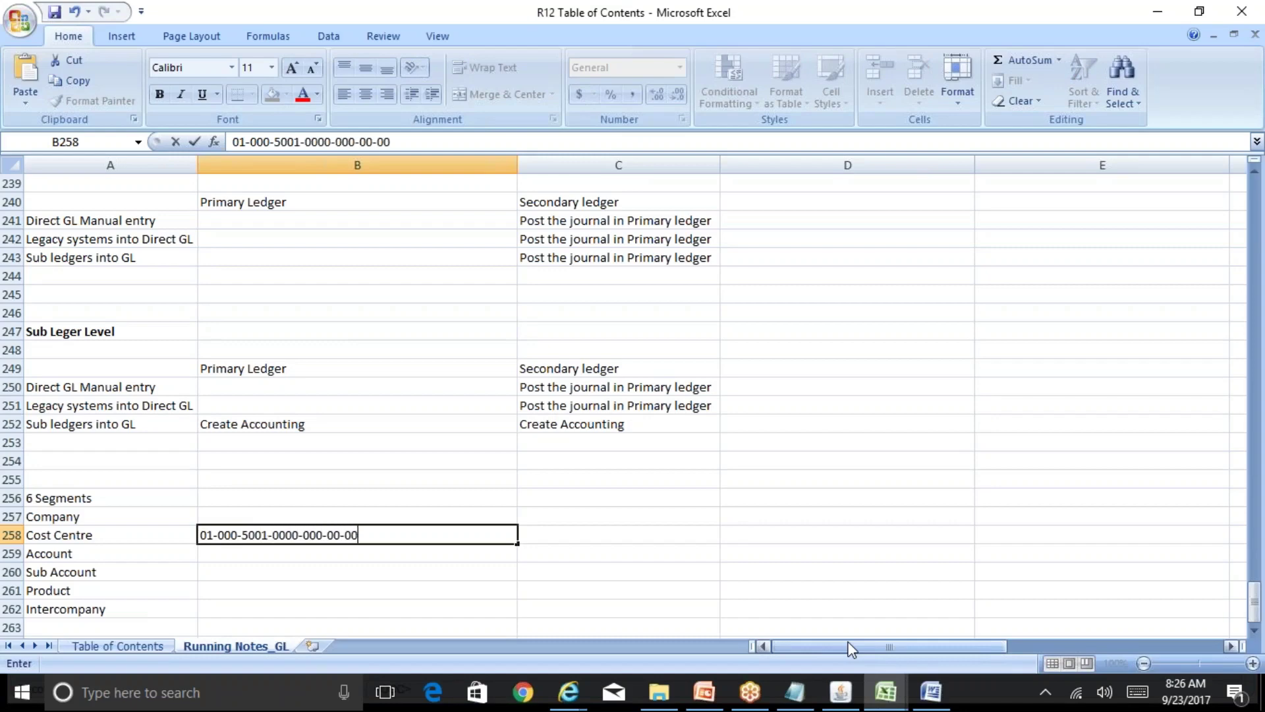
key(Return)
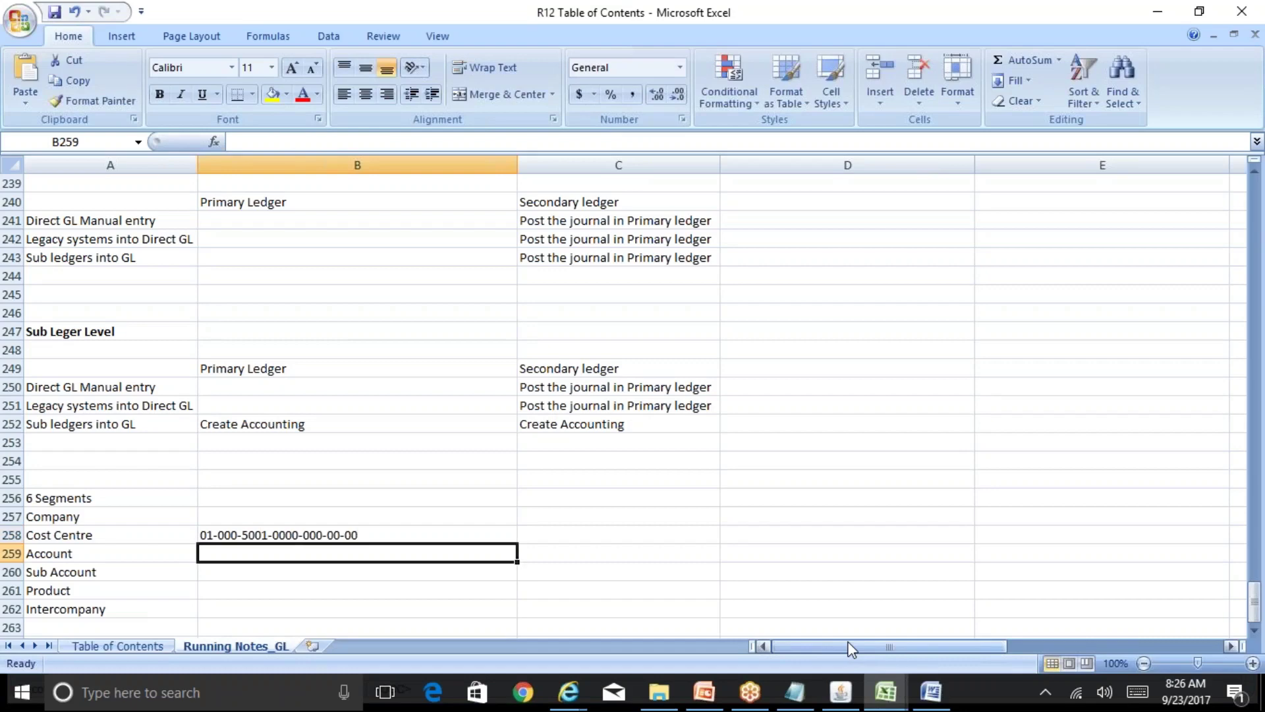
text(01-00)
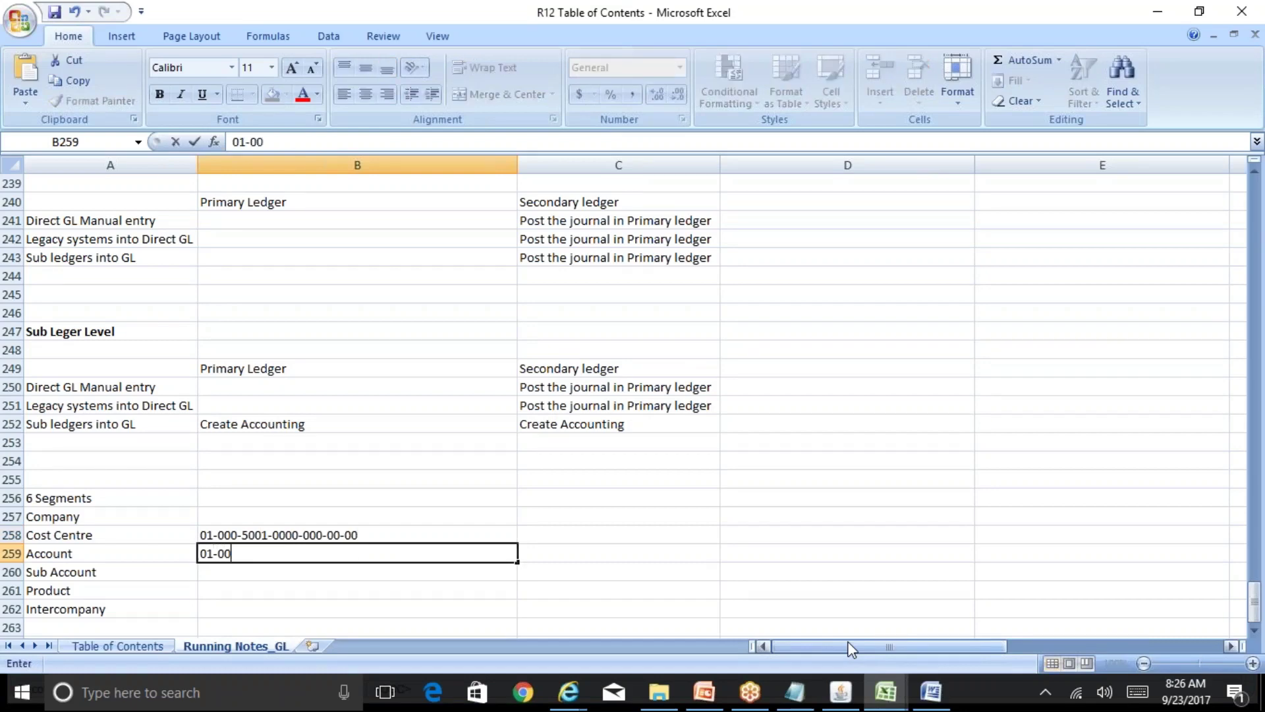
text(0-5002-0000-000)
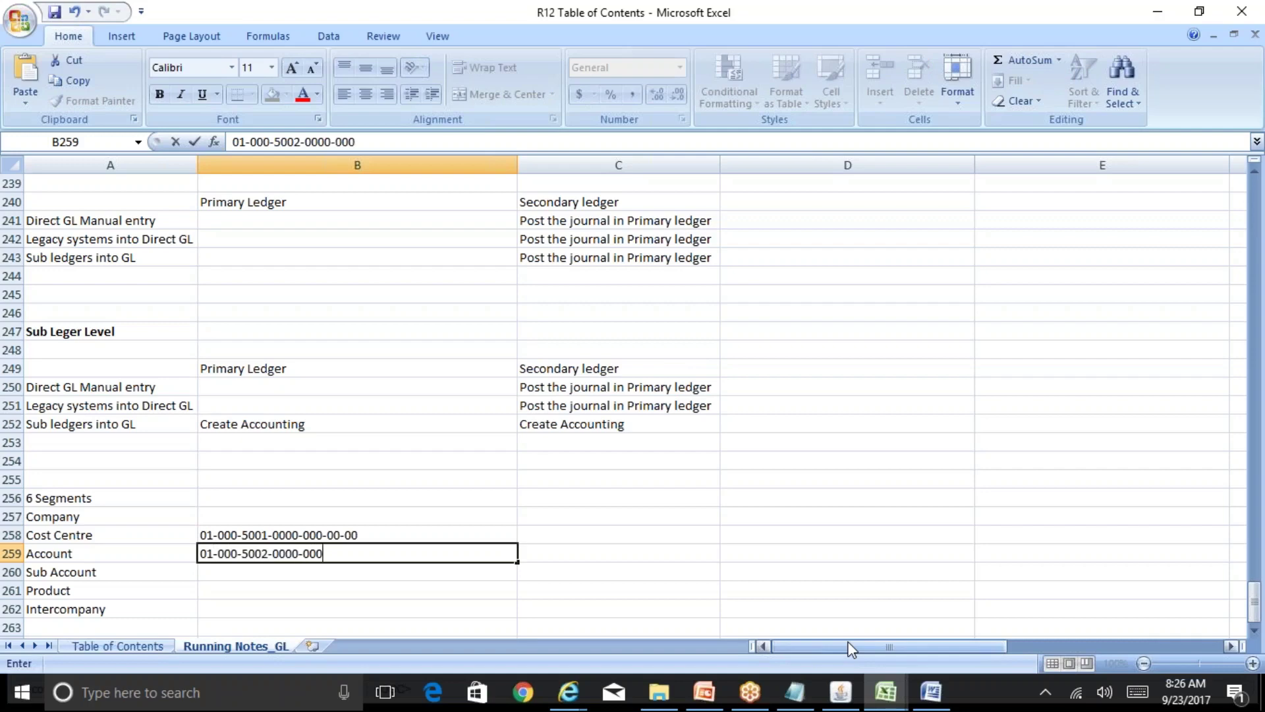
text(-00-00)
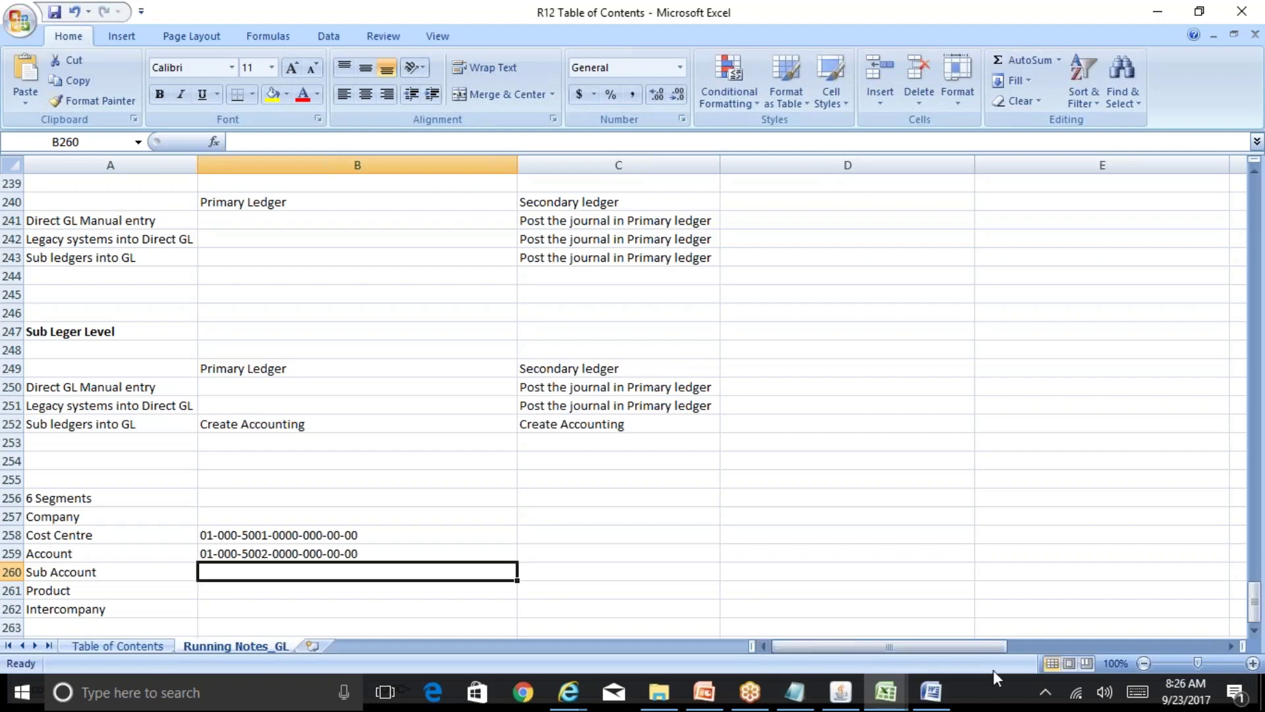
Return to Oracle Applications, close the segment values and collapse the whole General Ledger navigator tree
click(836, 699)
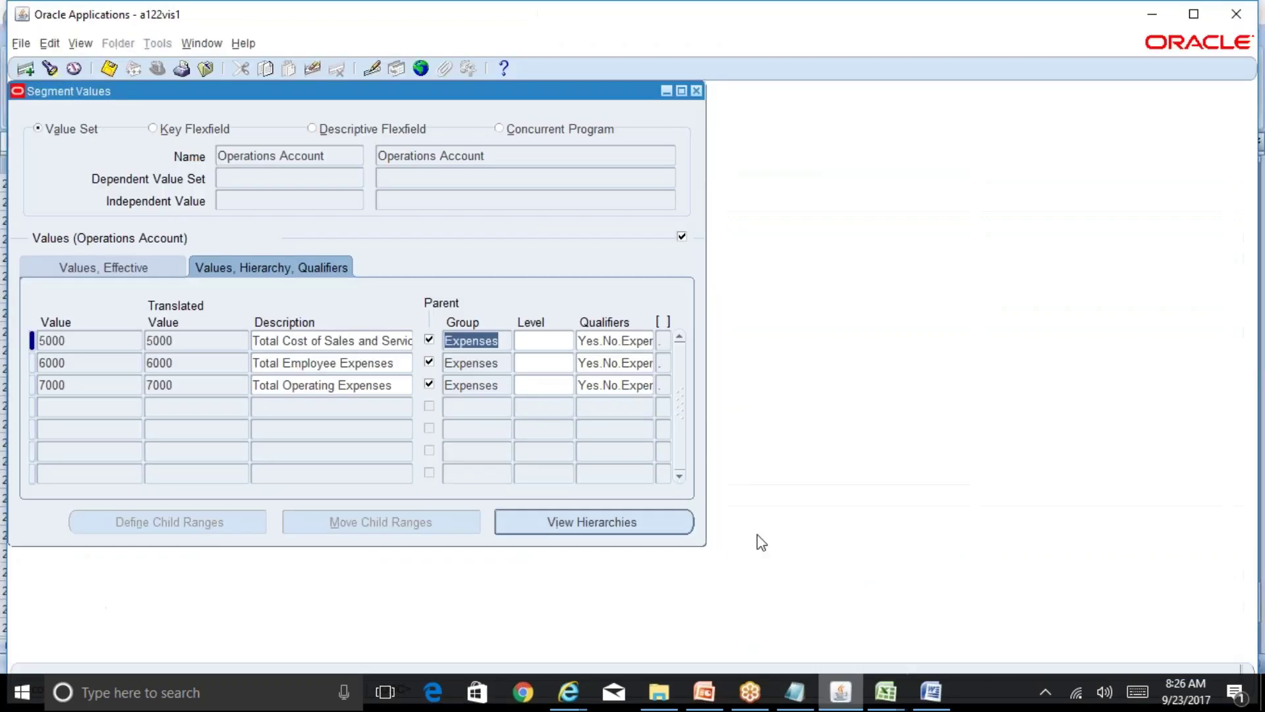
click(697, 91)
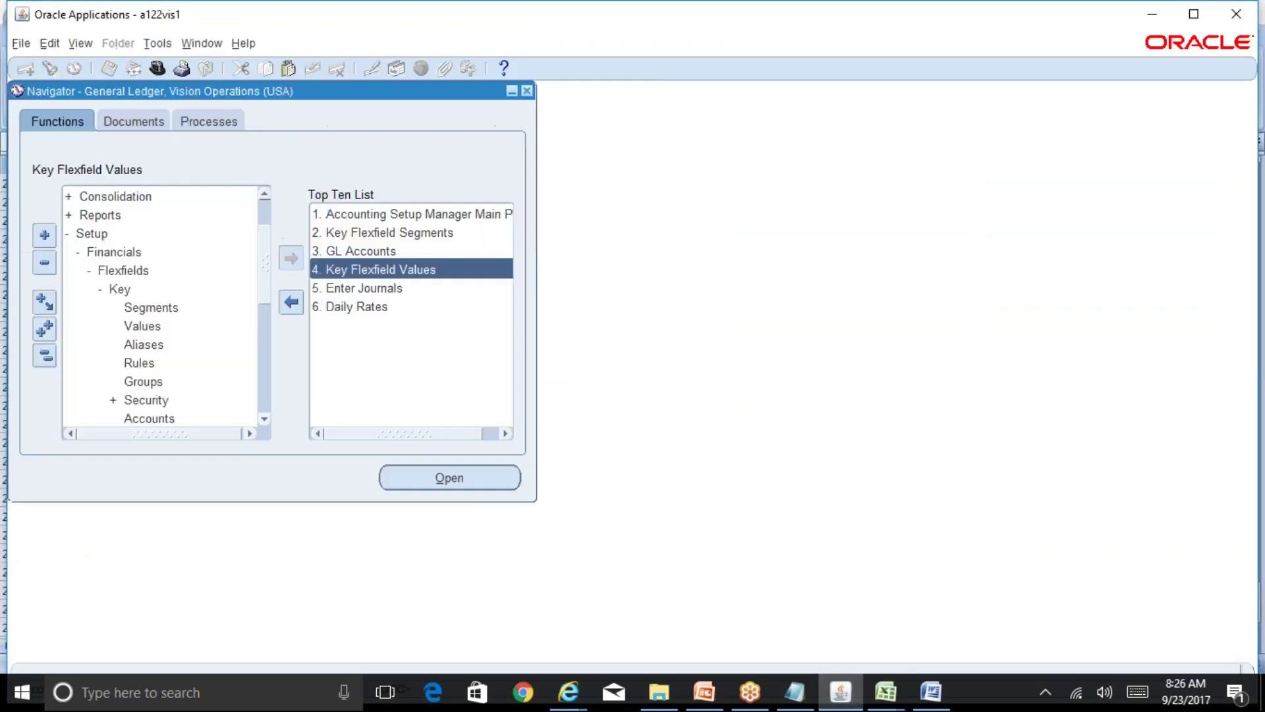
click(53, 348)
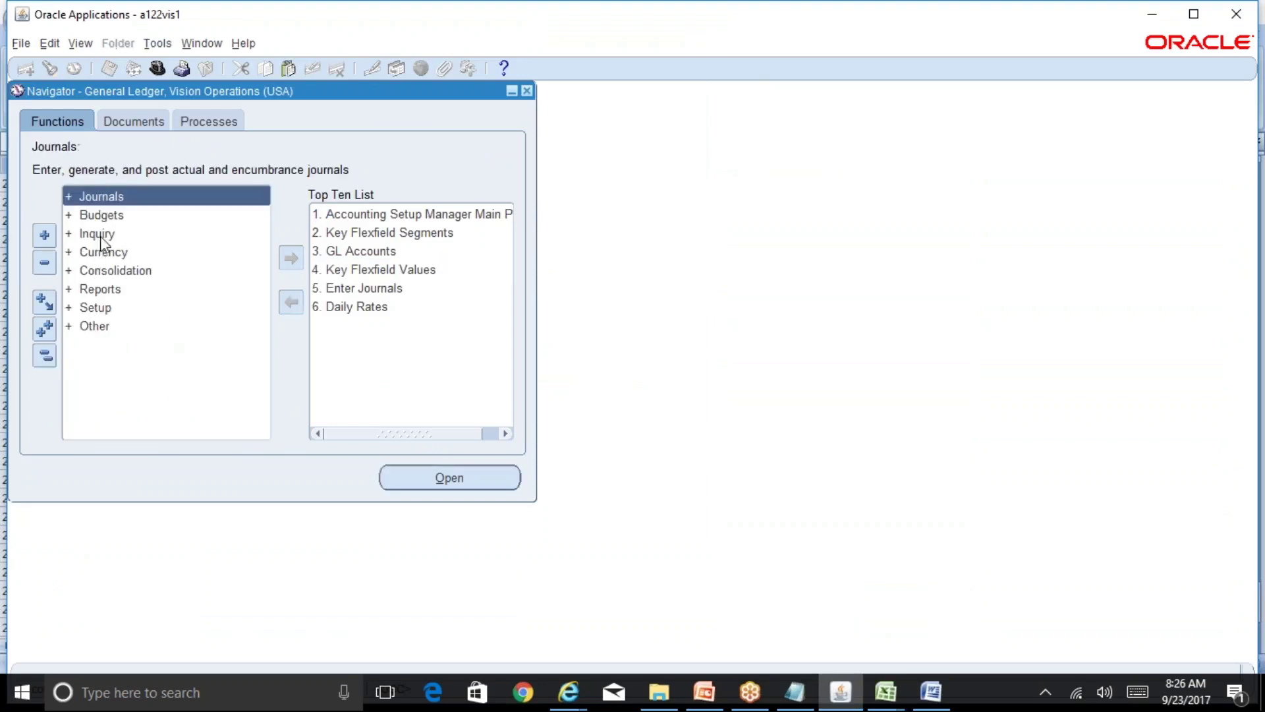
double_click(99, 238)
double_click(133, 257)
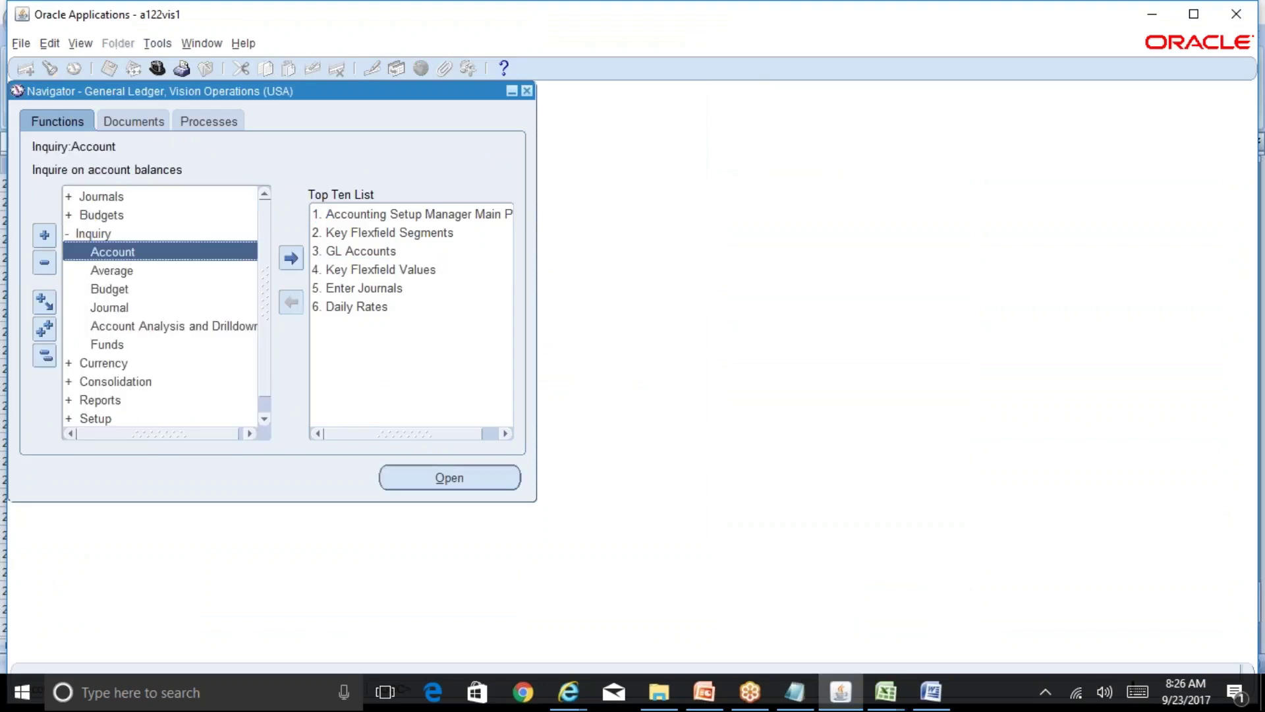
key(Tab)
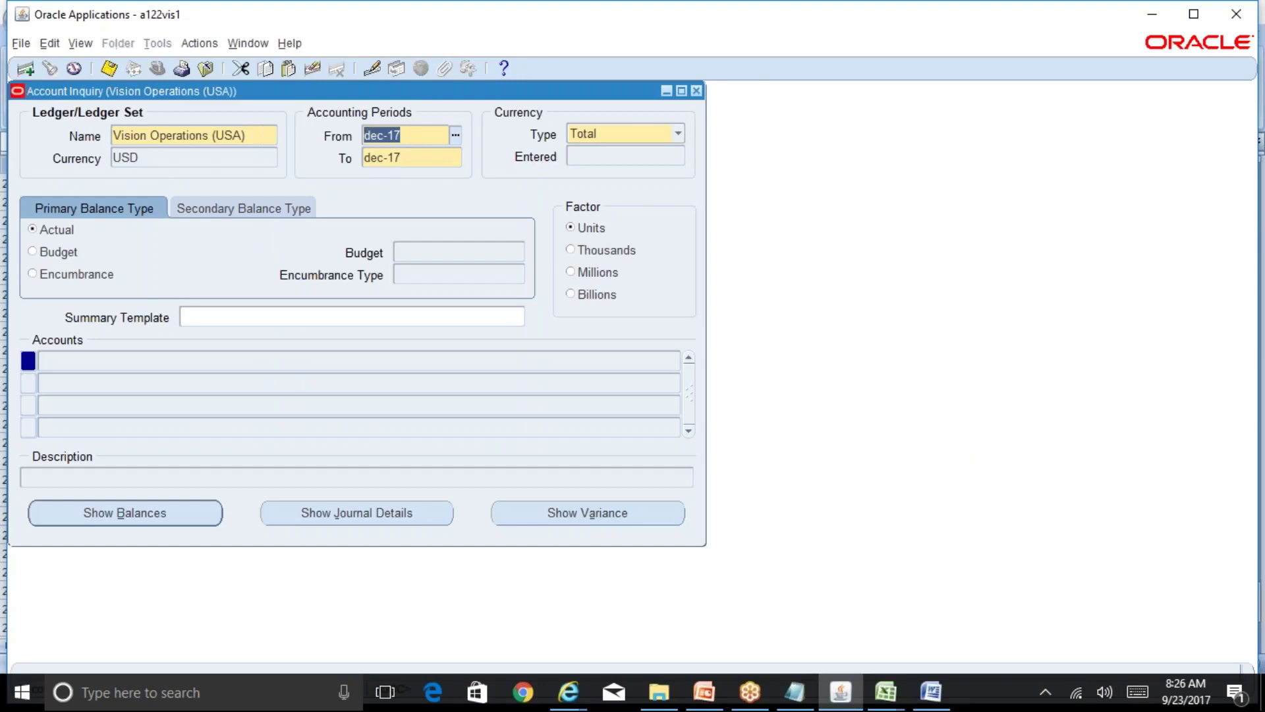
click(697, 91)
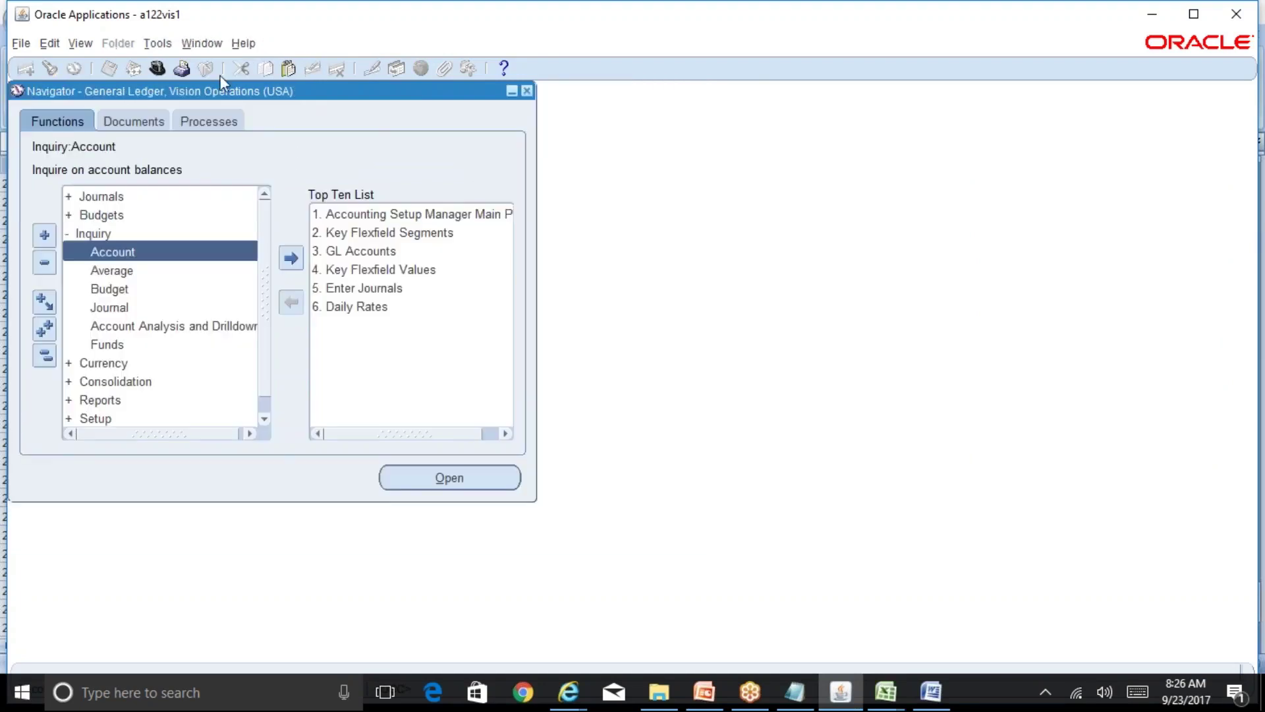
Switch the responsibility to General Ledger Superuser, Reliance INR
click(155, 70)
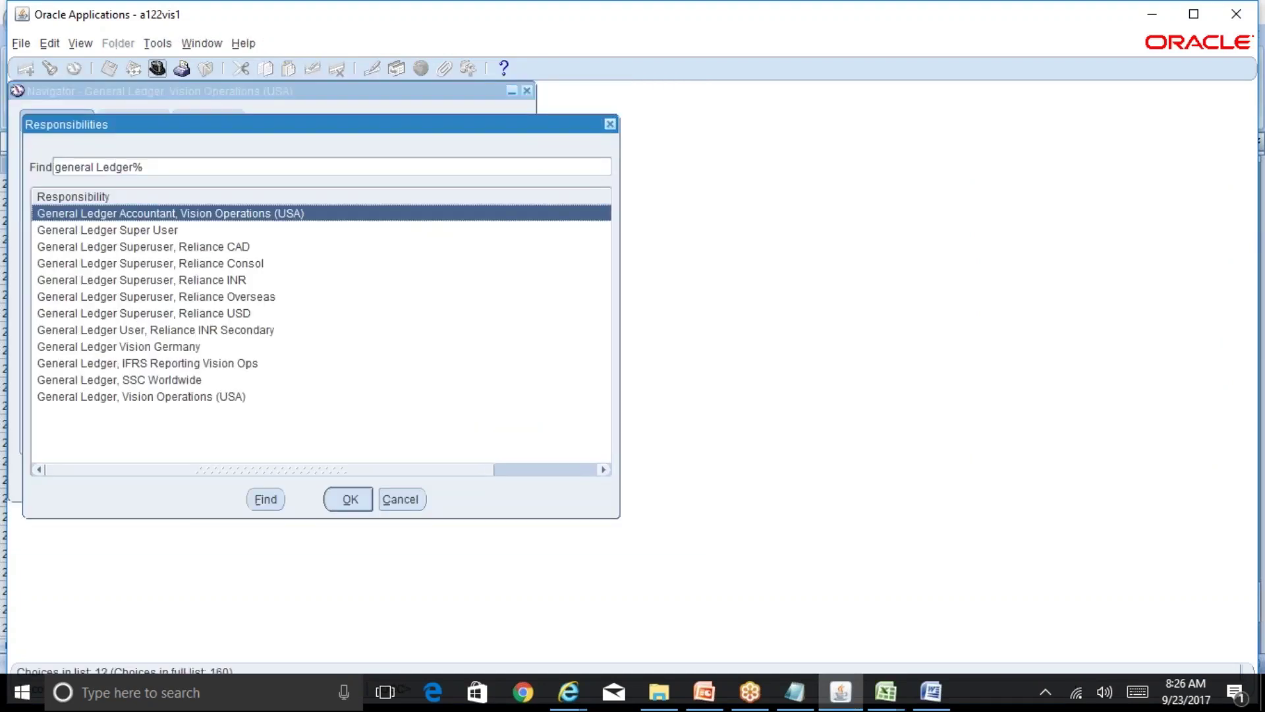
key(Down)
key(Down)
key(Down)
key(Down)
key(Return)
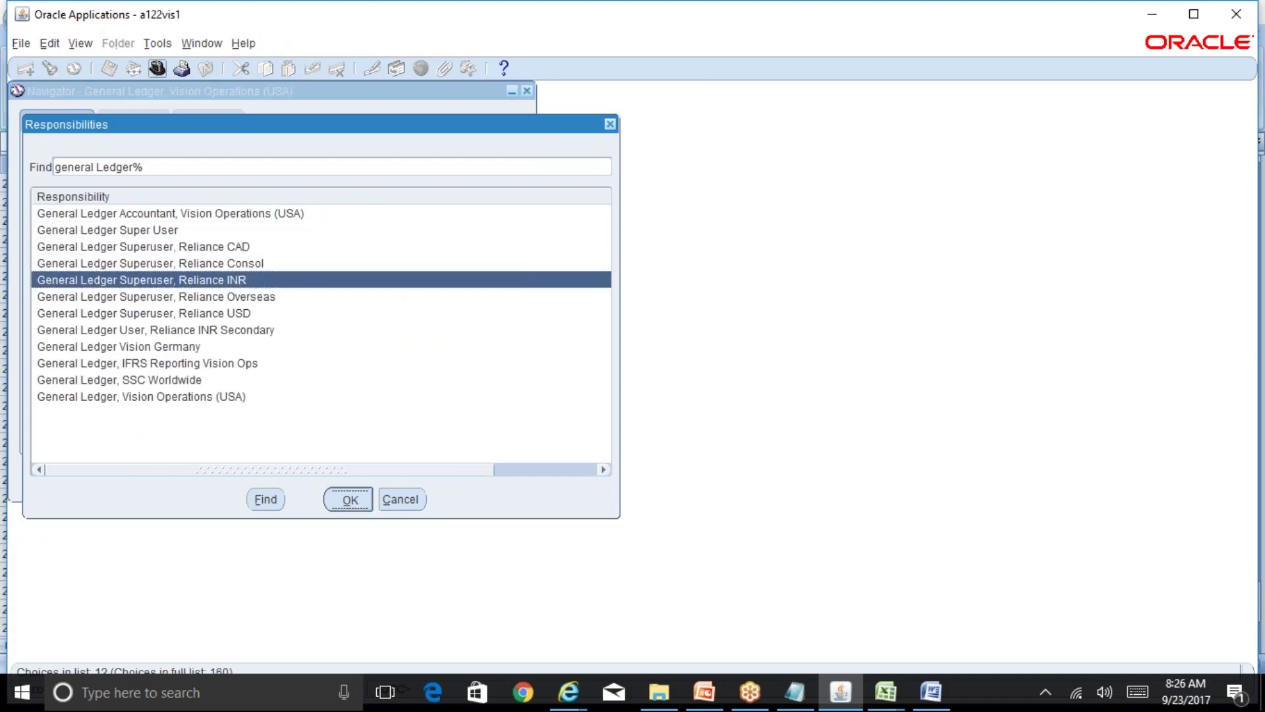
Open the Account Inquiry for the Reliance INR Ledger and set the accounting period range to SEP-17
double_click(142, 234)
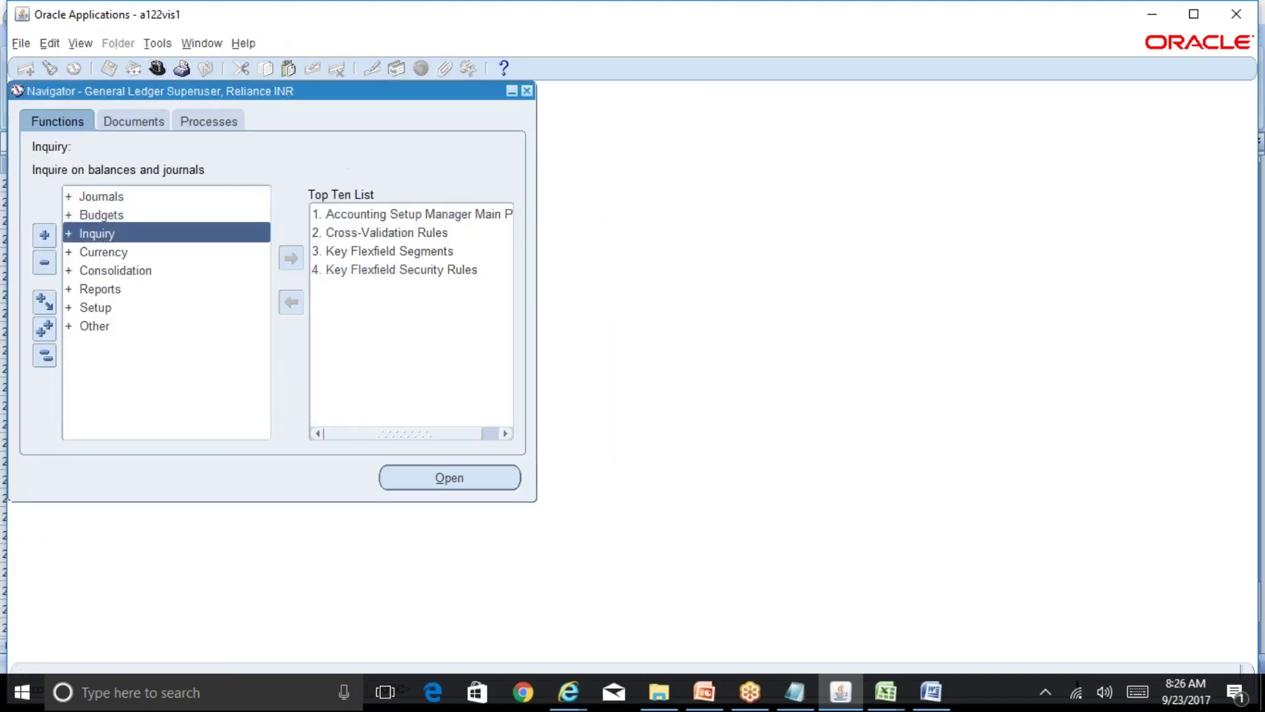
click(171, 253)
double_click(170, 253)
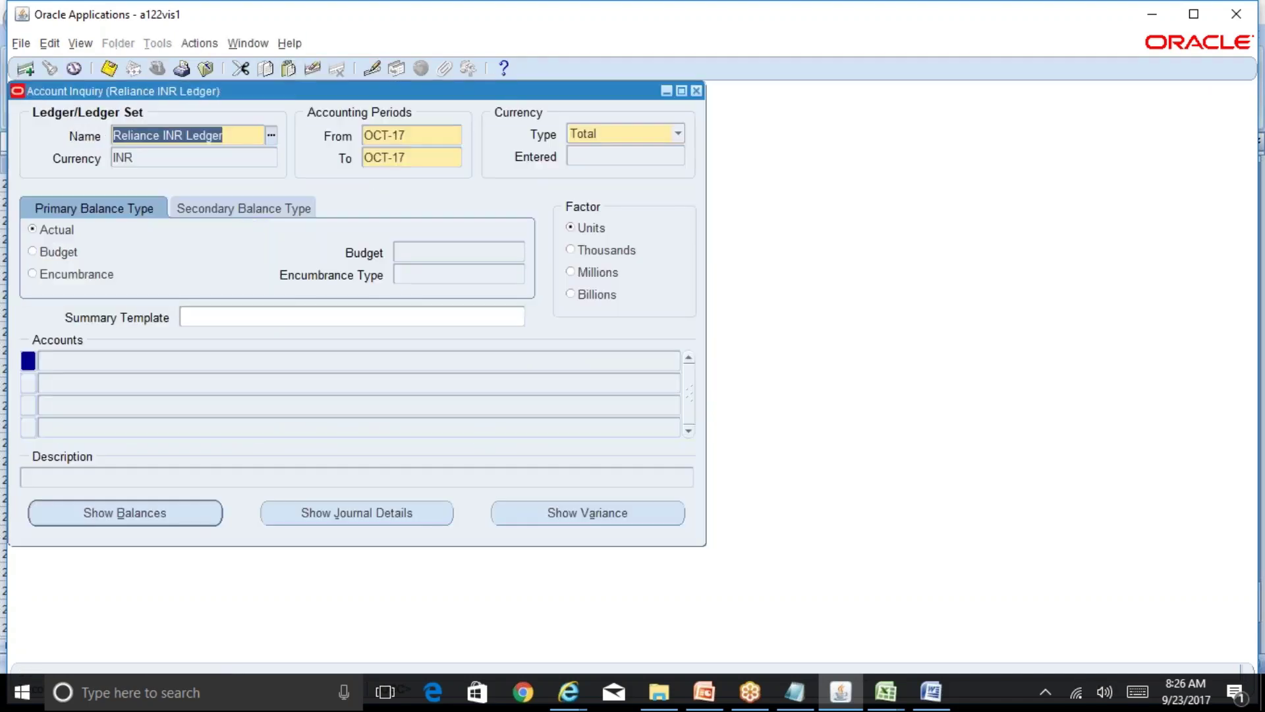
click(416, 142)
text(sep-17)
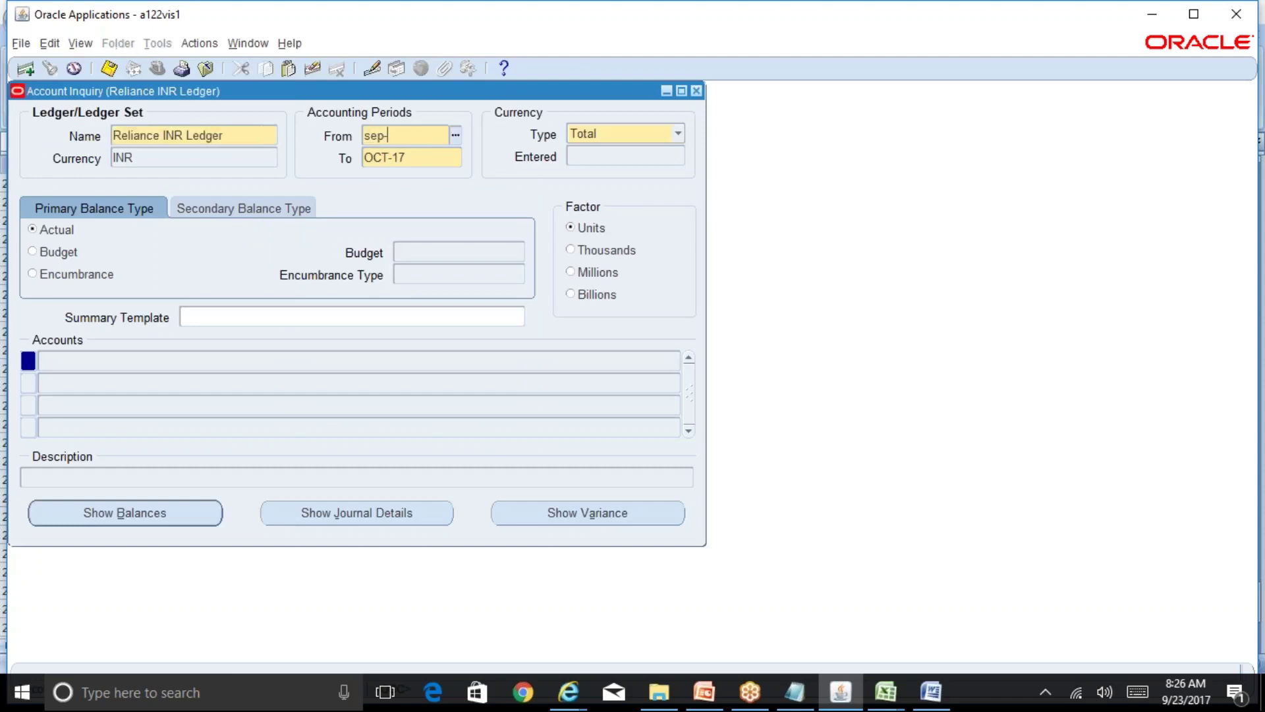
key(Tab)
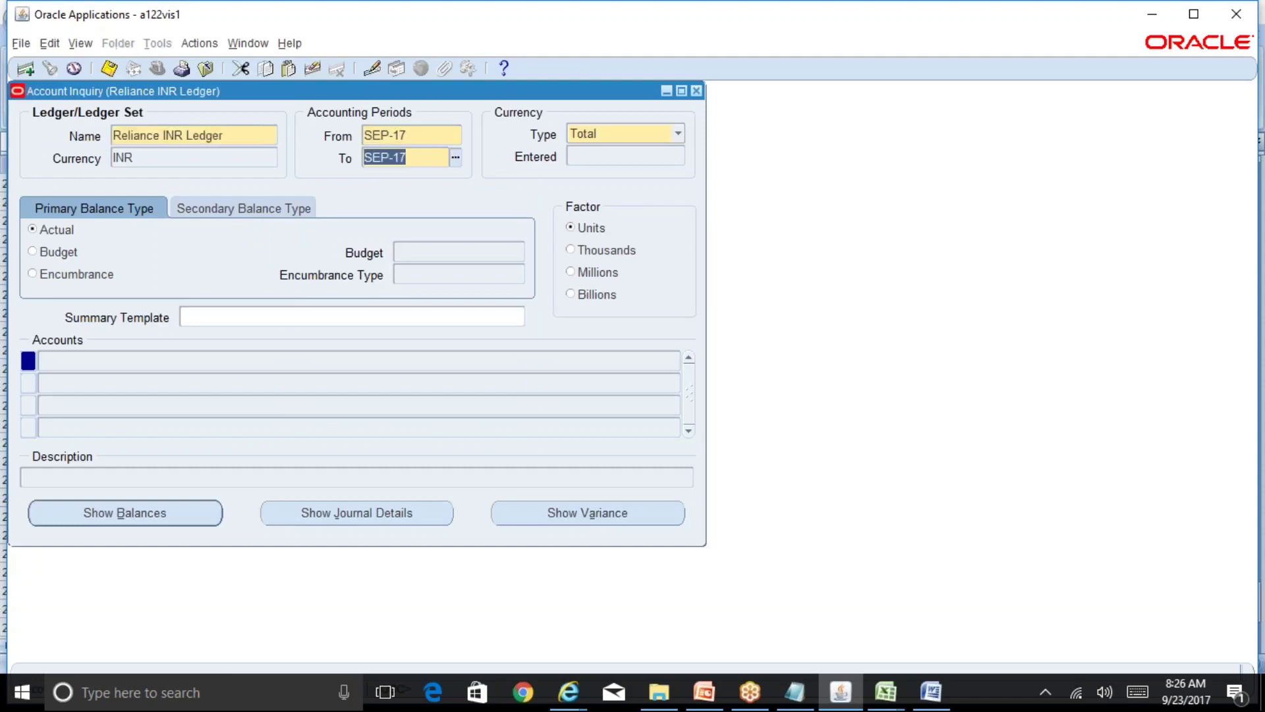
Open the account search of the inquiry and limit the company segment to 01
click(426, 361)
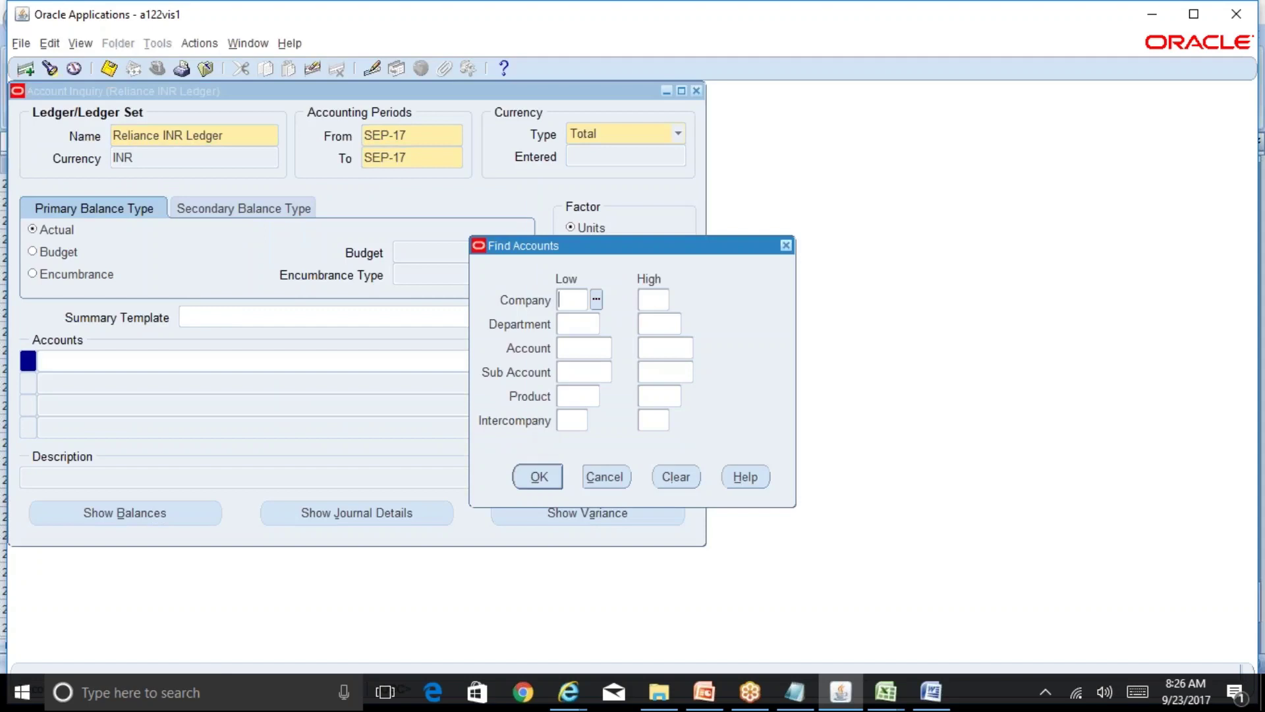
text(01)
key(Tab)
key(Tab)
key(Tab)
key(Tab)
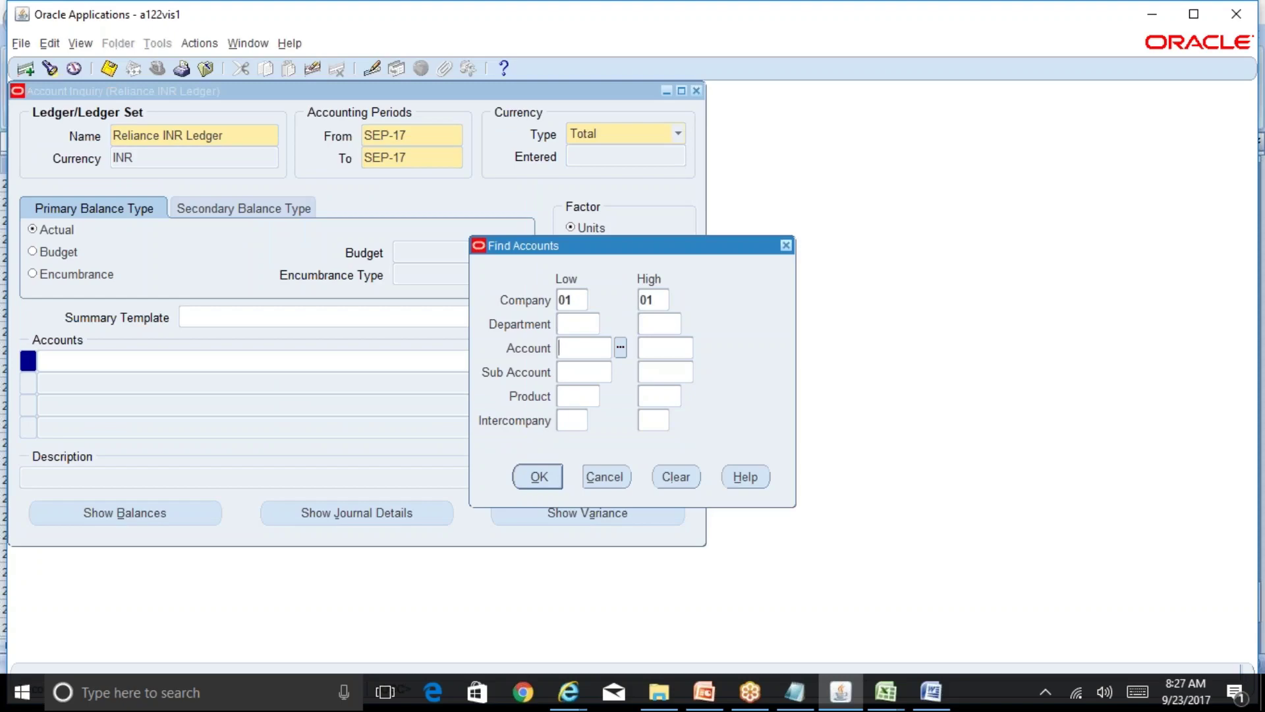
Set the account segment range from 5000 to 7999 and run the account search
key(ctrl+l)
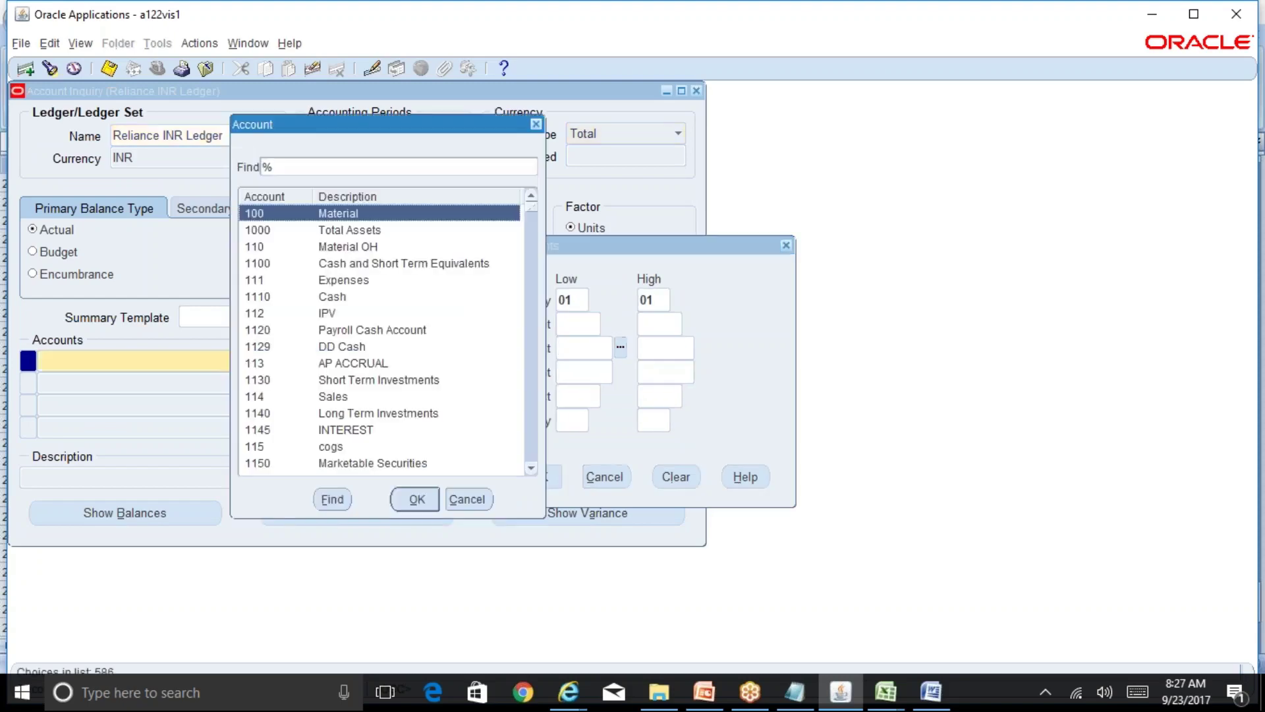
text(5)
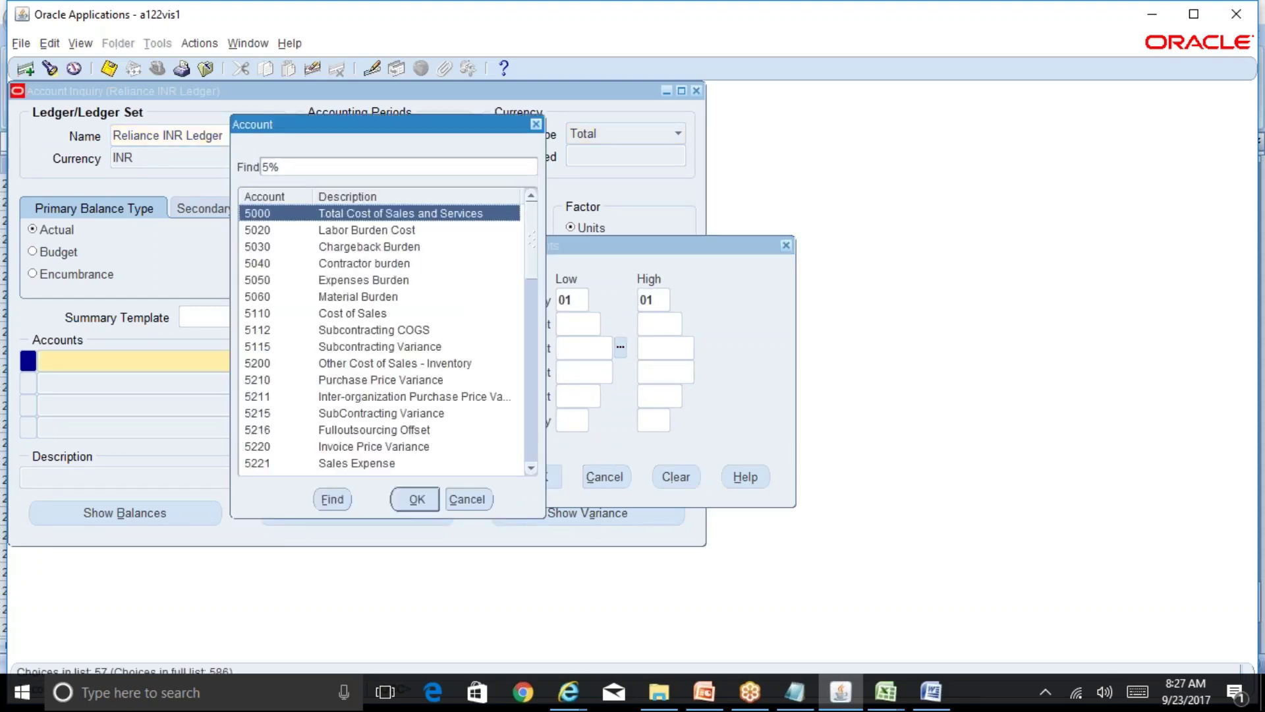
key(Return)
key(ctrl+l)
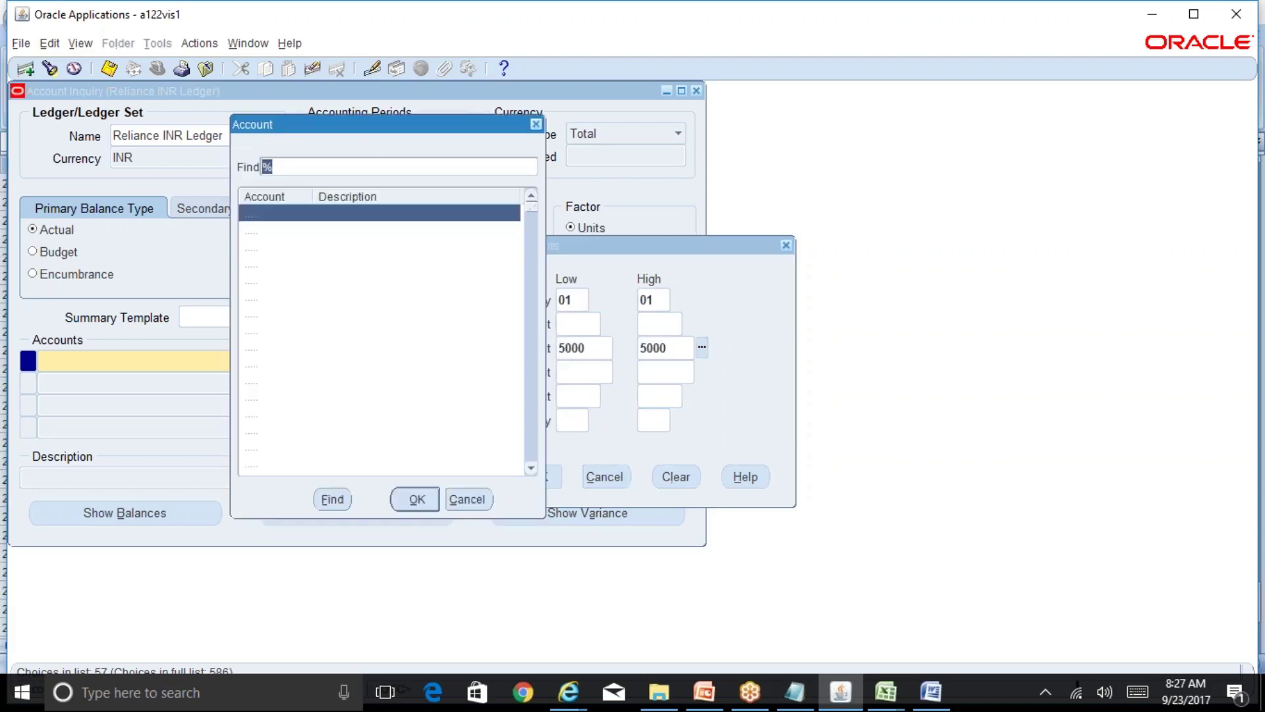
text(7999)
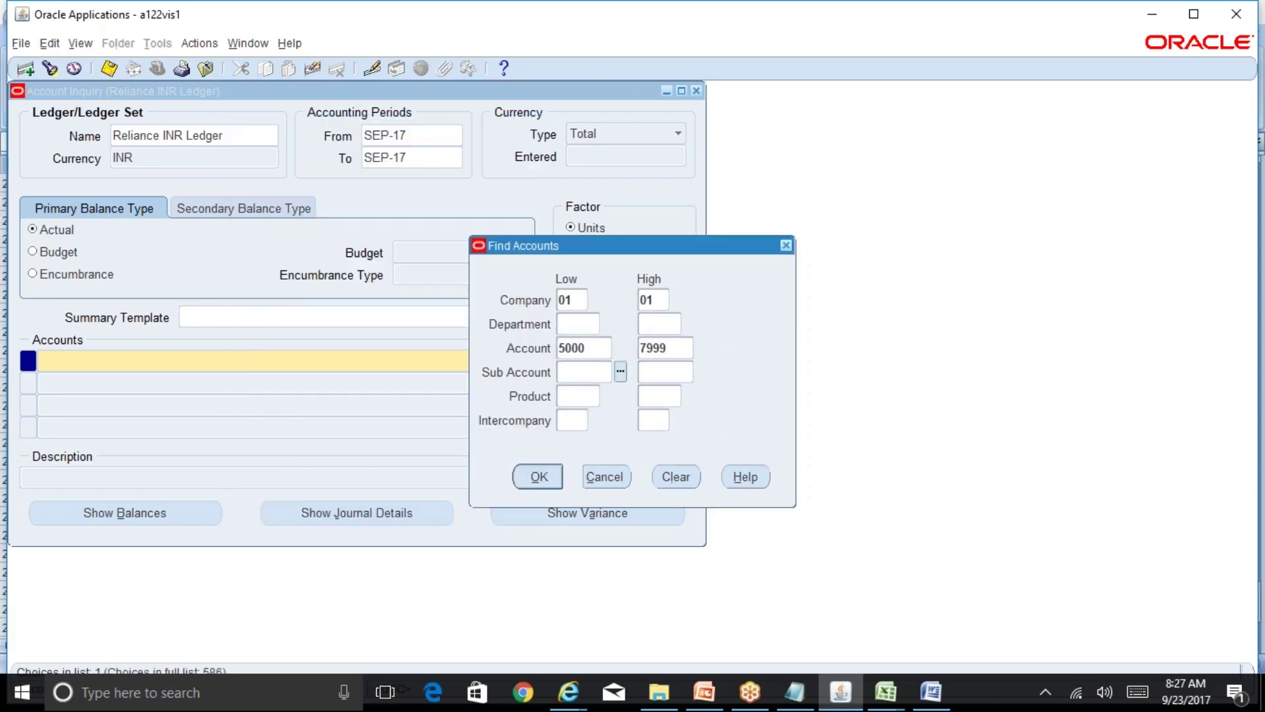
click(541, 478)
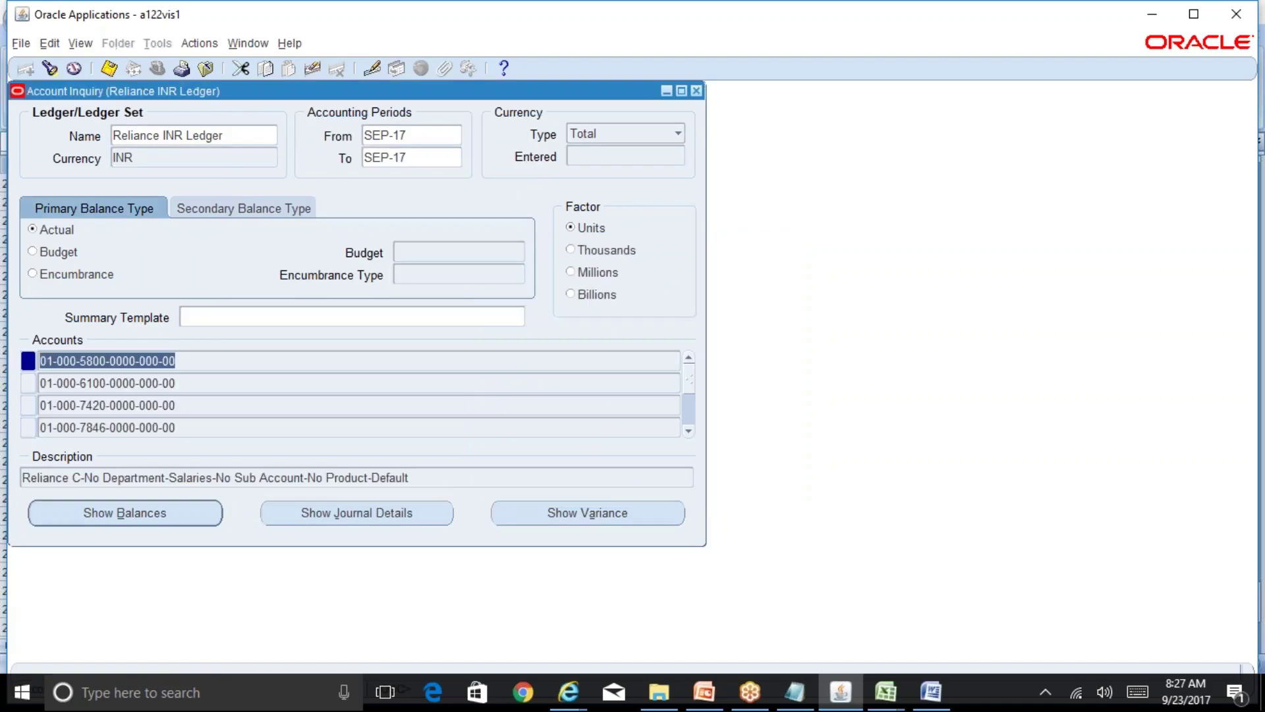
Browse the found account combinations down to the last record
key(Down)
key(Down)
key(Down)
key(Down)
key(Down)
key(Down)
key(Down)
key(Down)
key(Down)
key(Down)
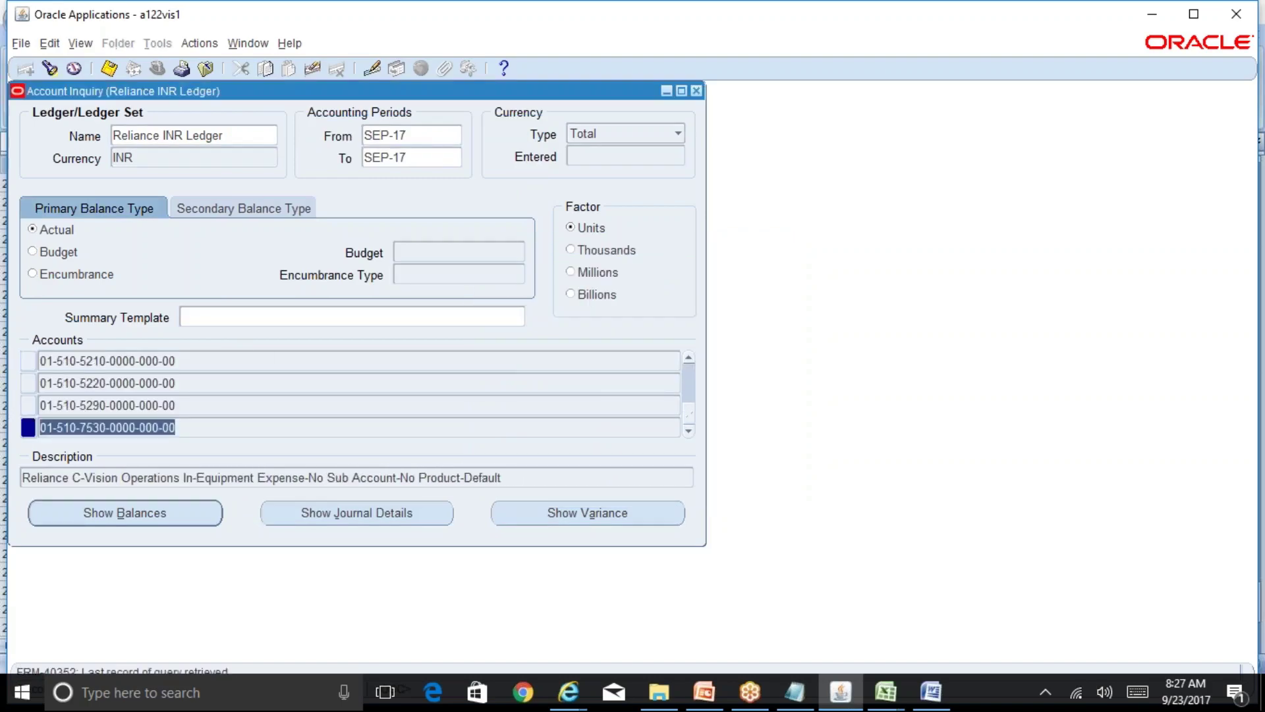
Maximize the application window and go back through the account combinations to the first record
click(1194, 14)
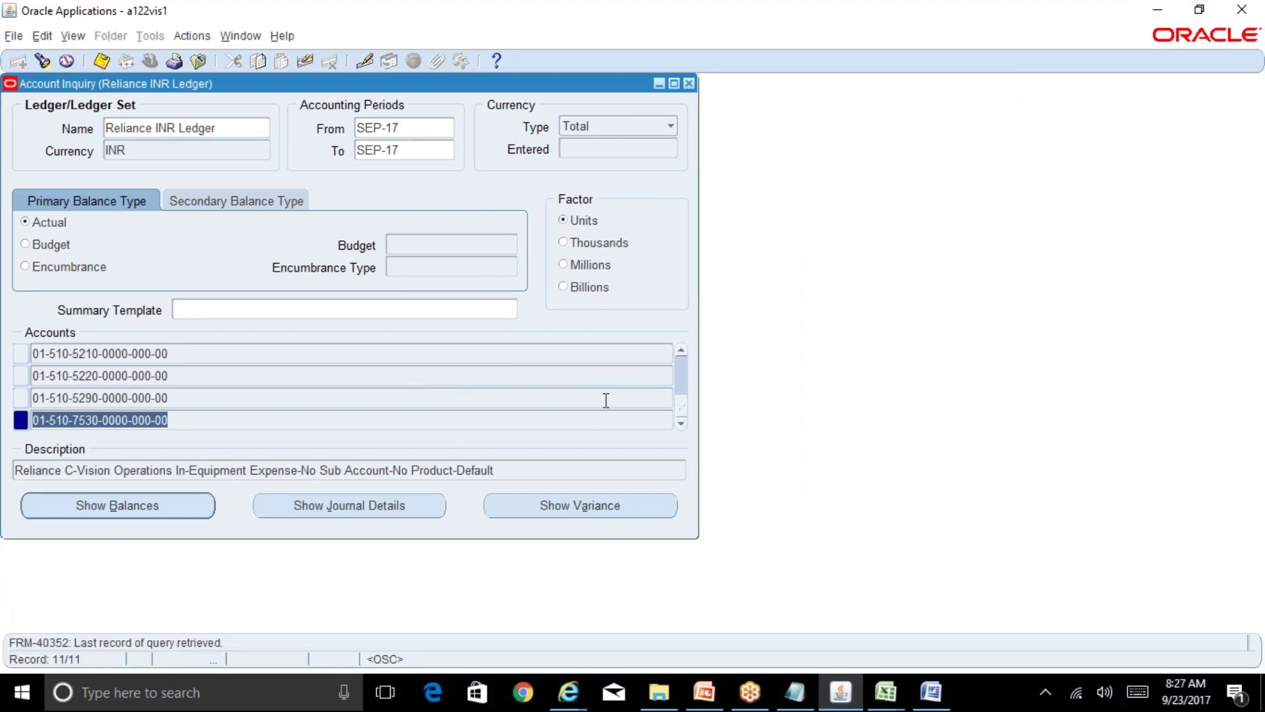
key(Up)
key(Up)
key(Up)
key(Up)
key(Up)
key(Up)
key(Up)
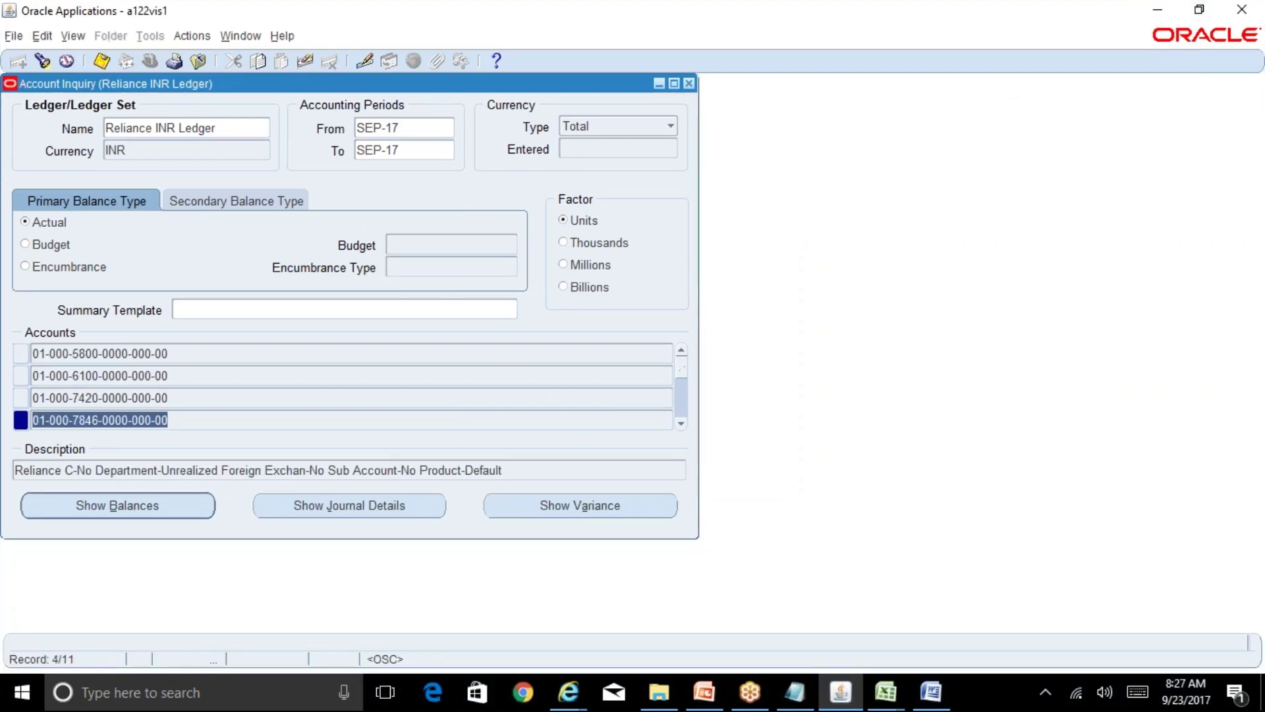
key(Up)
key(Up)
key(Up)
key(Up)
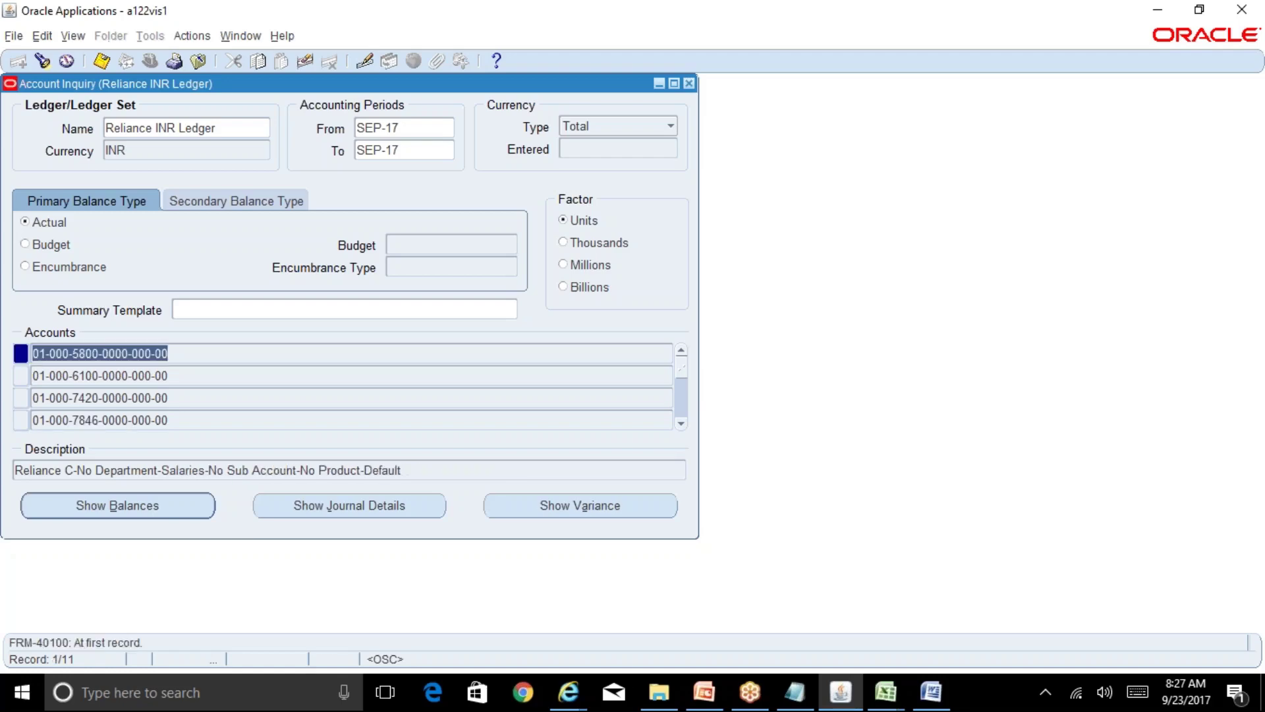
click(194, 508)
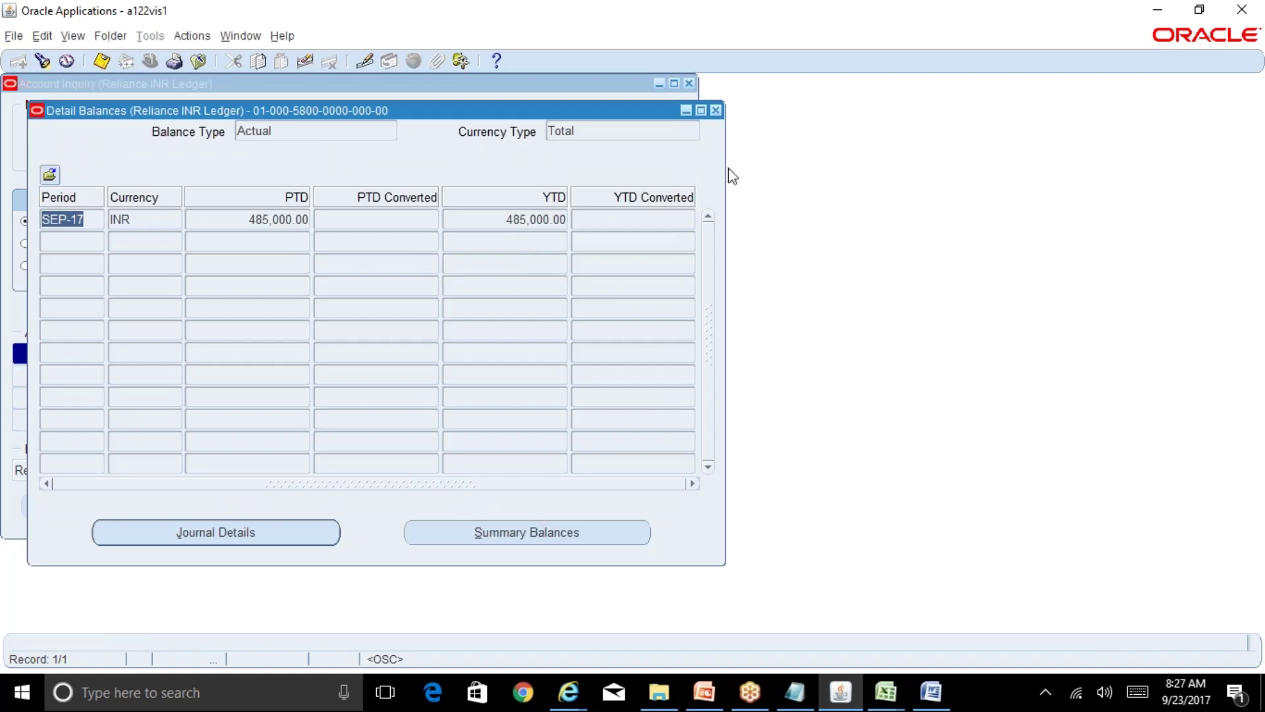
click(715, 110)
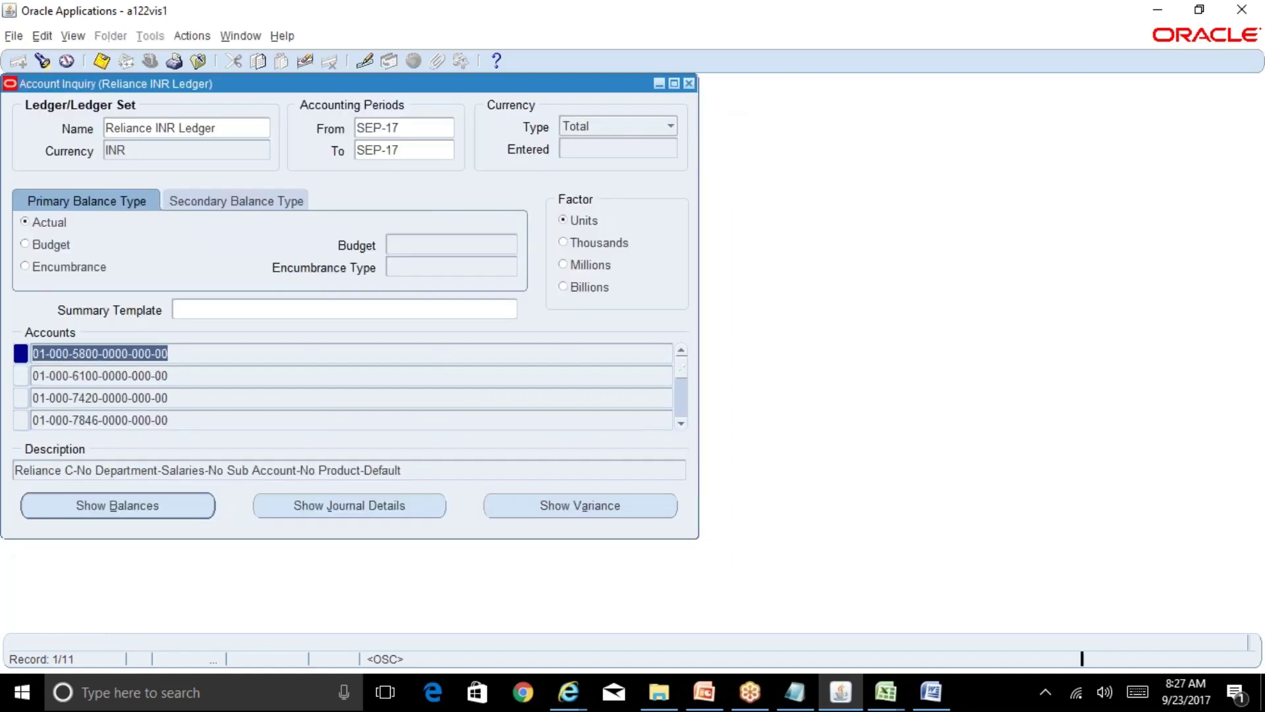
key(Down)
click(187, 504)
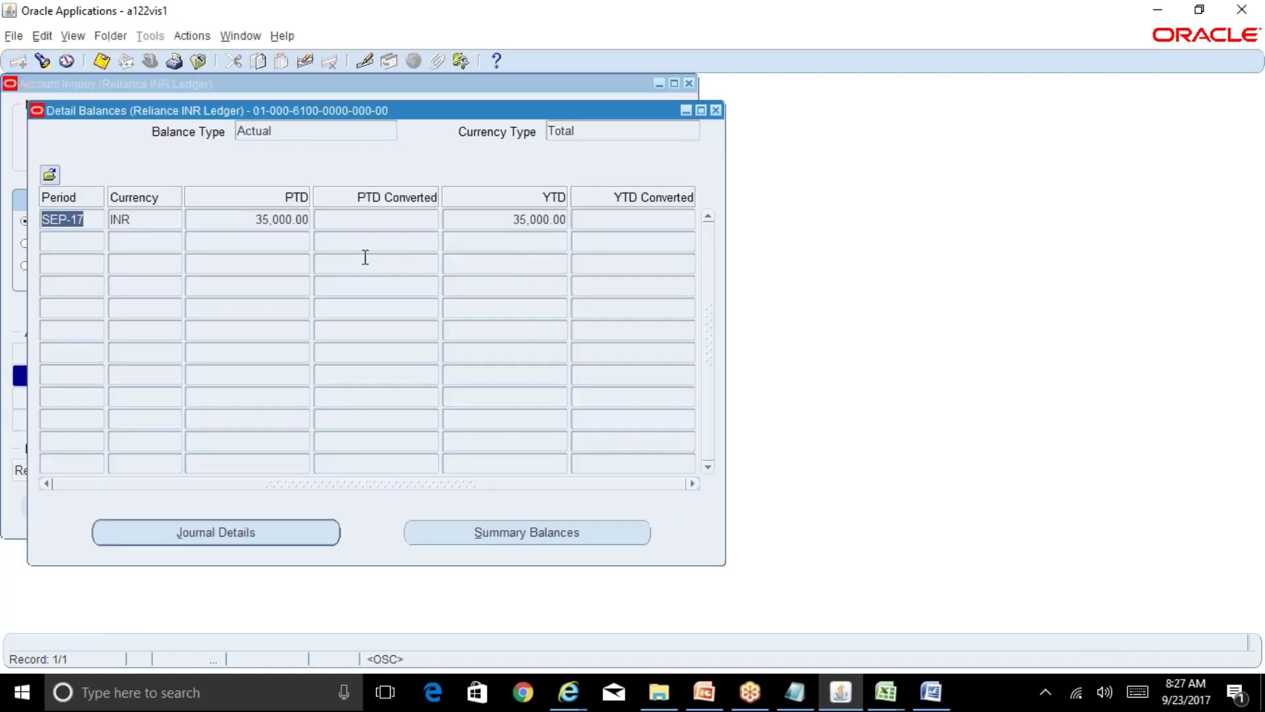
drag(284, 219, 256, 219)
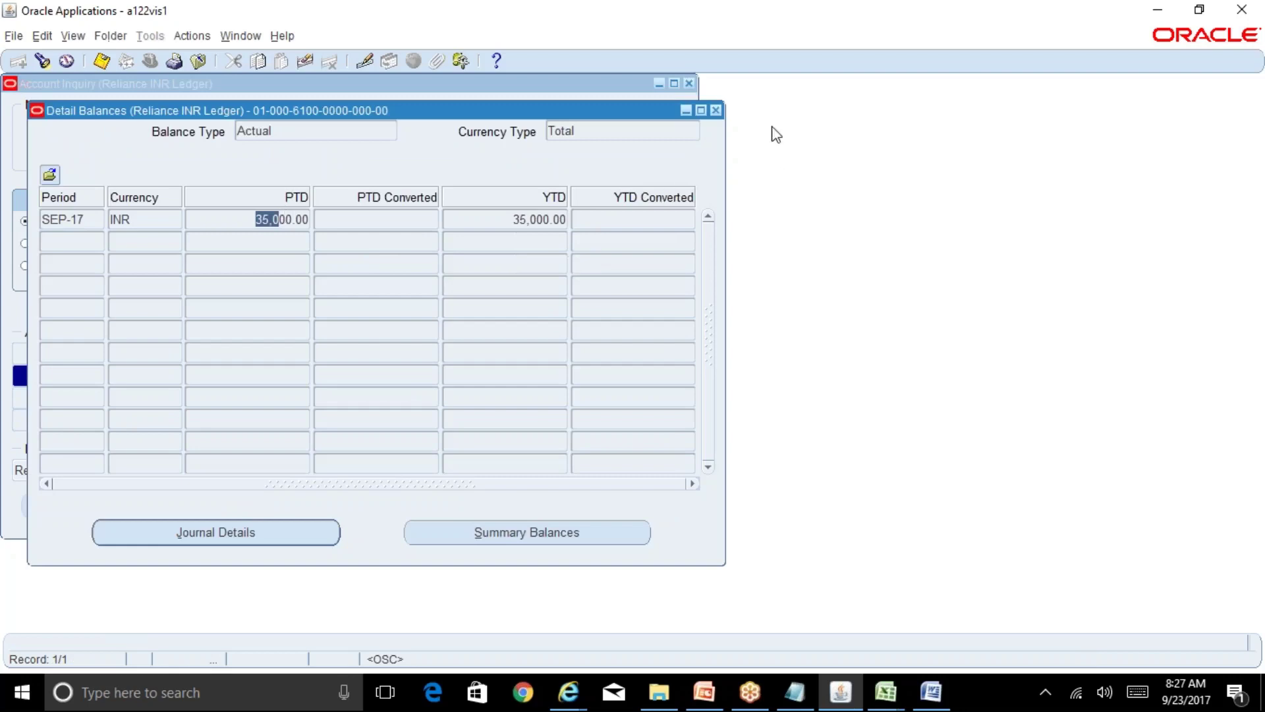
click(716, 110)
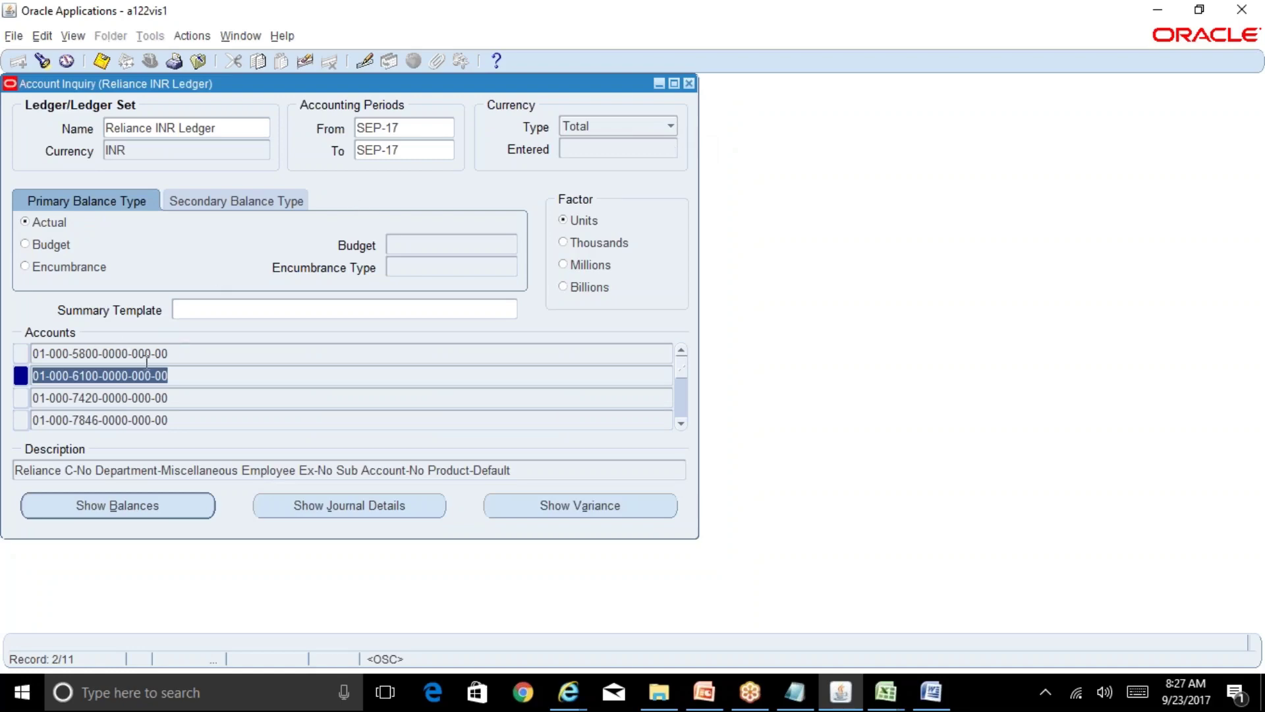
click(886, 692)
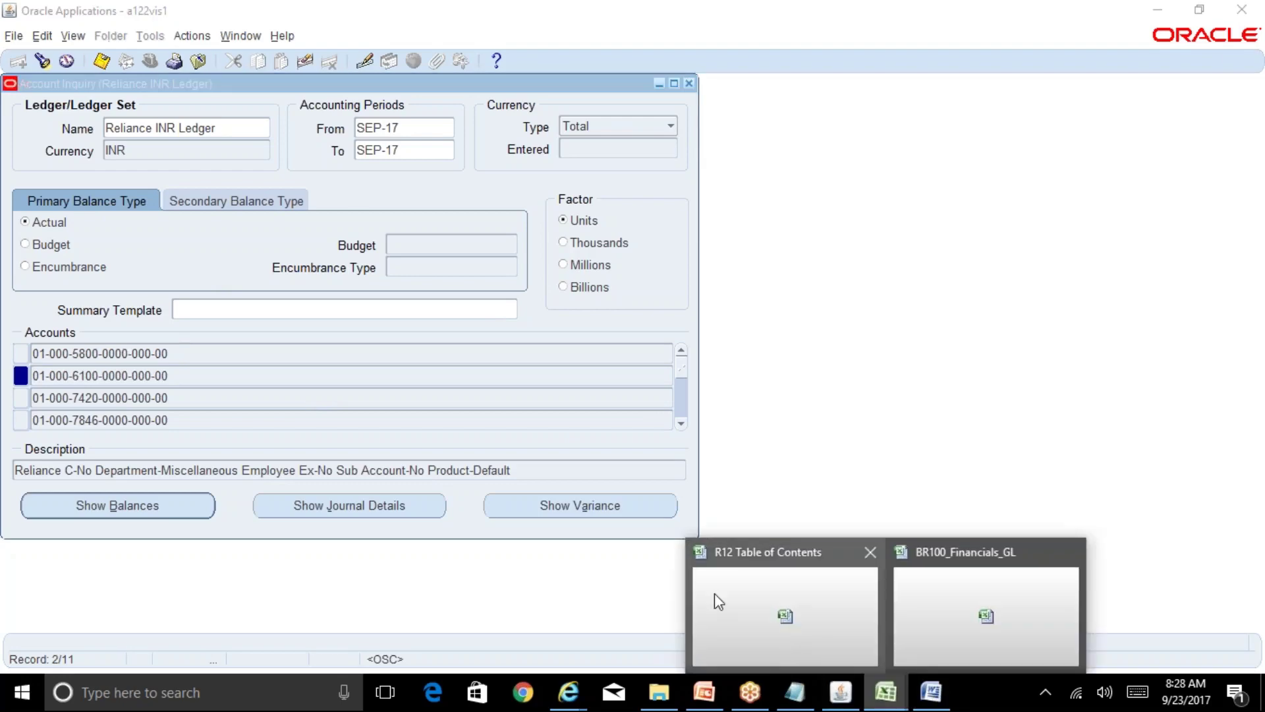
click(829, 607)
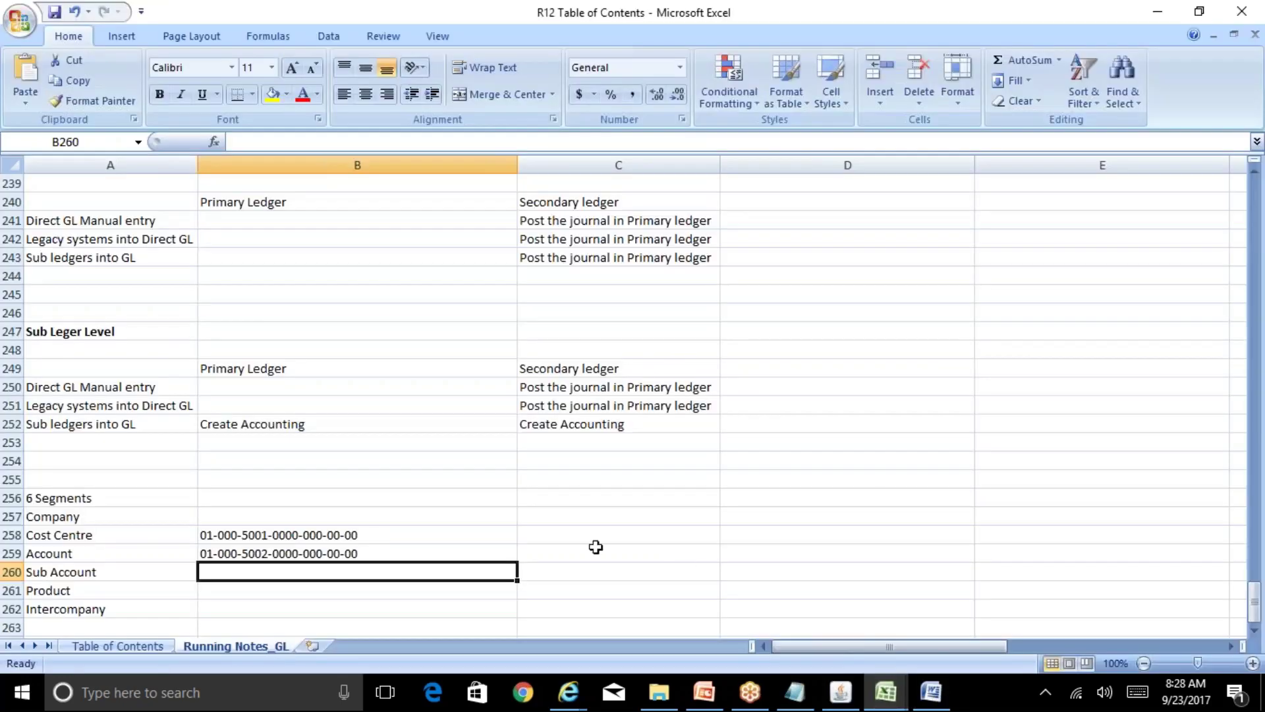
key(Up)
key(Up)
key(Up)
text(01)
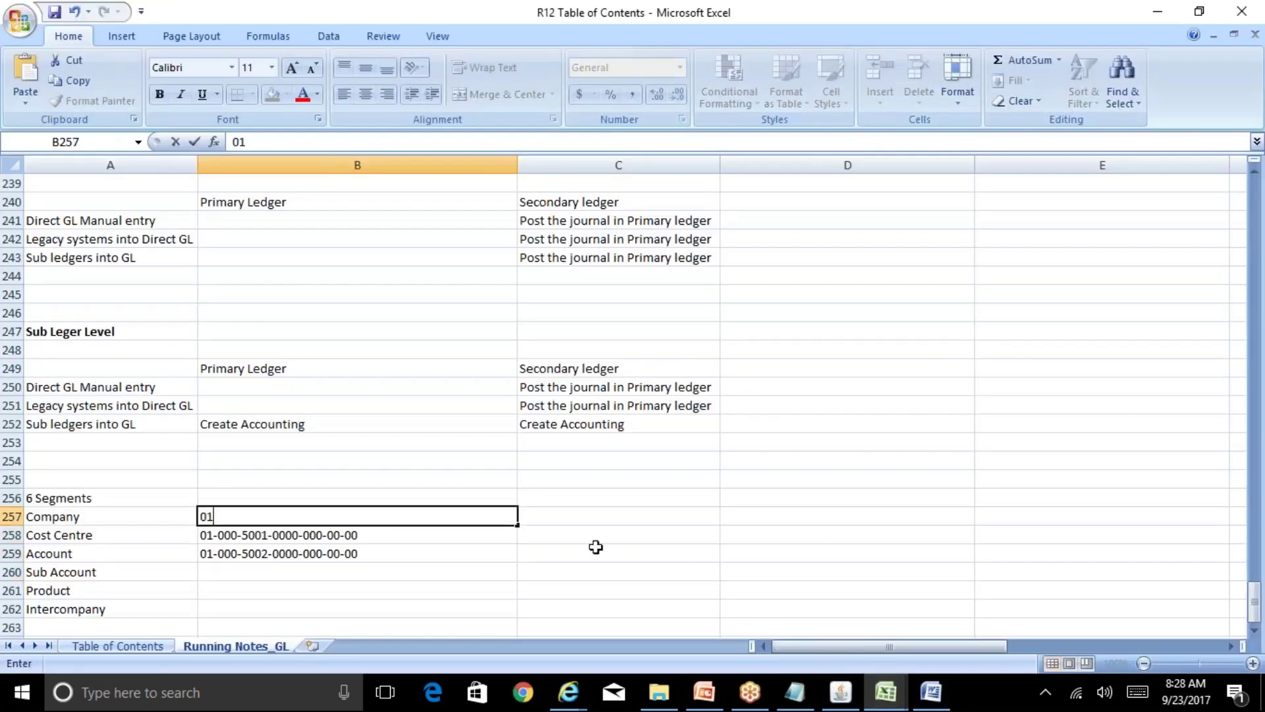
text(-000-5001-0001-001)
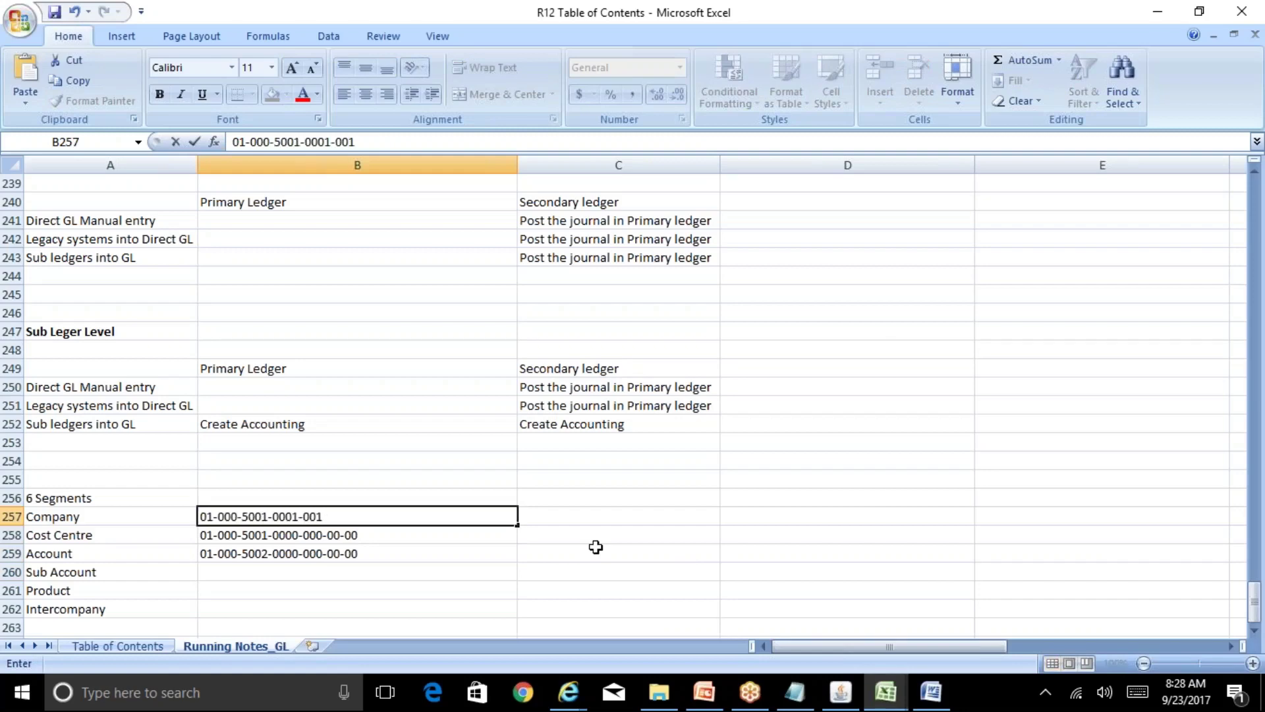
text(-00-00)
key(Return)
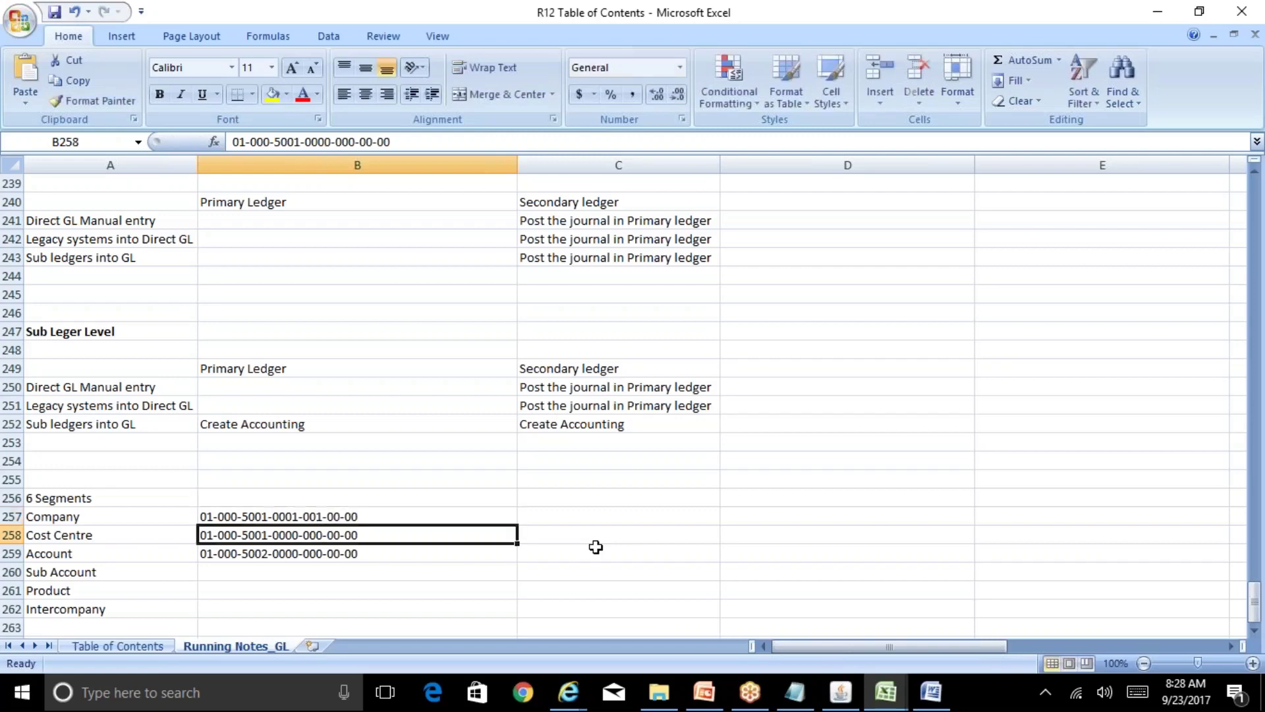
Compare the example account combinations in cells B257 to B259
key(Up)
key(shift+Down)
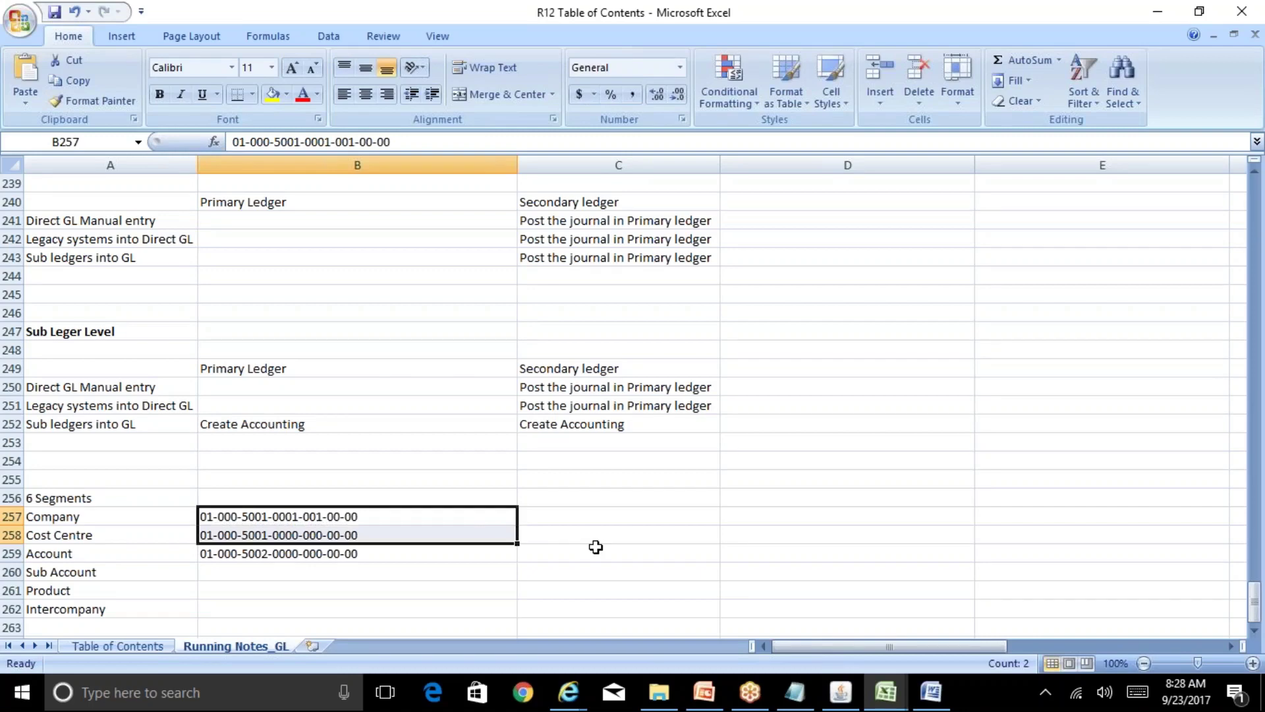
key(Down)
key(Down)
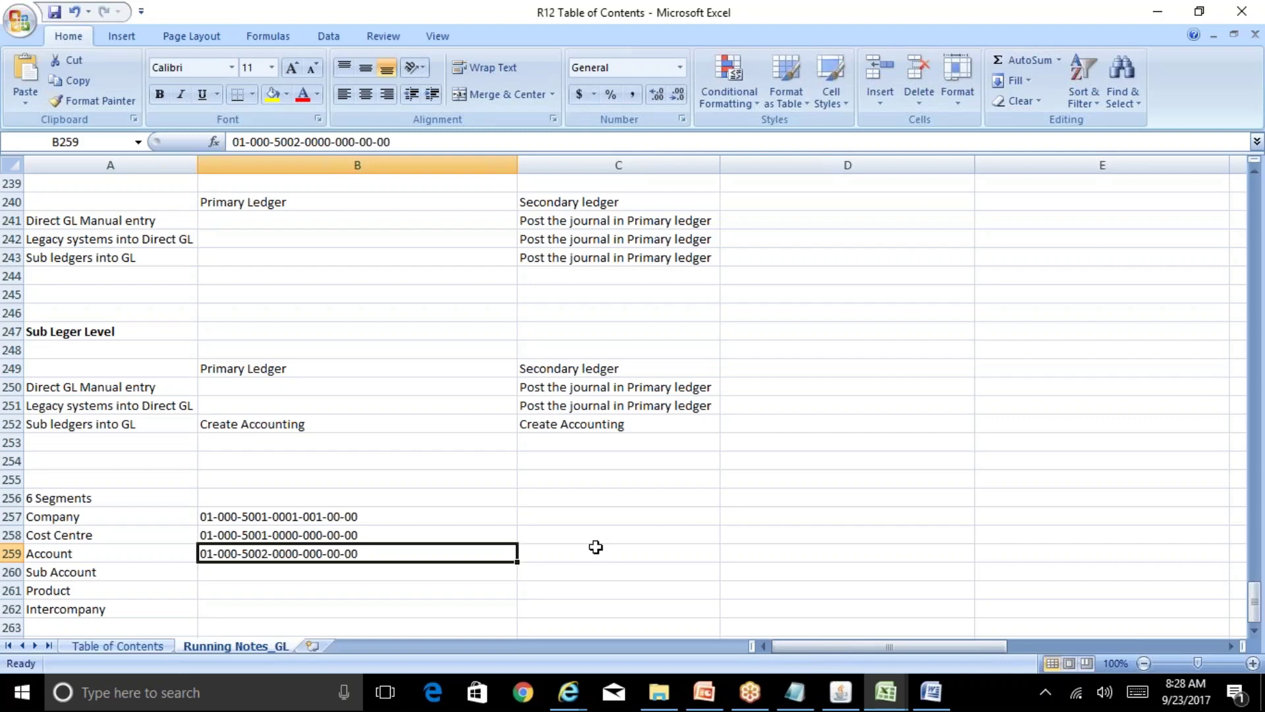
Return to Oracle Applications and look up the available summary templates in the Account Inquiry
click(841, 692)
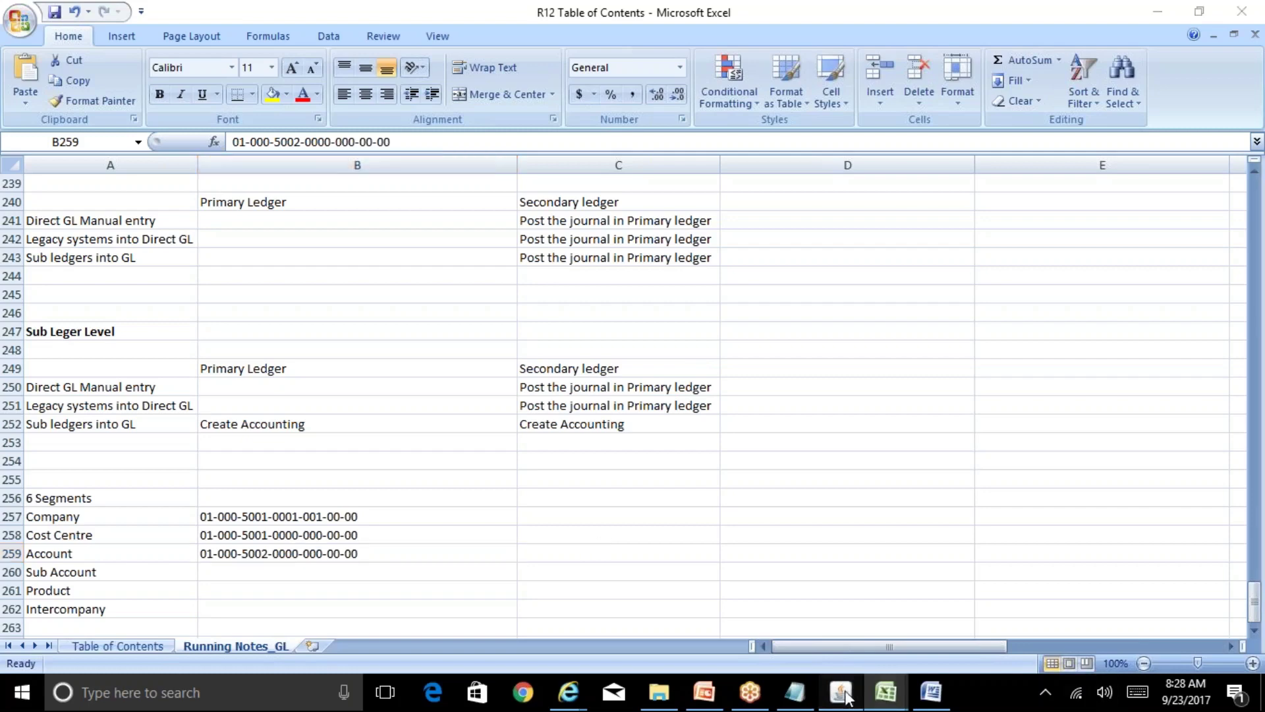
click(281, 308)
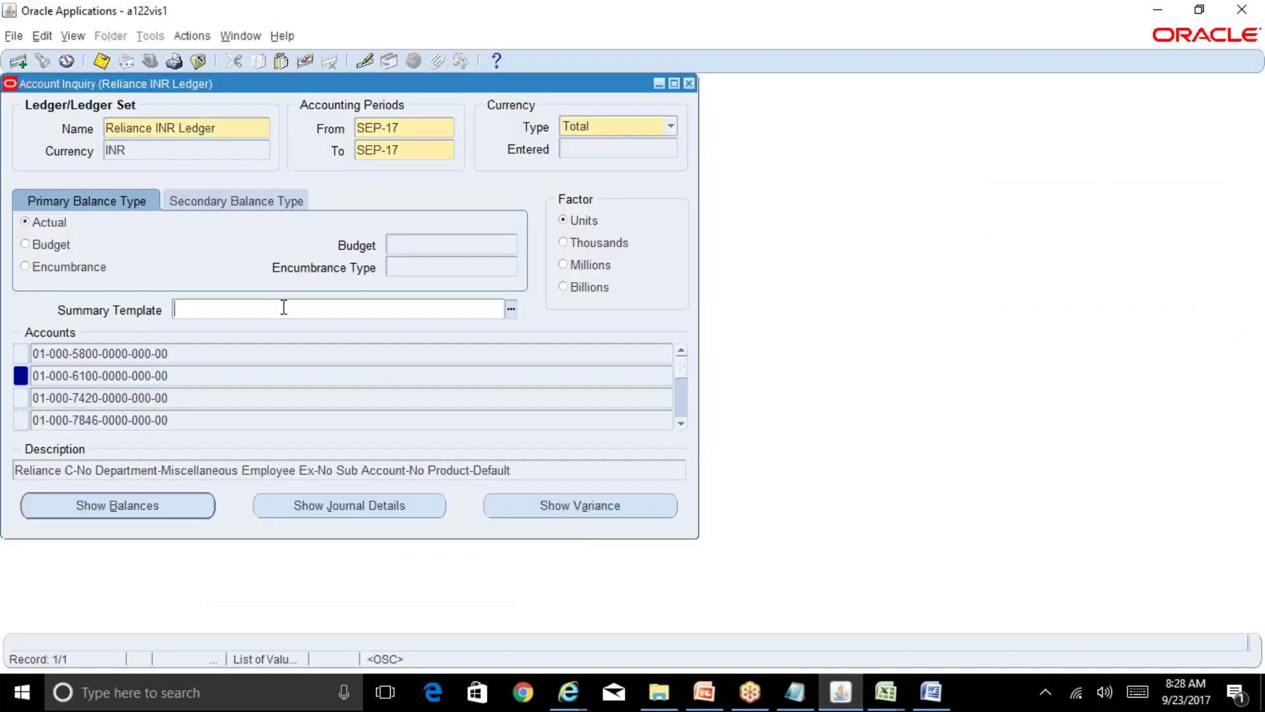
click(511, 309)
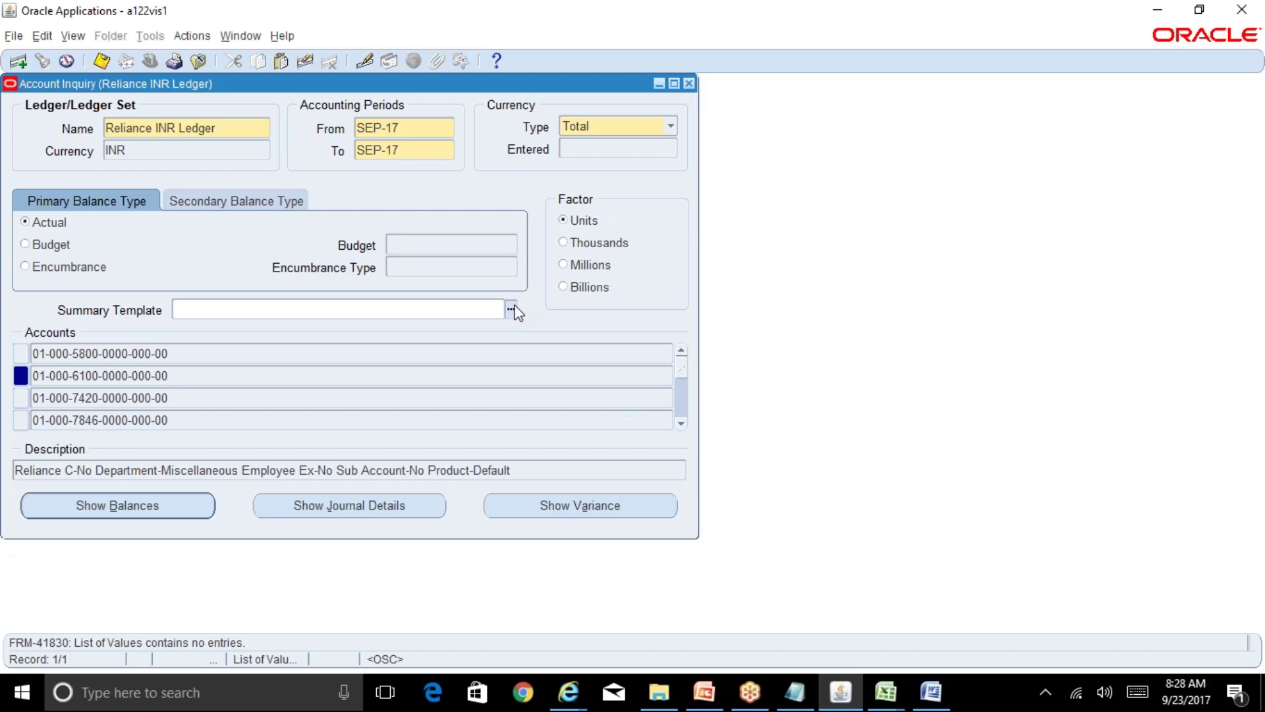
Recheck the available summary templates, close the Account Inquiry and collapse the Navigator's function tree
click(514, 310)
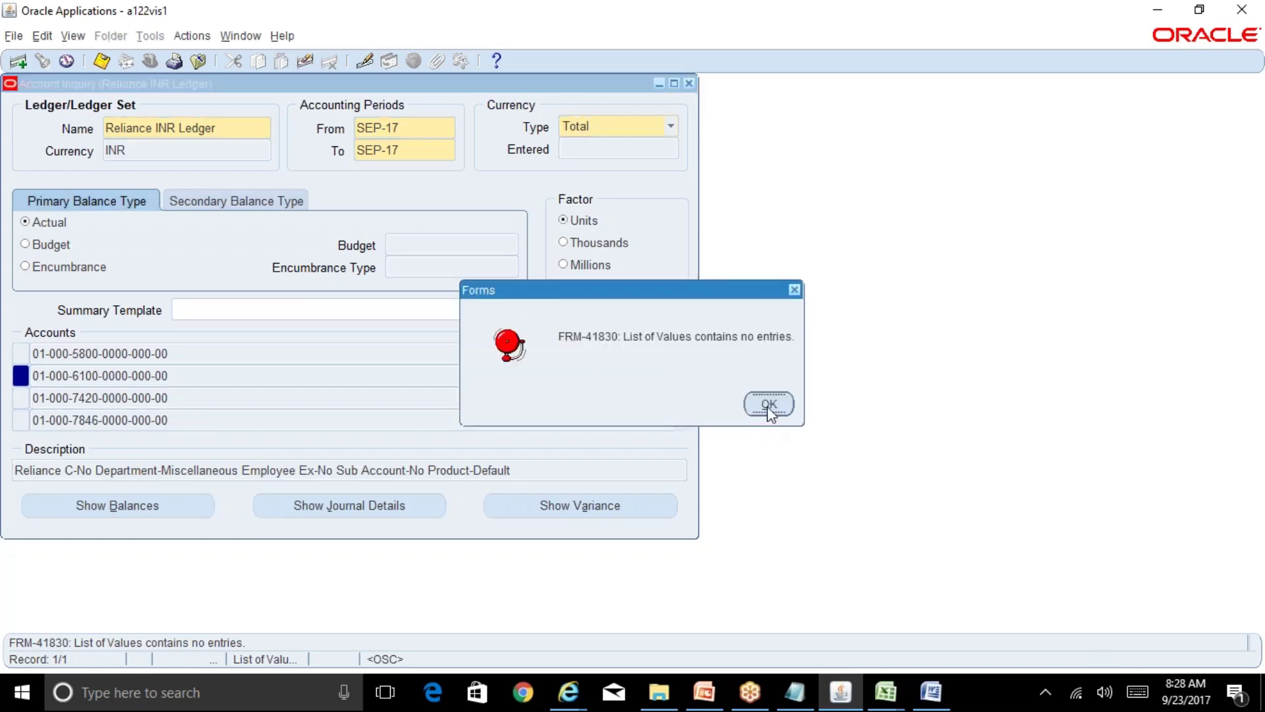
click(767, 405)
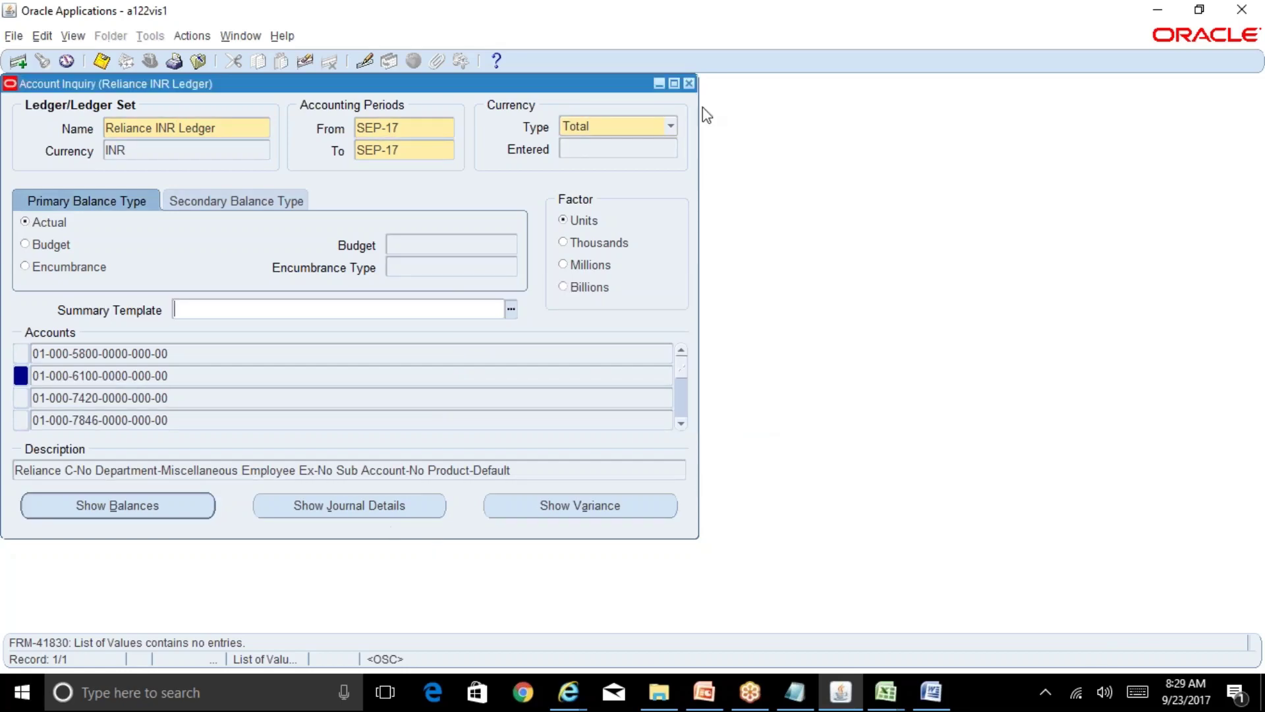
click(688, 83)
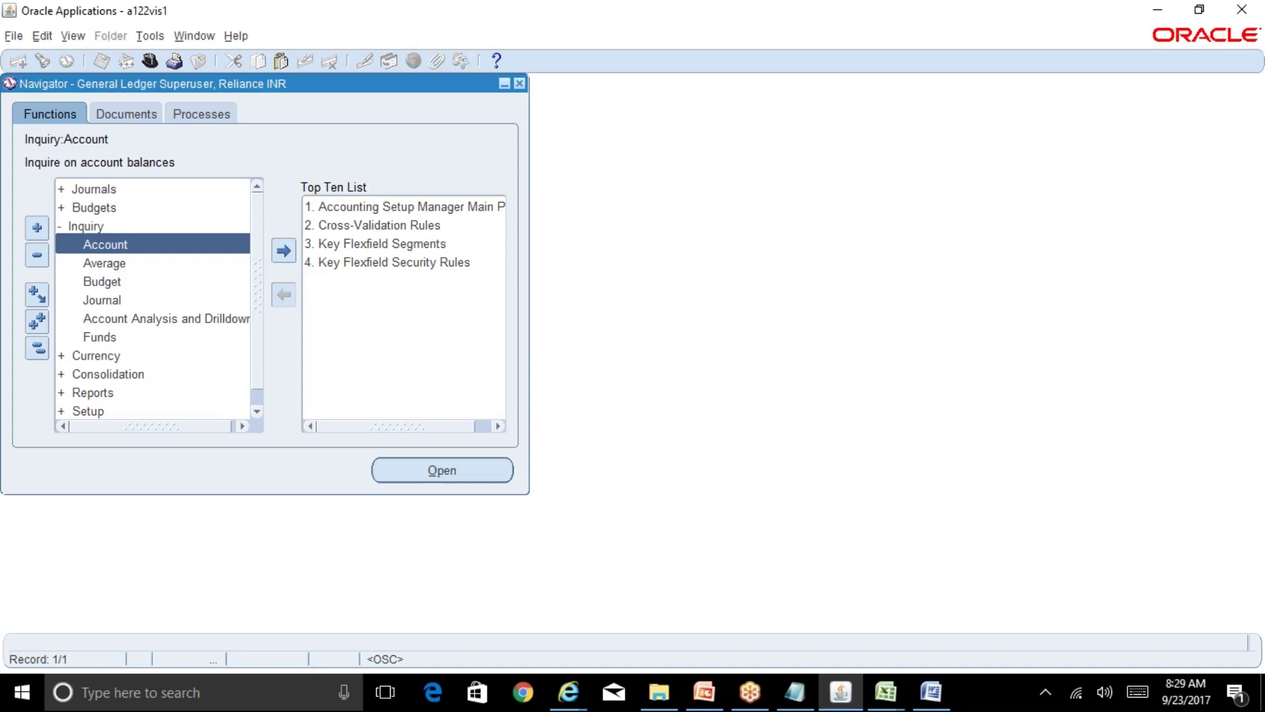
click(40, 348)
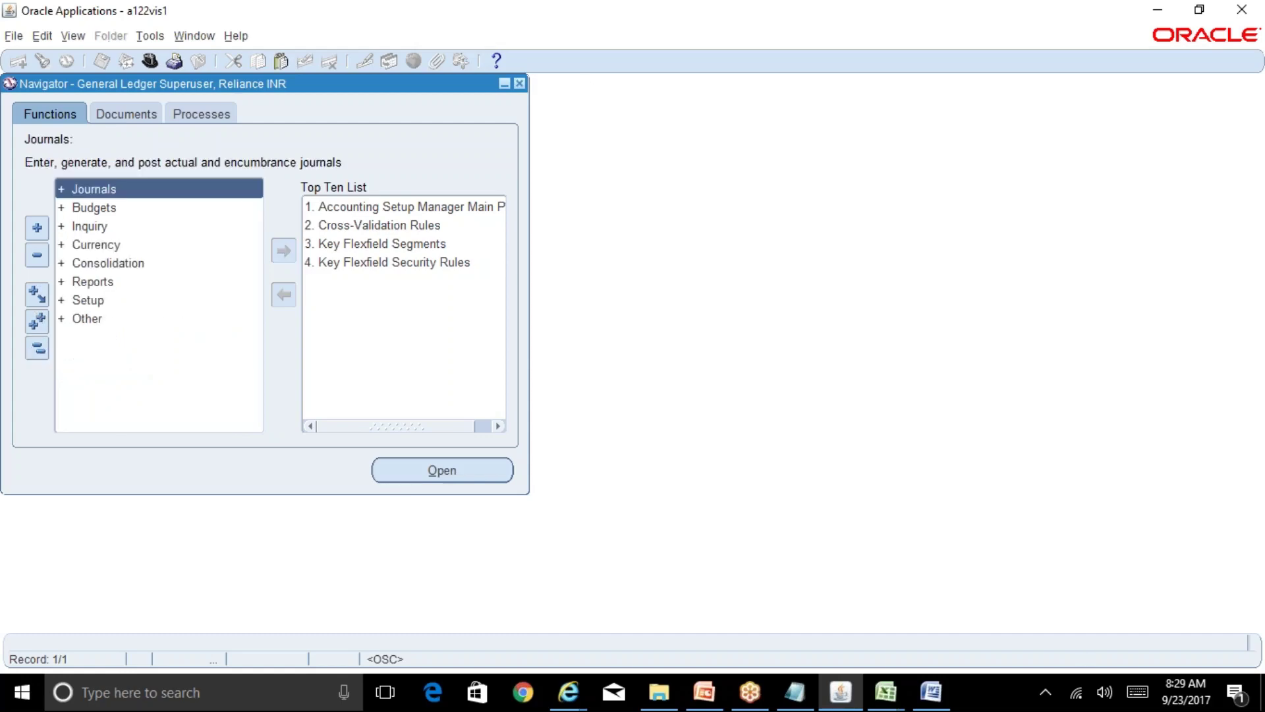
Switch to the BR100_Financials_GL workbook in Excel and review the Expenses rollup group definition on sheet GL-23
click(889, 686)
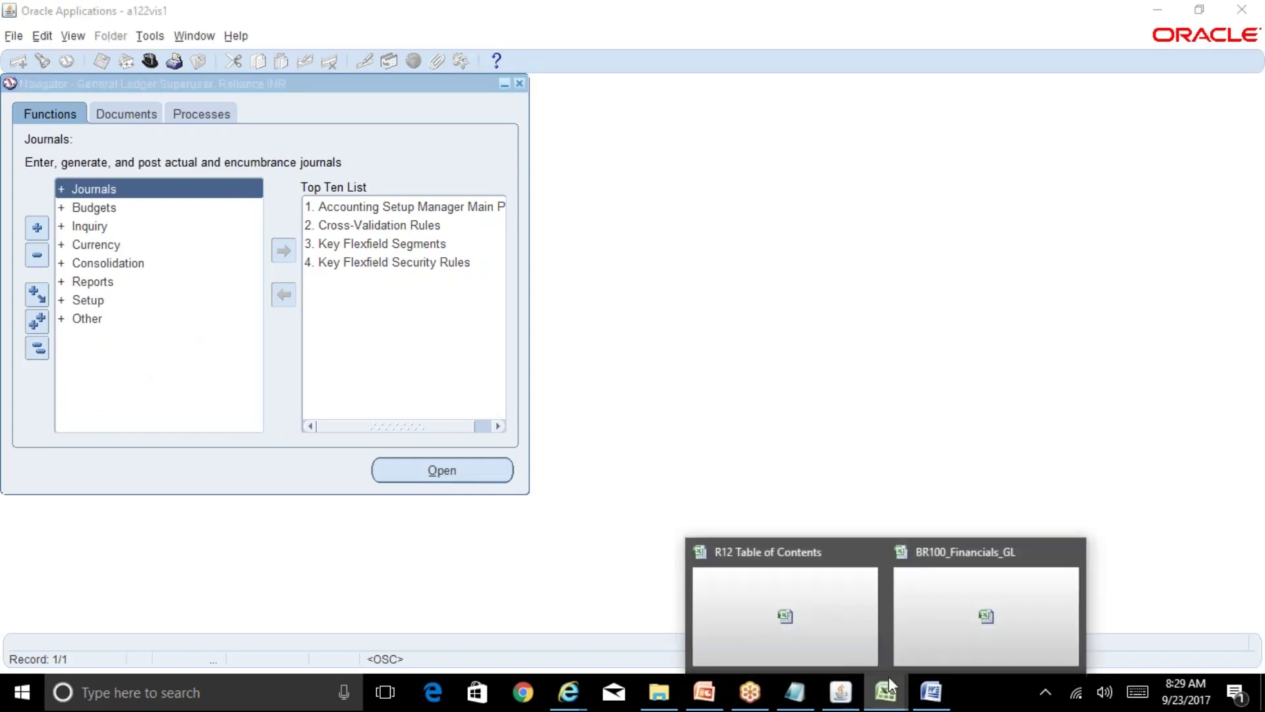
click(986, 616)
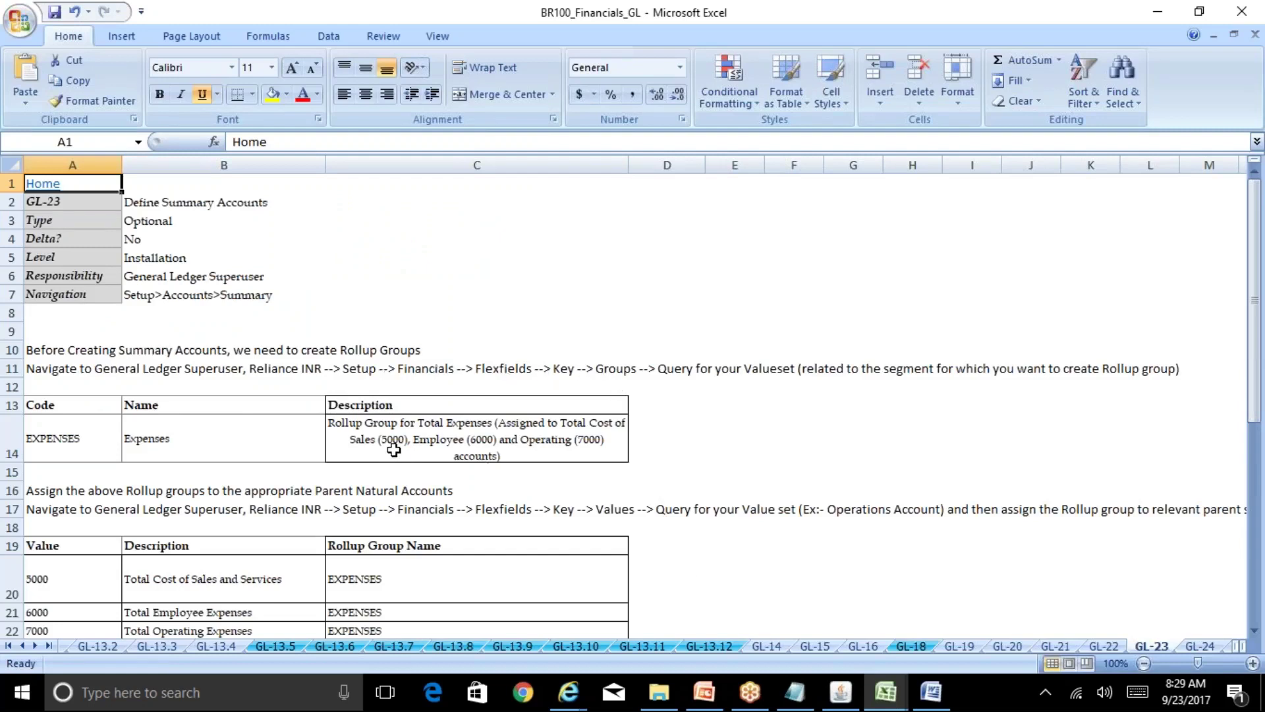
click(432, 441)
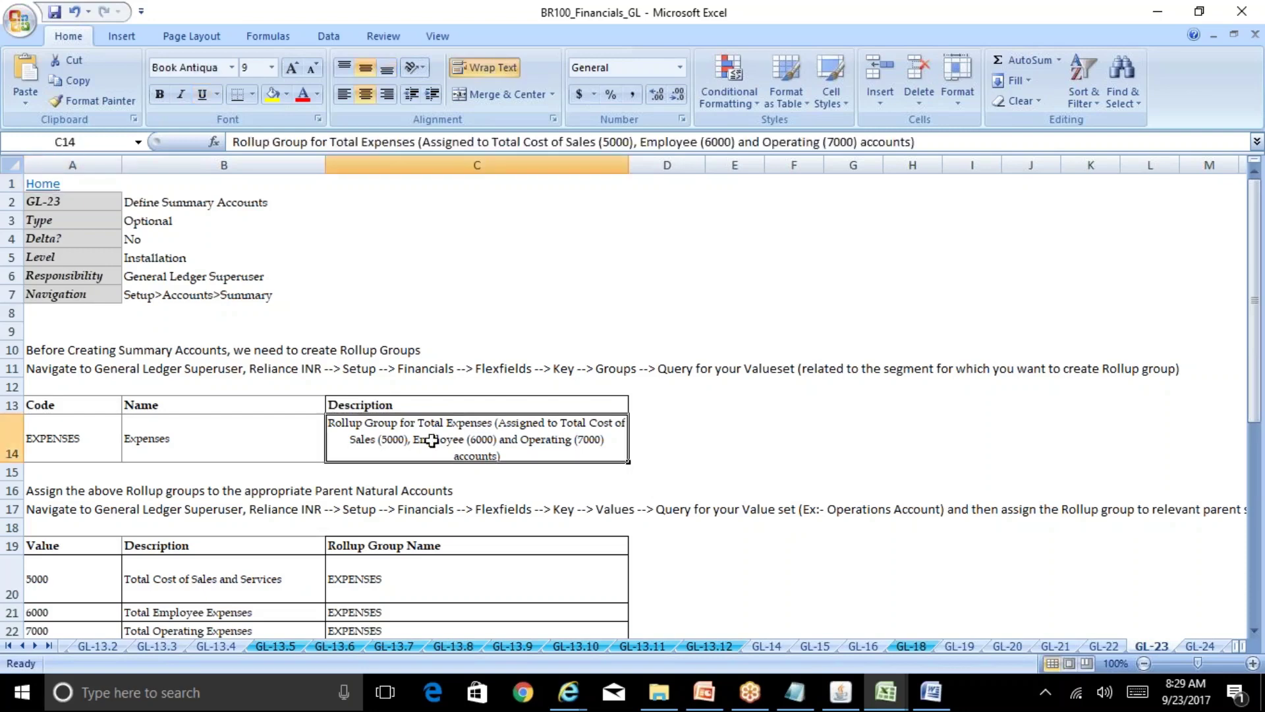
key(Down)
key(Down)
key(Down)
key(Down)
key(Down)
key(Down)
key(Down)
key(Down)
key(Down)
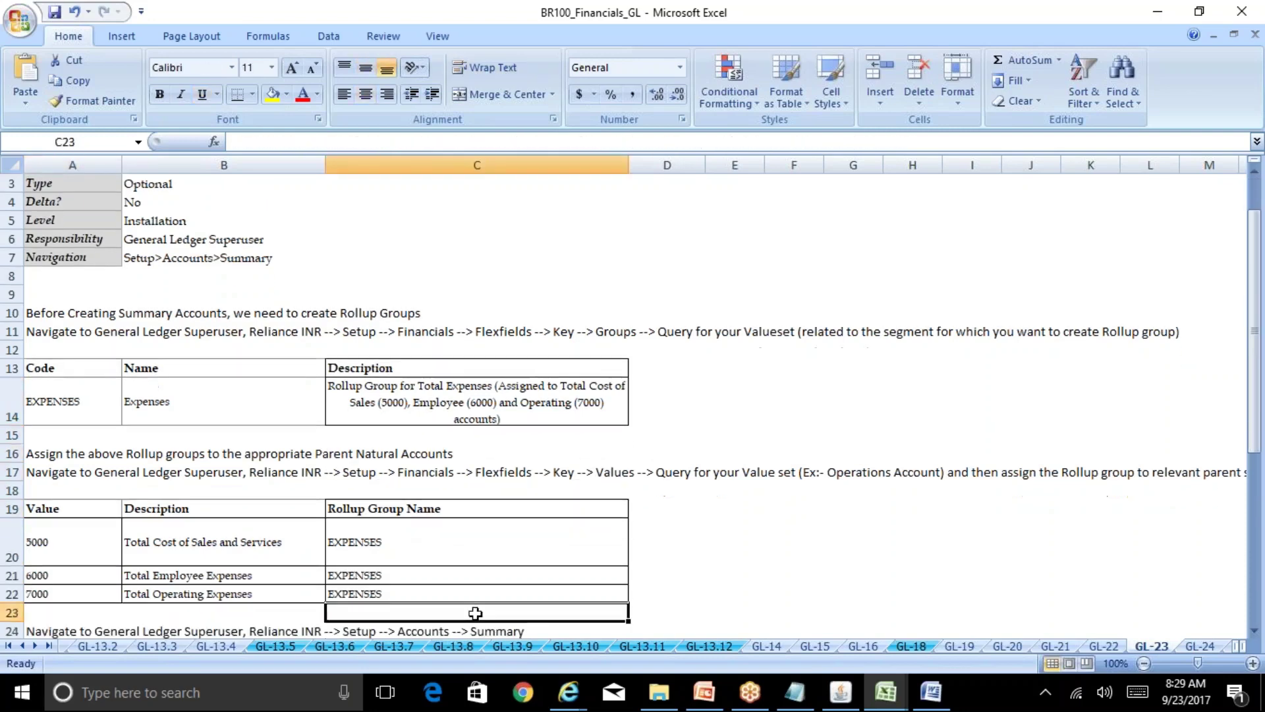
Review the rollup group assignments for parent accounts 5000, 6000 and 7000 and the Total Expenses summary account template
click(125, 475)
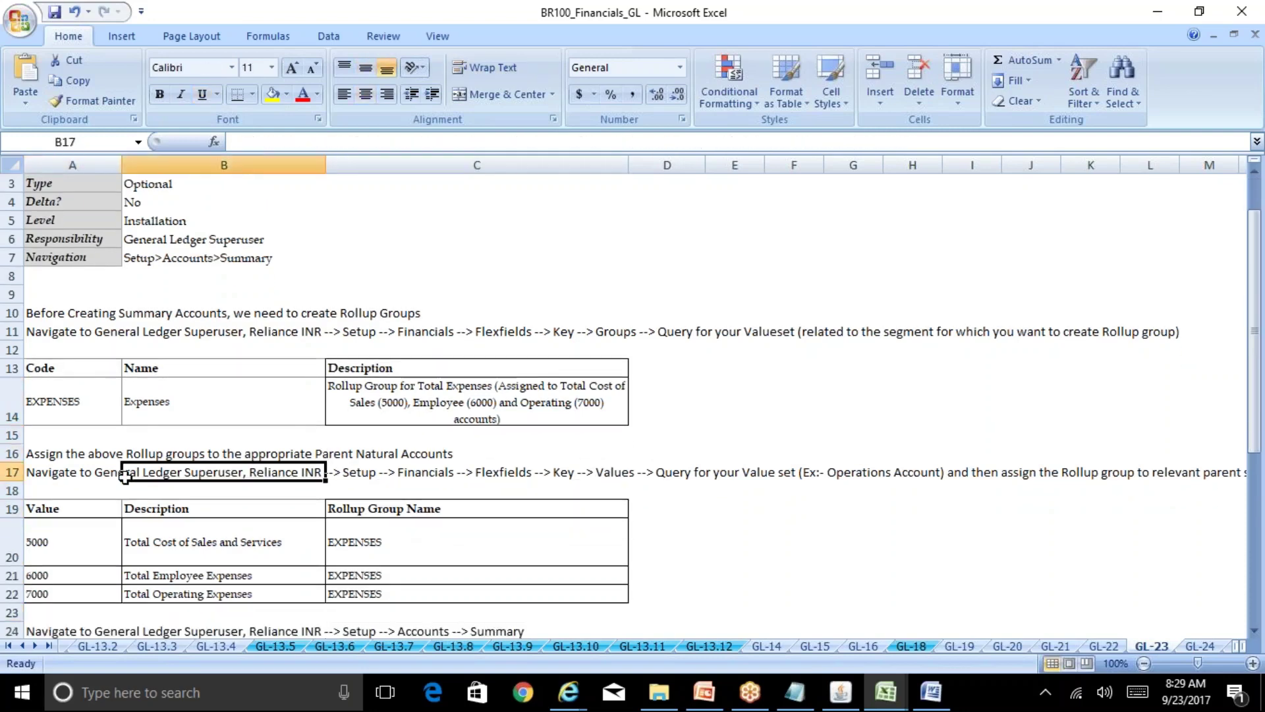
click(406, 534)
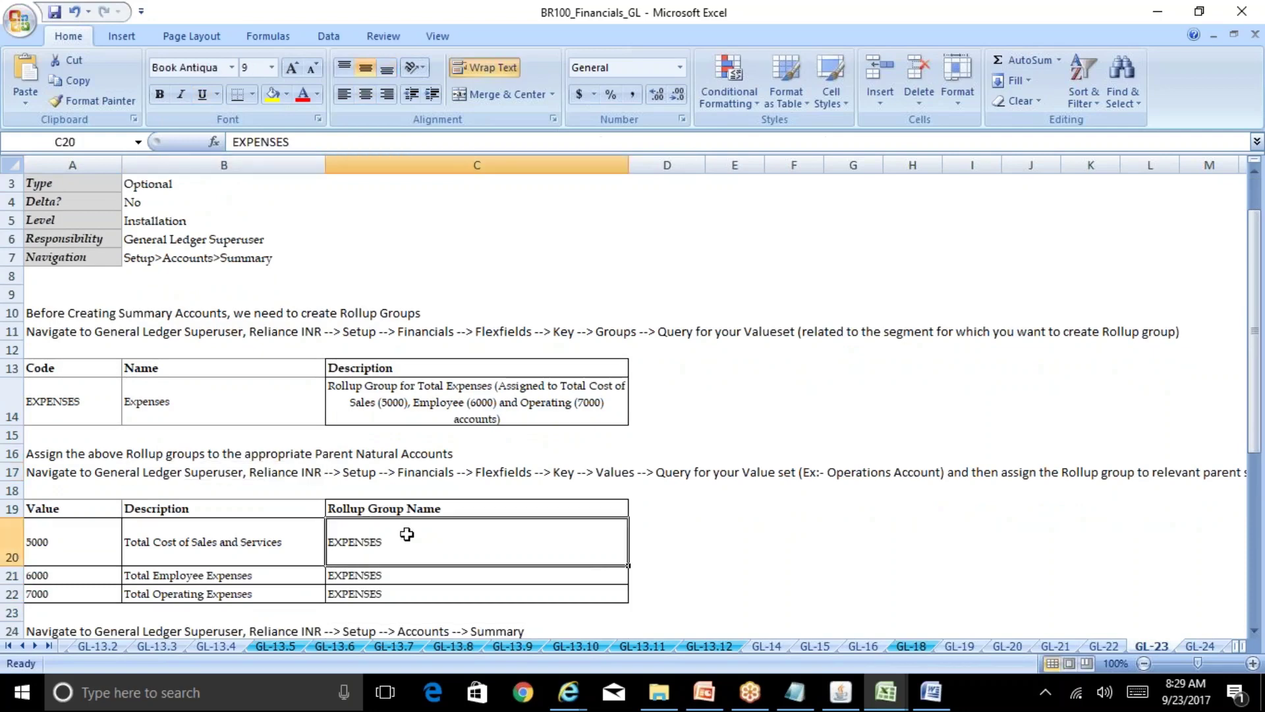
key(Down)
key(Down)
key(Down)
key(Down)
key(Down)
key(Down)
key(Down)
key(Down)
key(Down)
key(Down)
key(Down)
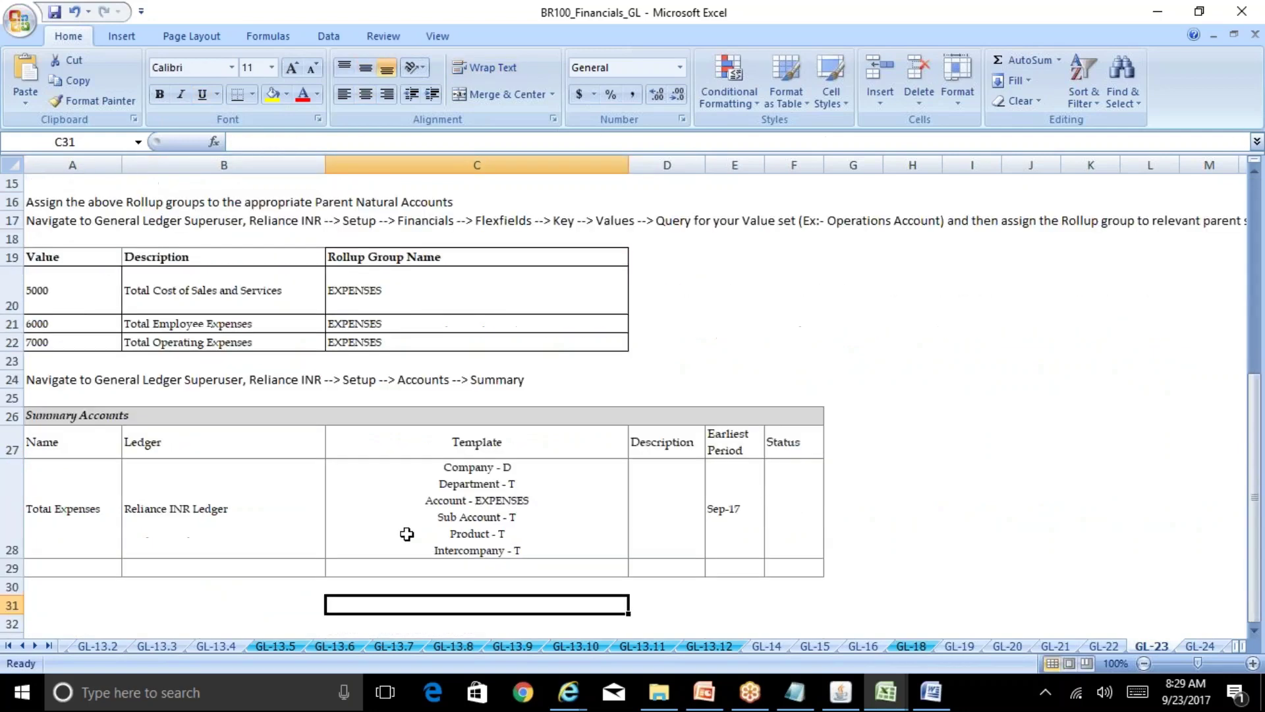
key(Up)
key(Up)
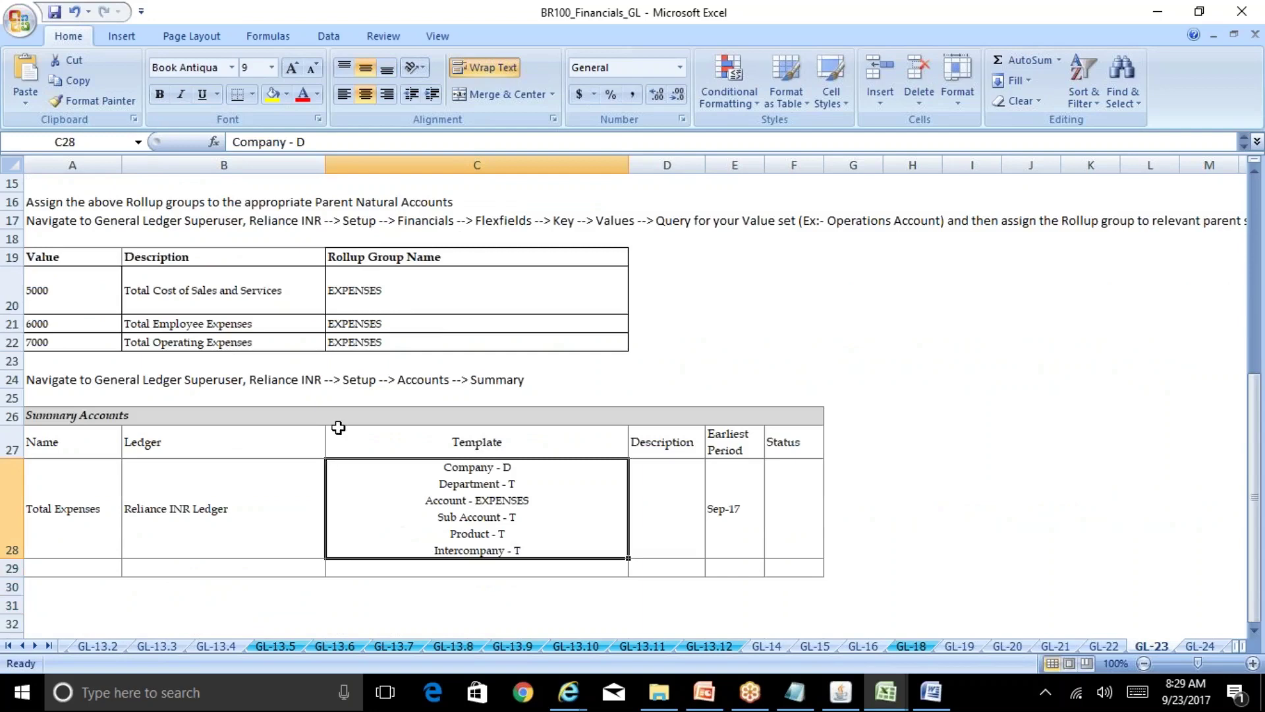
Return to Oracle Applications, open the Summary Accounts form from the Accounts setup and move its window clear of the Navigator
click(842, 703)
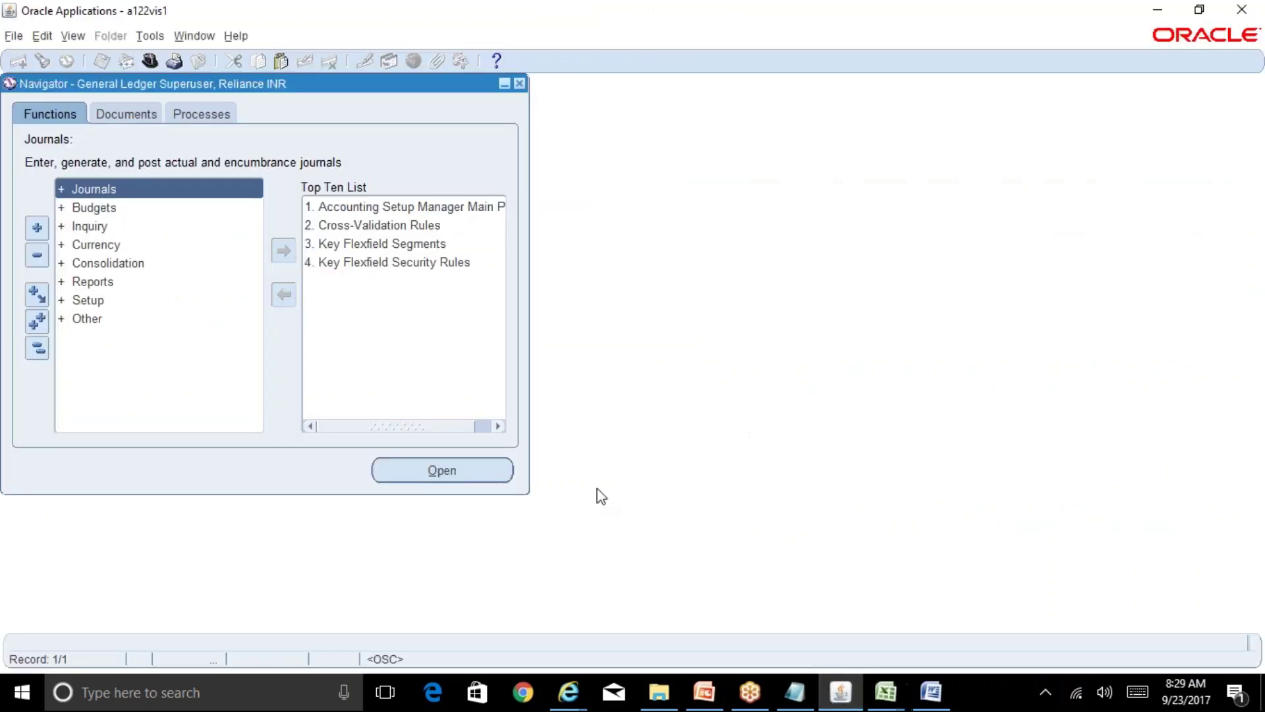
double_click(117, 302)
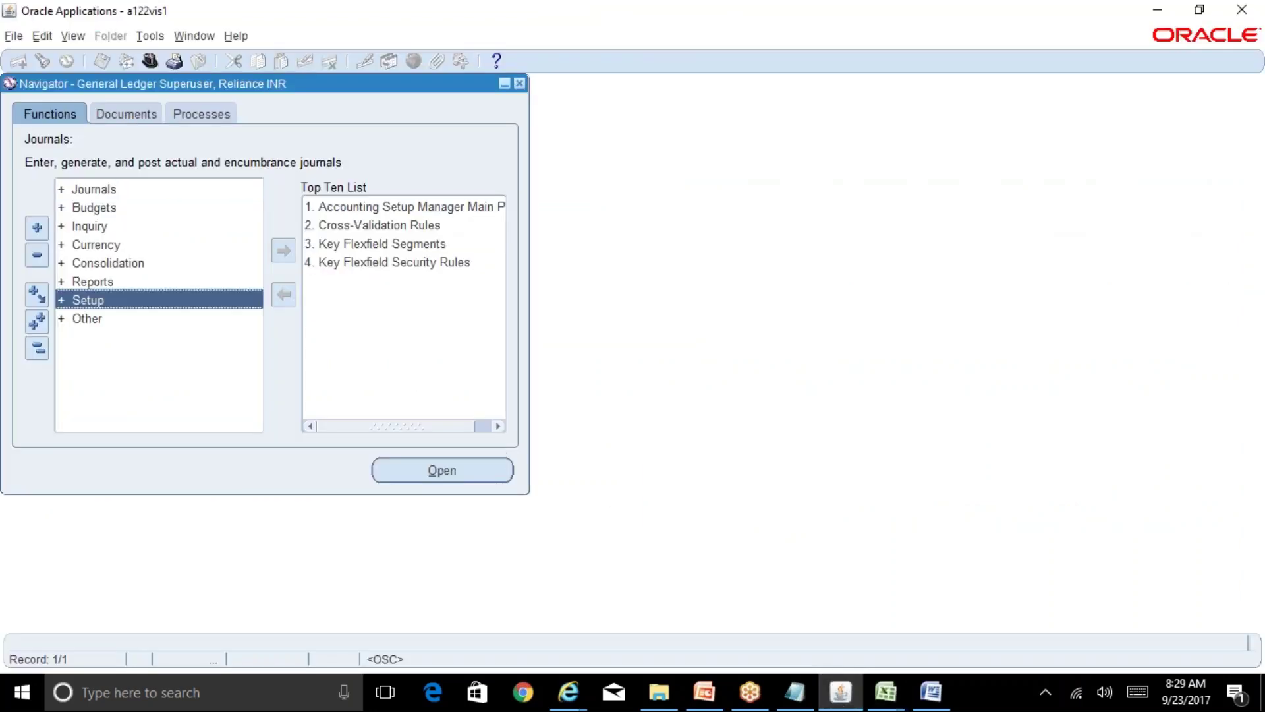
double_click(131, 338)
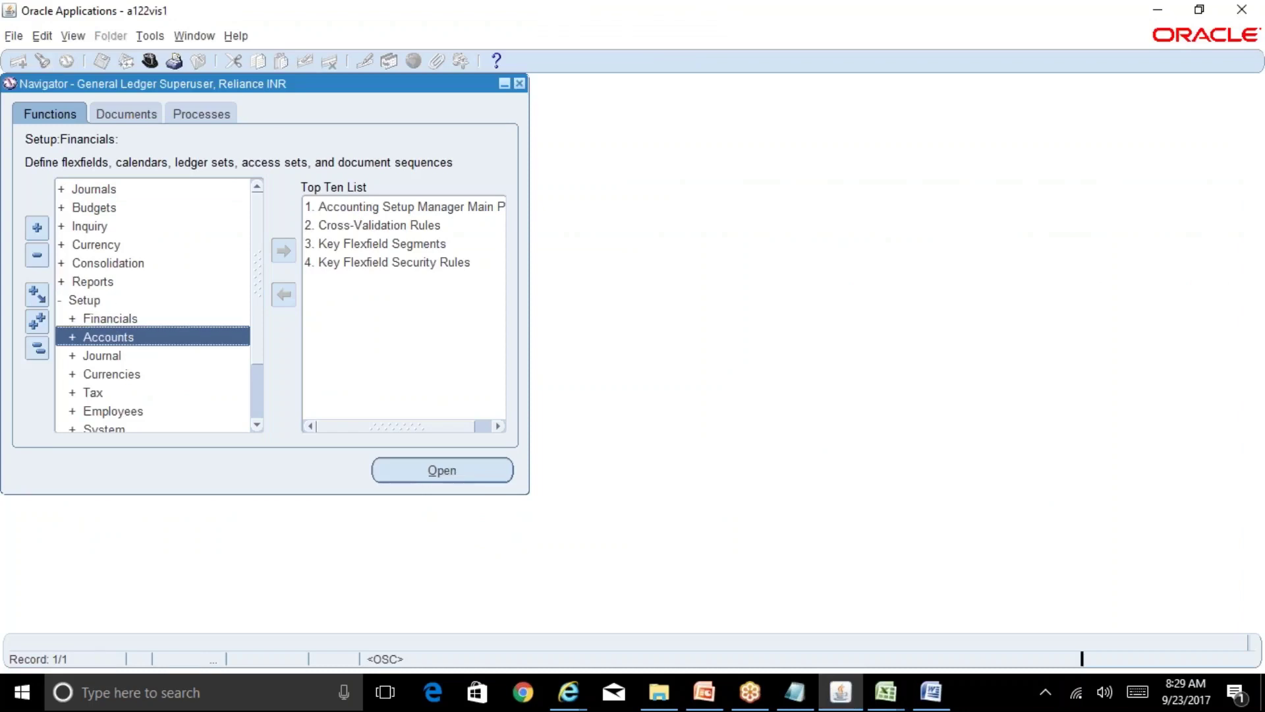
click(165, 373)
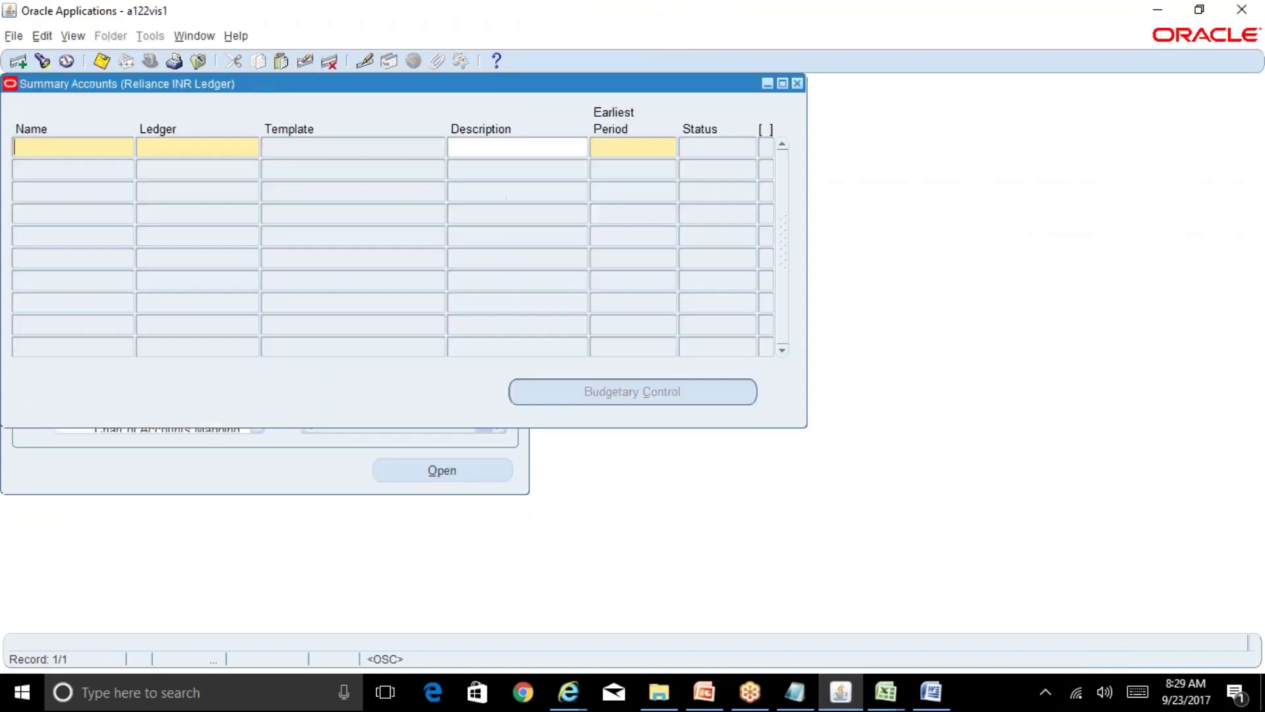
drag(321, 89, 549, 139)
Check the summary account name in the BR100_Financials_GL workbook and enter Total Expenses with Reliance INR Ledger in the Summary Accounts form
mouse_move(888, 693)
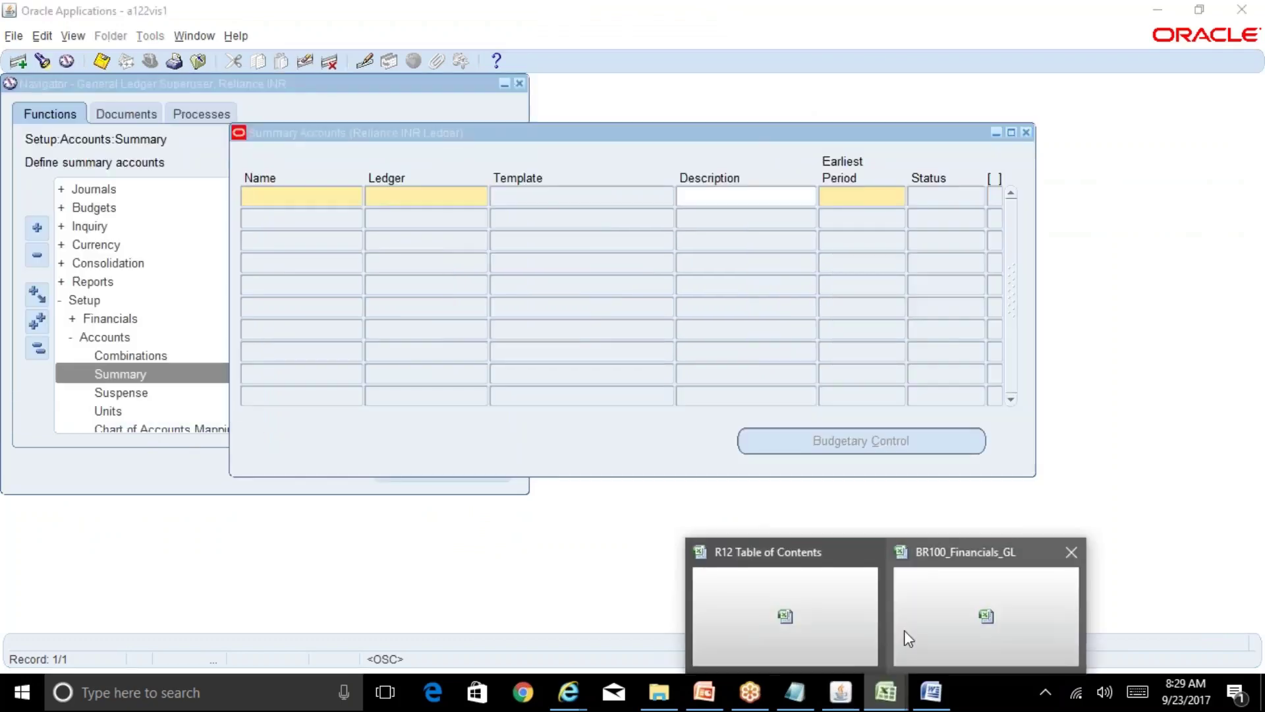
click(925, 626)
click(99, 498)
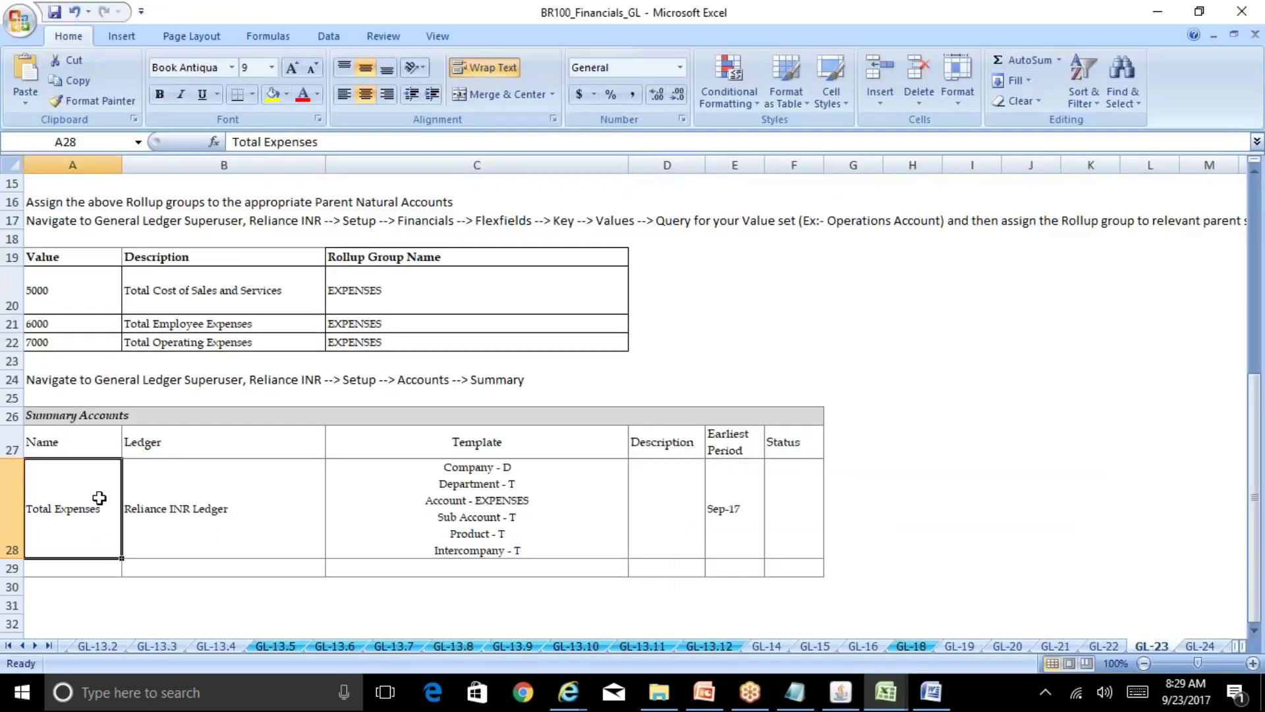
click(841, 692)
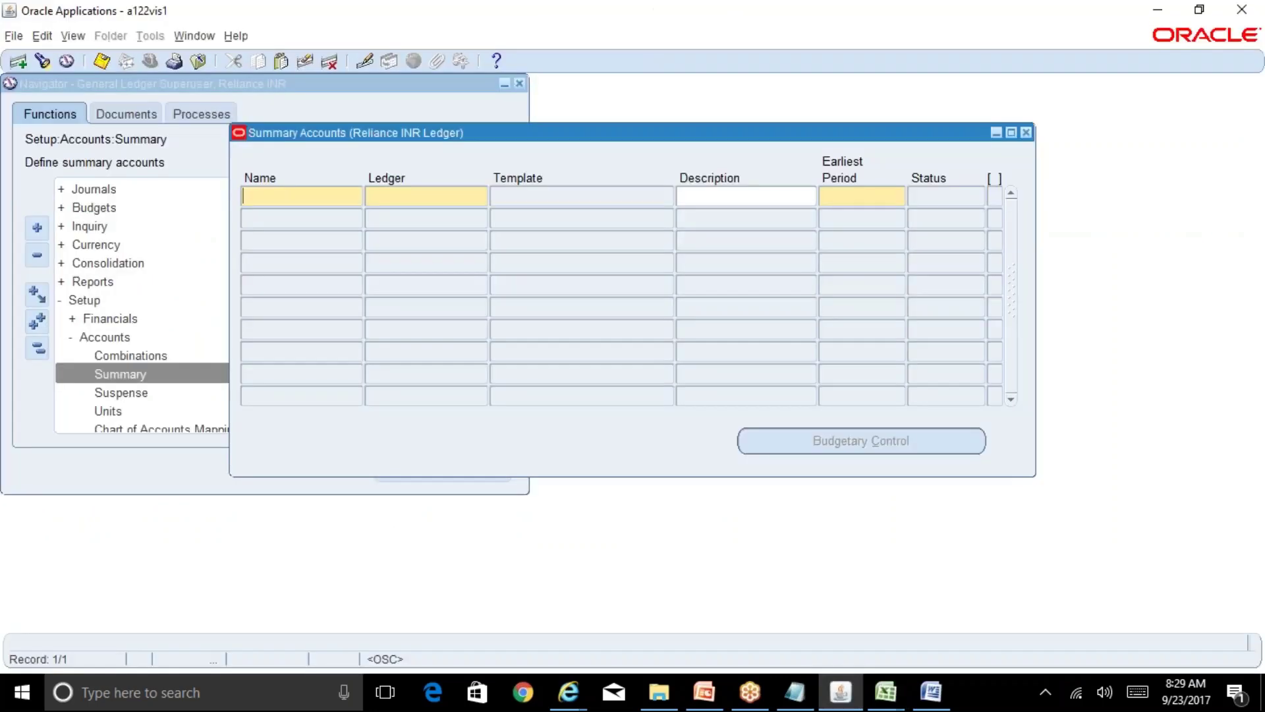
text(Total Expenses)
key(Tab)
key(Tab)
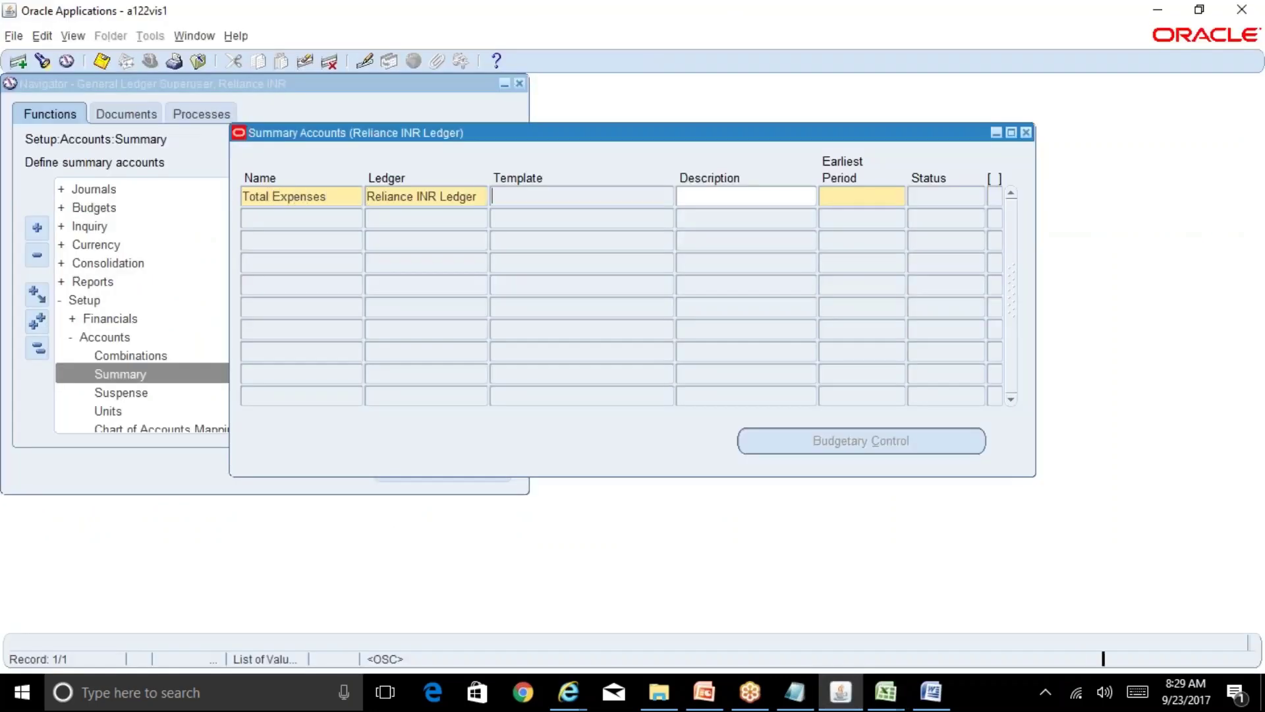
Open the template flexfield for Total Expenses and set Company to D (Detail) and Department to T (Total)
click(804, 466)
click(587, 201)
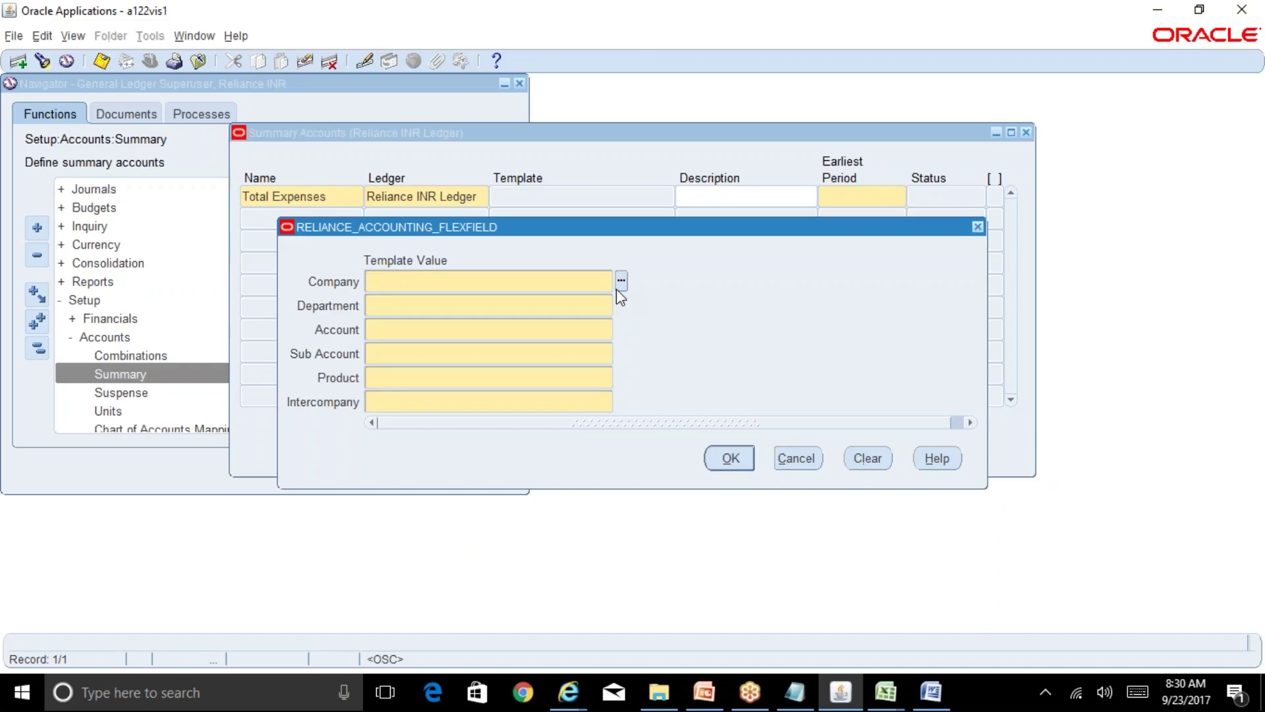
text(D)
click(622, 282)
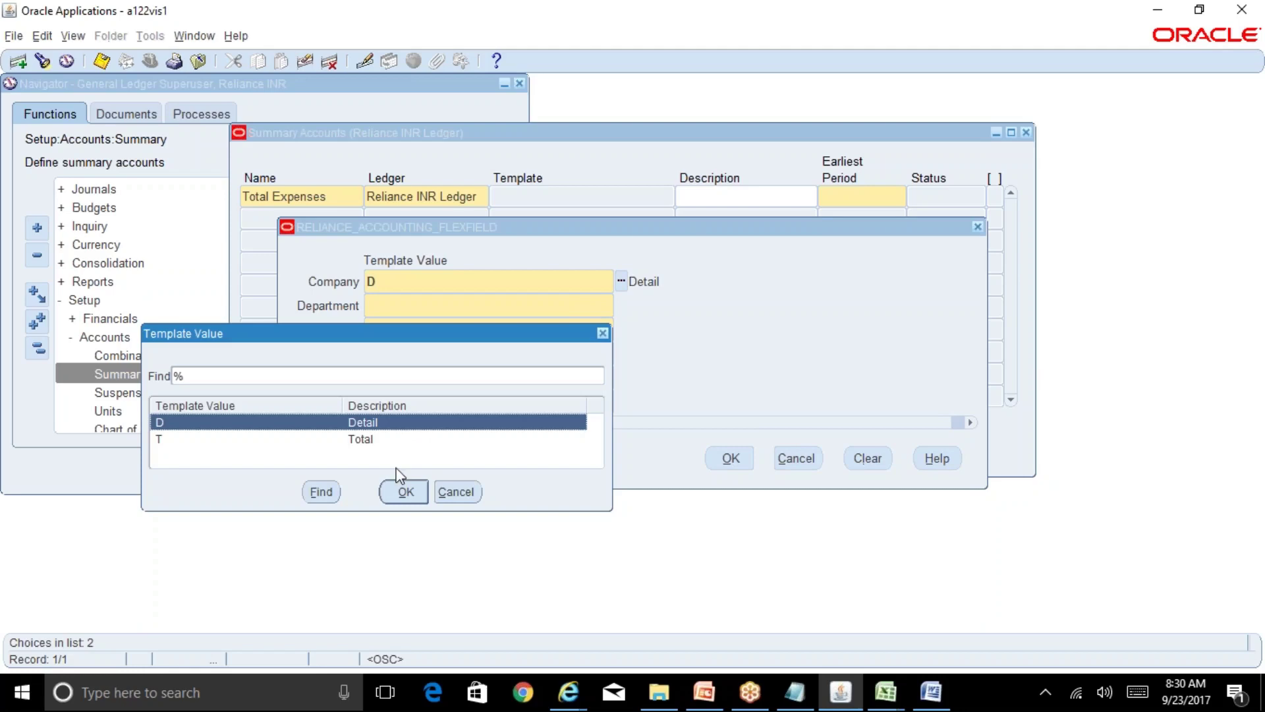
click(406, 492)
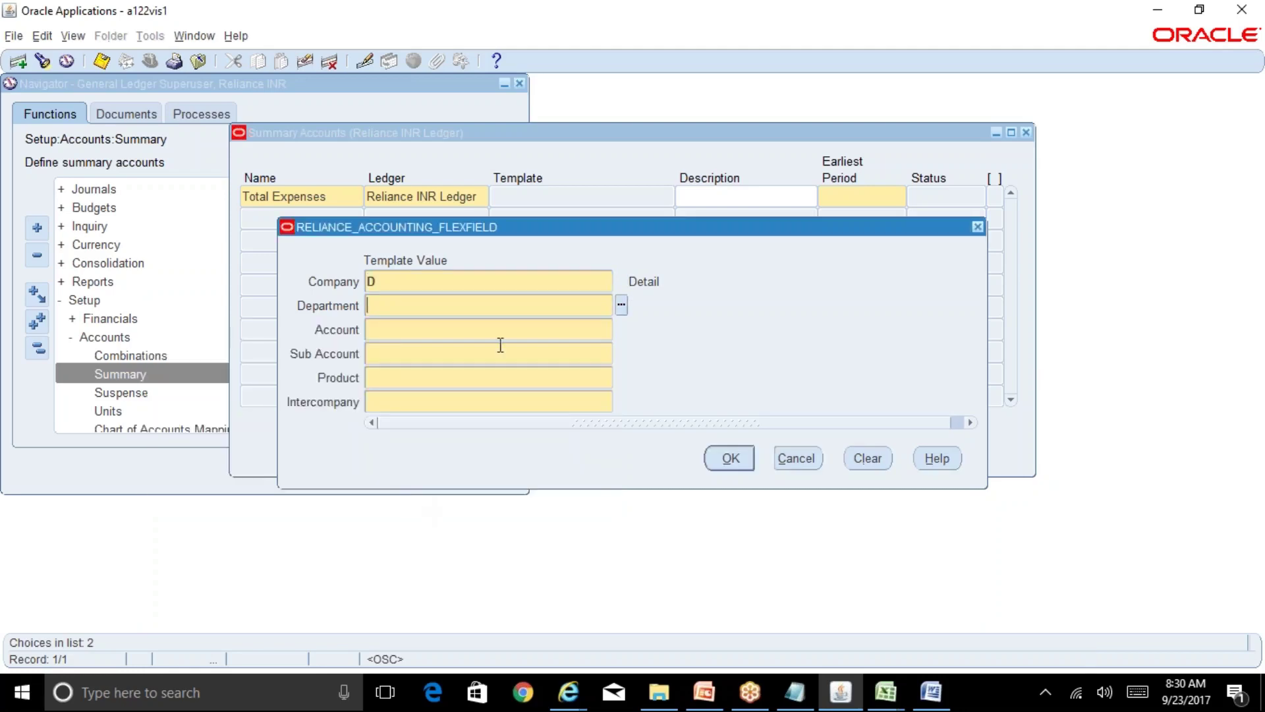
click(627, 311)
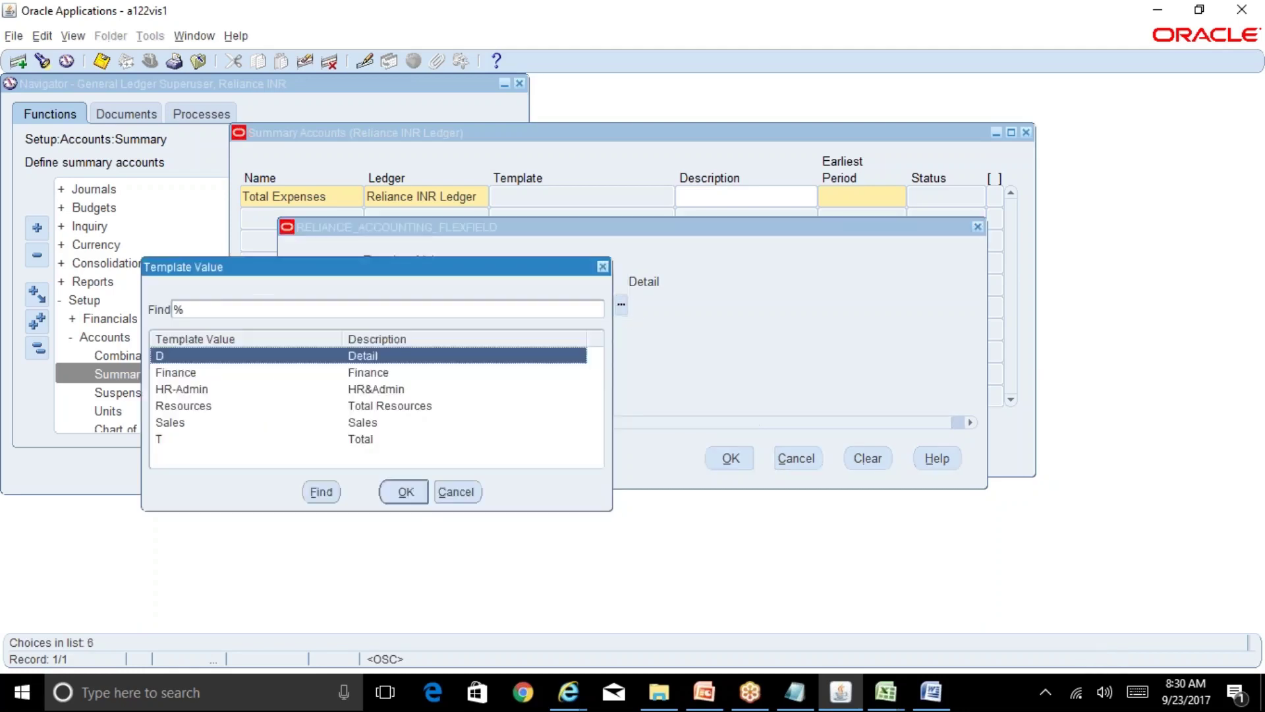
click(367, 446)
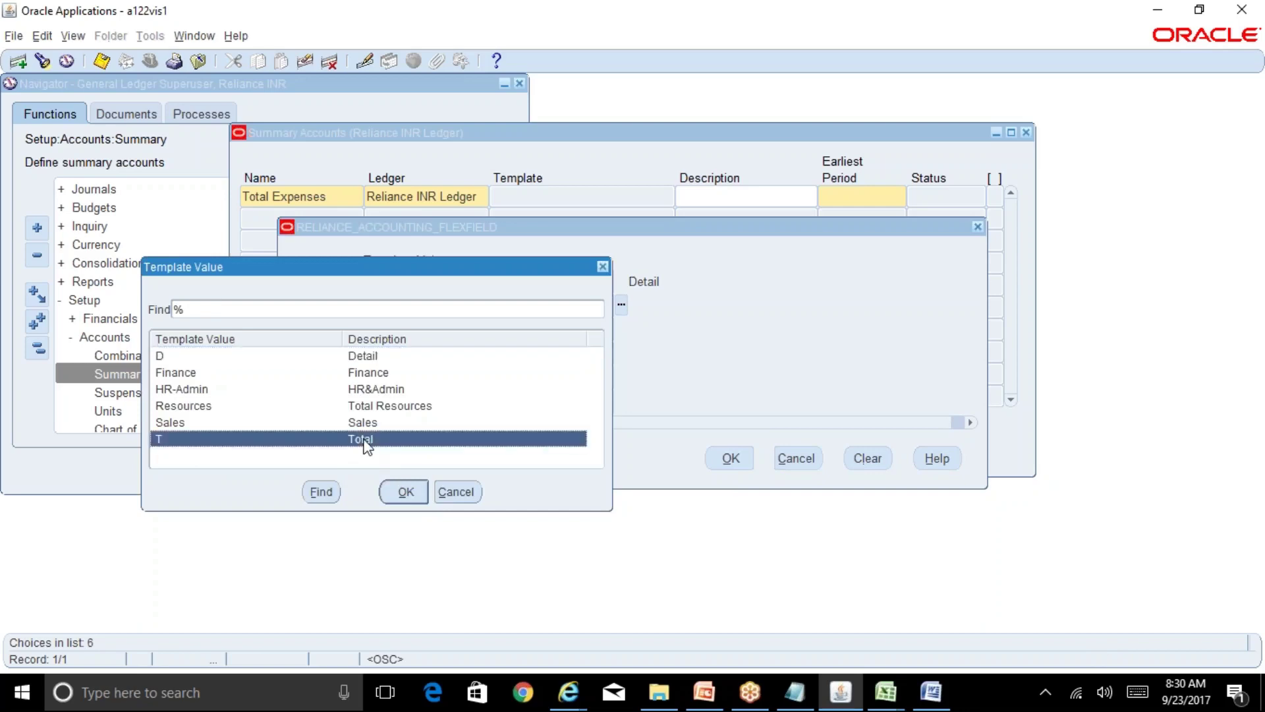
click(418, 492)
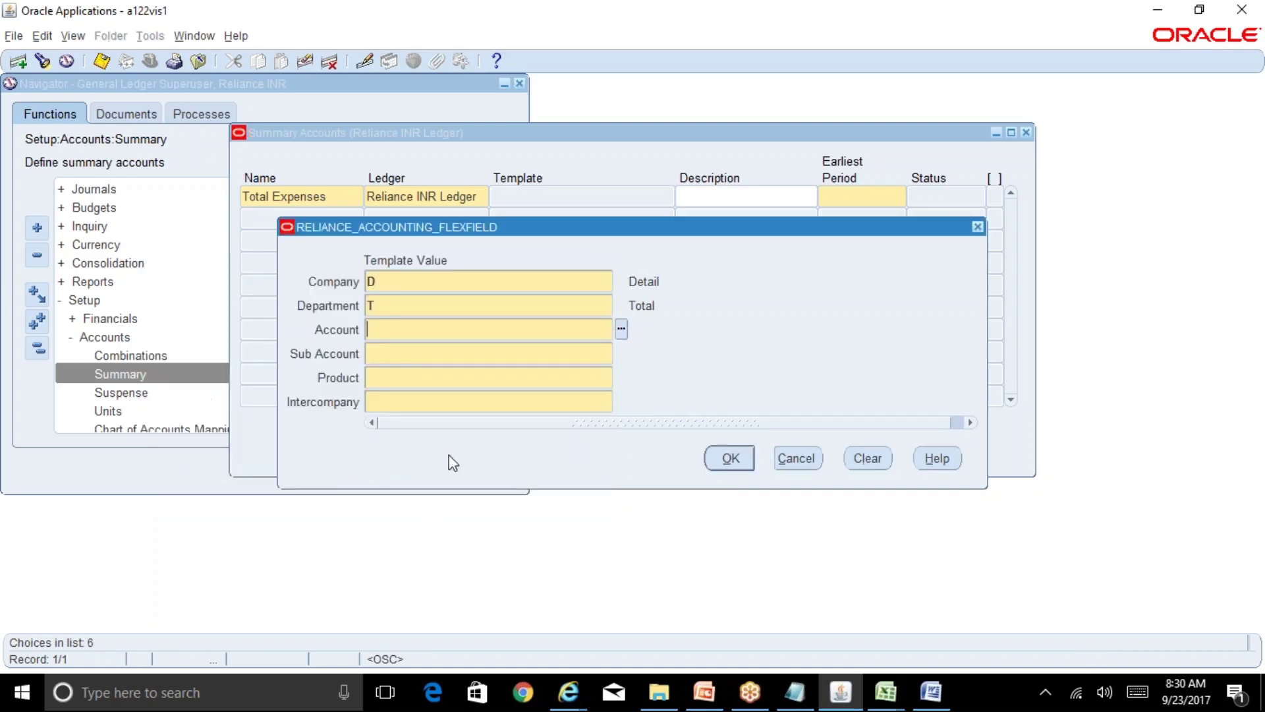
Set the template's Account segment to the Expenses rollup group and Sub Account to T (Total)
click(621, 330)
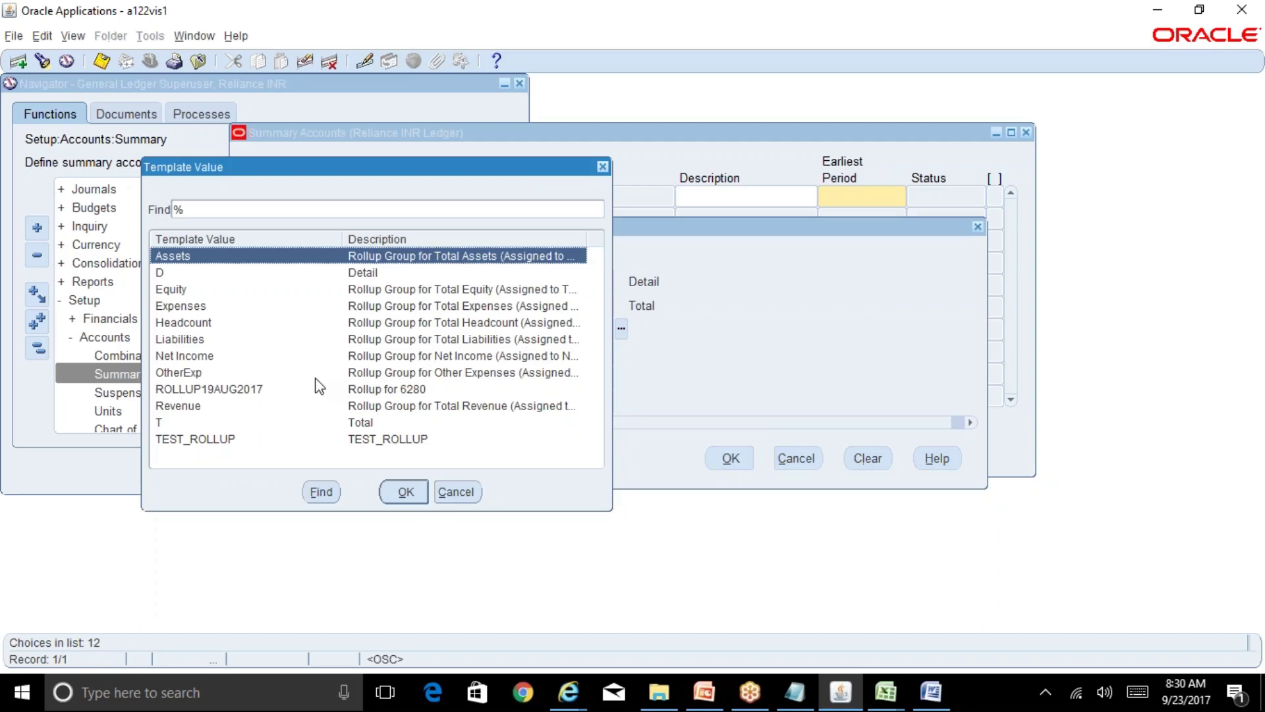
click(201, 307)
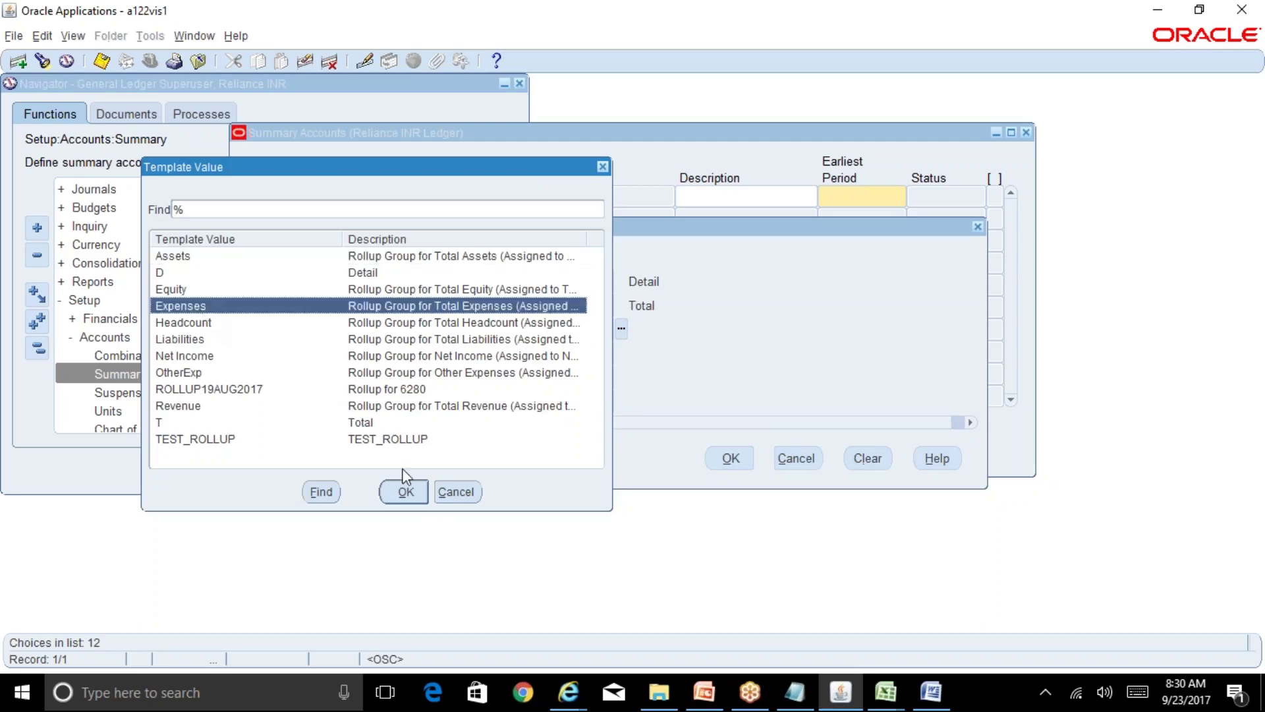
click(418, 493)
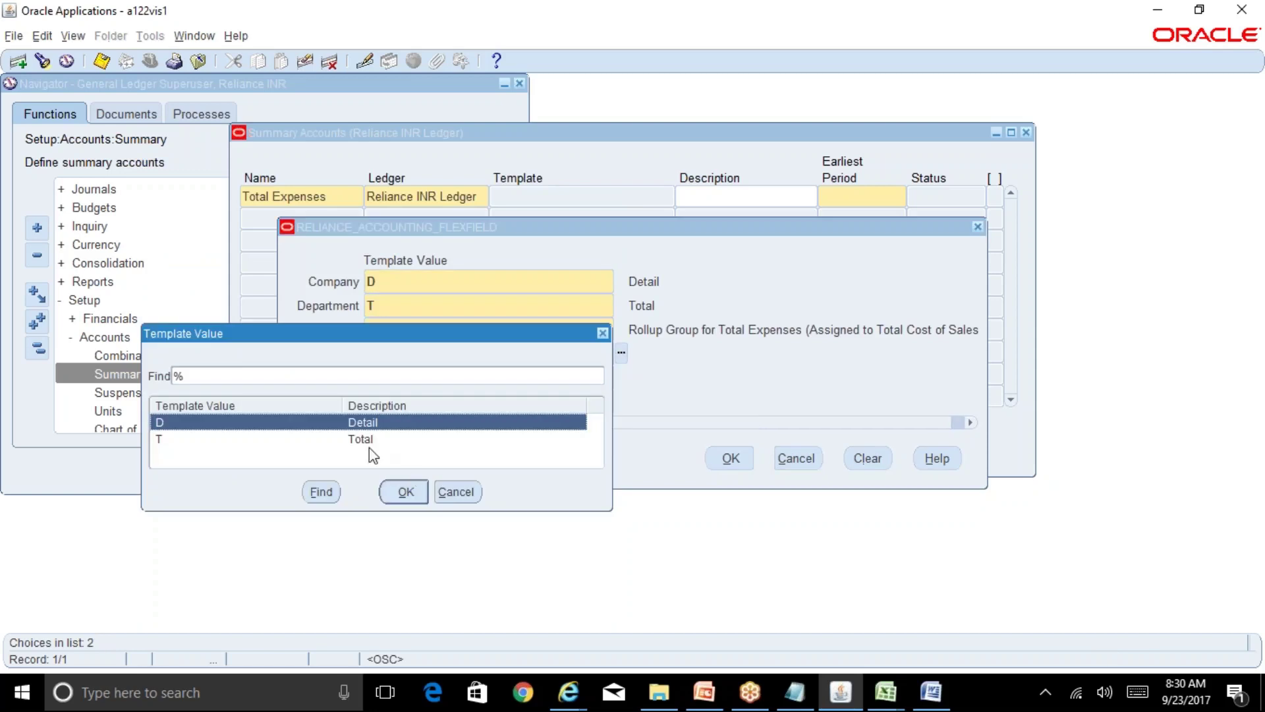
click(369, 446)
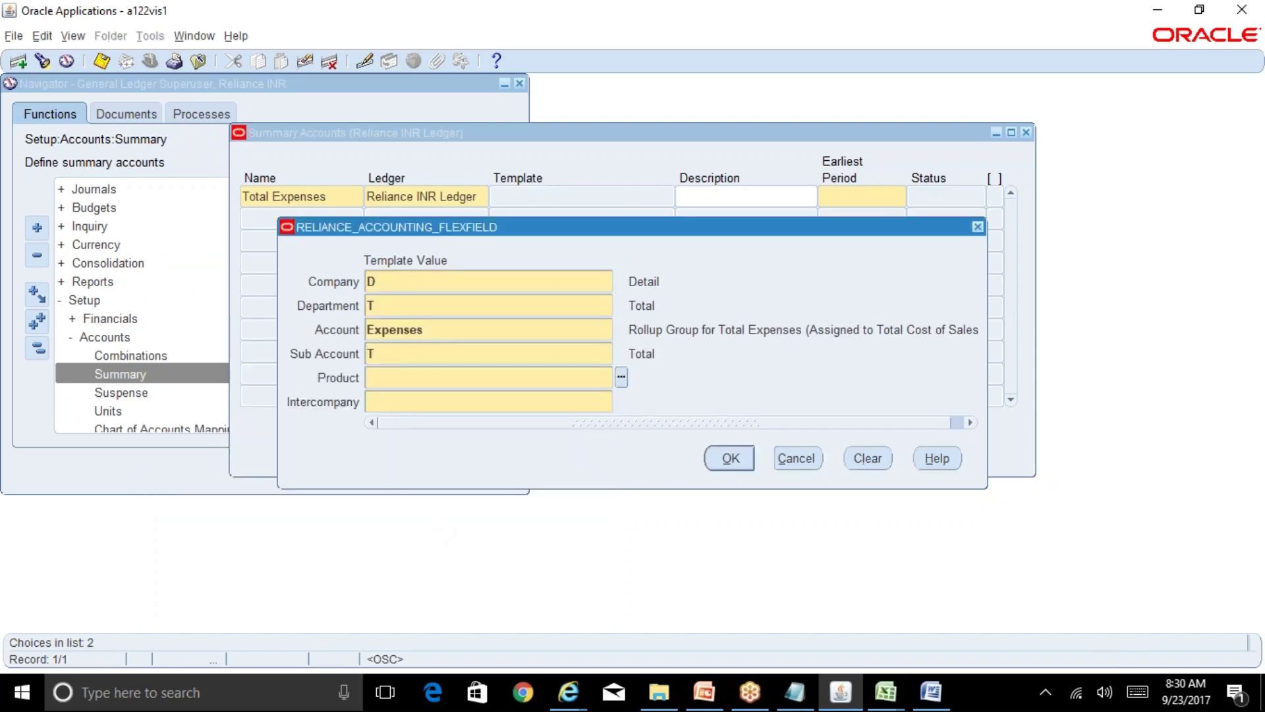
Set the template's Product and Intercompany segments to T (Total)
text(T)
key(Tab)
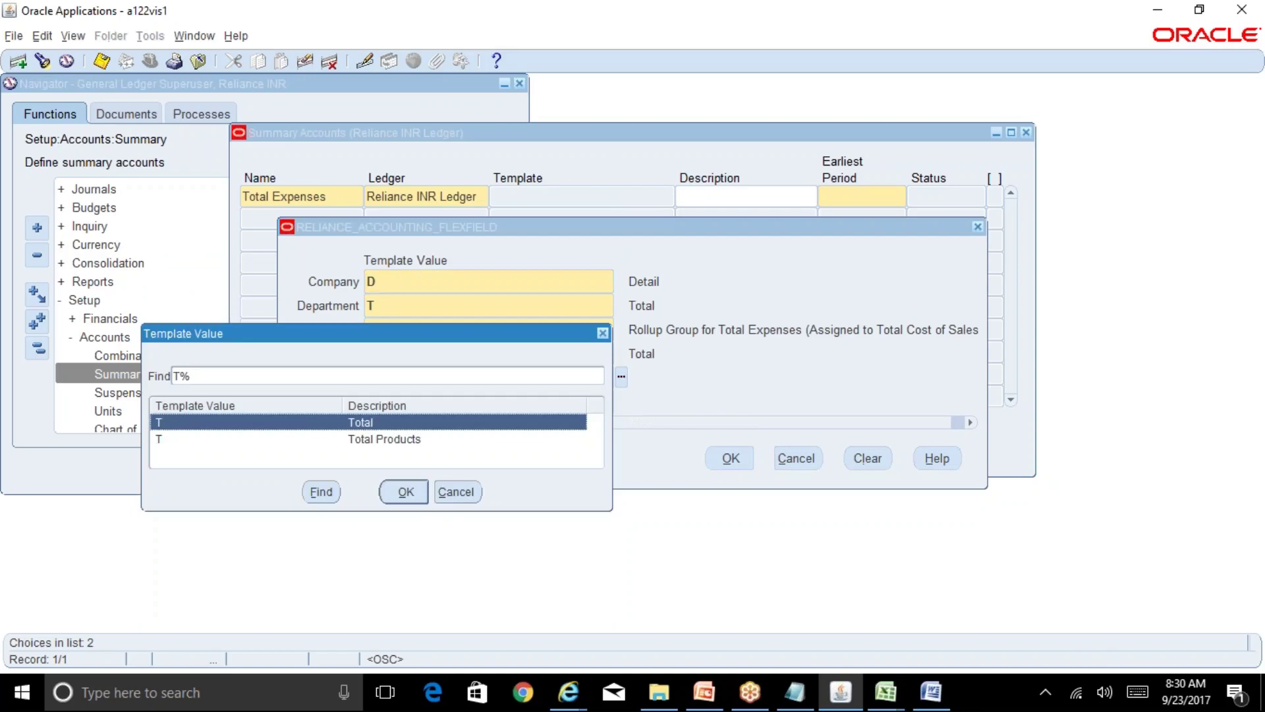
key(Return)
key(ctrl+l)
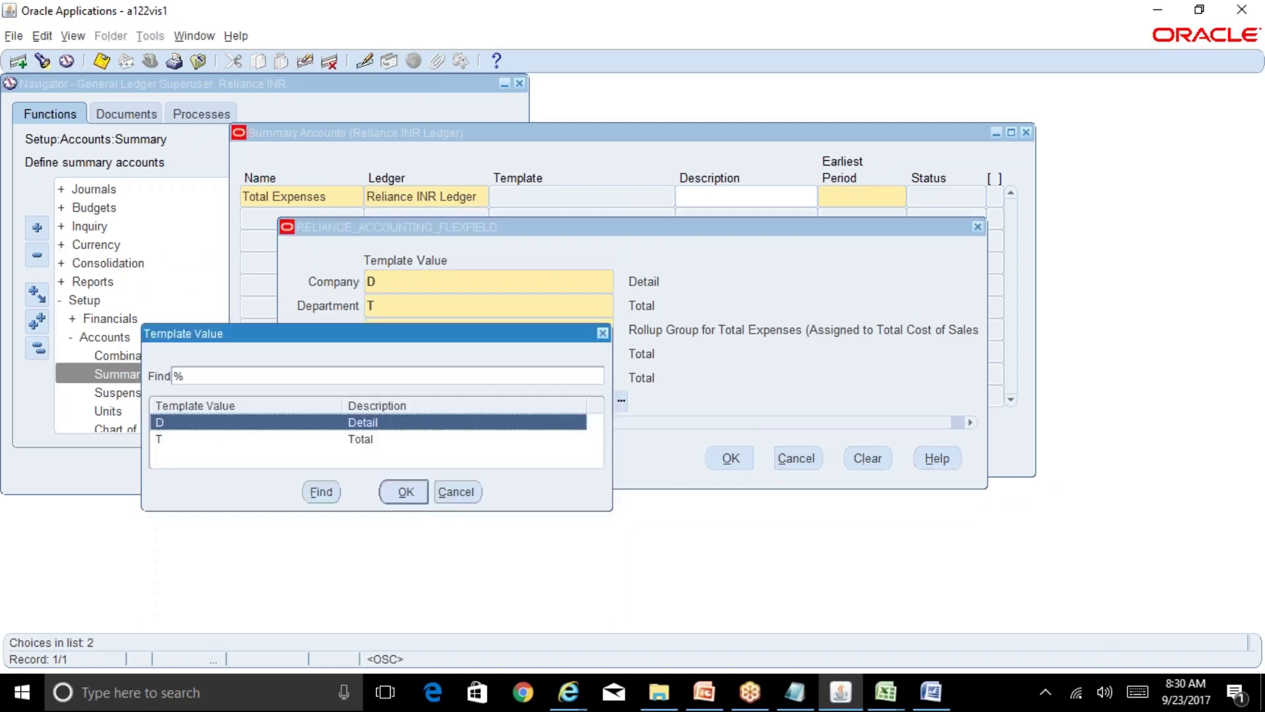
key(Down)
key(Return)
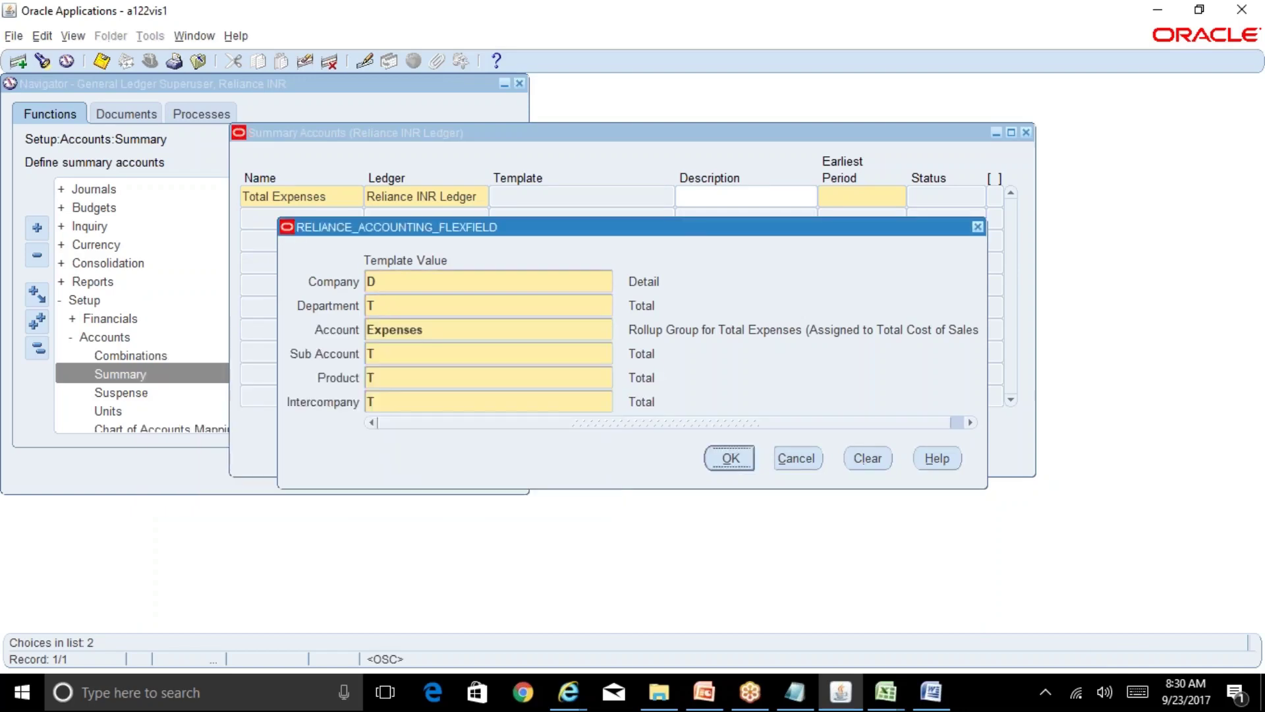
Compare the template segments with the Summary Accounts table in the BR100_Financials_GL workbook and accept the Total Expenses template flexfield
mouse_move(876, 700)
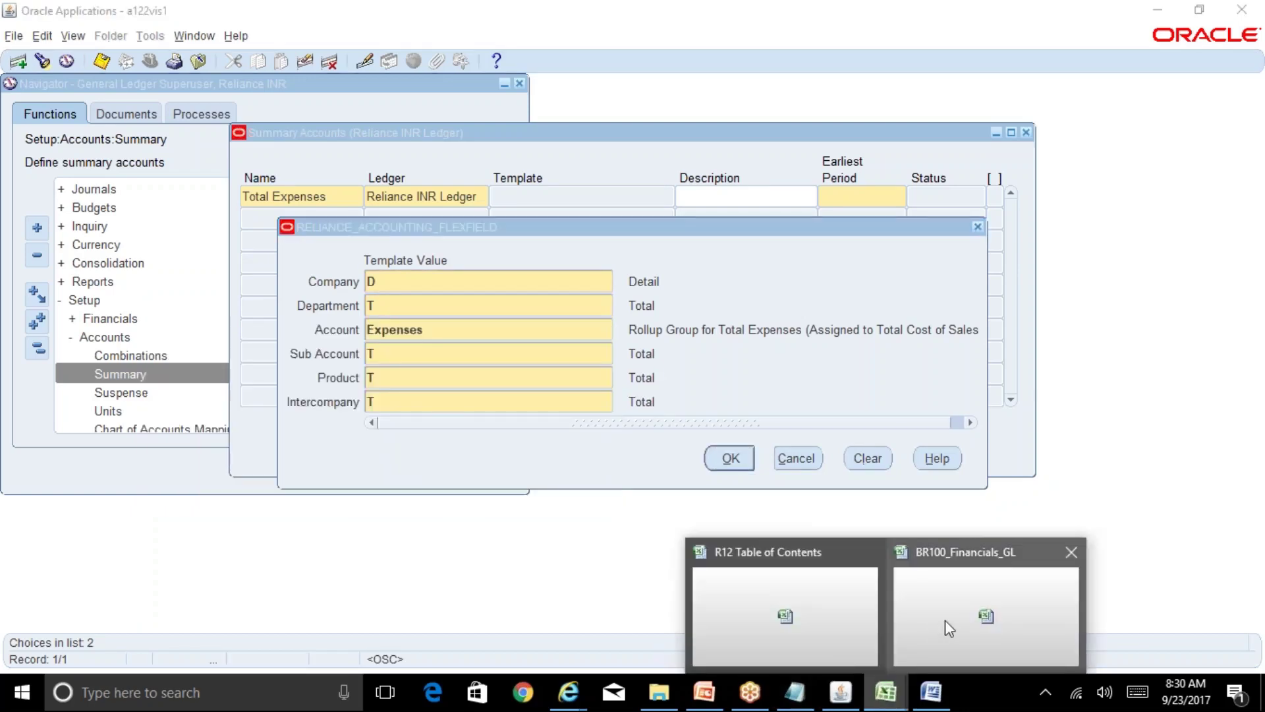
click(945, 619)
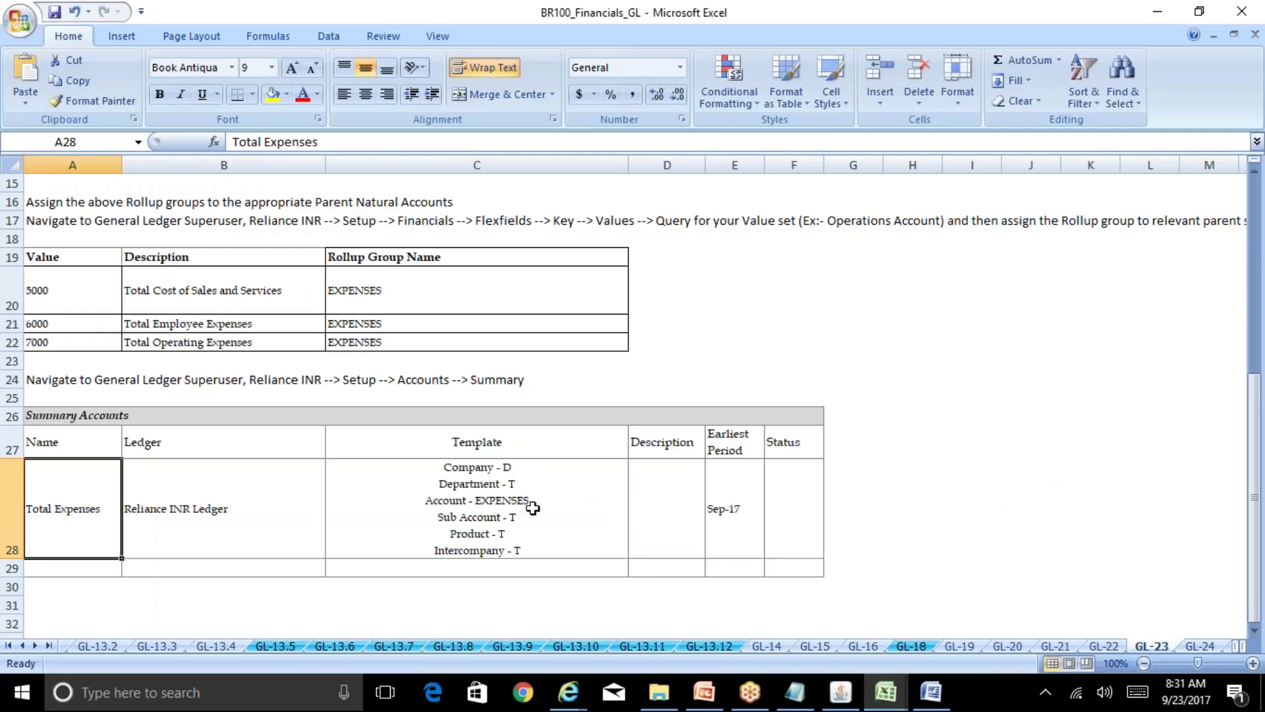
click(842, 696)
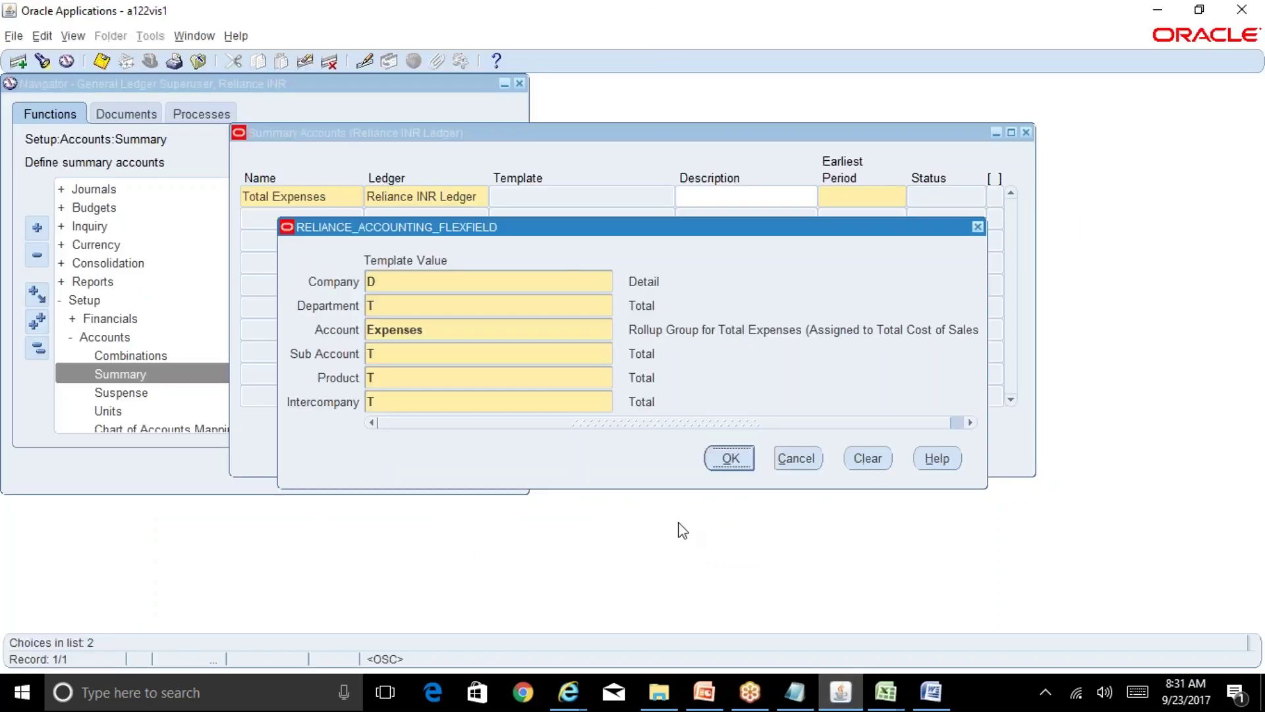
click(730, 458)
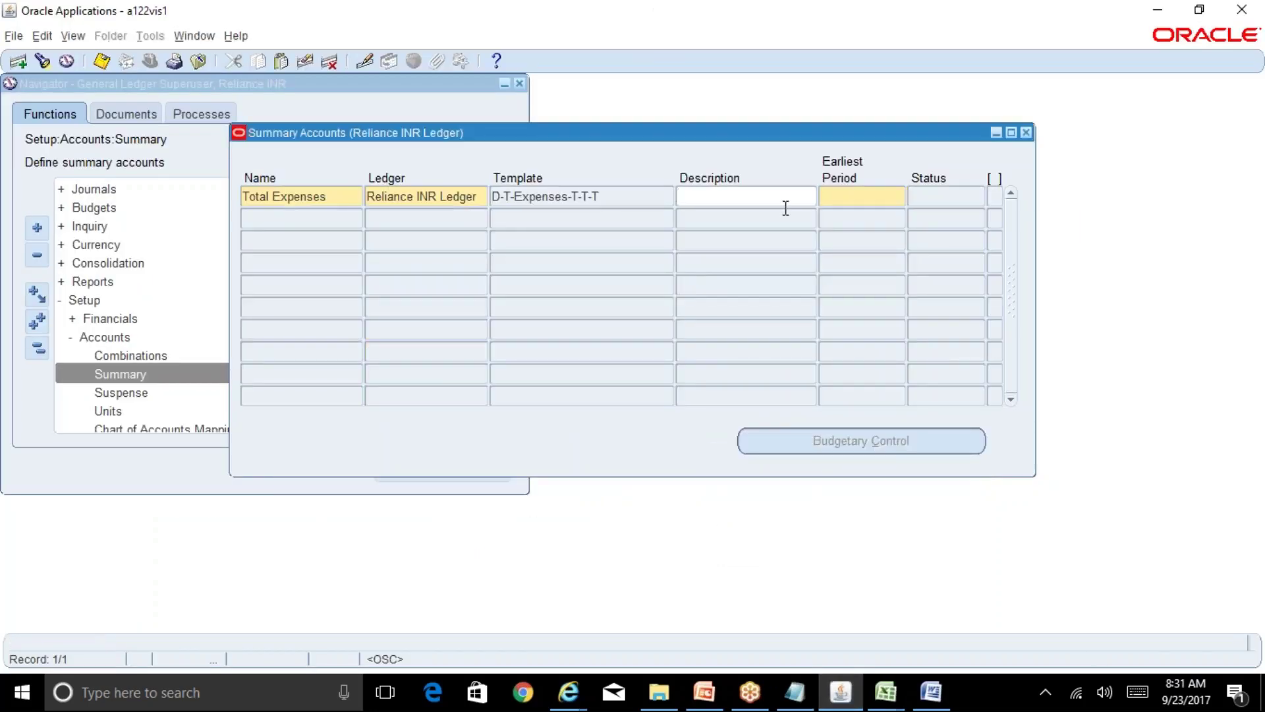
Set the Earliest Period of Total Expenses to SEP-17, save the summary account and close the Summary Accounts form
key(Tab)
text(sep-17)
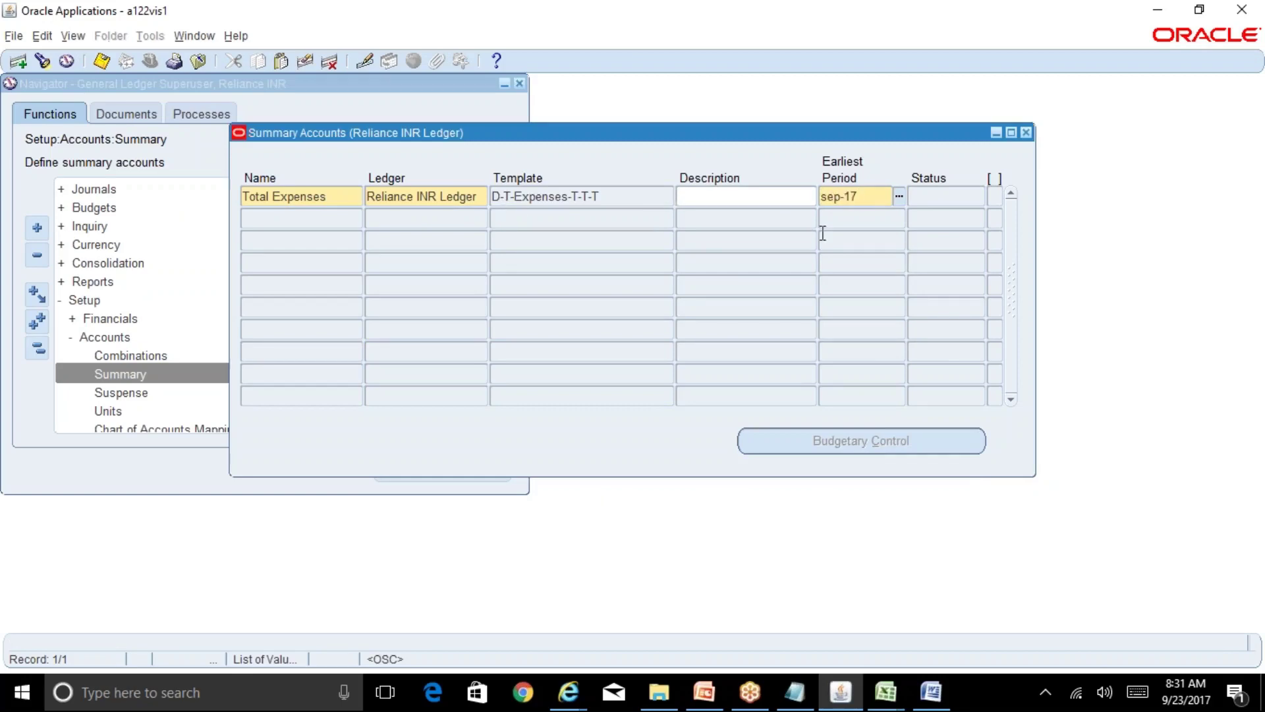
key(ctrl+s)
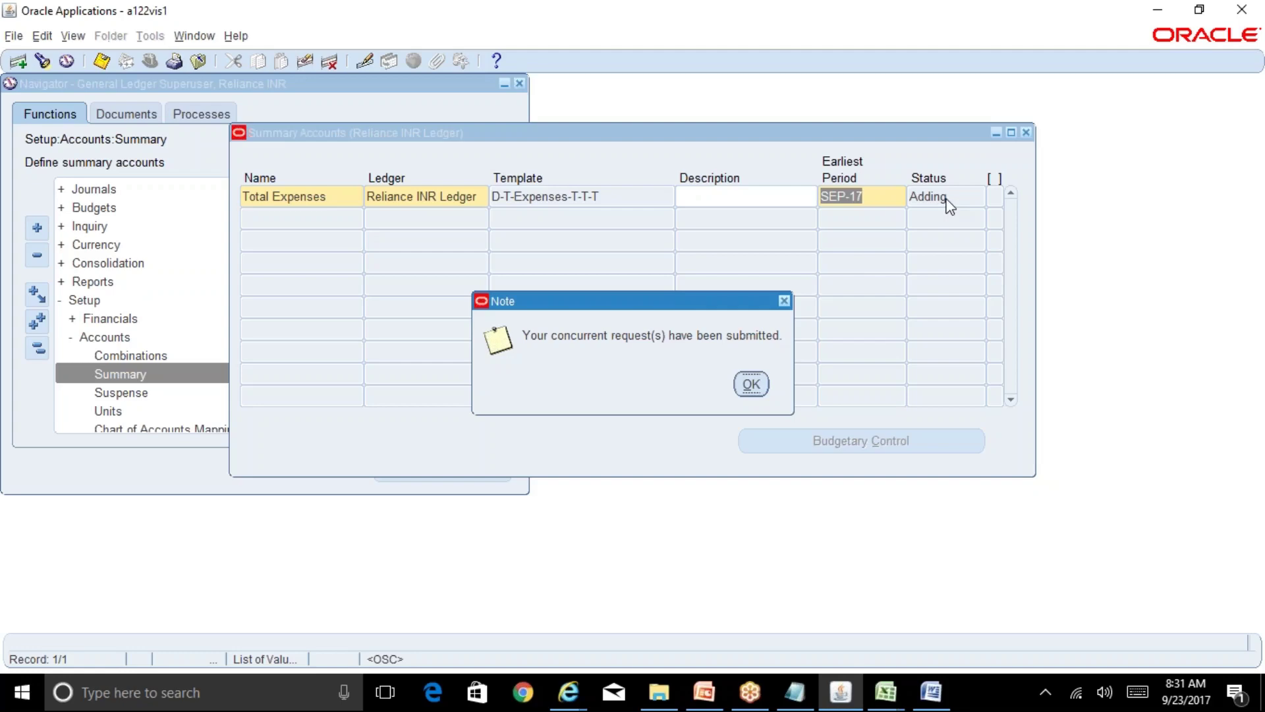
click(752, 385)
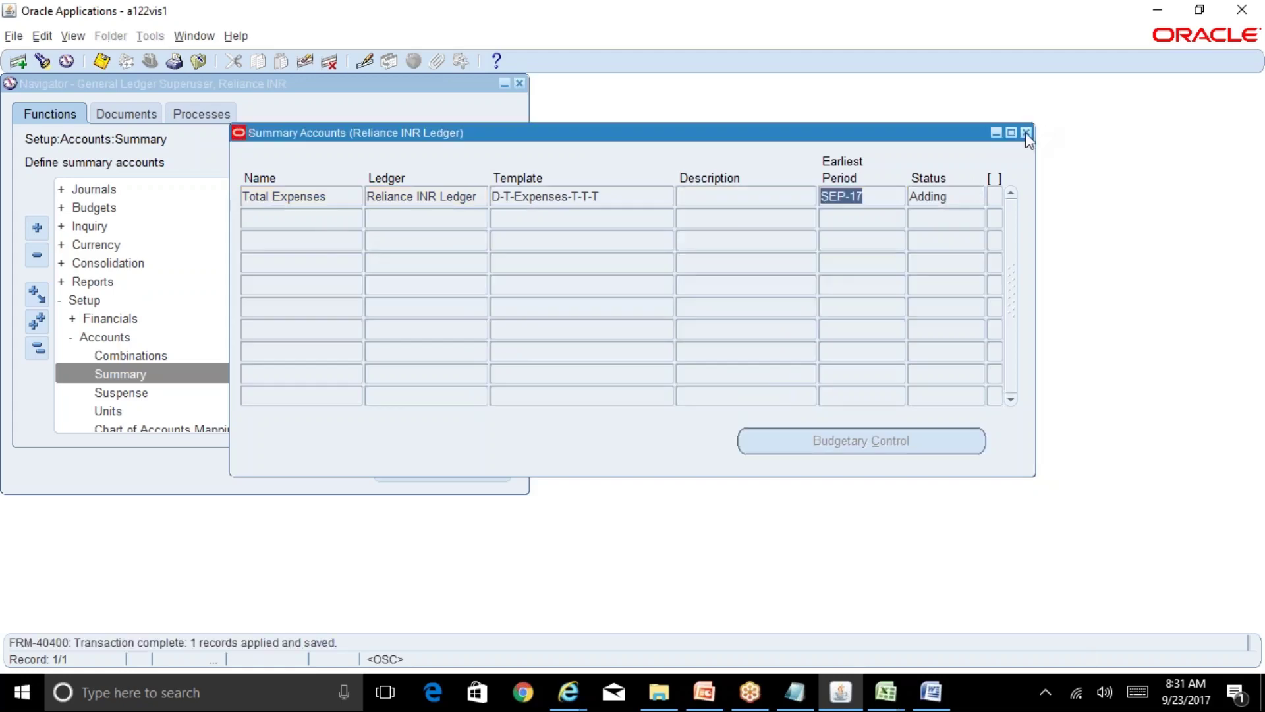
click(1026, 133)
Find all of my concurrent requests, ordered by Request ID for the past 7 days
click(73, 36)
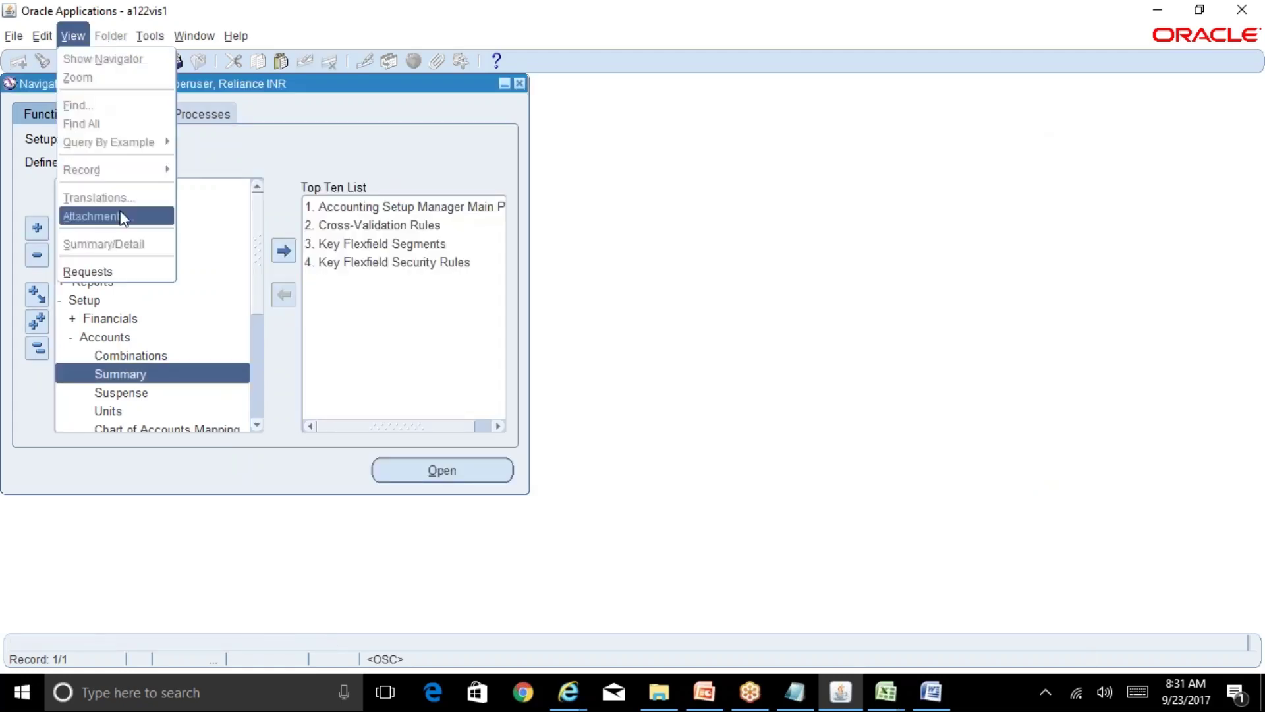
click(132, 268)
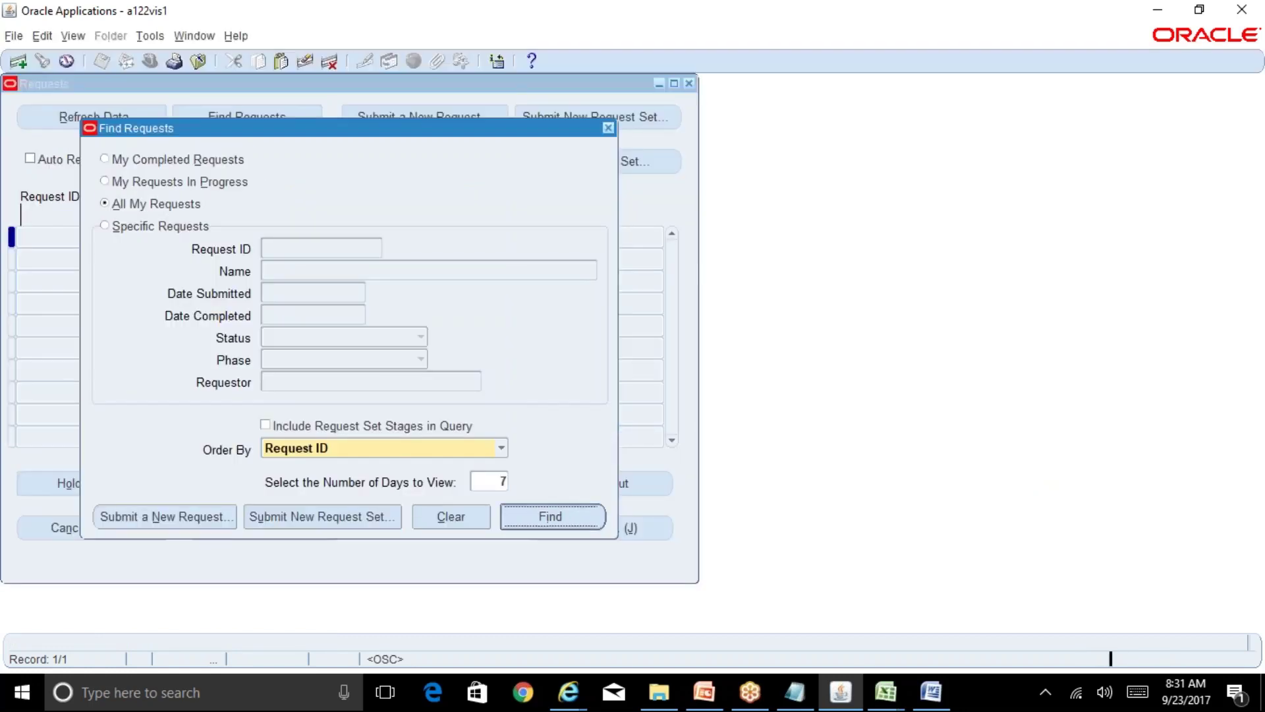
click(551, 518)
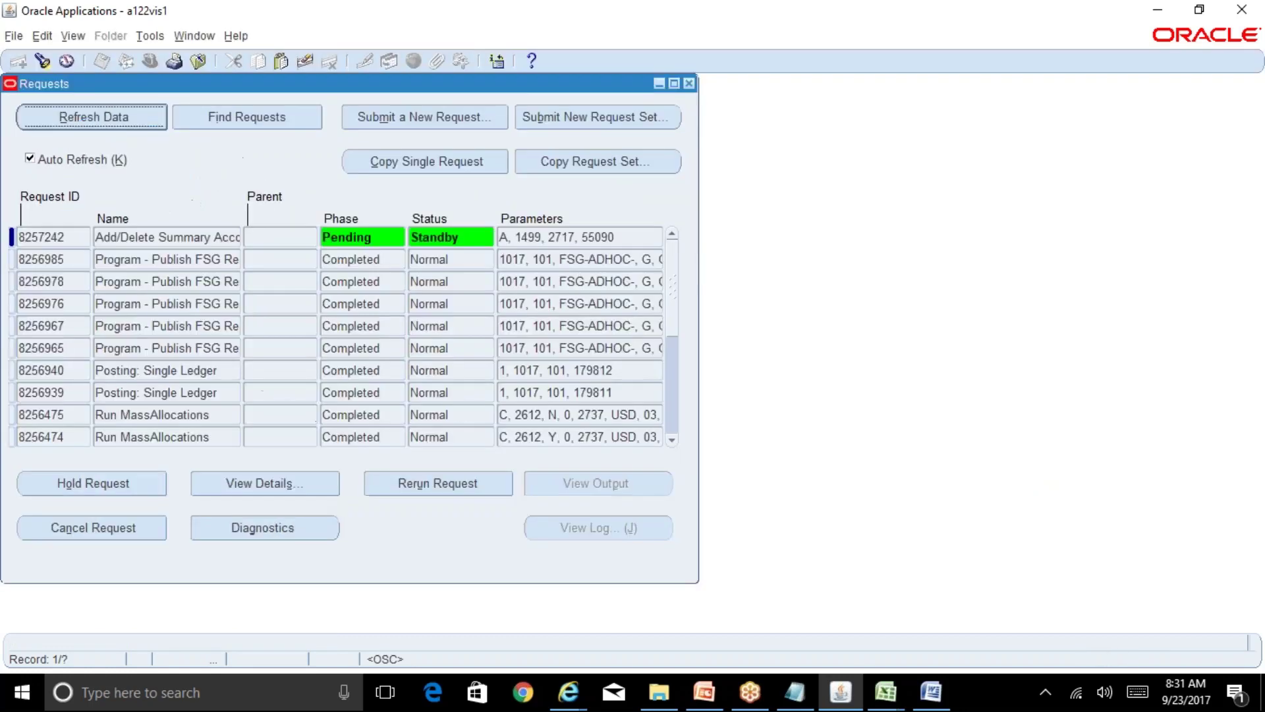
Read the full name of the Add/Delete Summary Accounts request and refresh the request list to track its phase and status
click(117, 120)
click(174, 239)
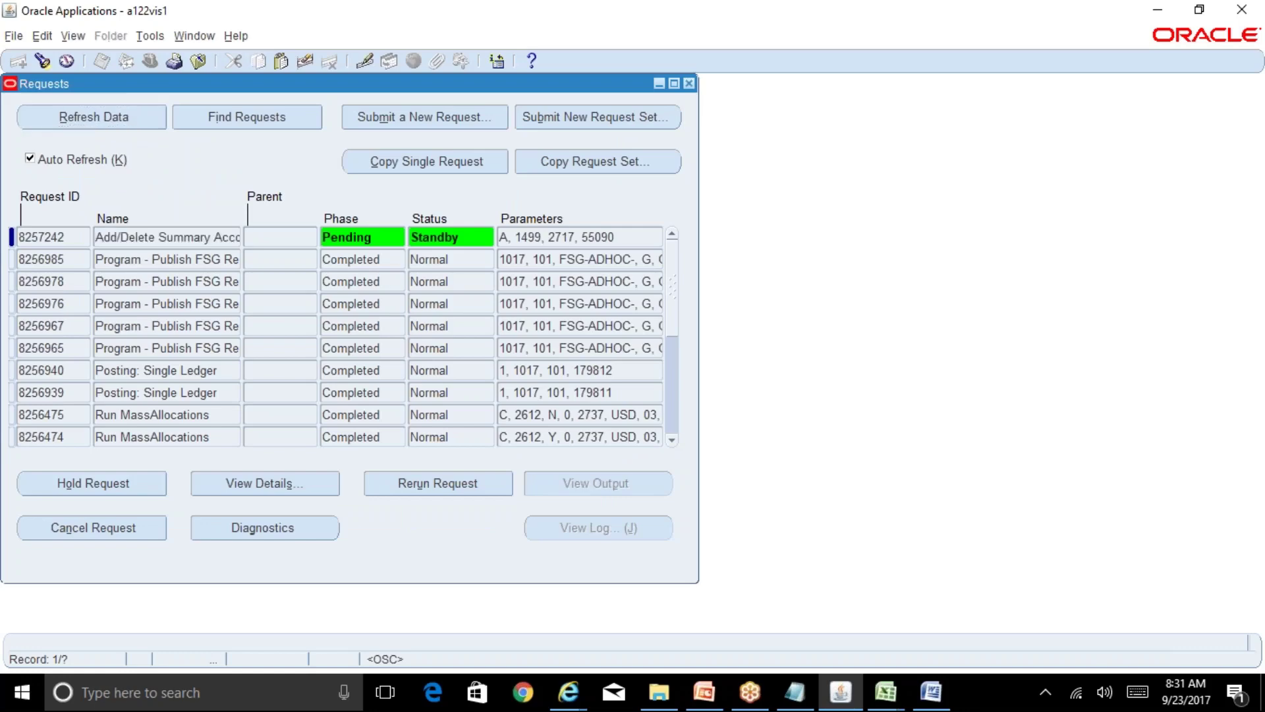
key(Right)
key(Right)
key(Right)
key(Right)
key(Right)
key(Right)
key(Right)
key(Right)
key(Right)
key(Right)
key(Right)
key(Right)
key(Right)
key(Right)
key(Right)
key(Right)
key(Right)
key(Right)
key(Right)
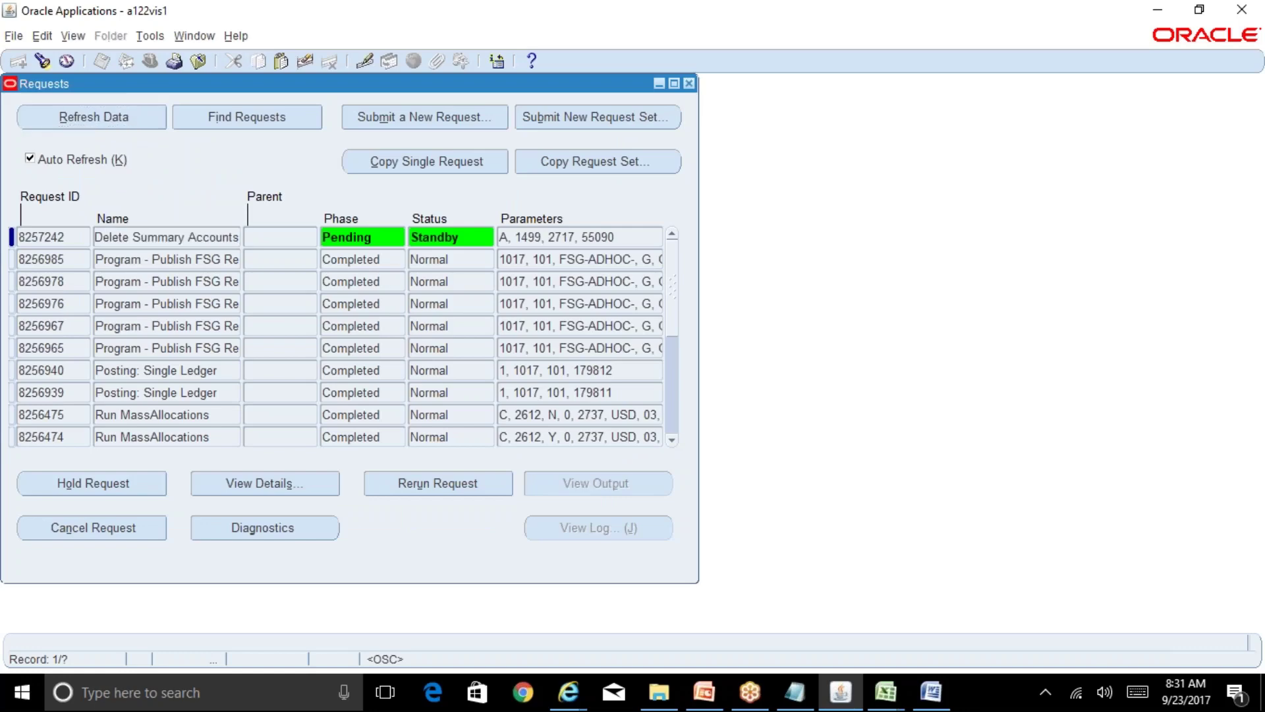
click(93, 117)
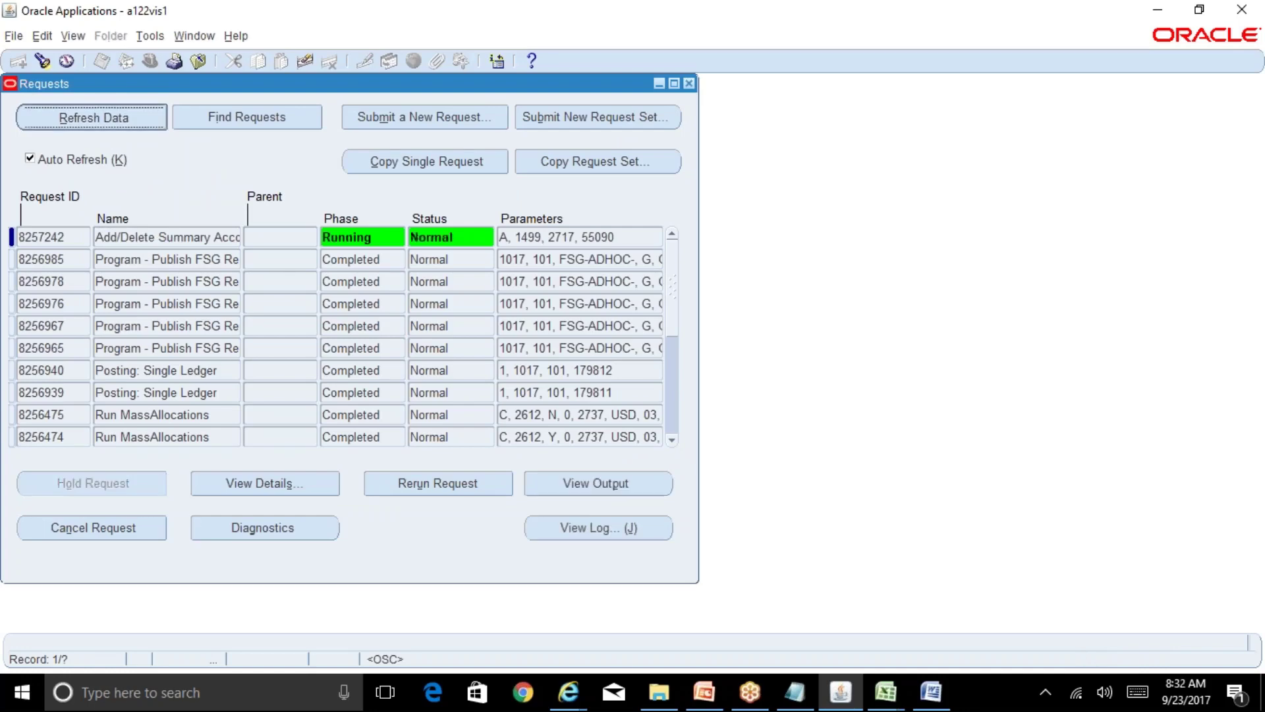
key(alt+r)
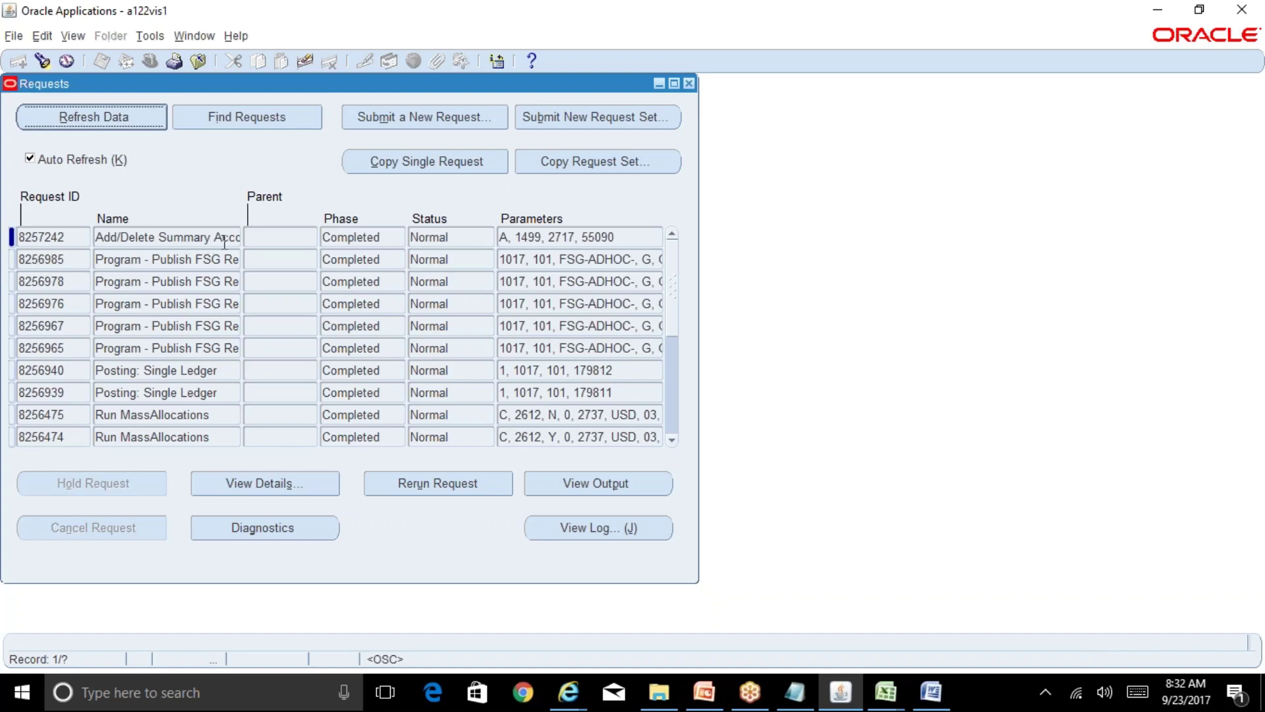
Close the requests list, query all records in the Summary Accounts form to check the status of Total Expenses, and close the form
click(688, 84)
double_click(204, 387)
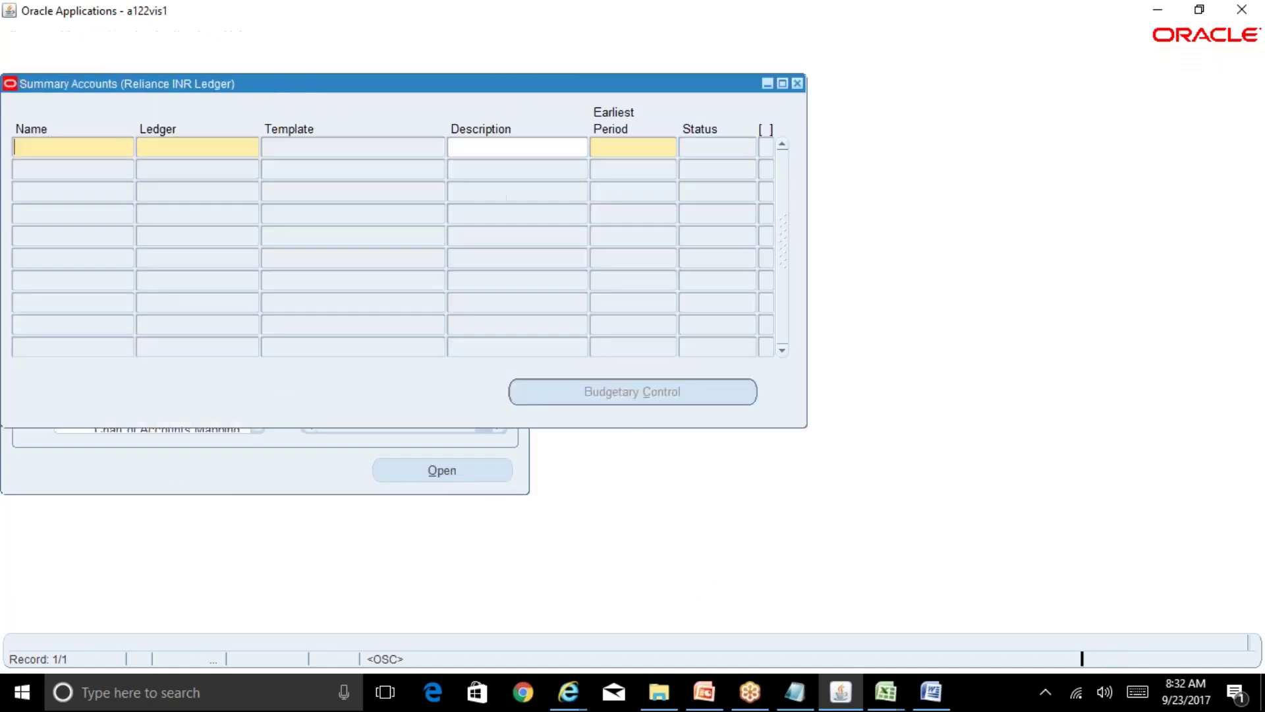
key(F11)
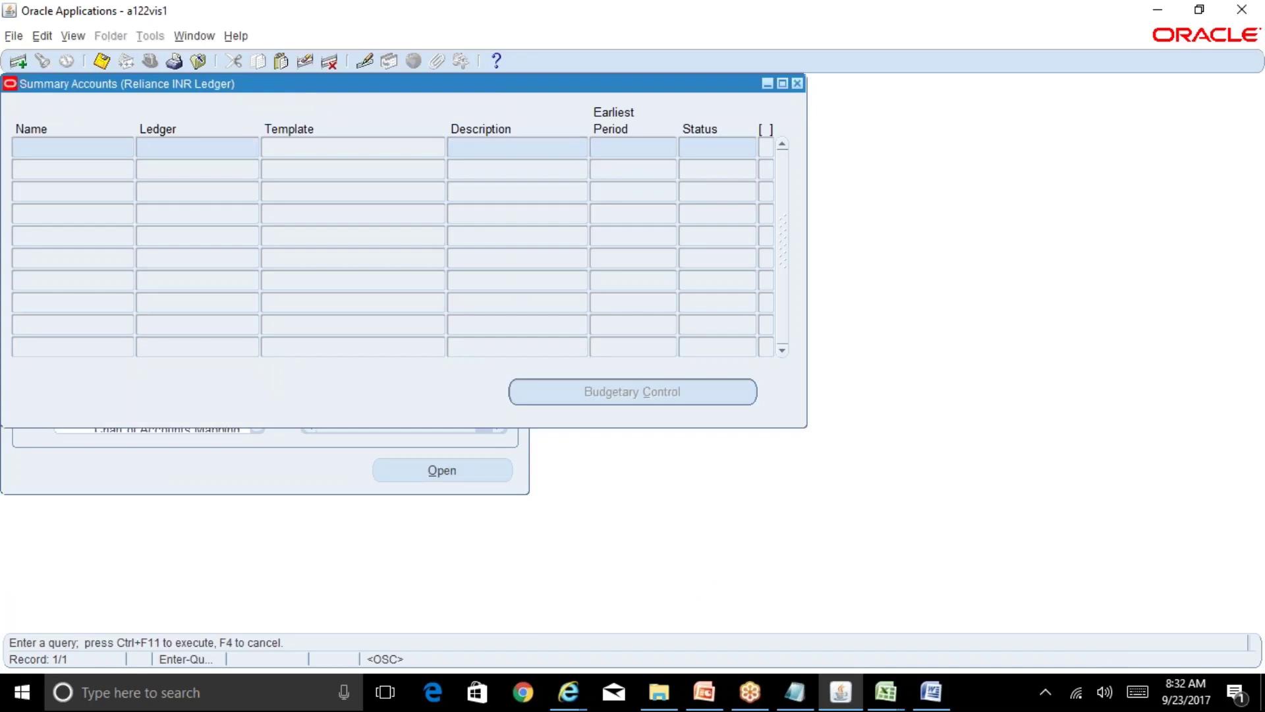
key(ctrl+F11)
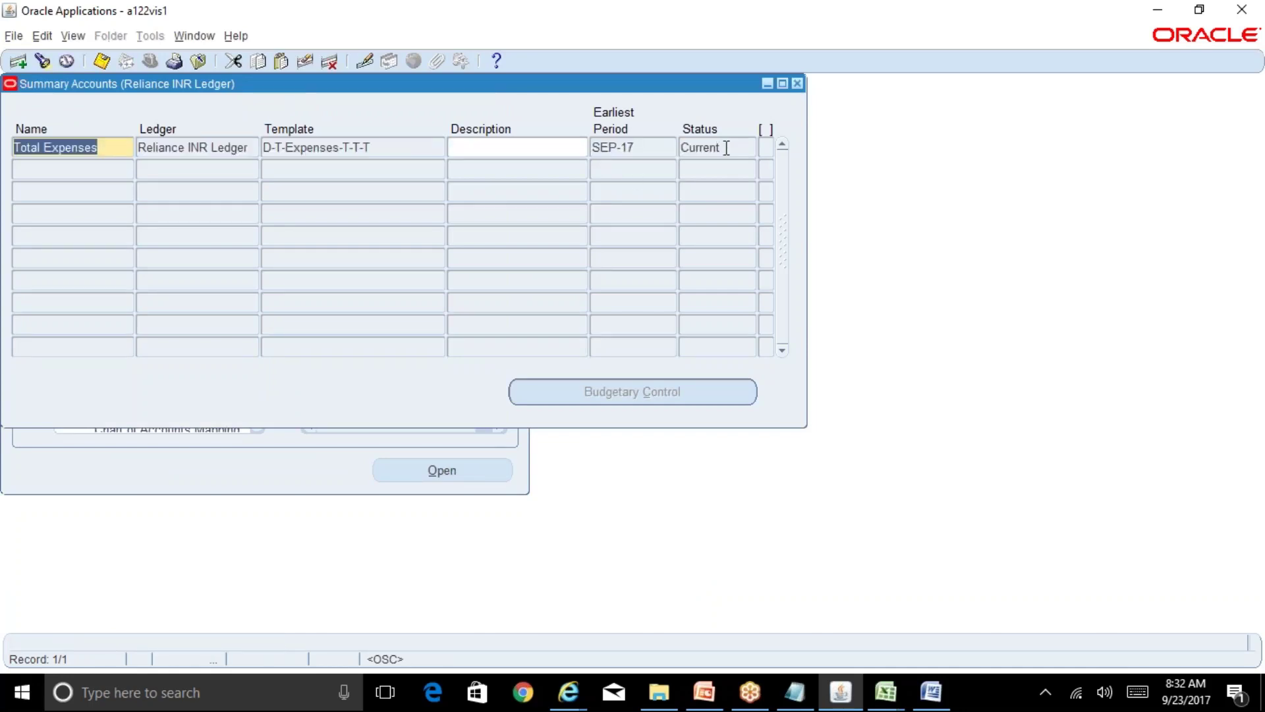
click(797, 84)
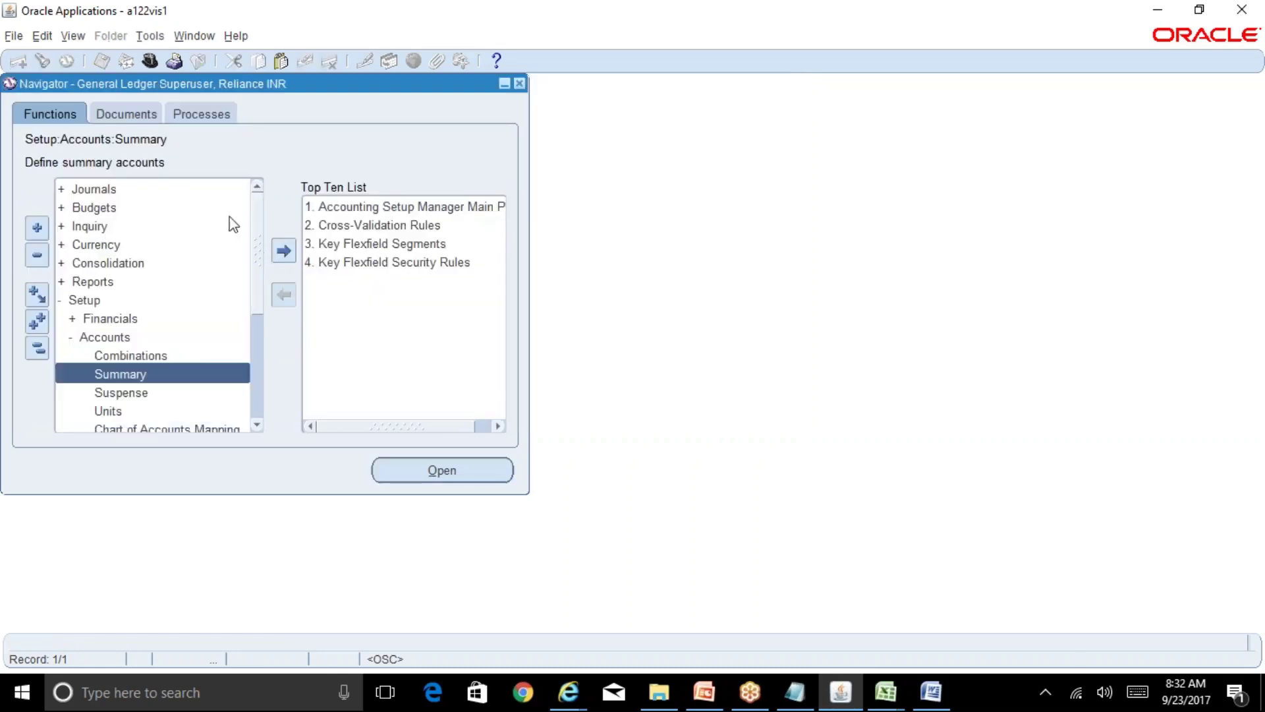
Open Account Inquiry for Reliance INR Ledger and set the From and To accounting periods to SEP-17
double_click(143, 227)
click(141, 246)
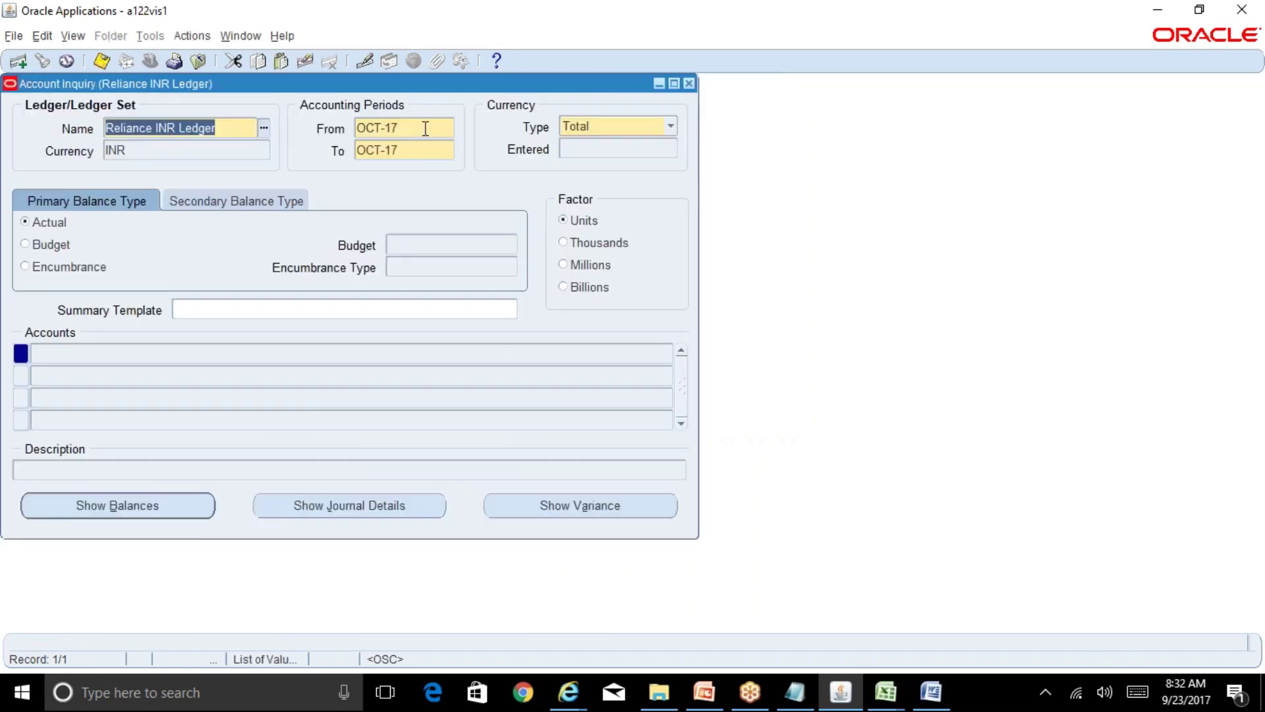
click(426, 128)
text(sep-17)
key(Tab)
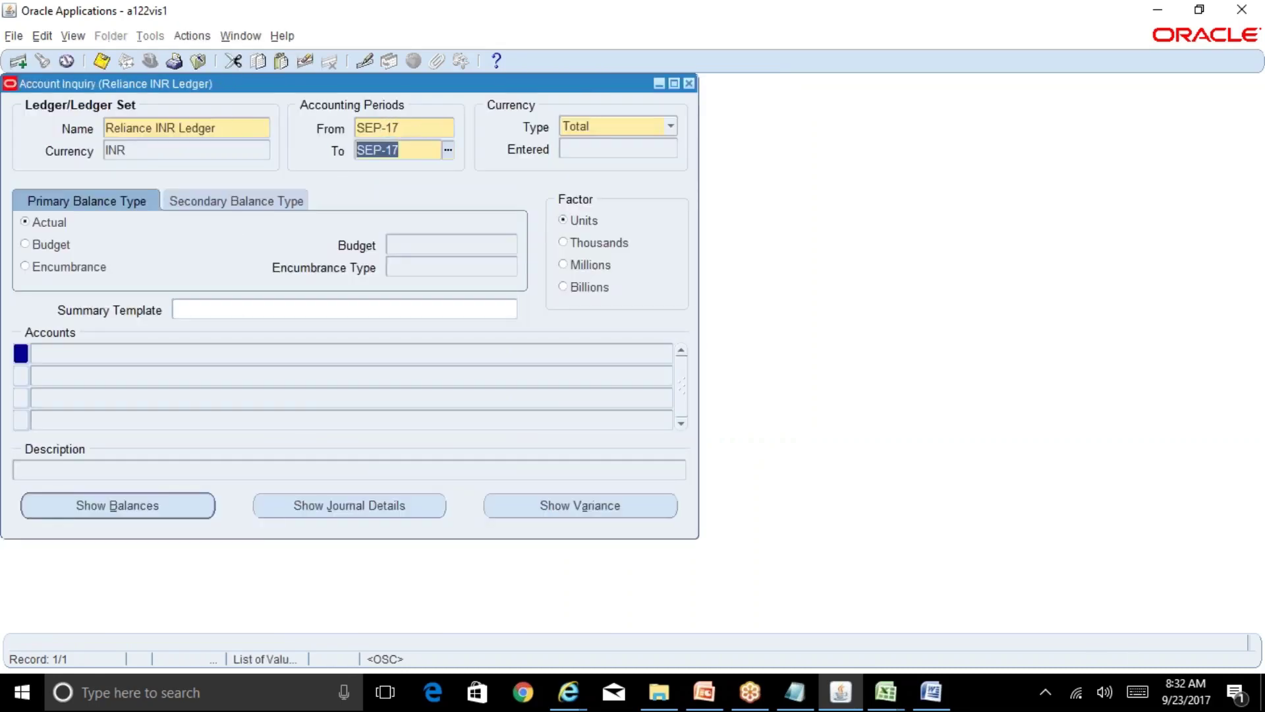
Select the Total Expenses summary template and find its accounts without restricting any segment range
click(459, 311)
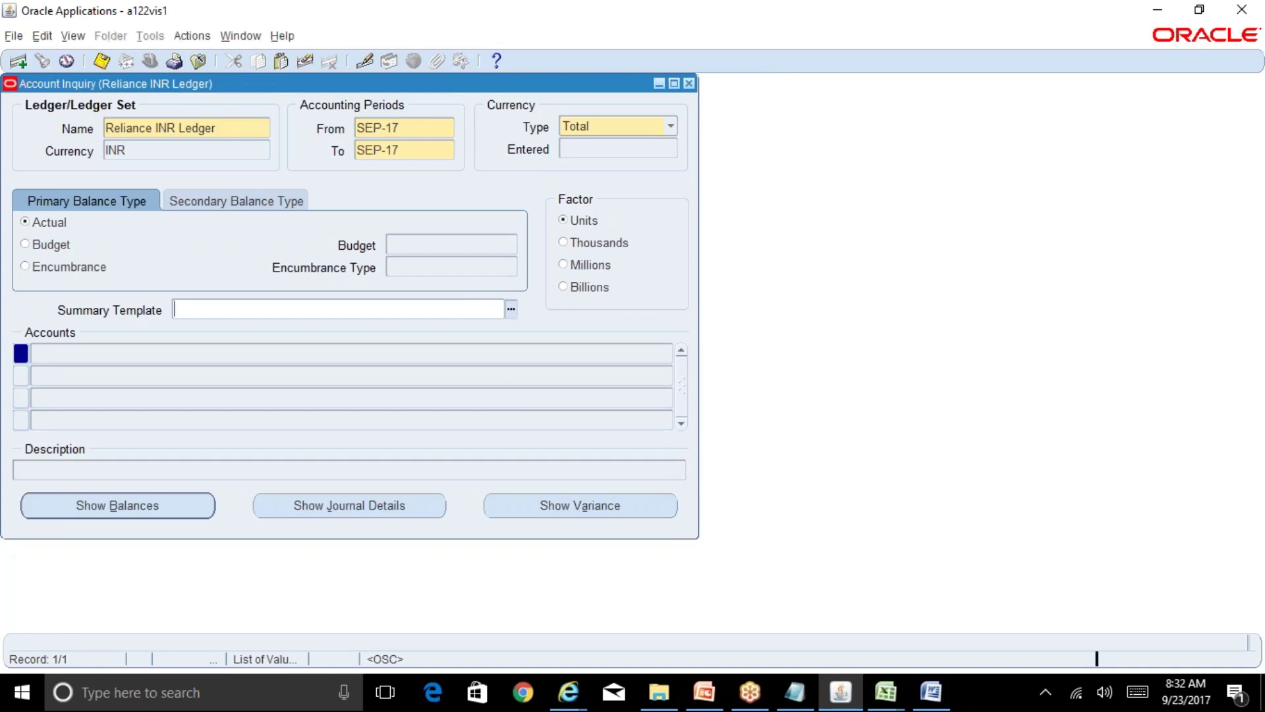
click(511, 309)
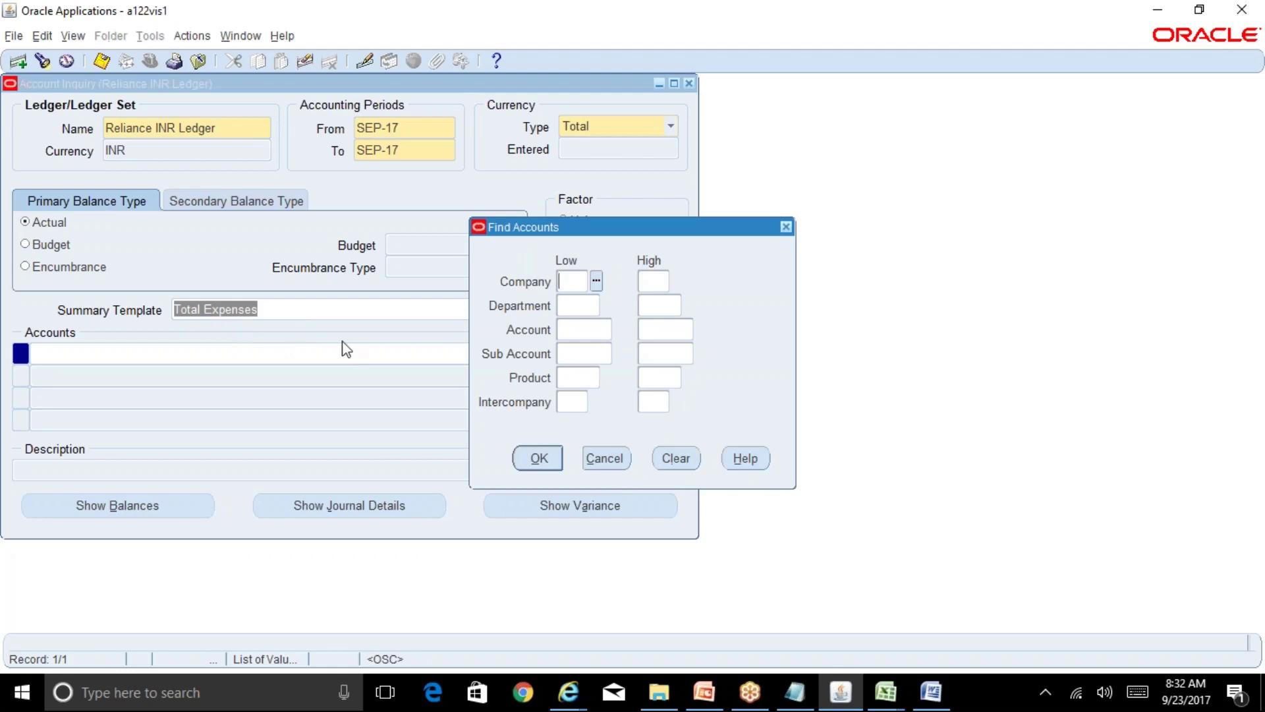
click(539, 458)
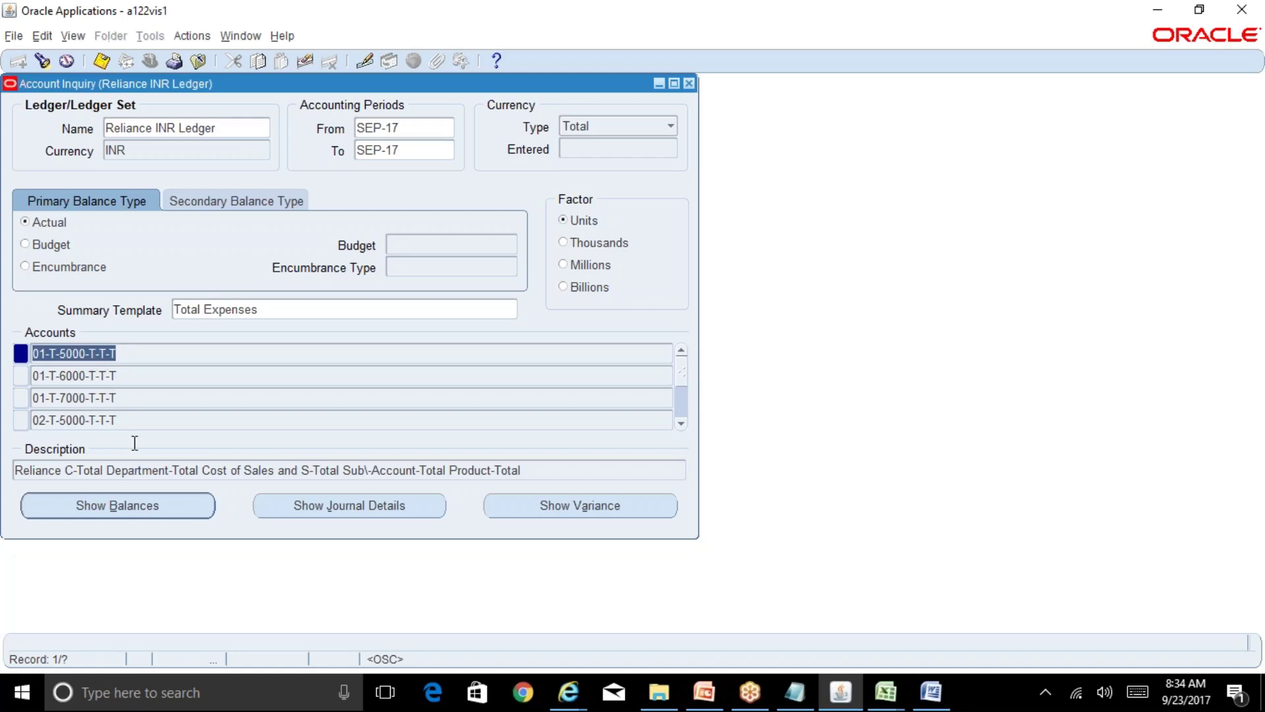
Review the SEP-17 summary balances of accounts 01-T-5000-T-T-T and 01-T-6000-T-T-T in turn
click(183, 505)
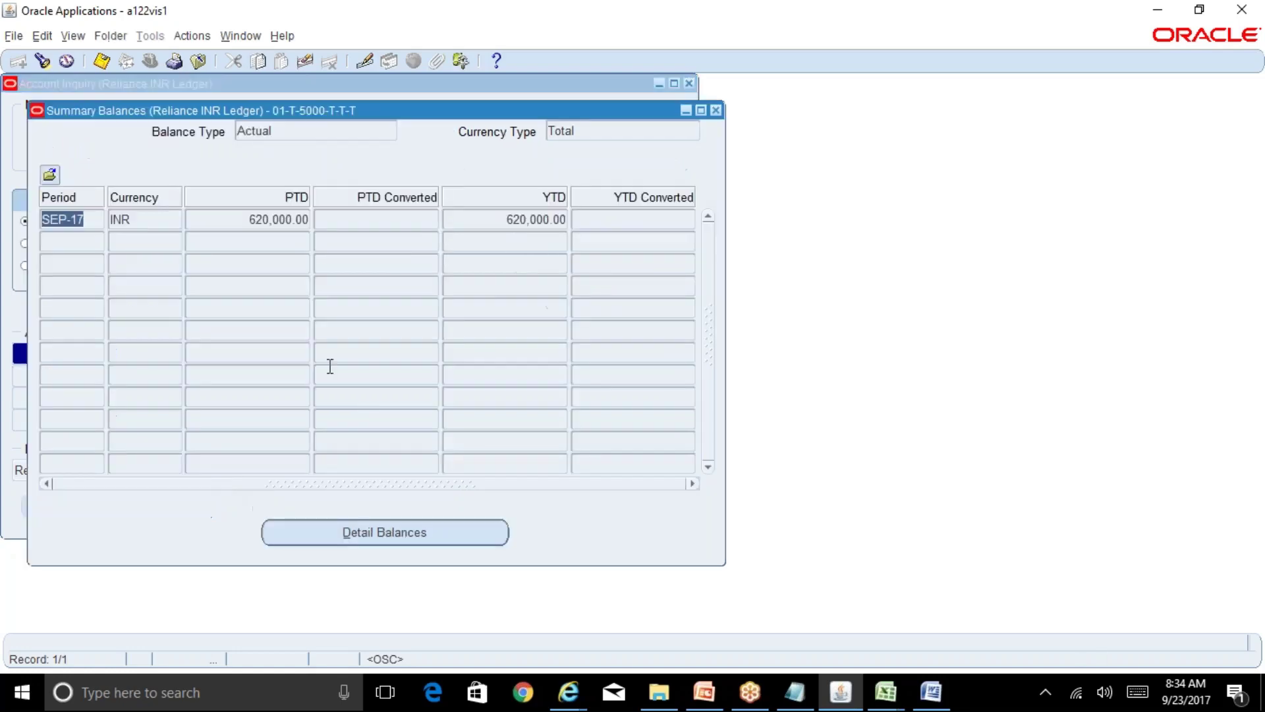
click(275, 224)
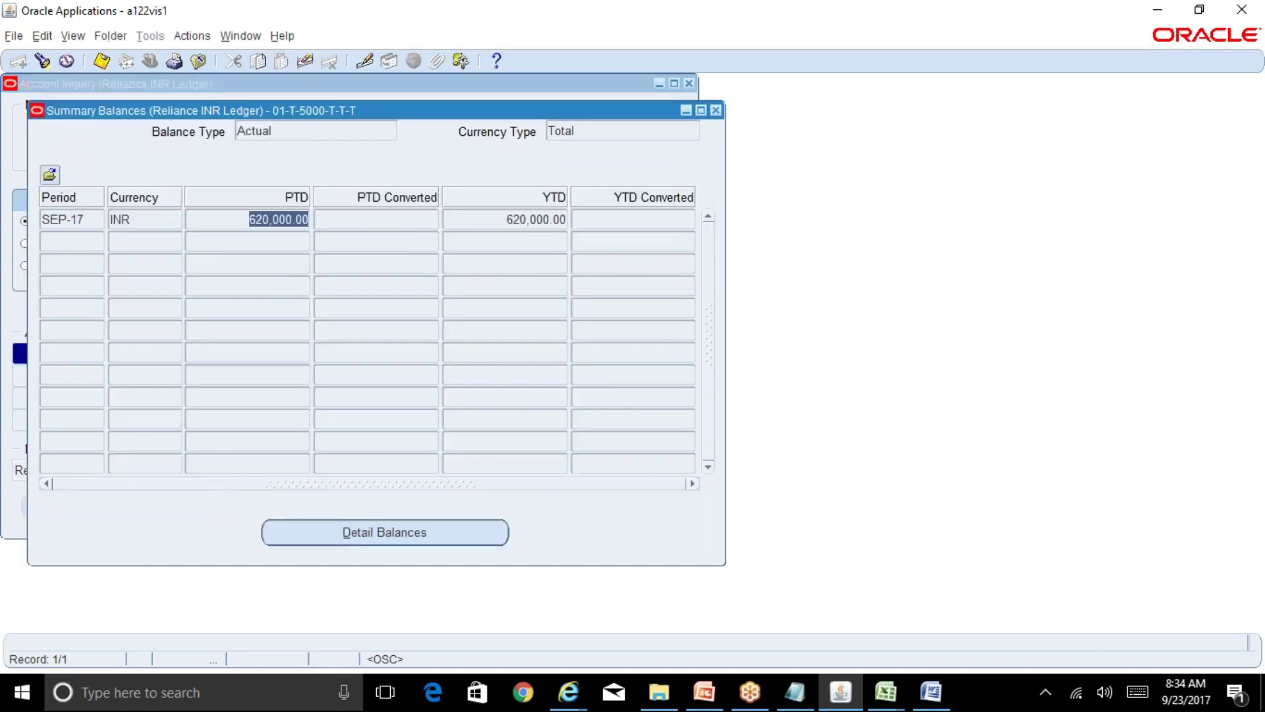
click(716, 110)
click(95, 375)
click(160, 508)
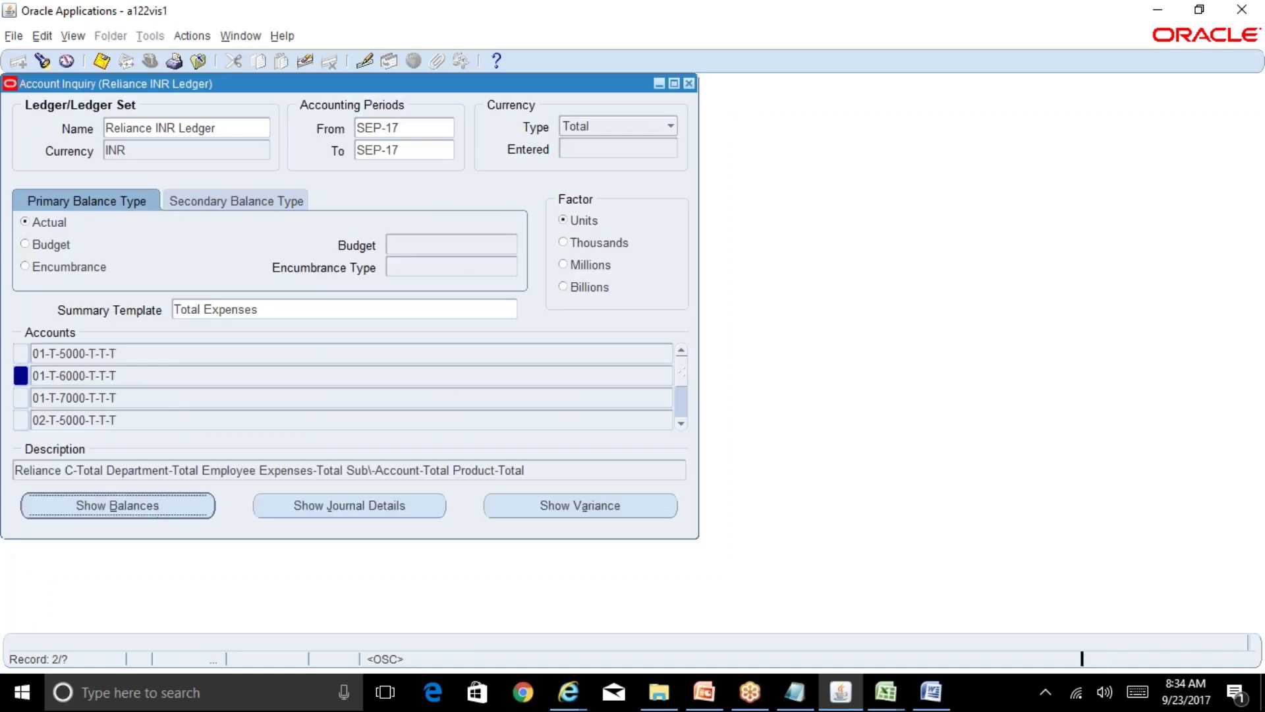
click(284, 224)
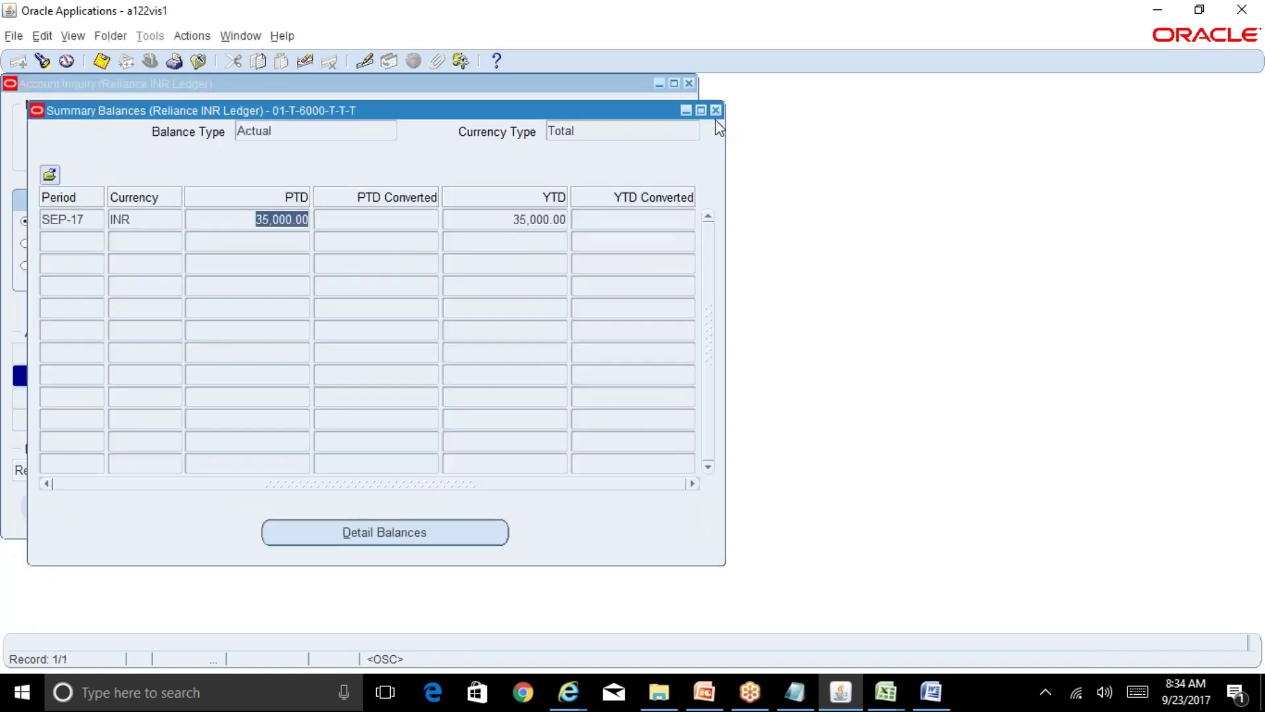
click(716, 110)
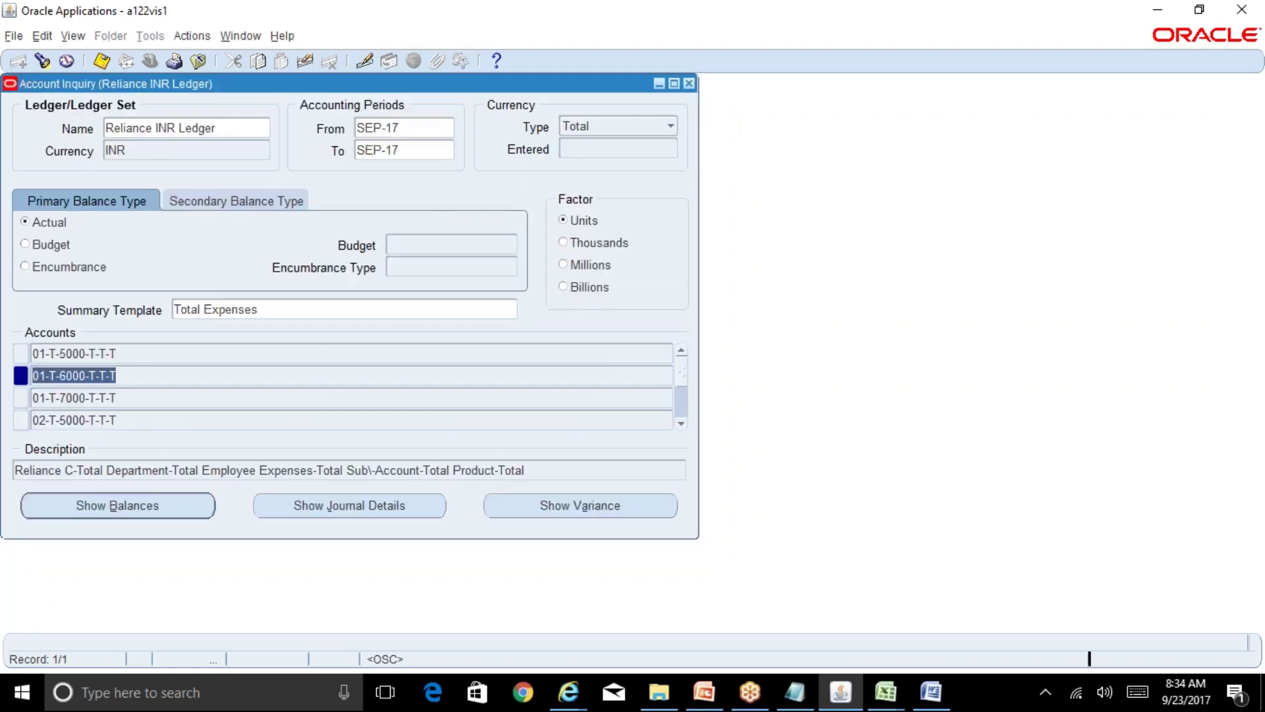
Show the summary balance of account 01-T-7000-T-T-T, examine its detail balances, and close the balances window
click(95, 398)
click(173, 505)
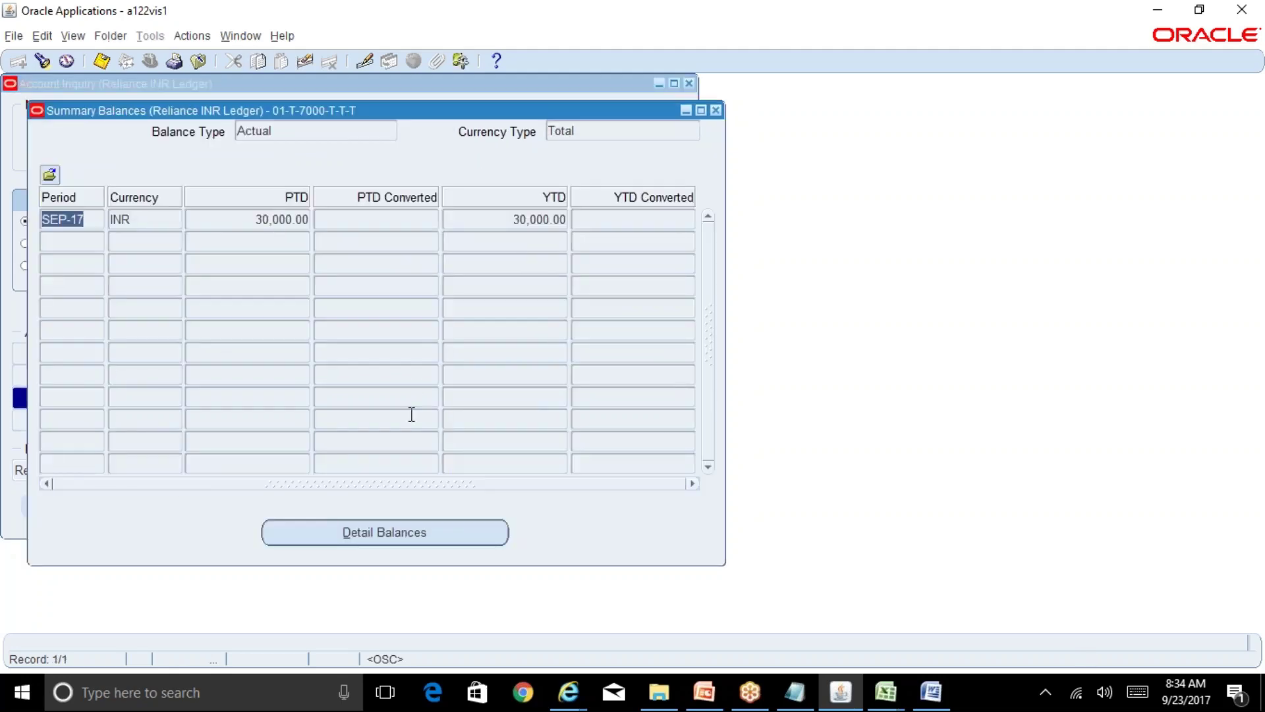
click(428, 532)
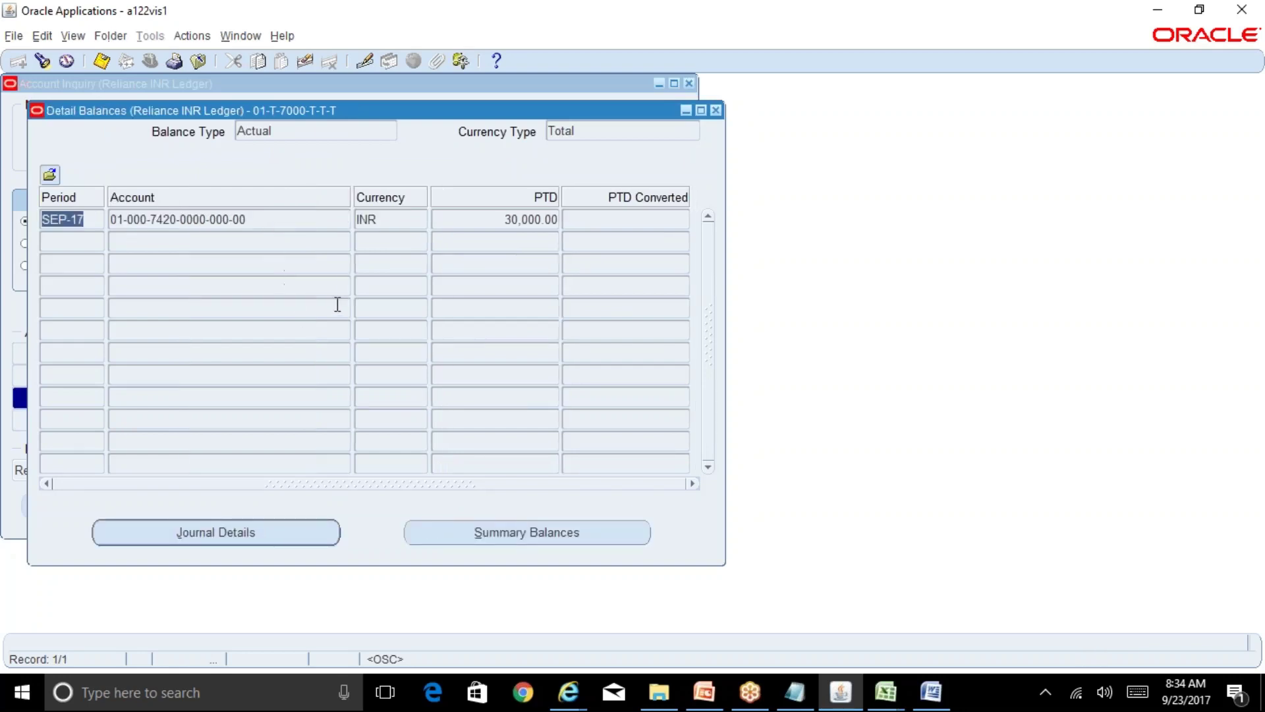
click(717, 110)
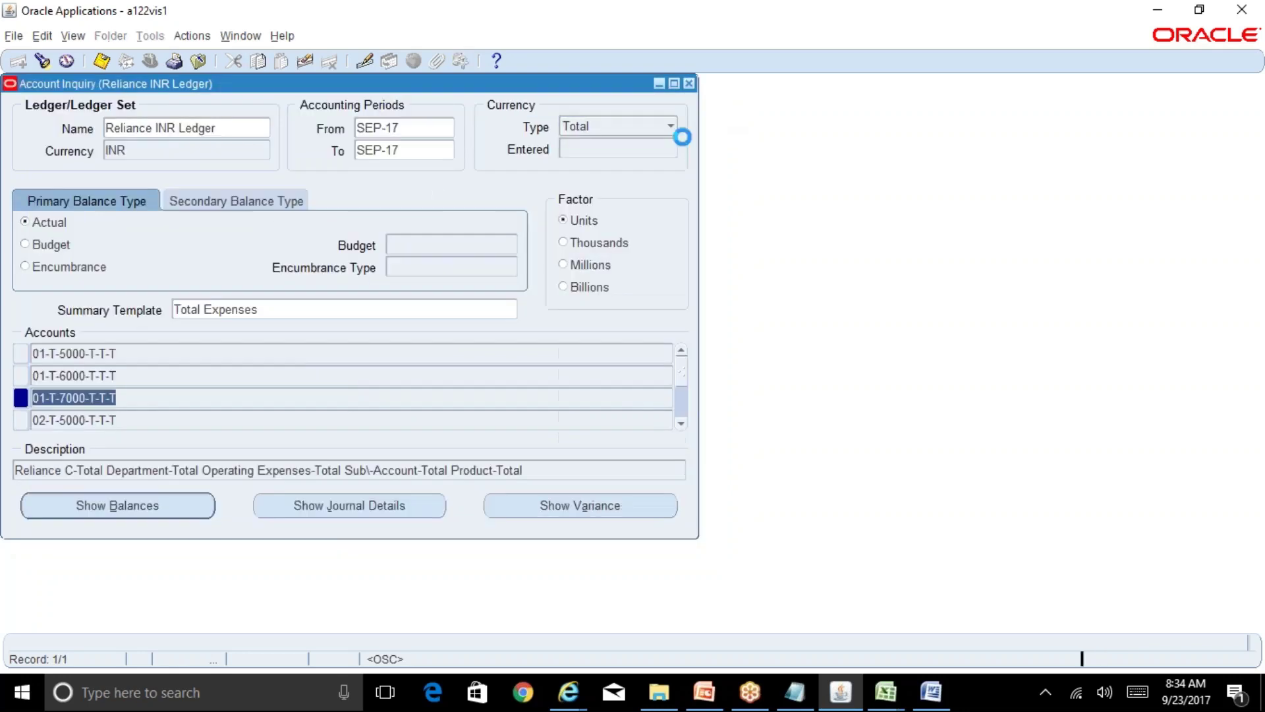
Show the summary balance of account 01-T-5000-T-T-T beside the inquiry form and drill down to its detail balances
click(156, 353)
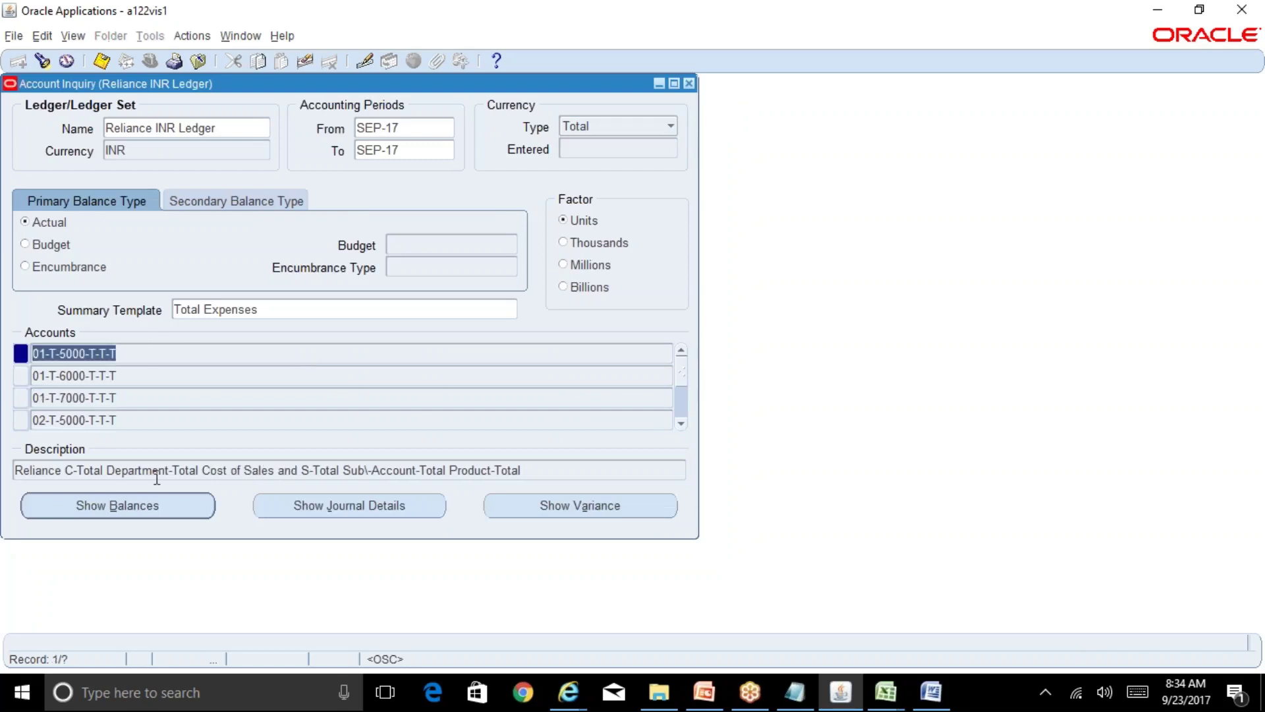
click(184, 507)
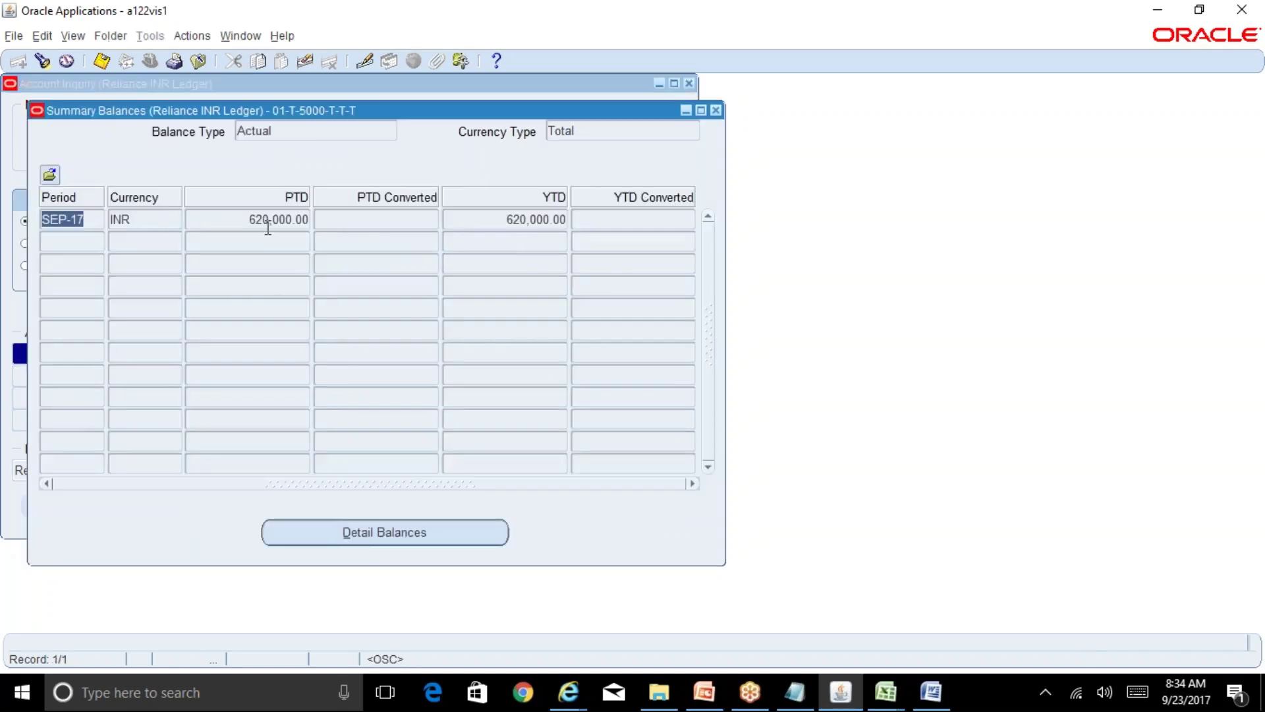
drag(494, 116, 774, 109)
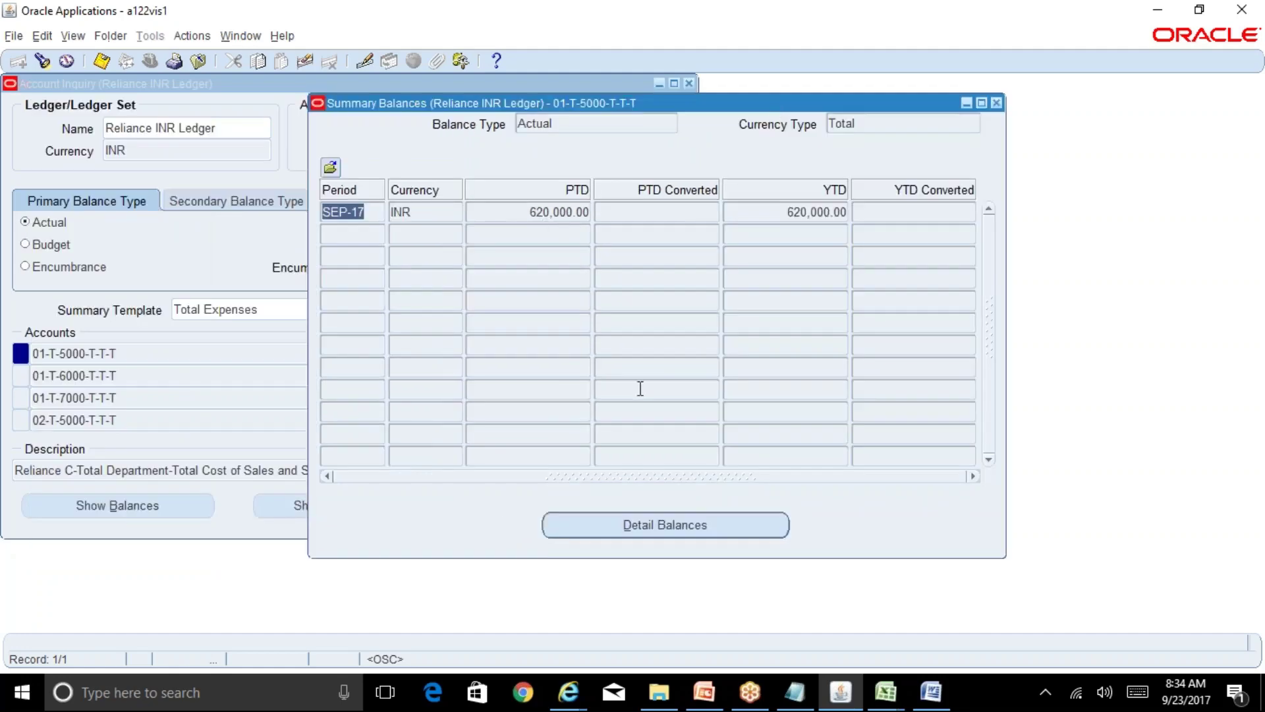
click(730, 531)
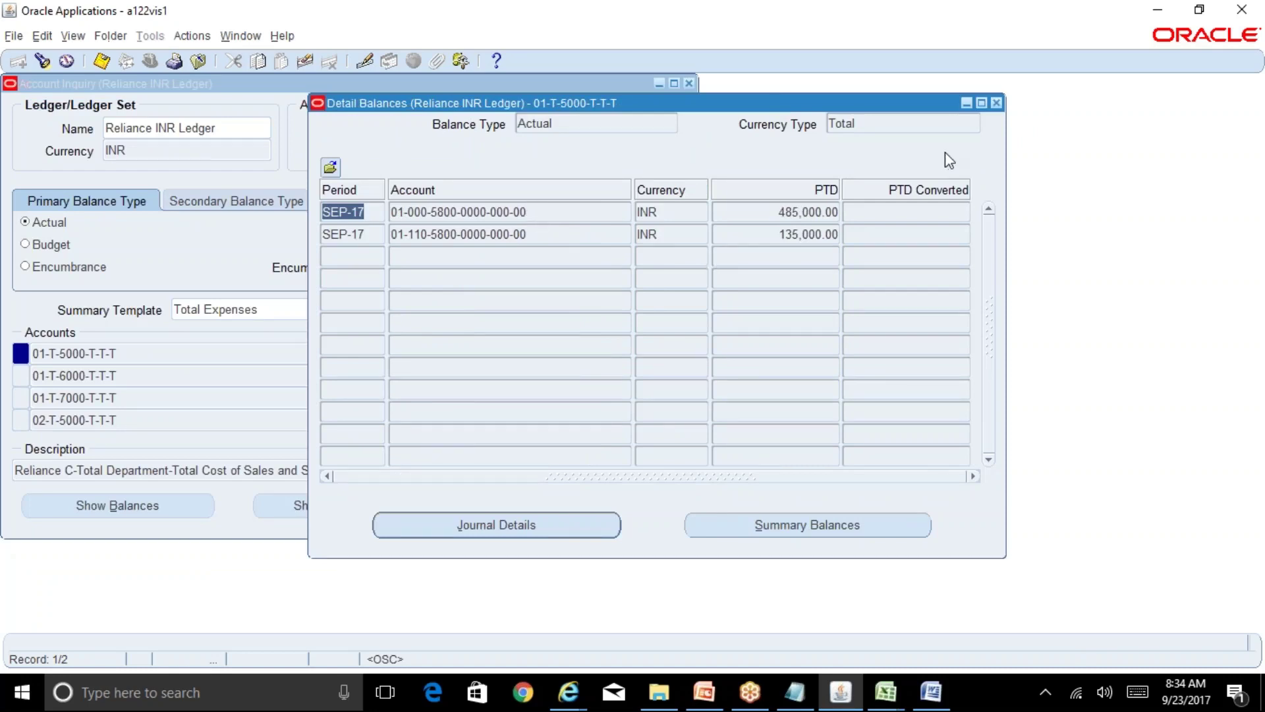
Close the detail balances, browse the remaining summary accounts of the Total Expenses template, and close the account inquiry
click(996, 104)
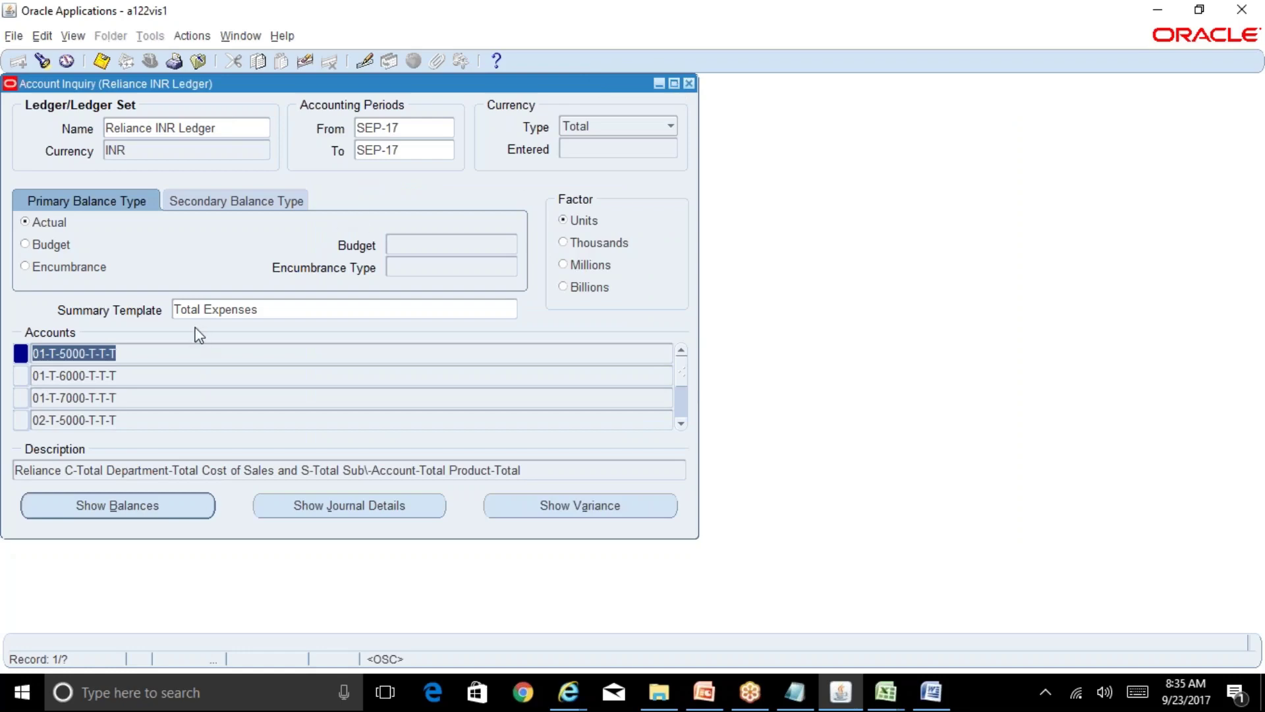
click(682, 425)
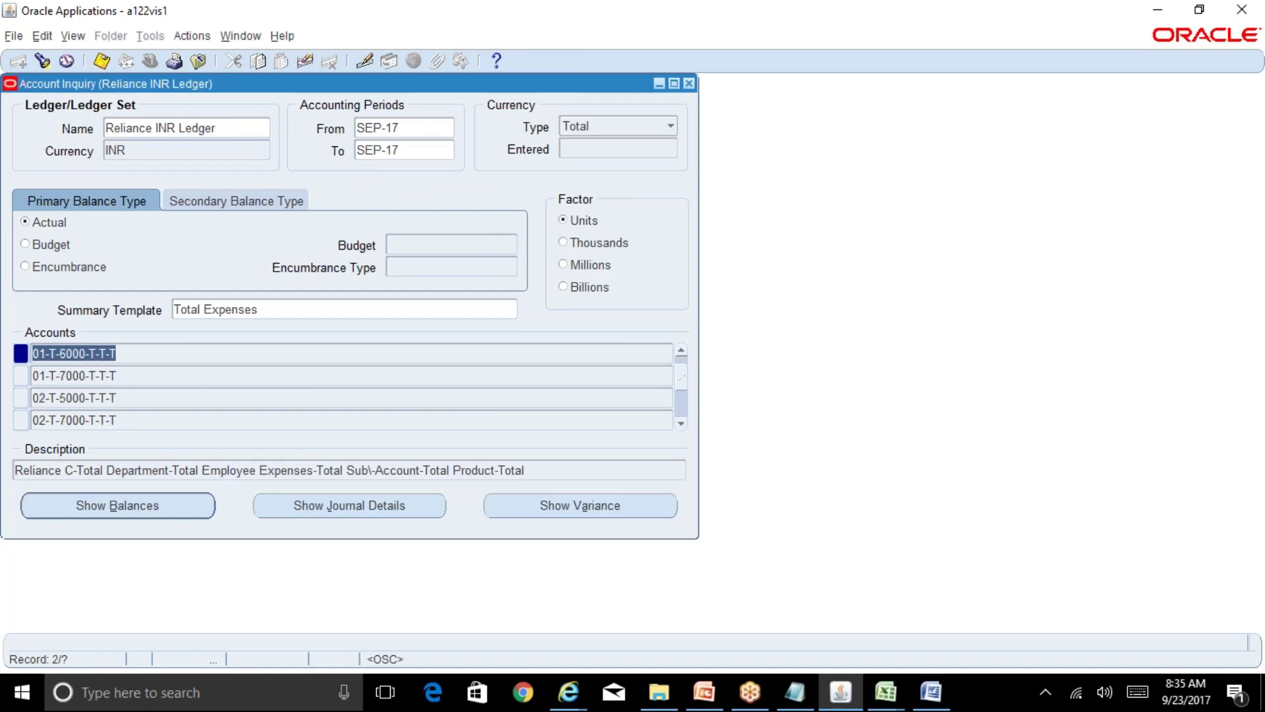
click(682, 424)
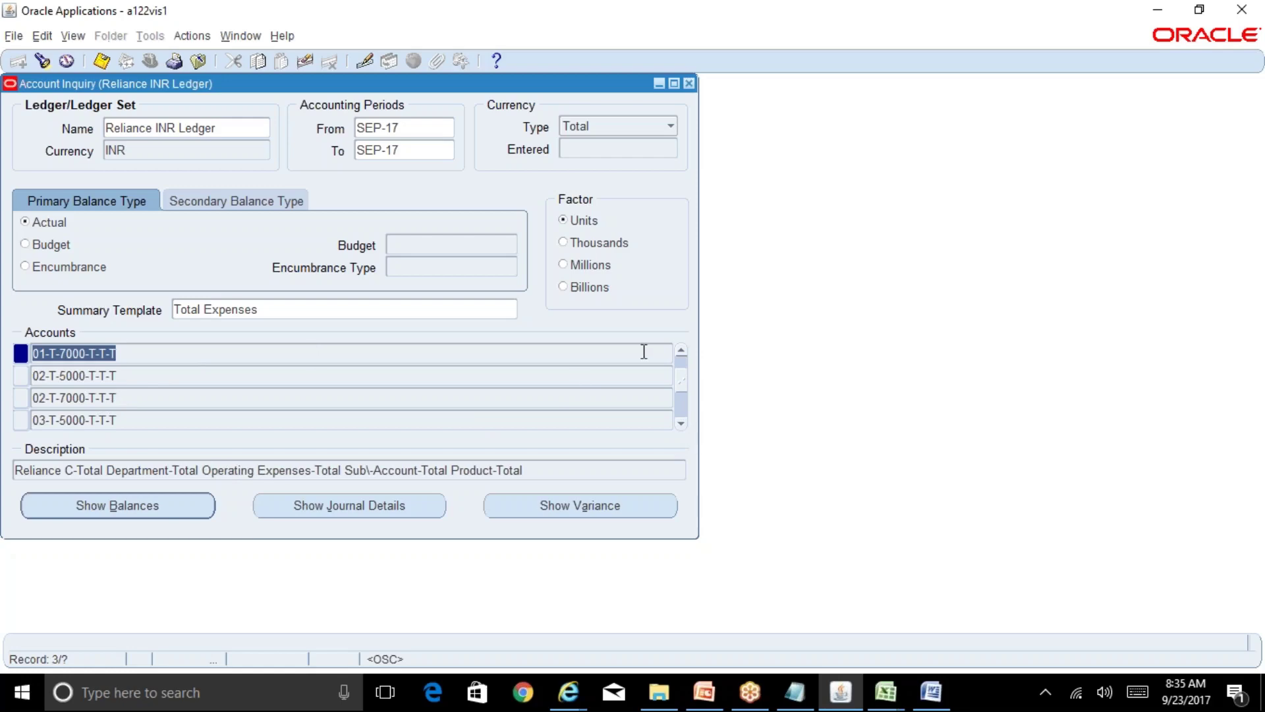
click(682, 350)
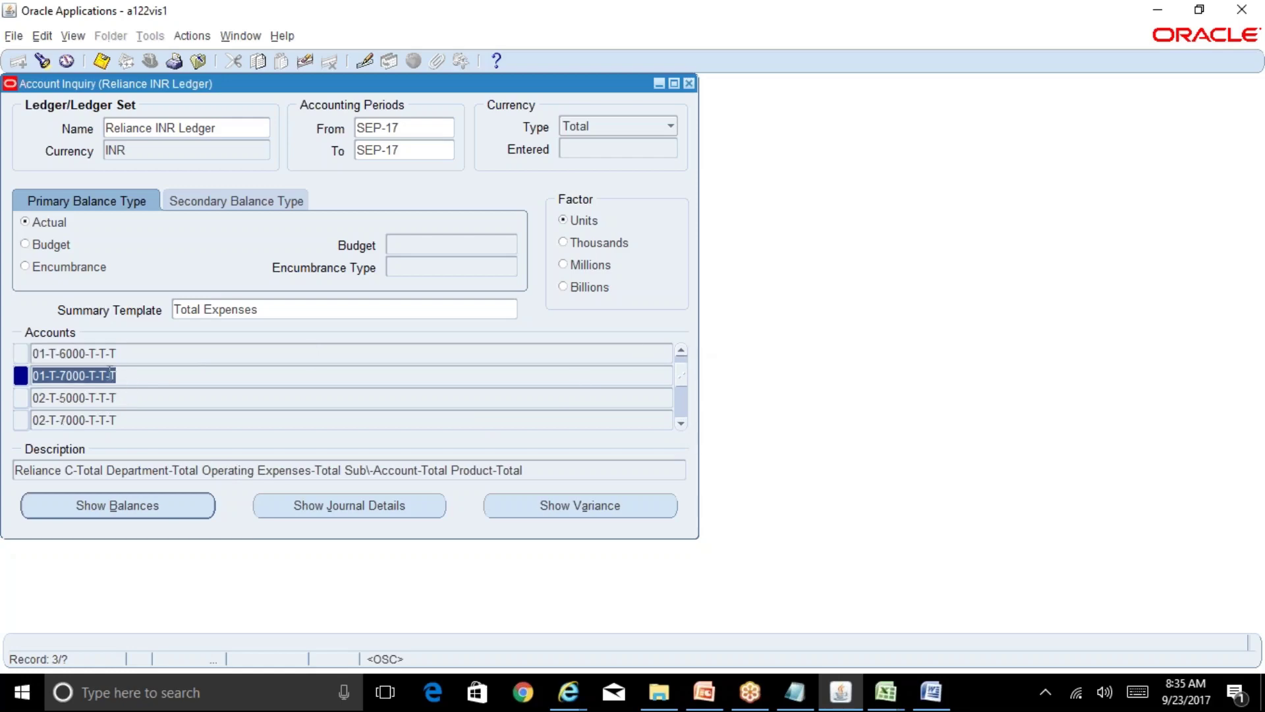
double_click(682, 424)
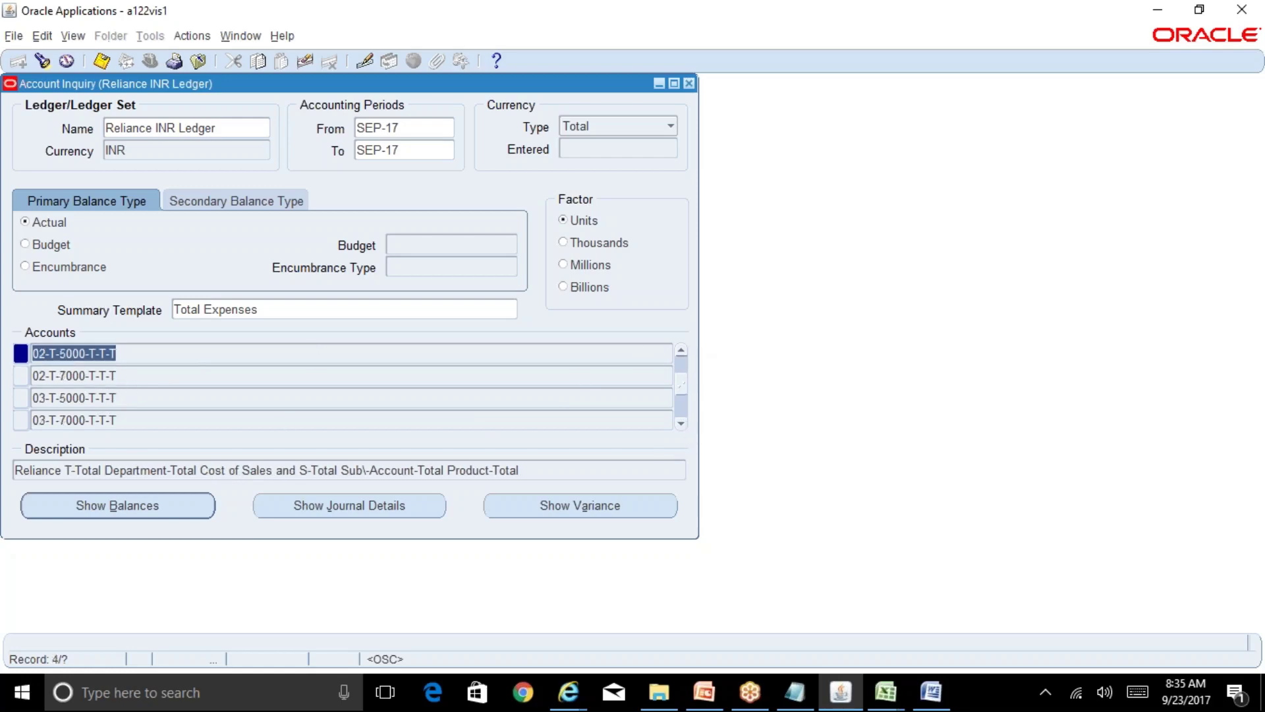
click(682, 424)
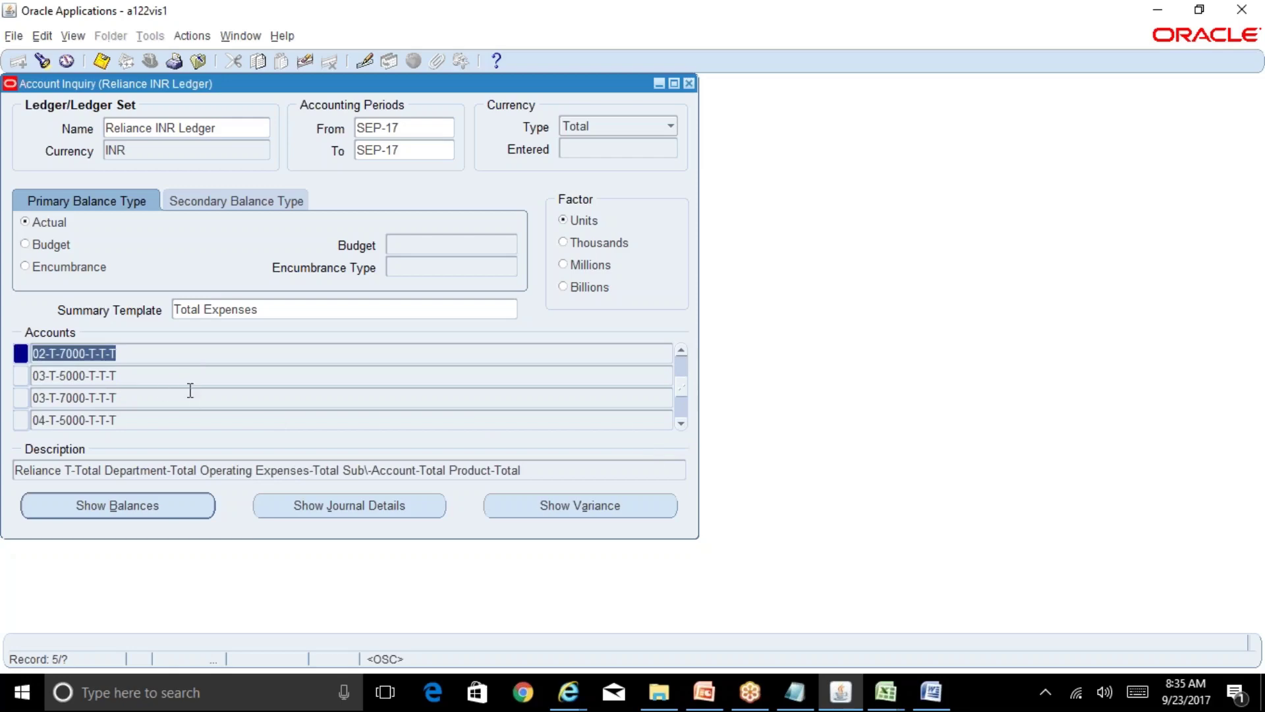
click(683, 423)
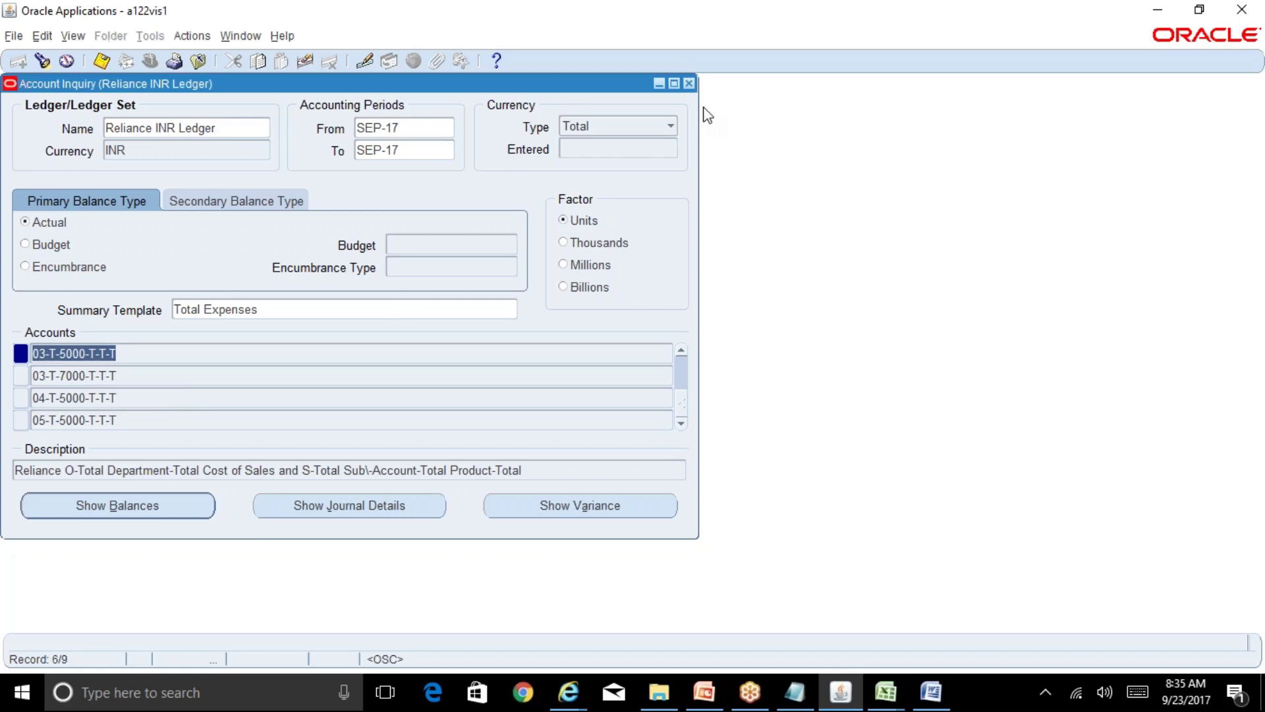
click(689, 83)
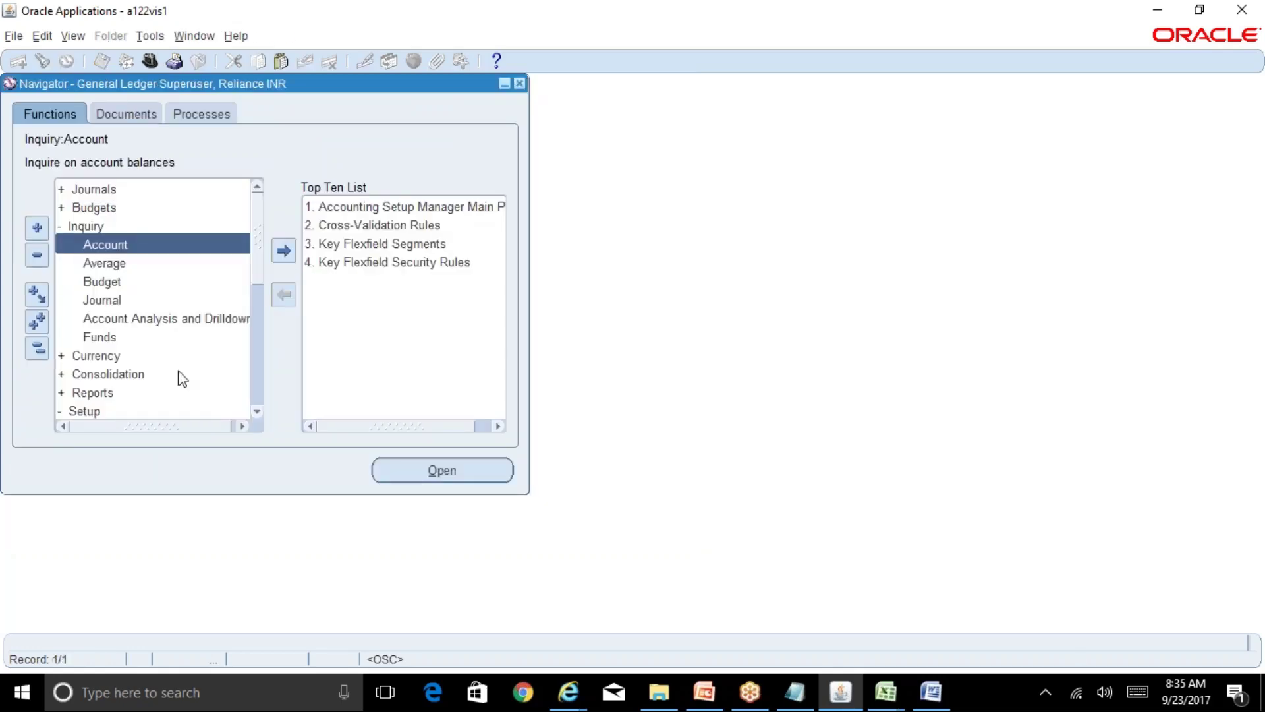
Collapse the navigator tree and open the Summary accounts setup under Setup, Accounts
click(37, 349)
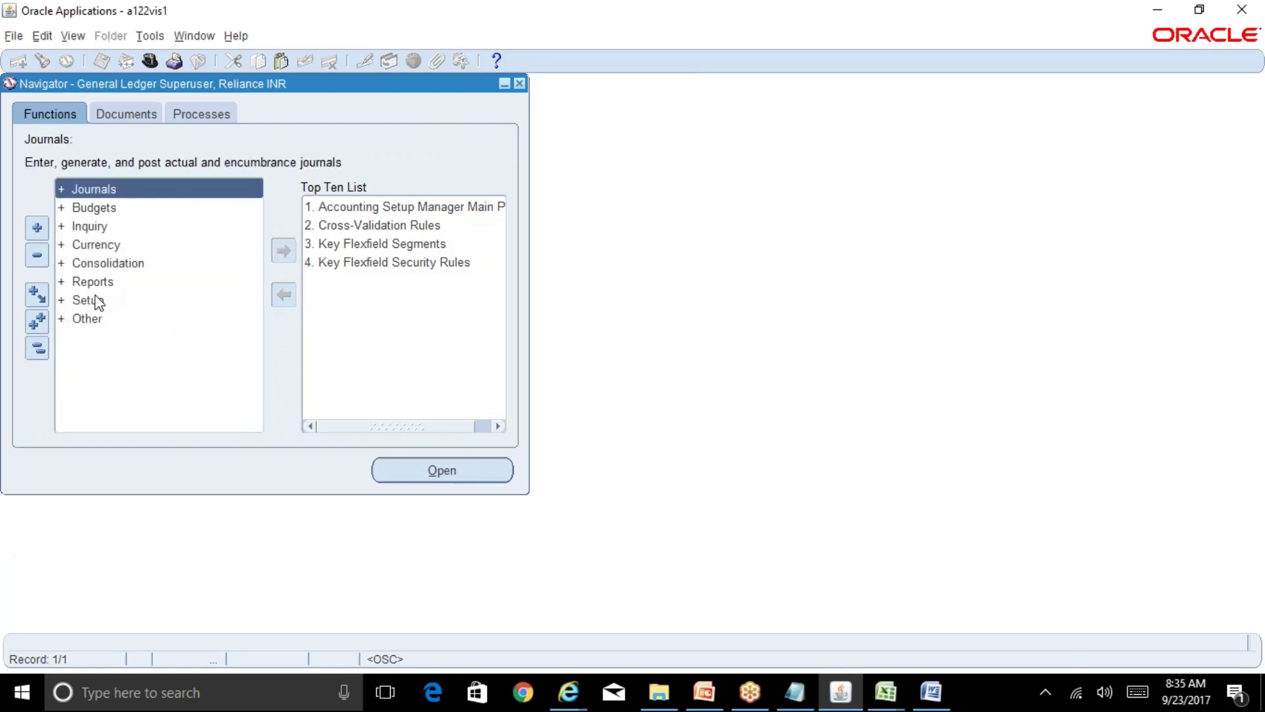
double_click(99, 298)
double_click(109, 337)
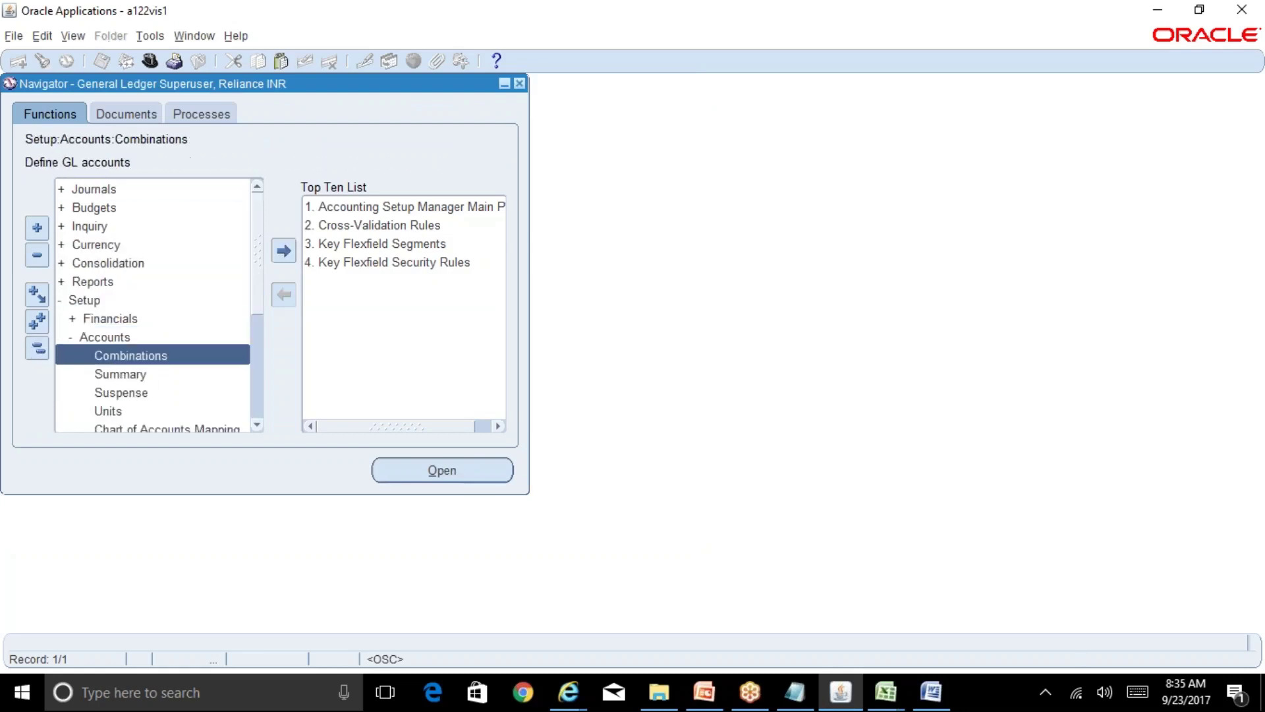
double_click(109, 373)
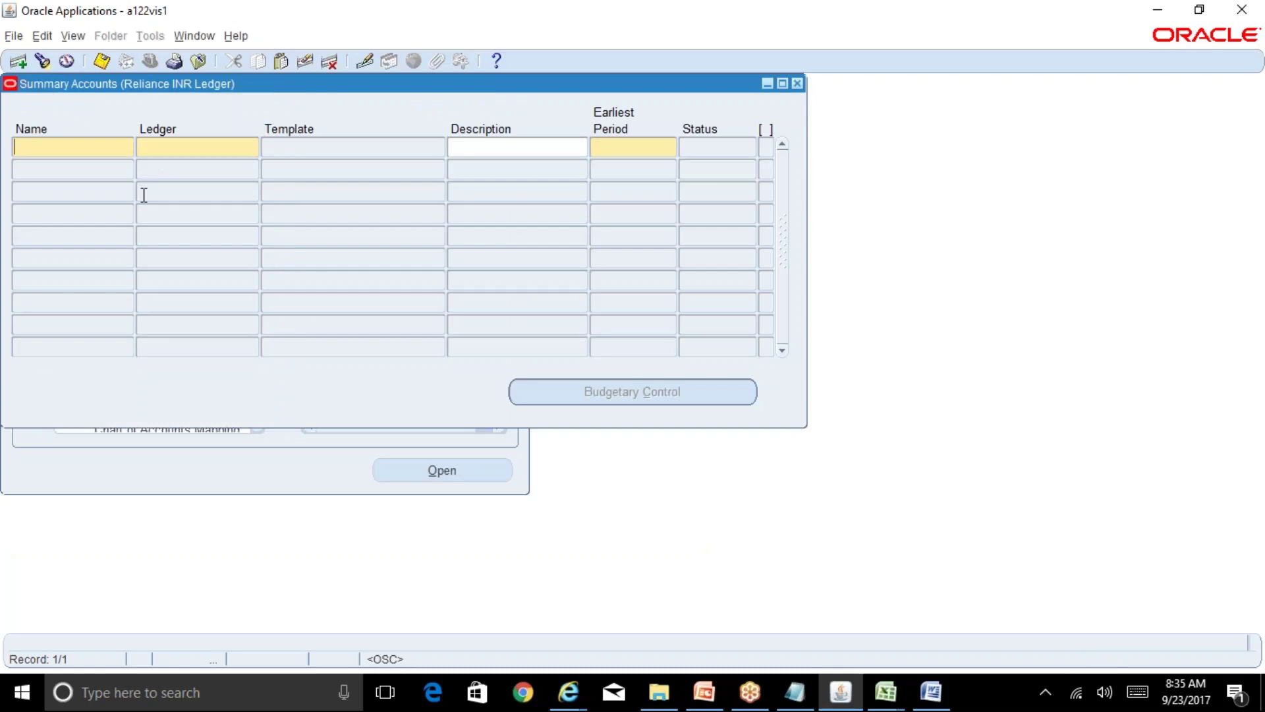
Start a summary template named All Companies exp for Reliance INR Ledger and bring up its segment template values
text(All Companies exp)
key(Tab)
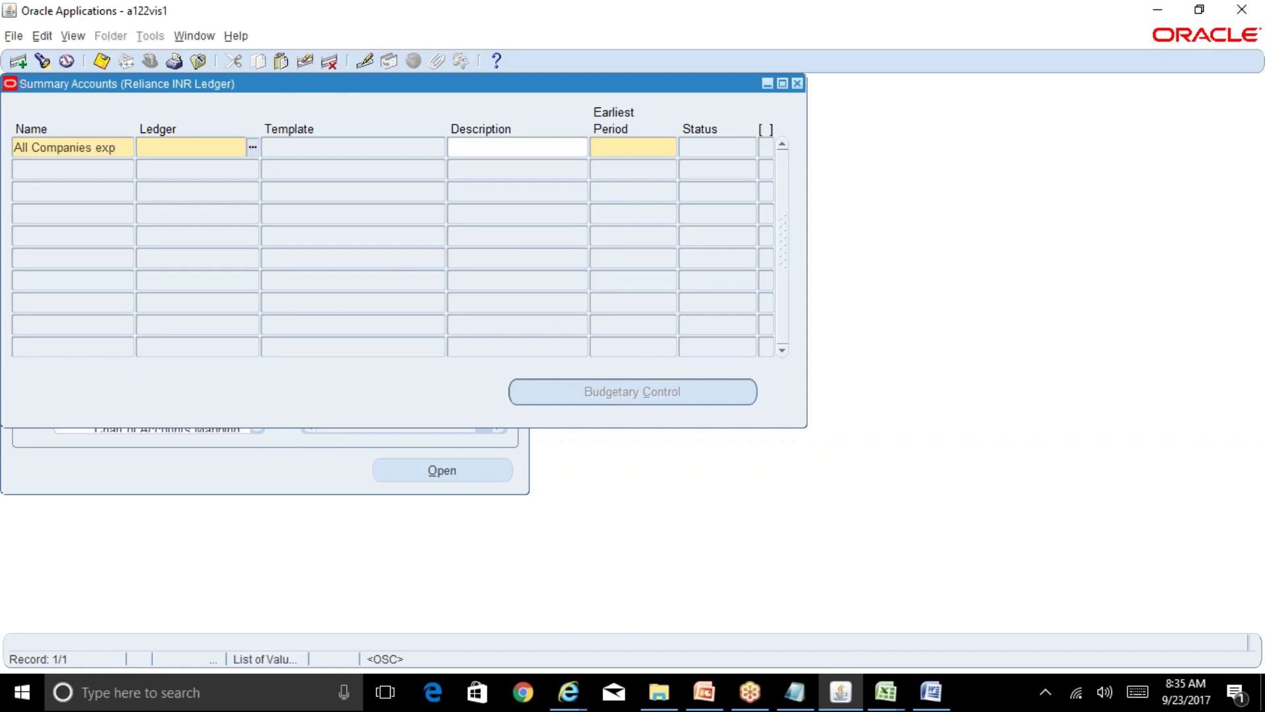
key(Tab)
click(798, 458)
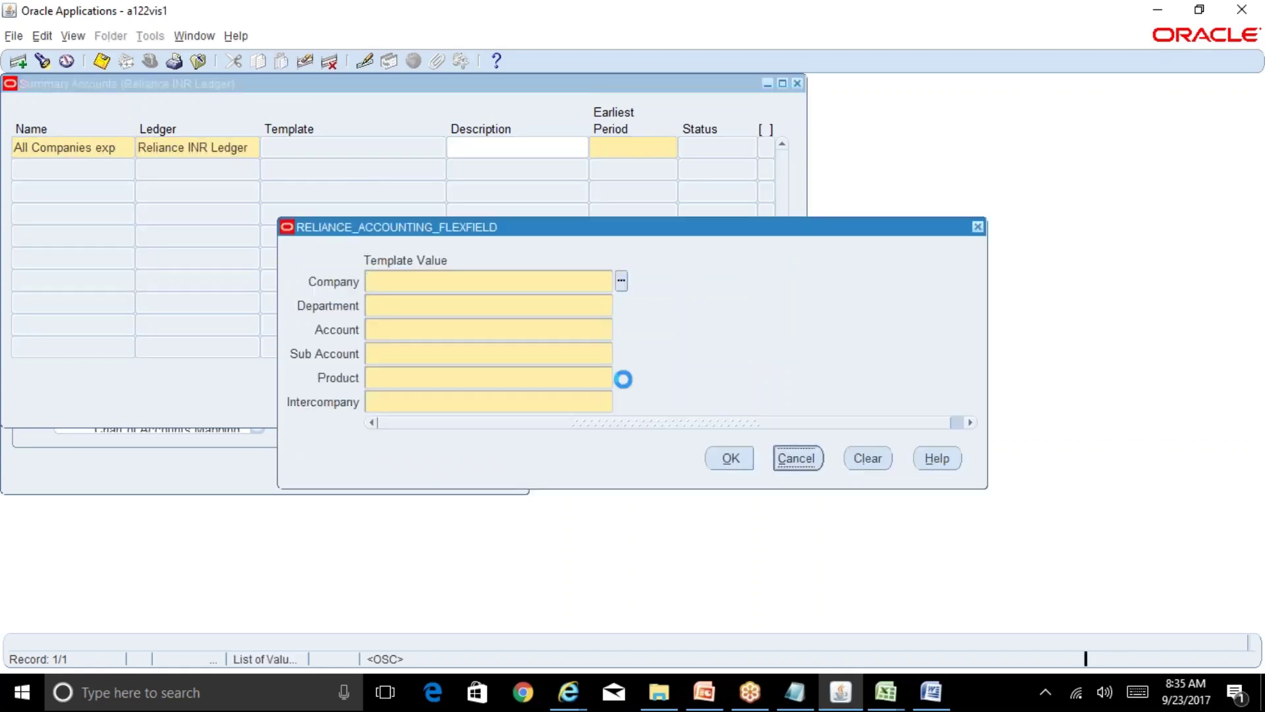
click(365, 143)
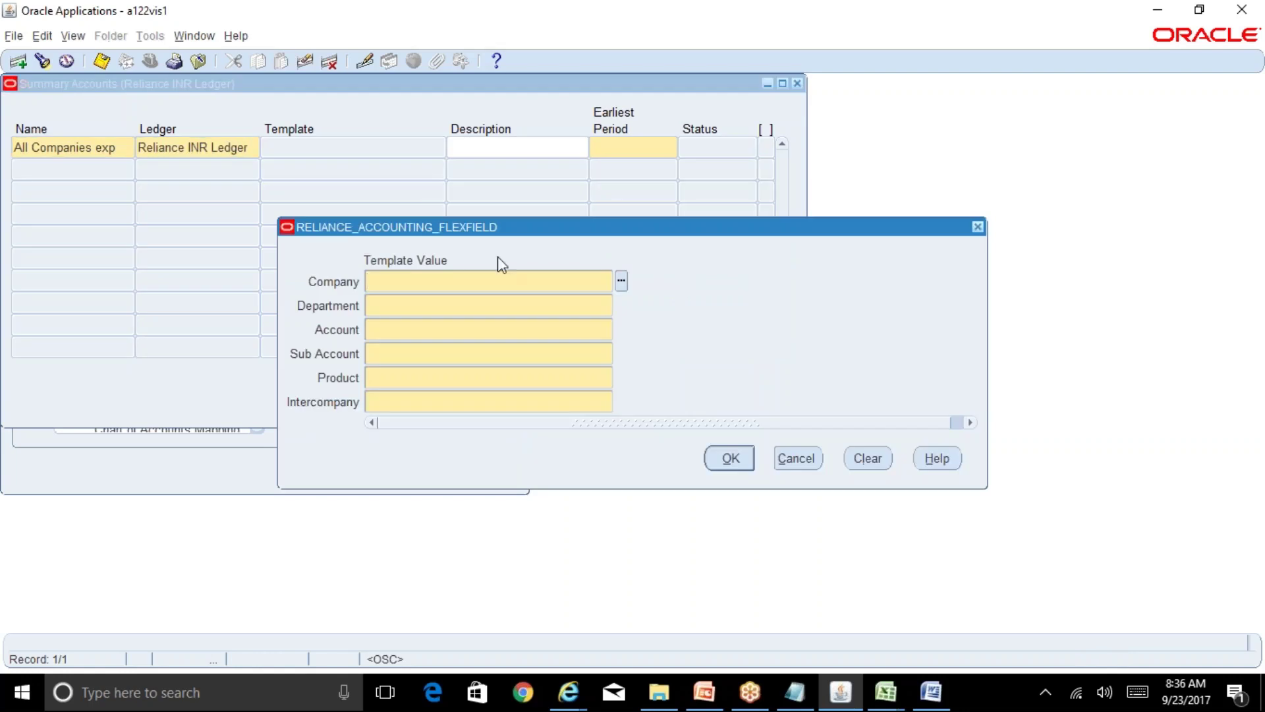
Set the template's Company and Department segments to T (Total) and its Account segment to the Expenses rollup group
click(622, 281)
click(349, 439)
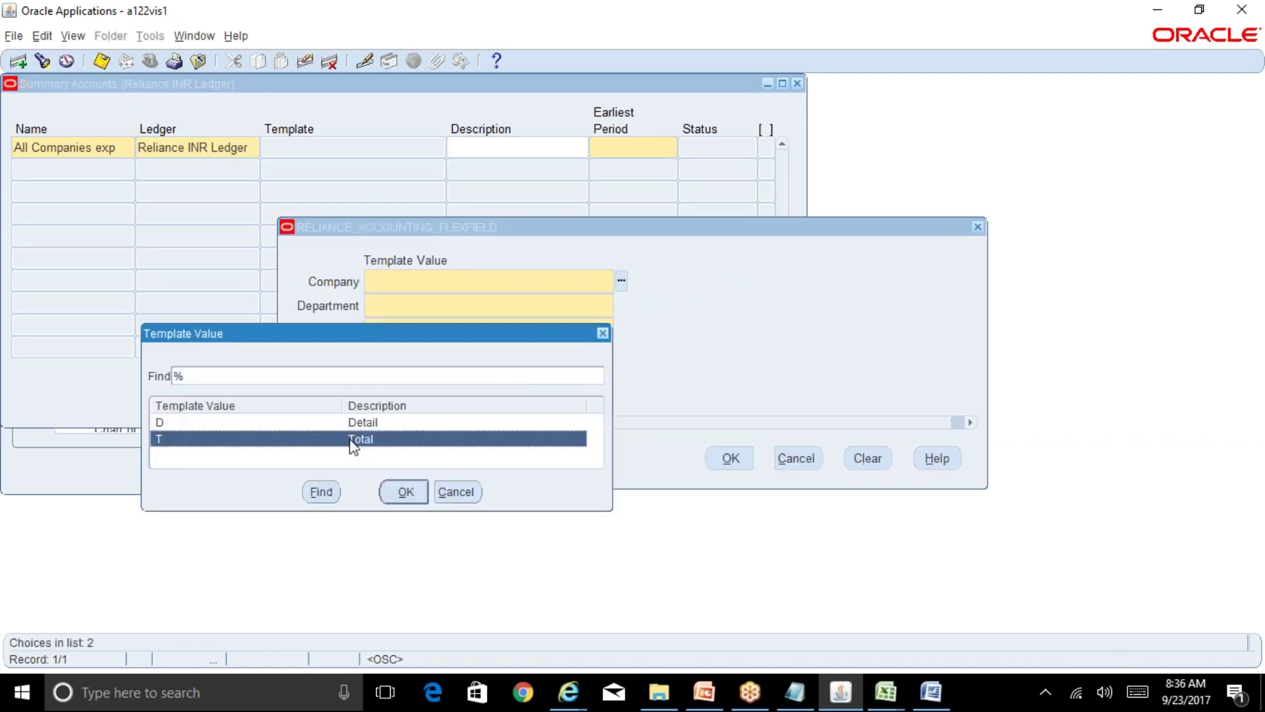
click(404, 492)
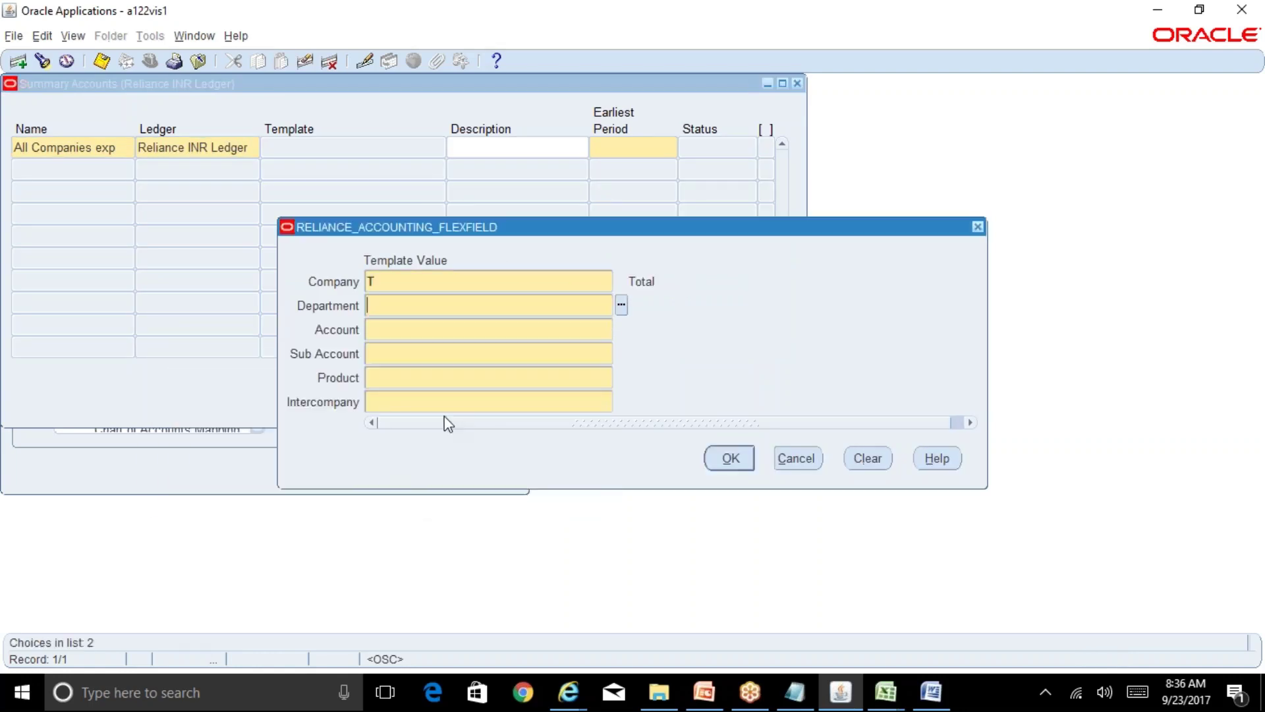
click(624, 309)
click(328, 439)
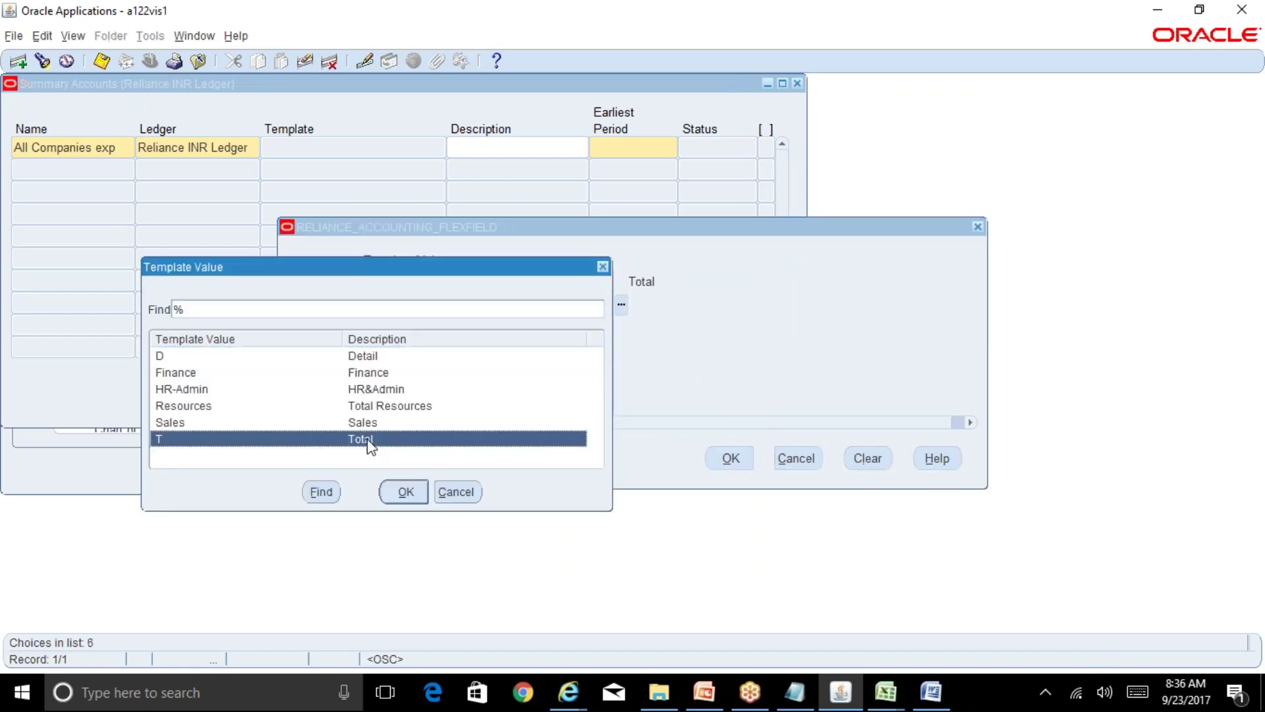
click(410, 496)
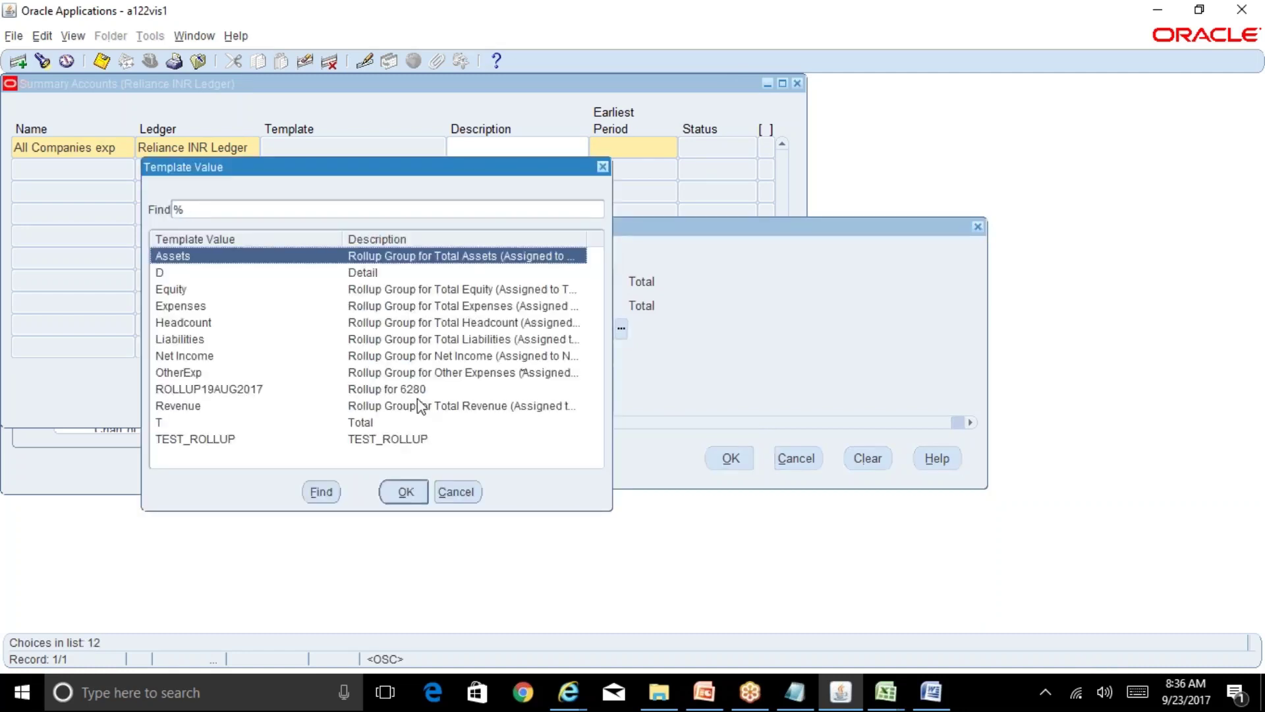
click(233, 359)
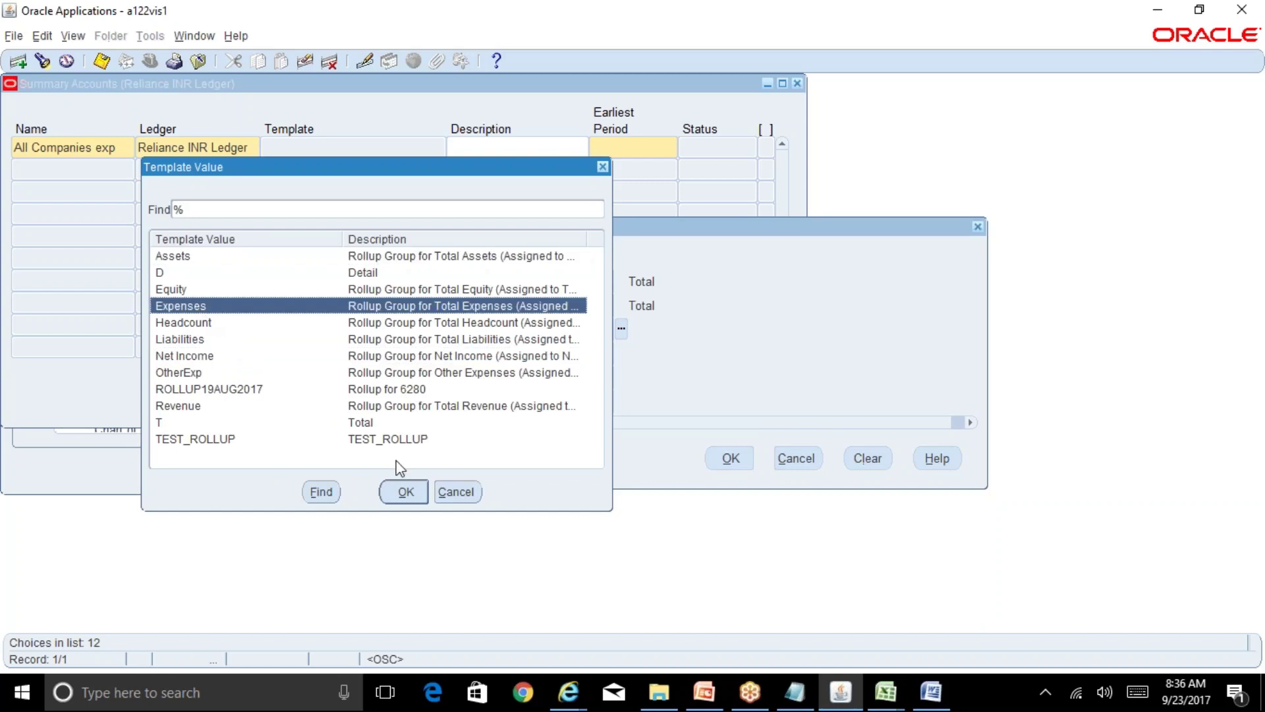
click(404, 492)
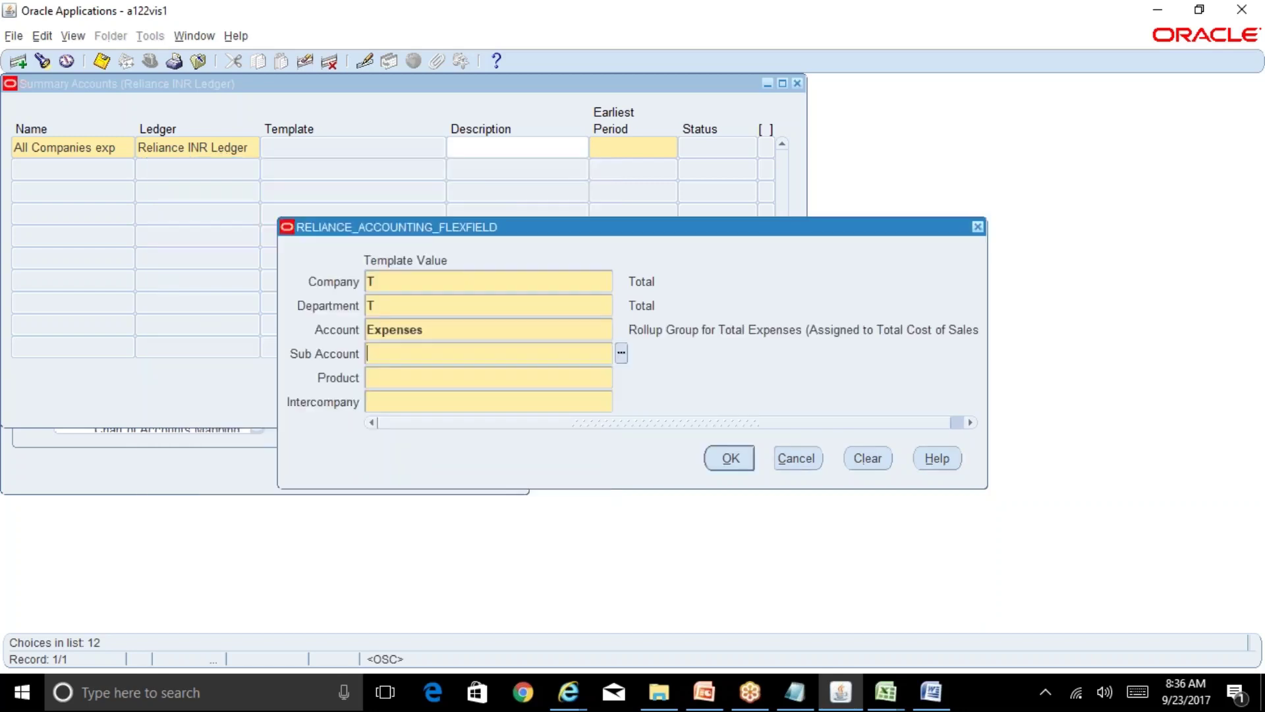
Set the Sub Account, Product and Intercompany segments to T (Total) and accept the template values
click(621, 353)
click(377, 441)
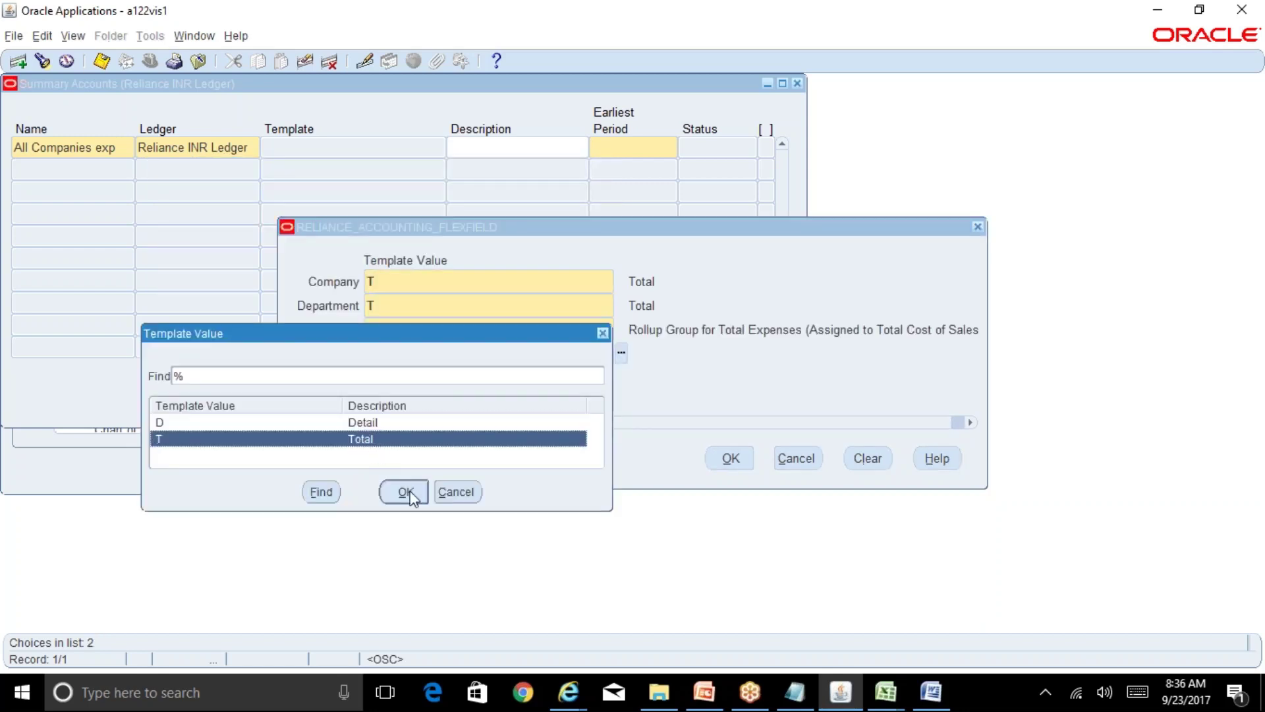
click(405, 492)
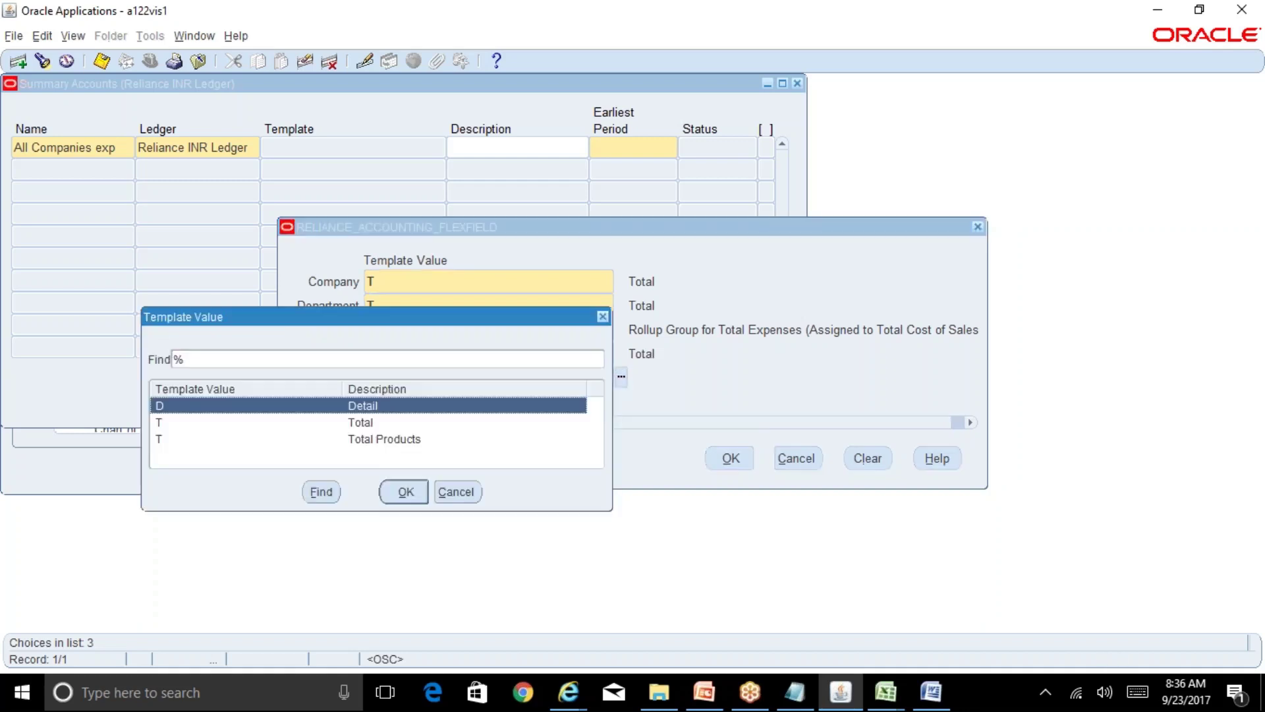
click(368, 424)
click(406, 492)
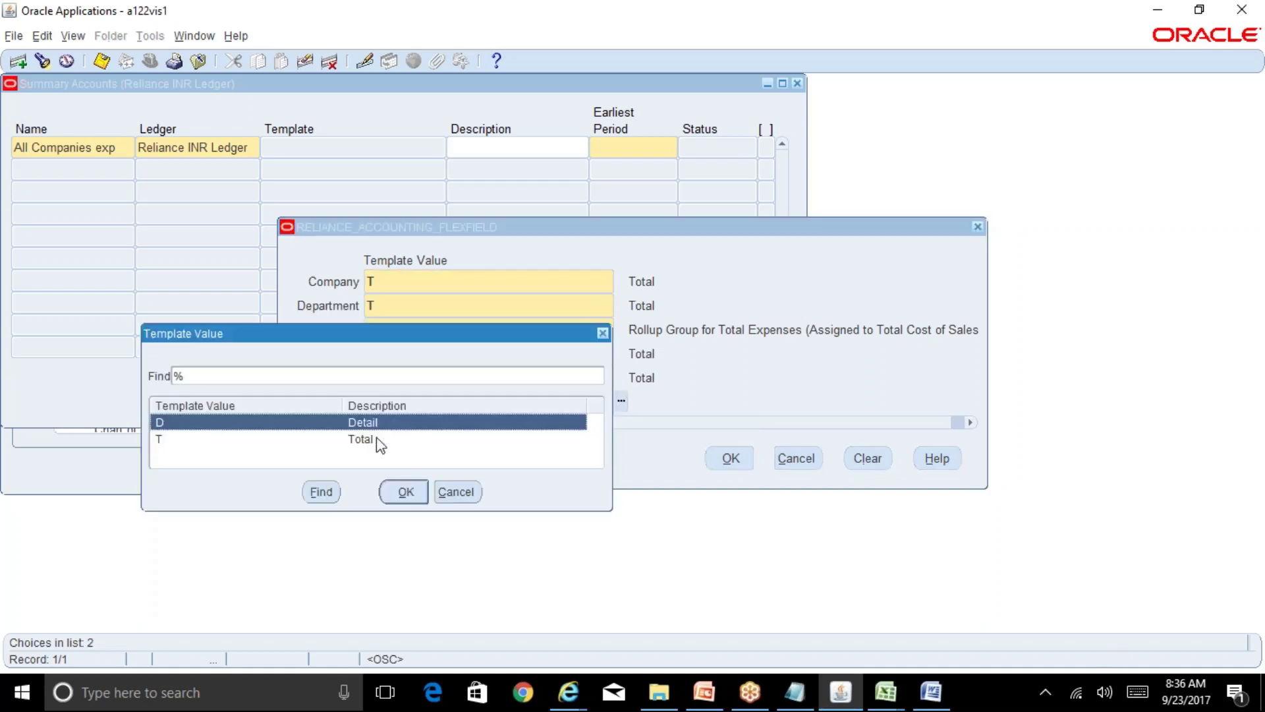
click(370, 440)
click(405, 491)
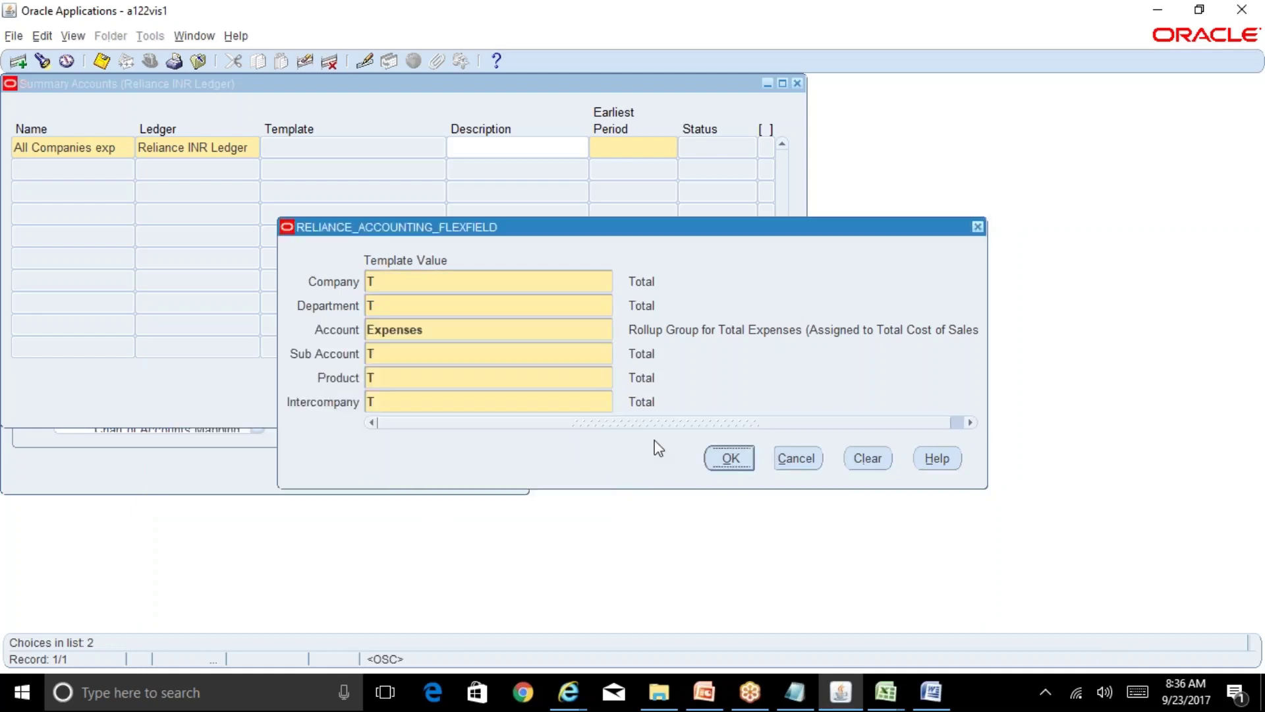
click(730, 458)
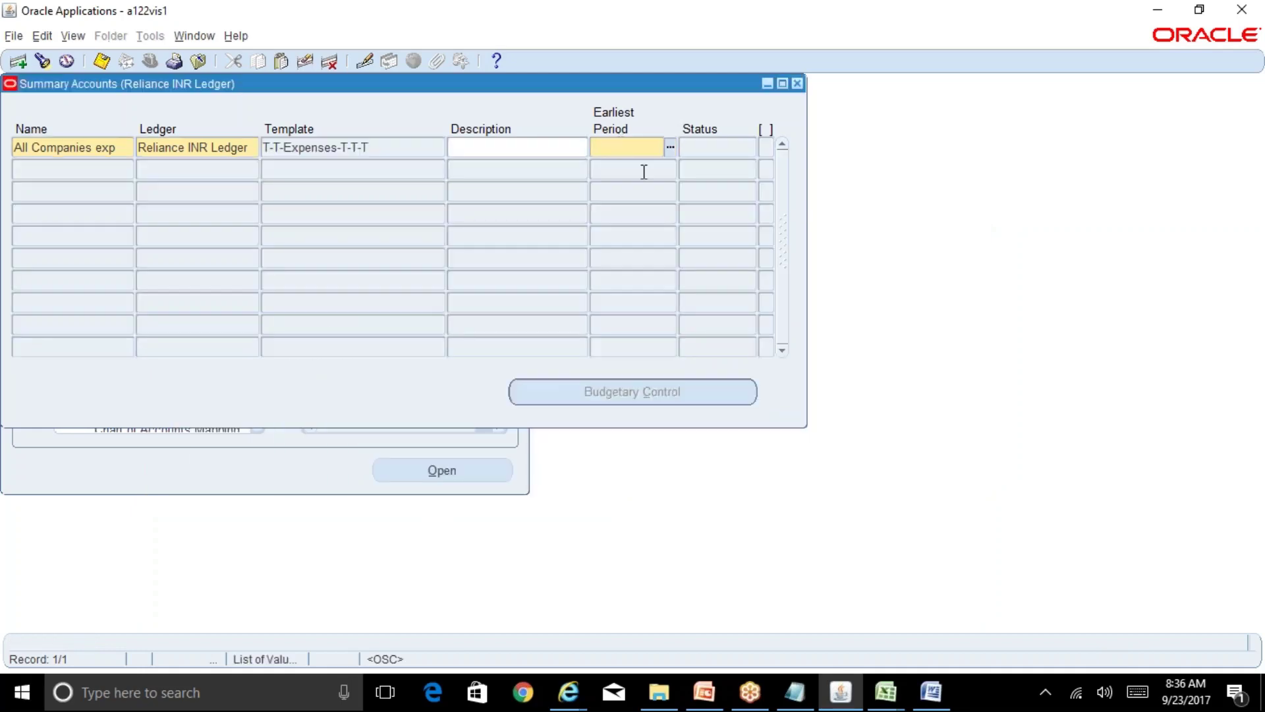
Set the earliest period of the All Companies exp template to SEP-17 and save the template
text(sep-17)
key(ctrl+s)
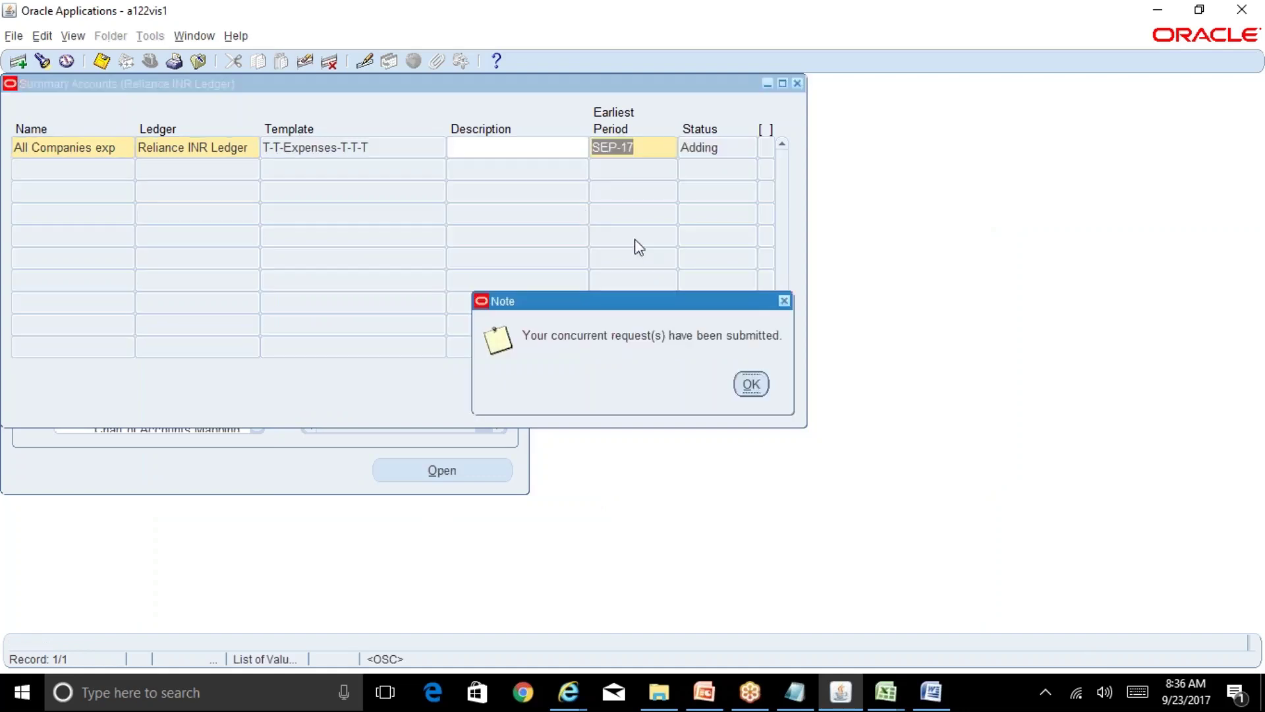
click(751, 384)
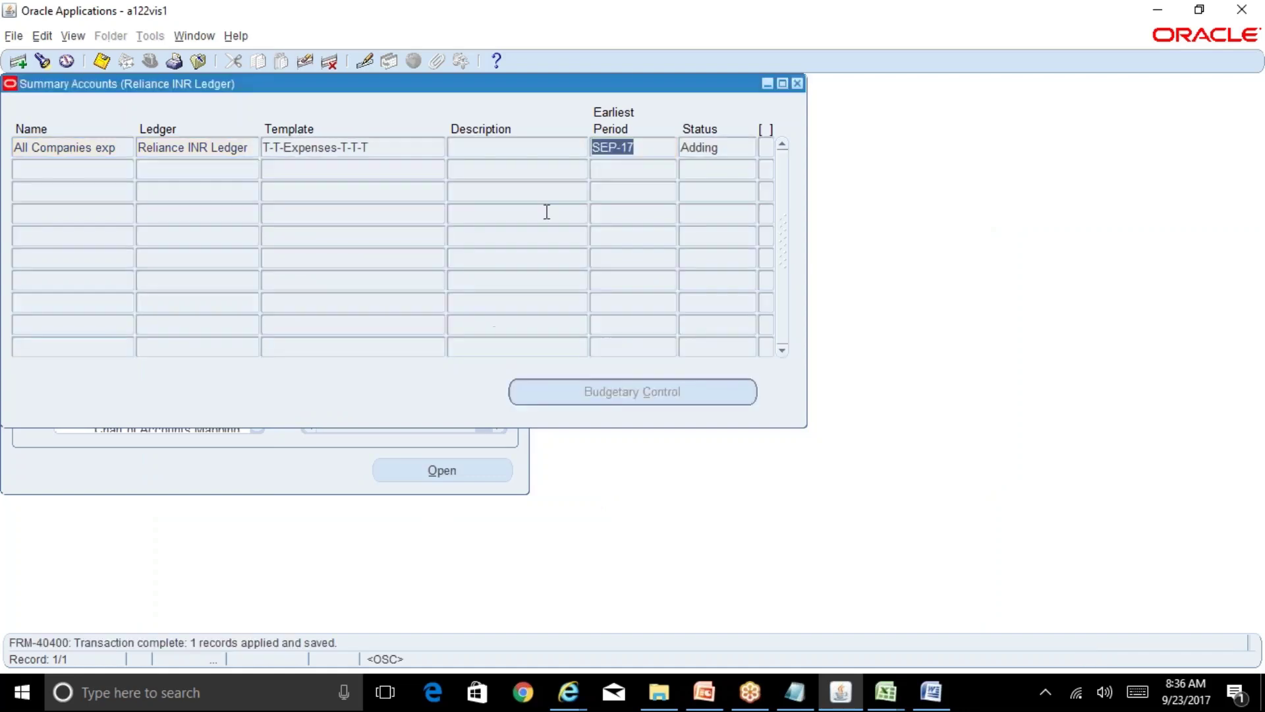
List all own concurrent requests, check the progress of the Add/Delete Summary Accounts request, and close the list
click(71, 37)
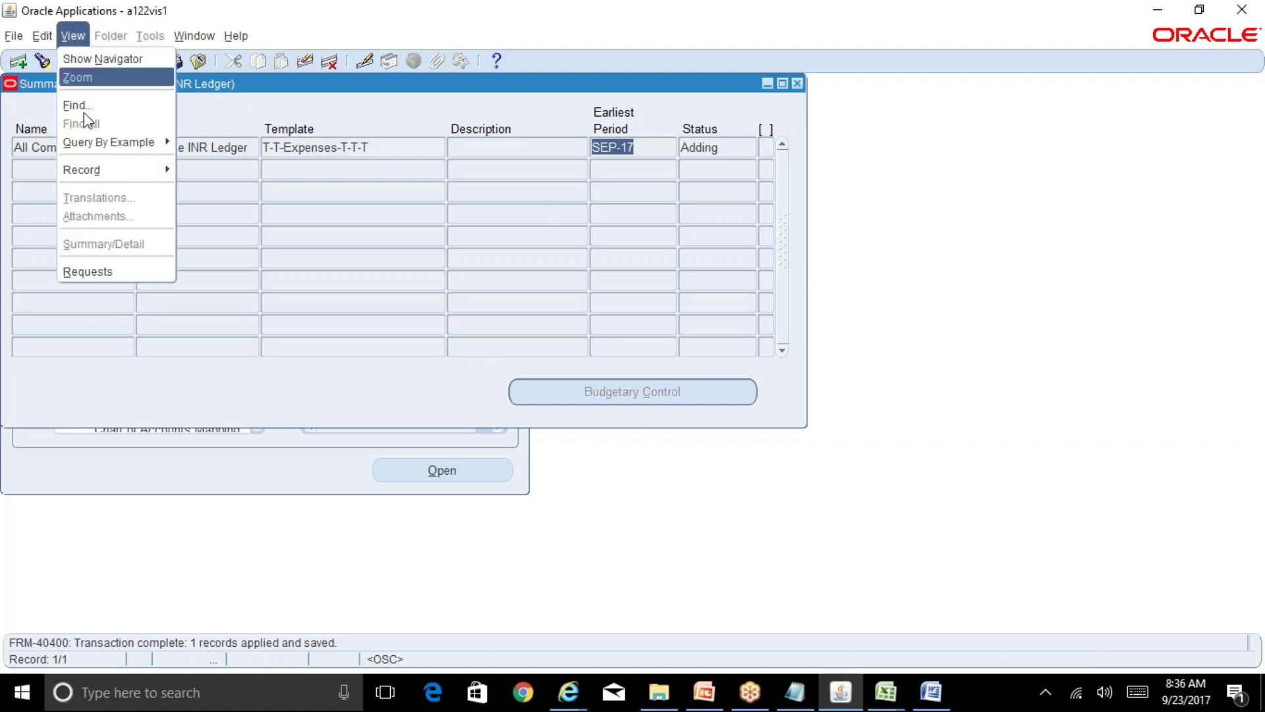
click(128, 269)
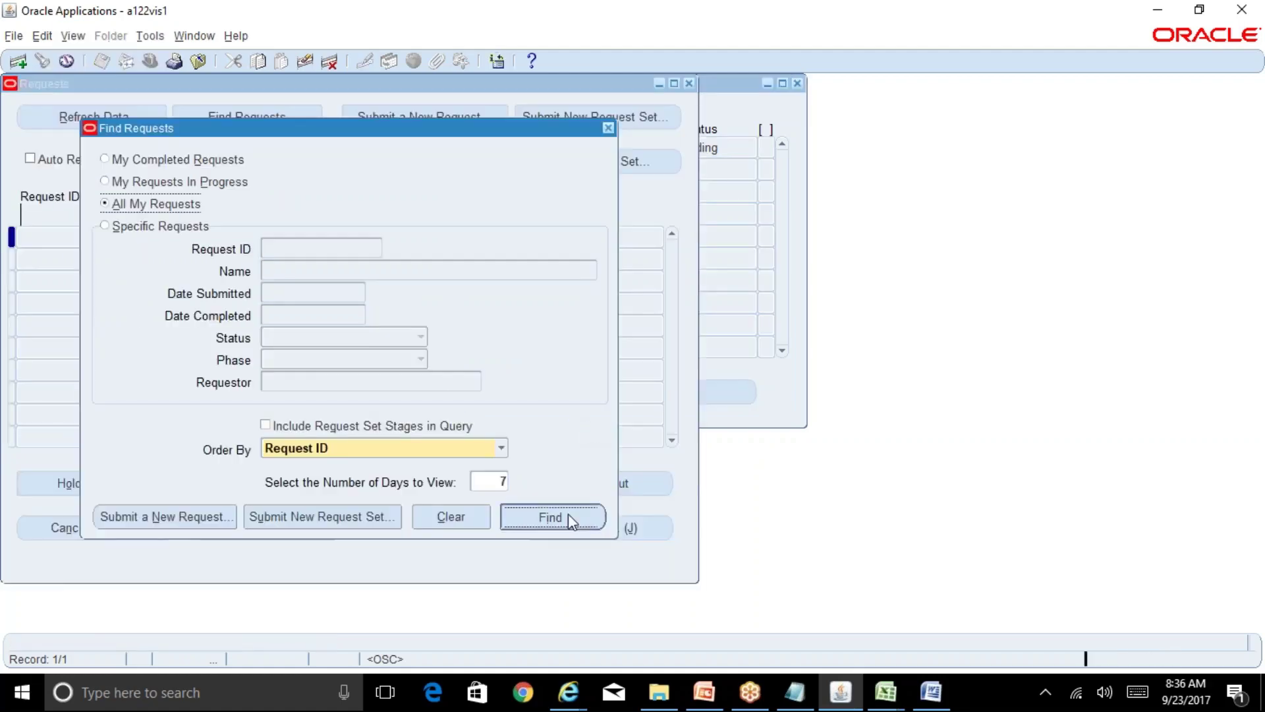
click(568, 513)
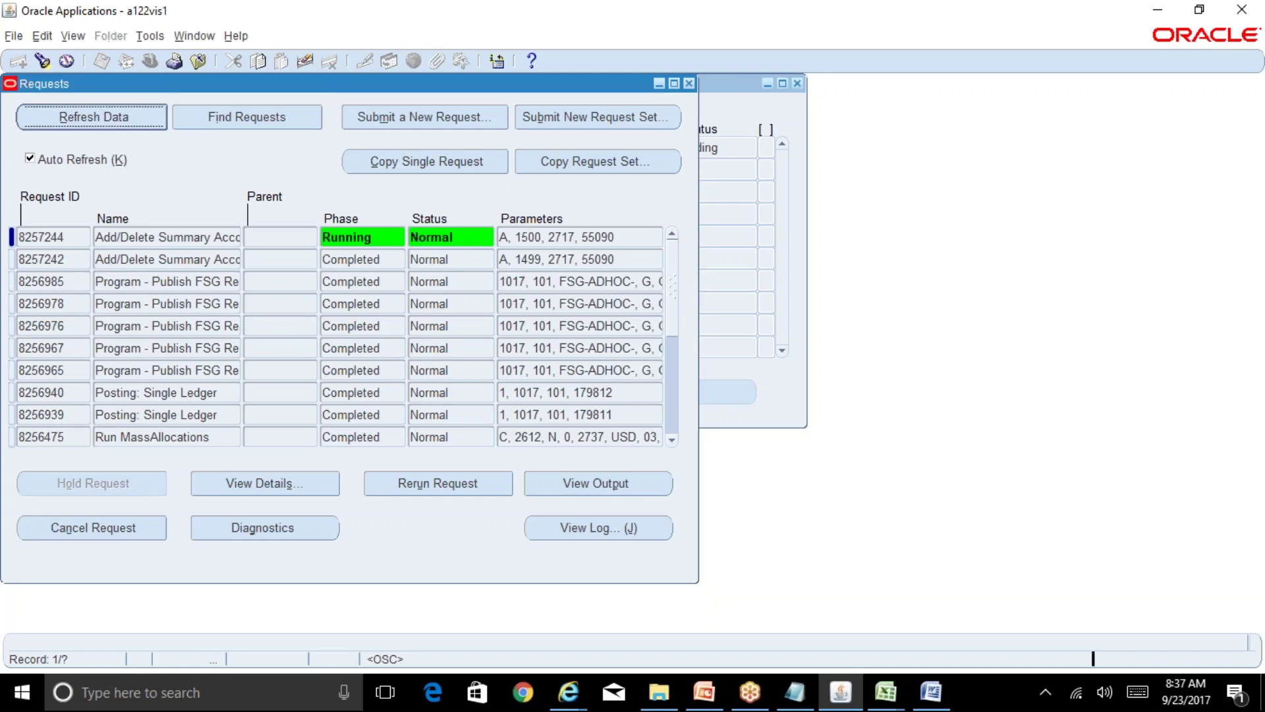
click(688, 83)
Query the summary accounts again by the copied name All Companies exp to check the template's status
click(110, 148)
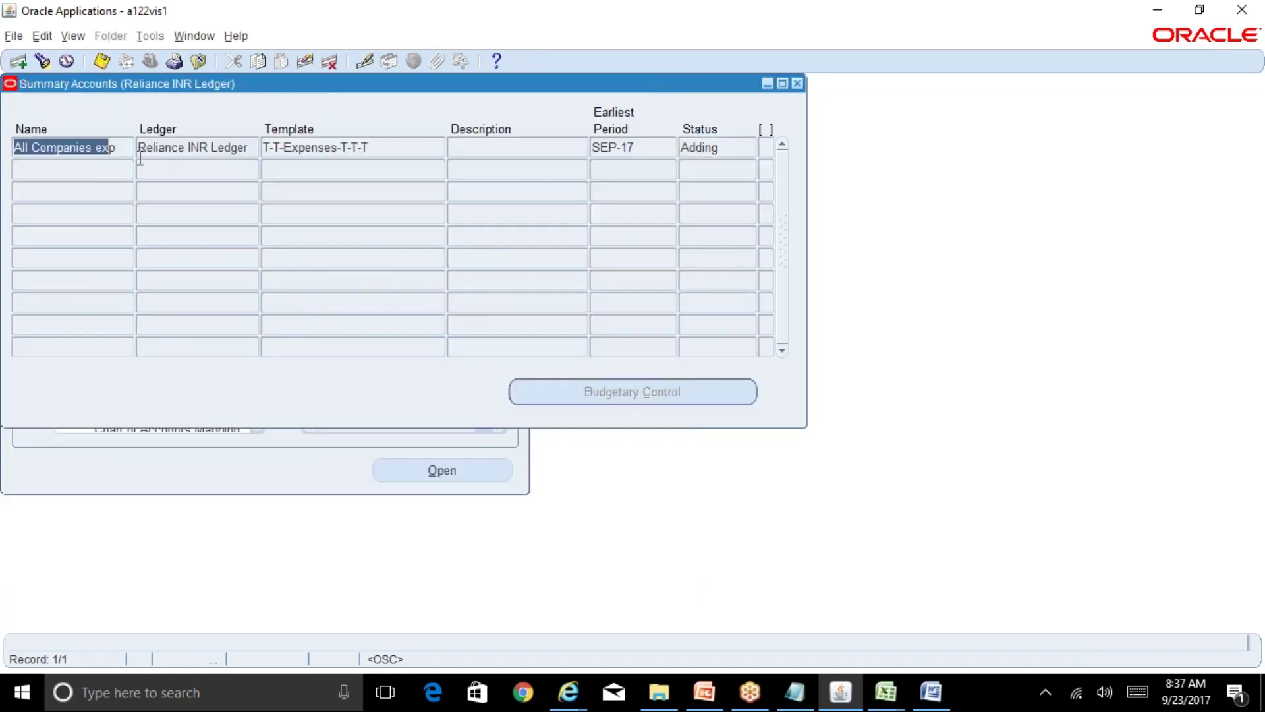
key(Home)
key(shift+Right)
key(shift+Right)
key(shift+Right)
key(shift+Right)
key(shift+Right)
key(shift+Right)
key(shift+Right)
key(shift+Right)
key(shift+Right)
key(shift+Right)
key(shift+Right)
key(shift+Right)
key(shift+Right)
key(shift+Right)
key(shift+Right)
key(shift+Right)
key(shift+Right)
key(ctrl+c)
key(F11)
key(ctrl+v)
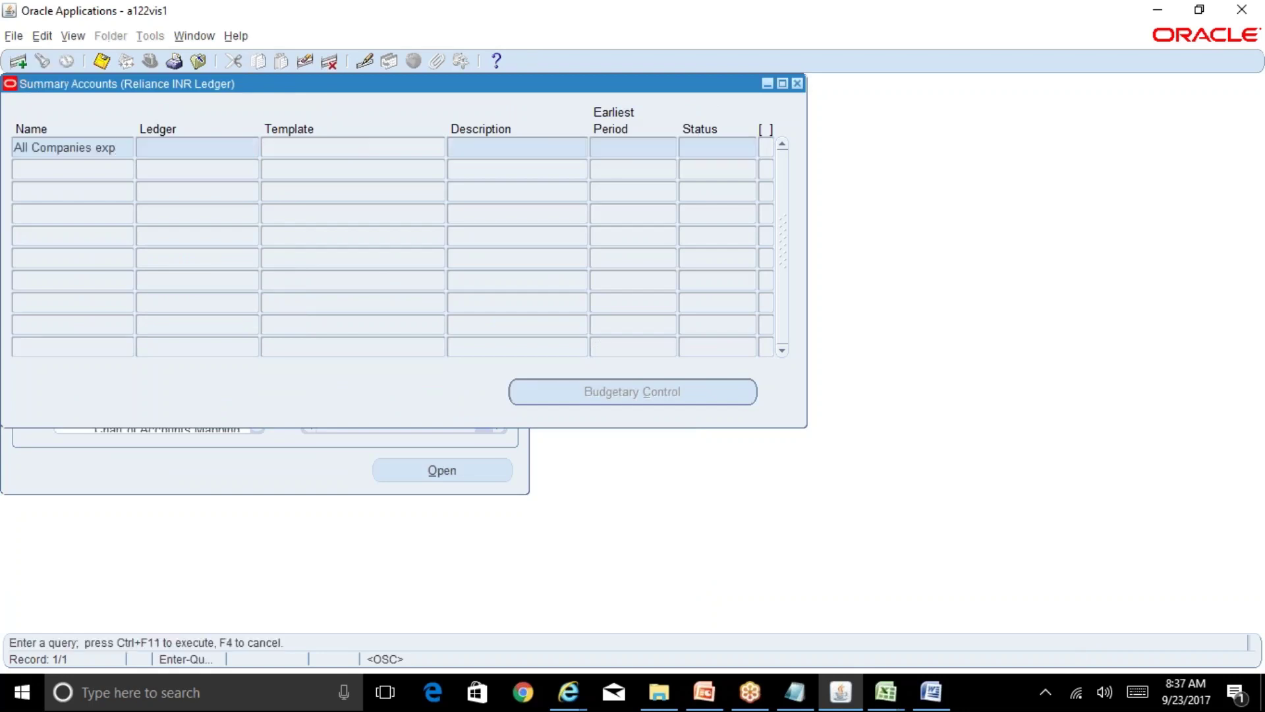
key(ctrl+F11)
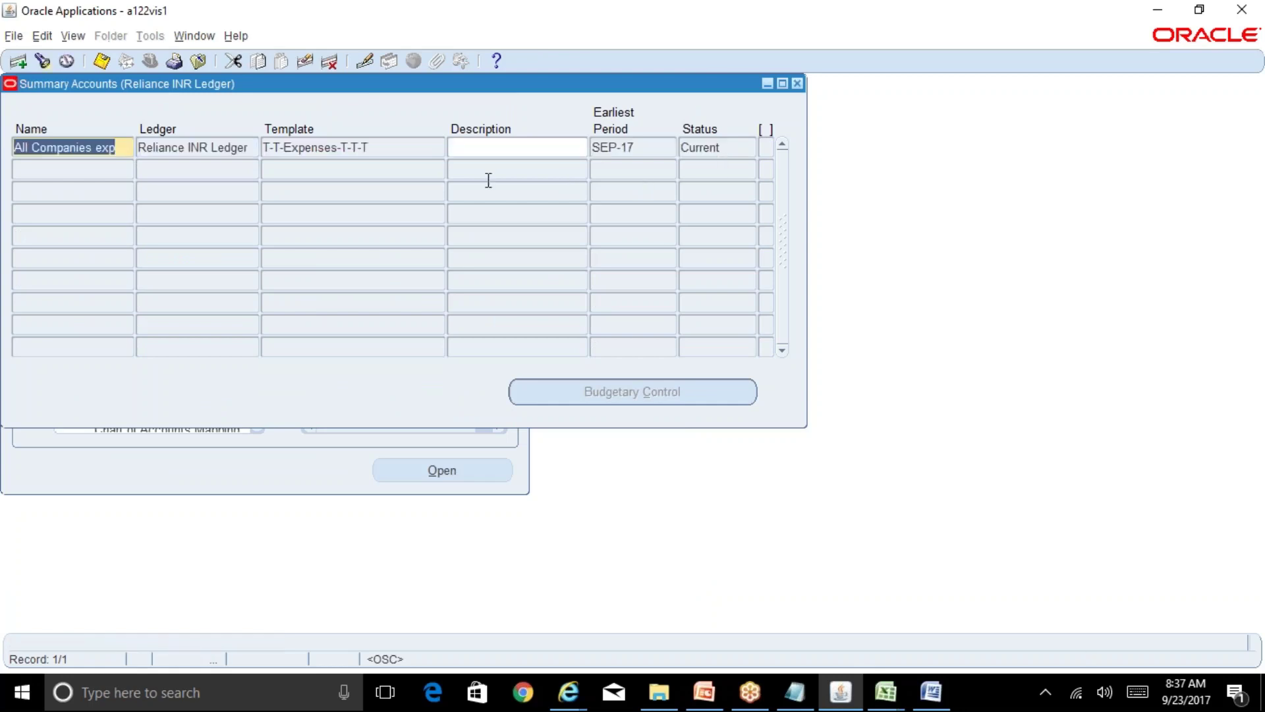
Close the Summary Accounts form and open the Account inquiry
click(797, 83)
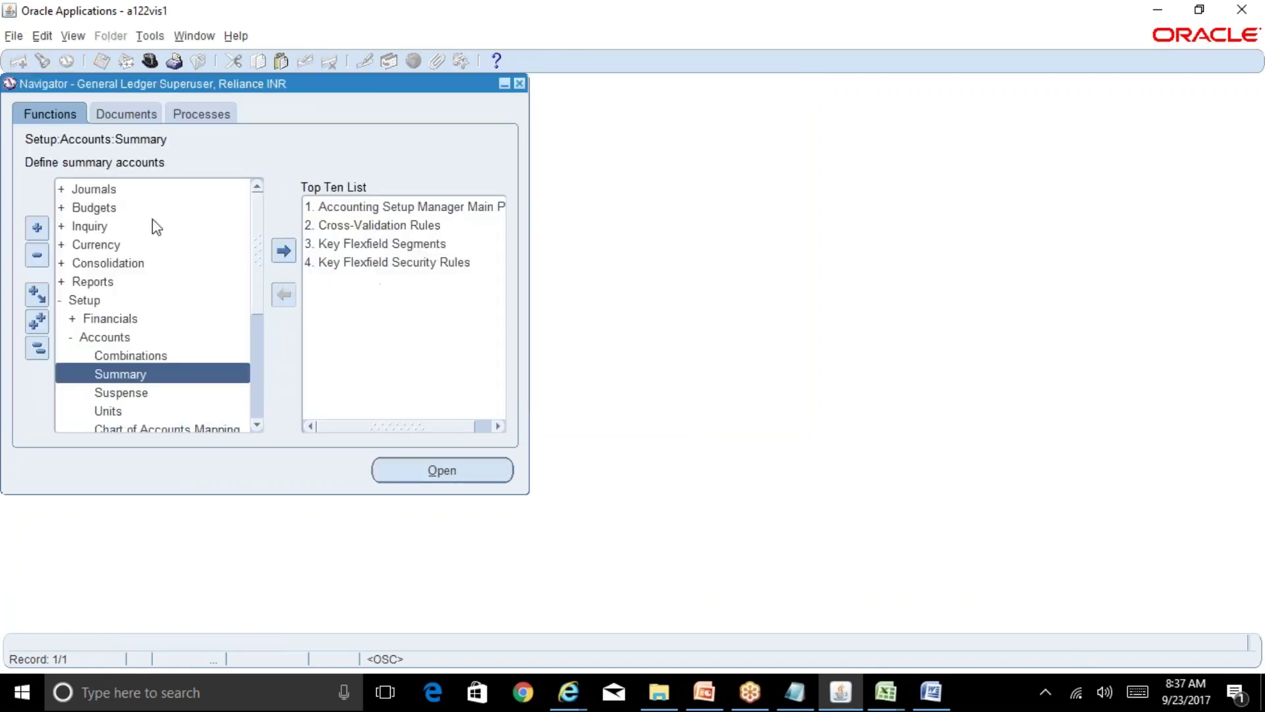
double_click(125, 226)
double_click(142, 243)
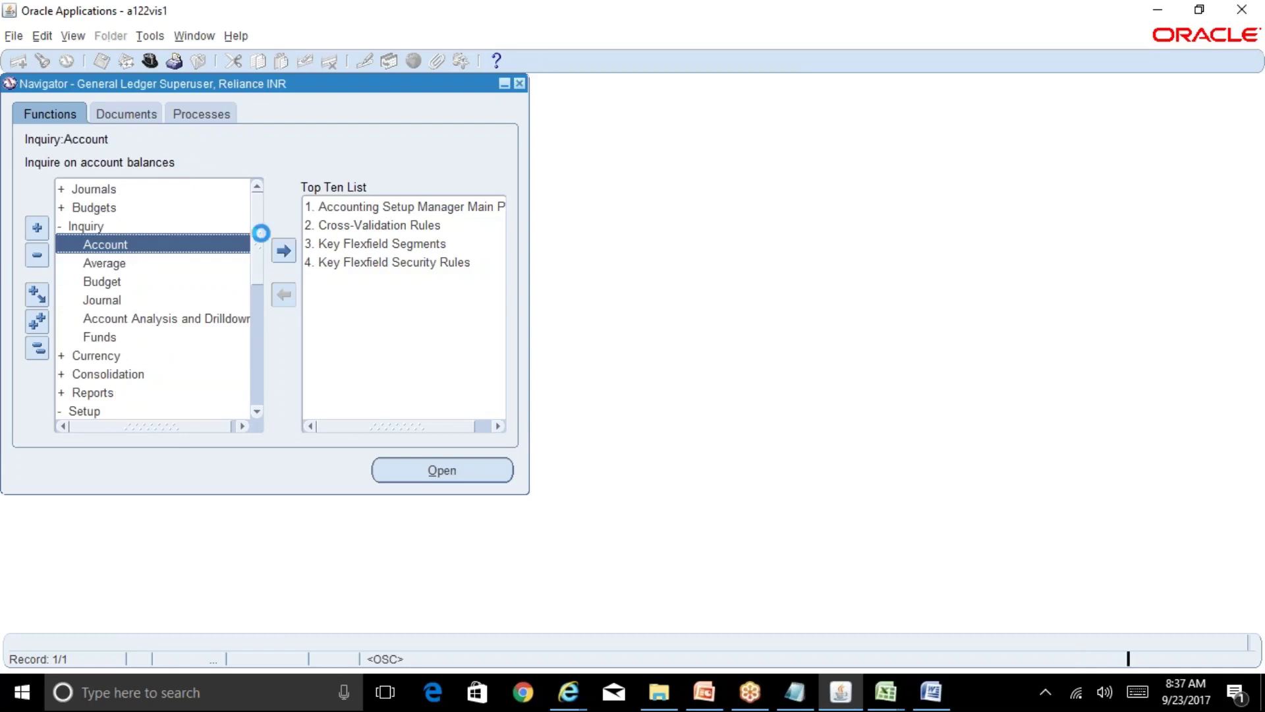
Set the inquiry's accounting periods to SEP-17, choose the All Companies exp summary template, and find its accounts without segment limits
text(s)
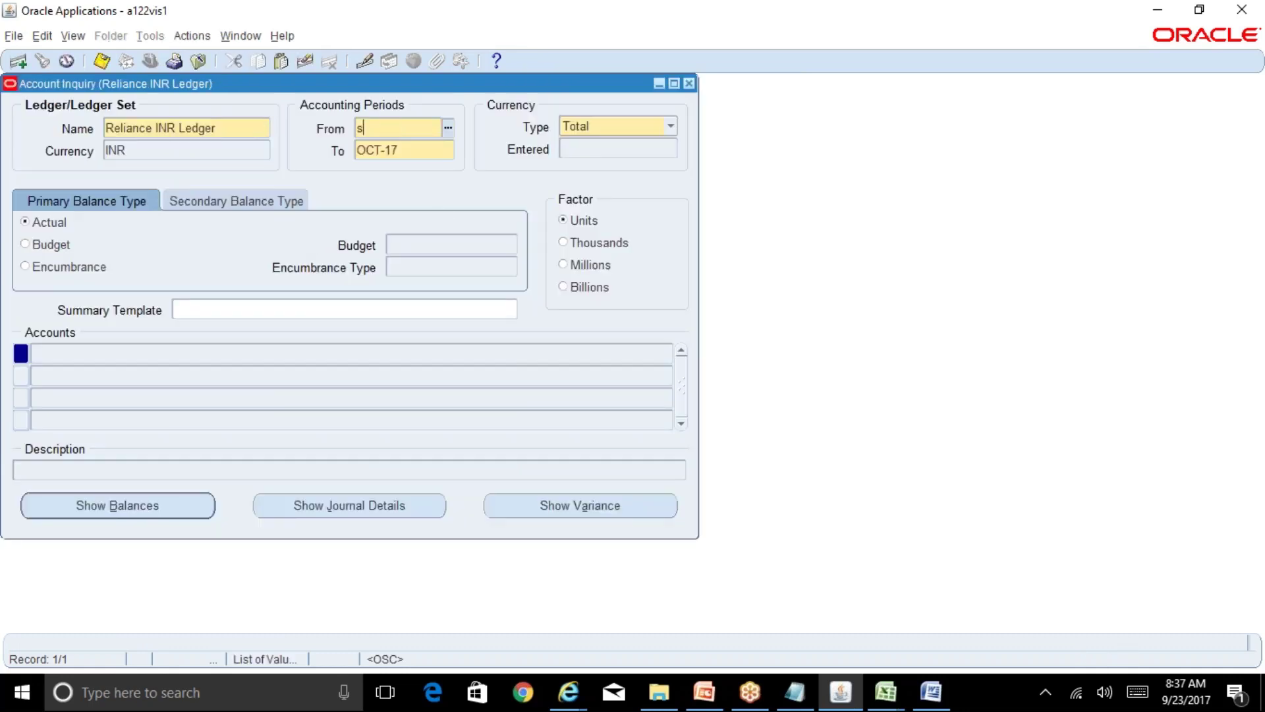
text(ep-17)
key(Tab)
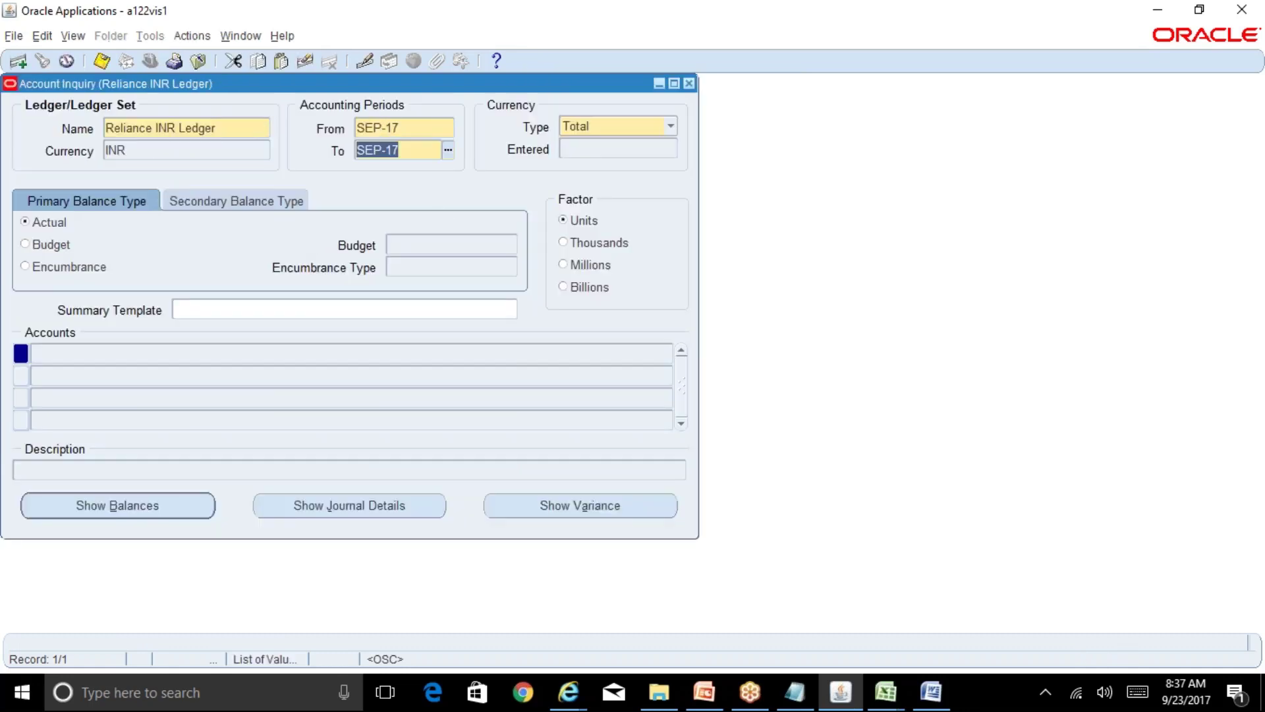
click(471, 311)
click(511, 309)
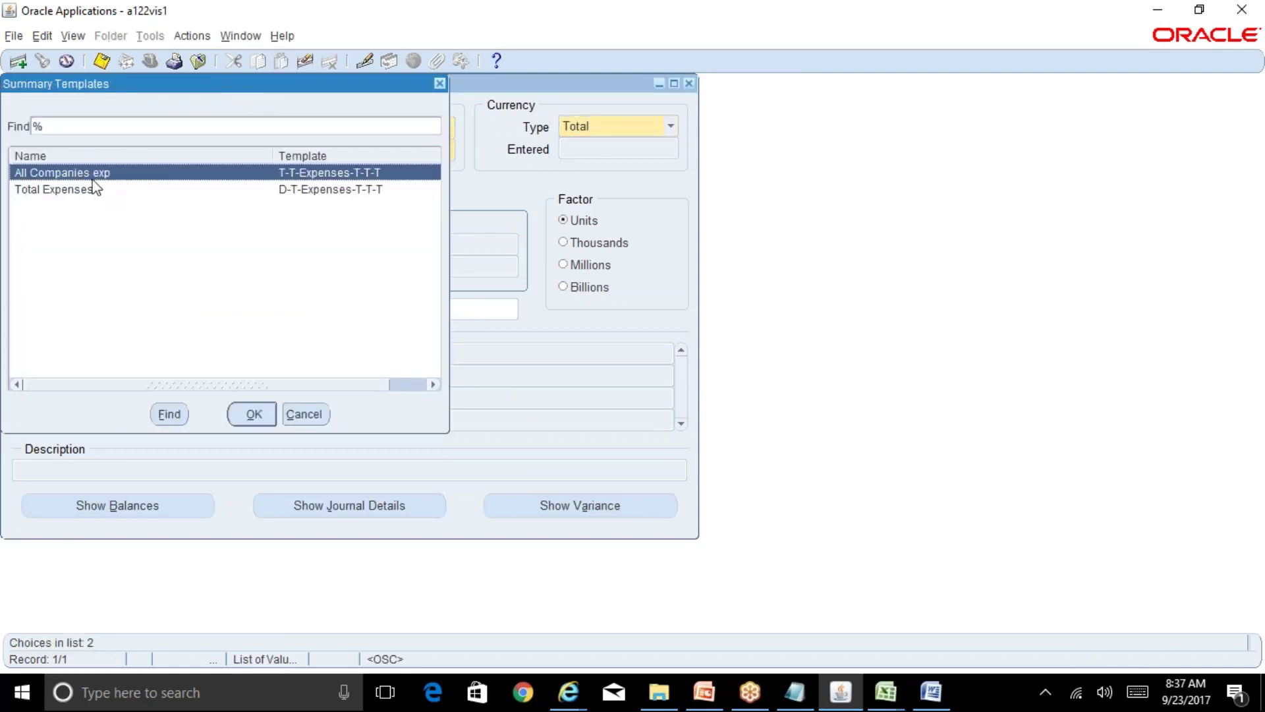
key(Escape)
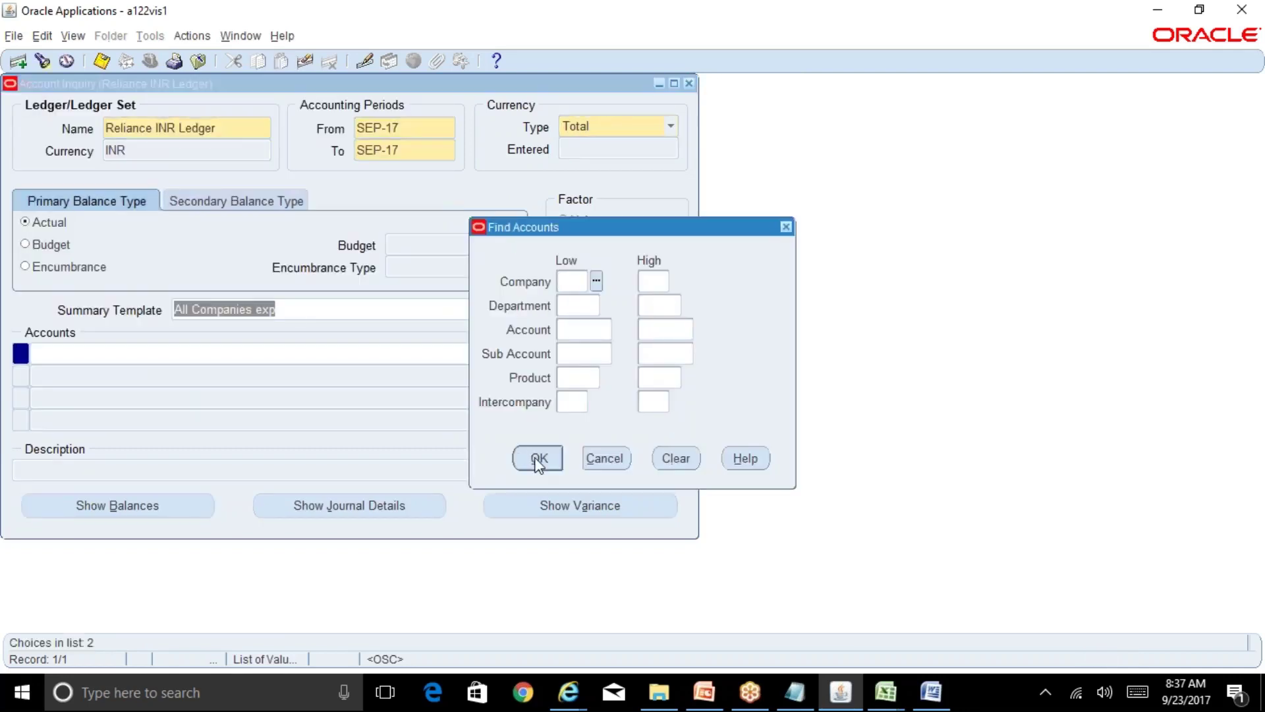
click(532, 456)
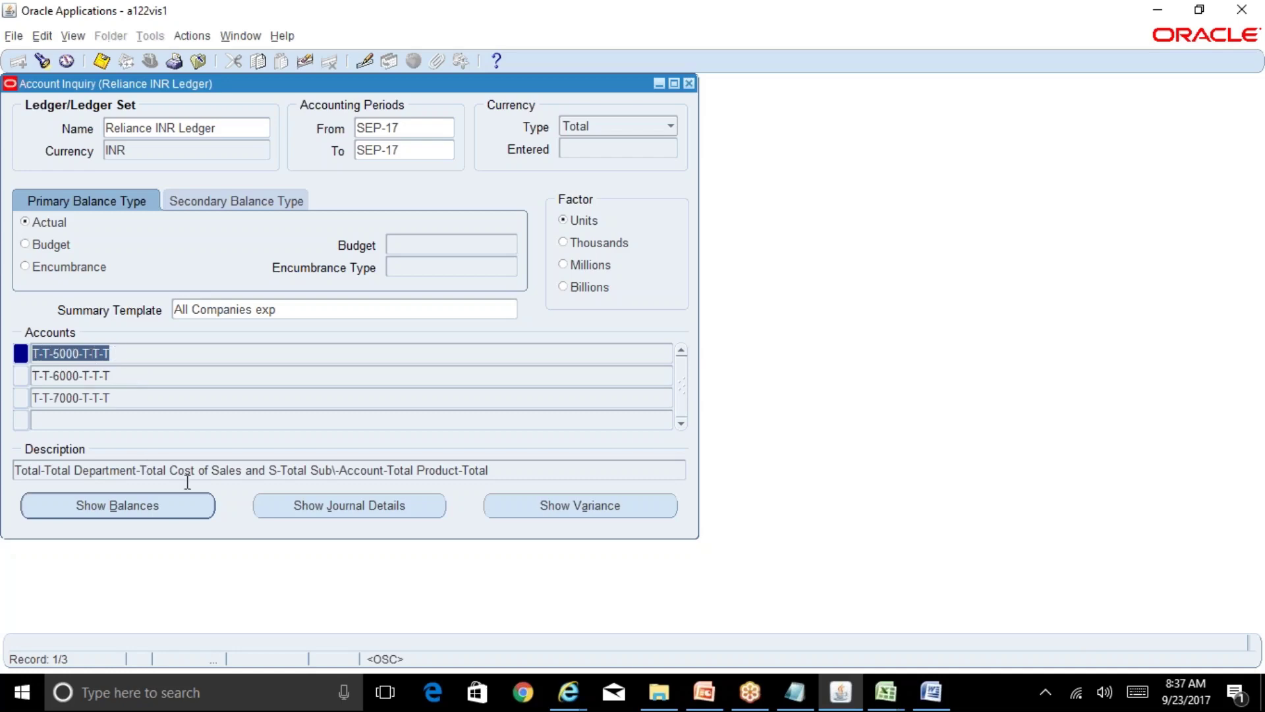
Review the summary and detail balances of account T-T-5000-T-T-T and return to the account list
click(188, 509)
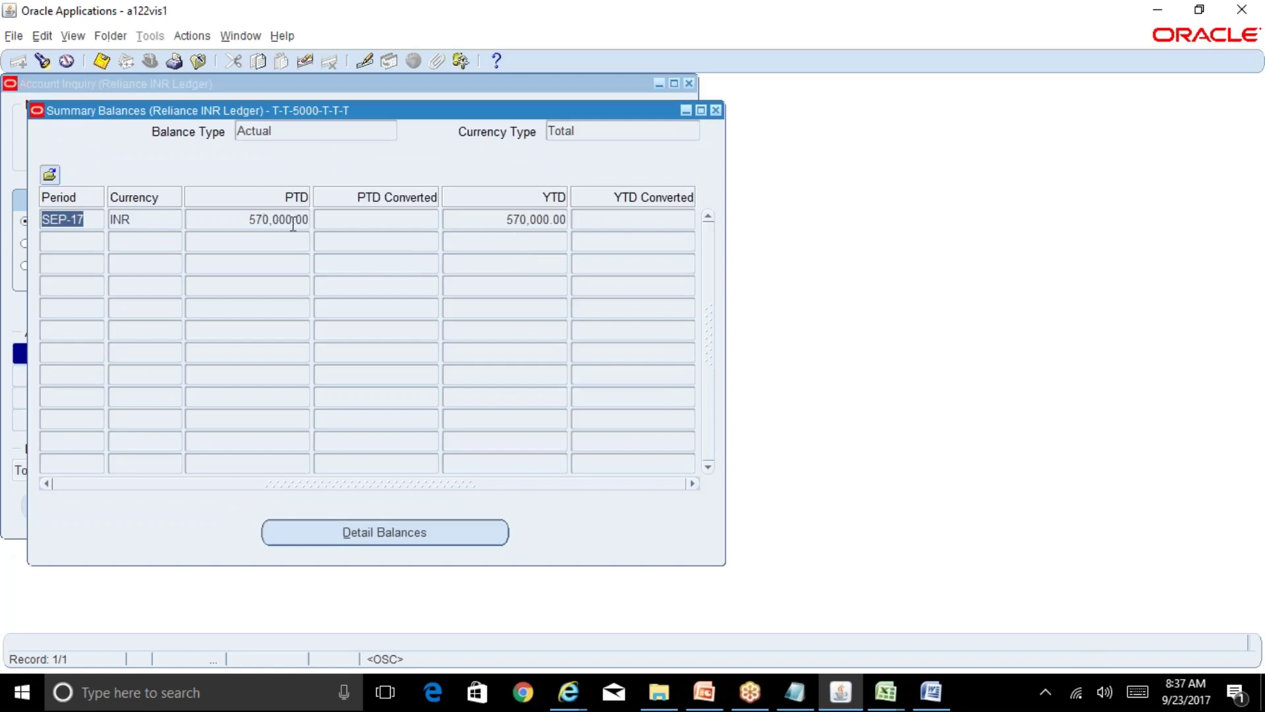
click(486, 544)
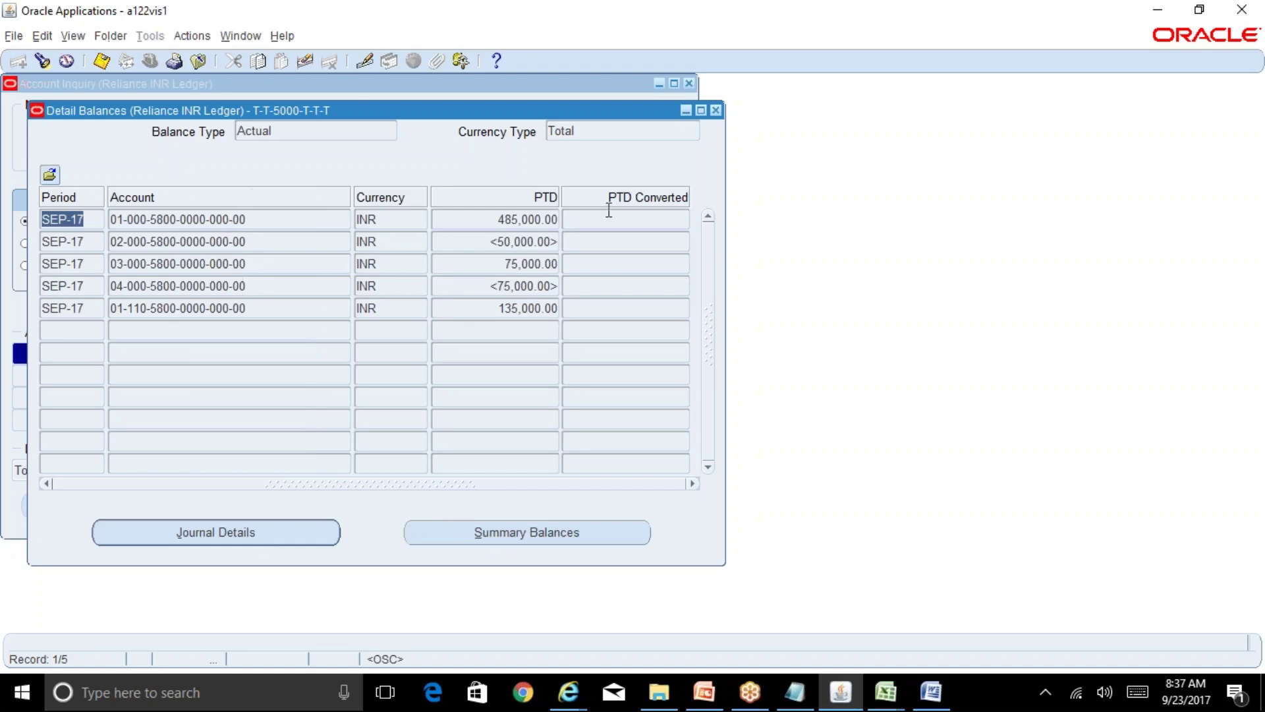
click(716, 111)
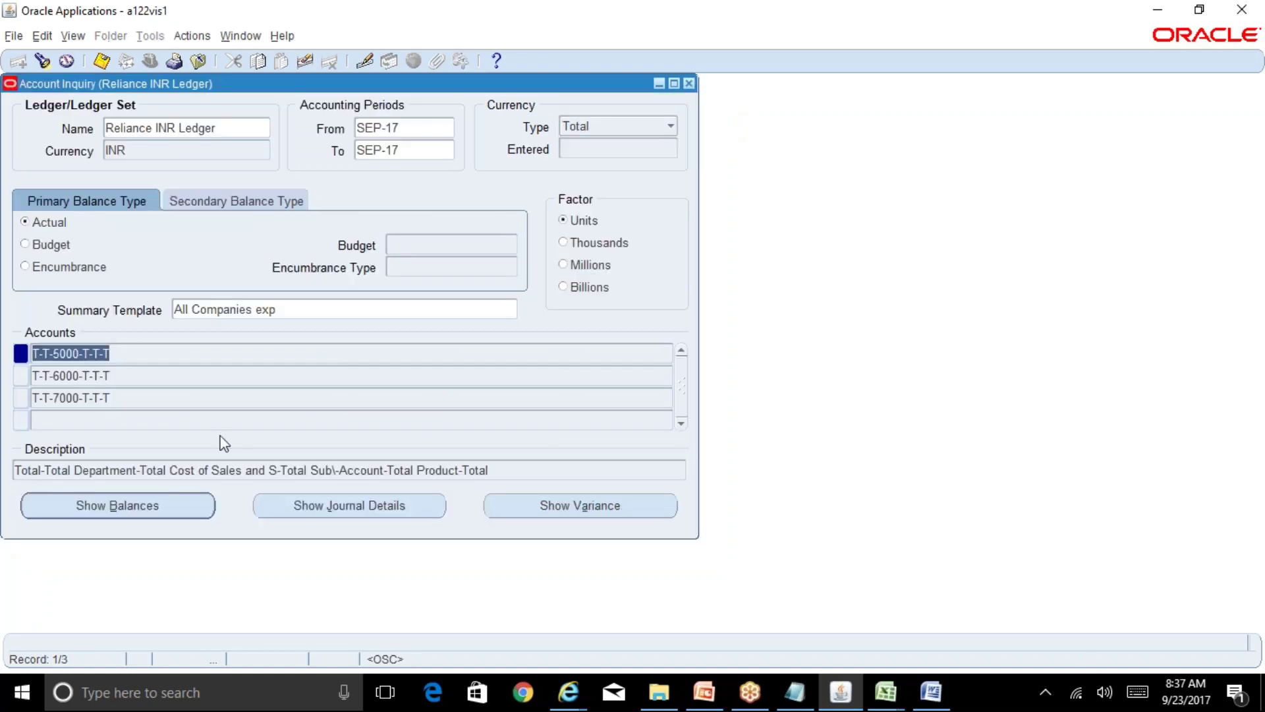
click(192, 511)
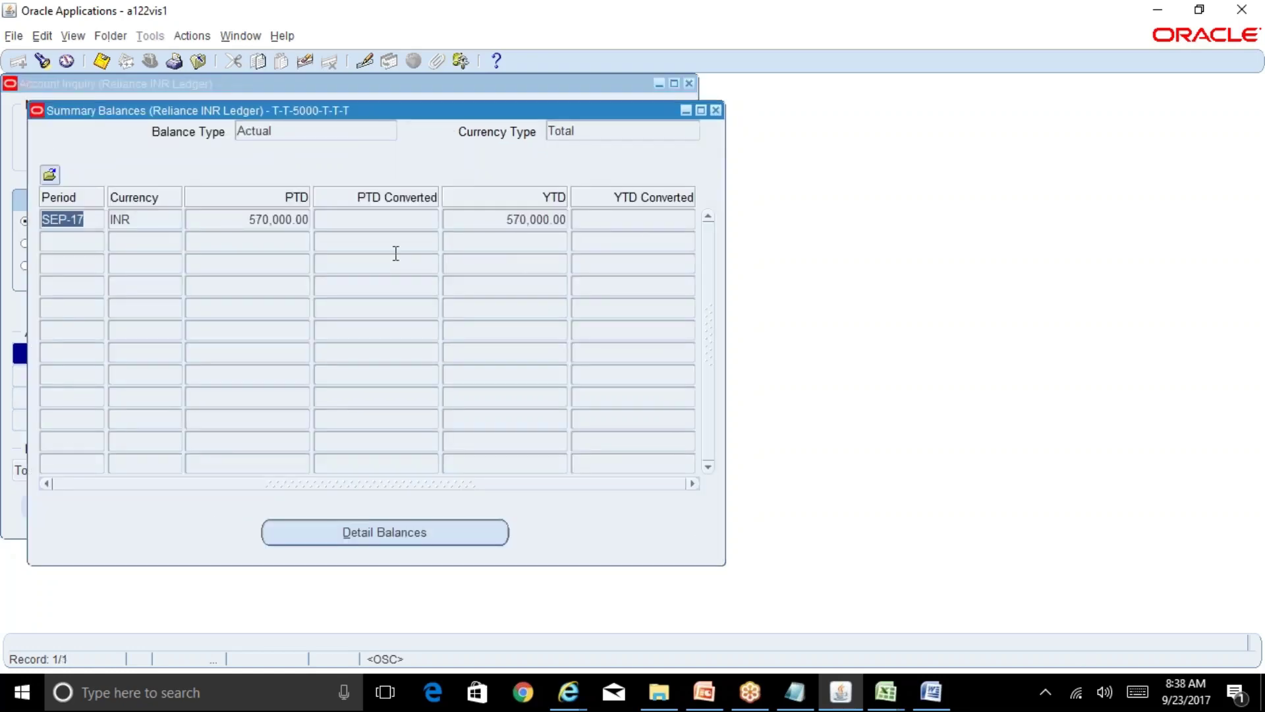
click(716, 110)
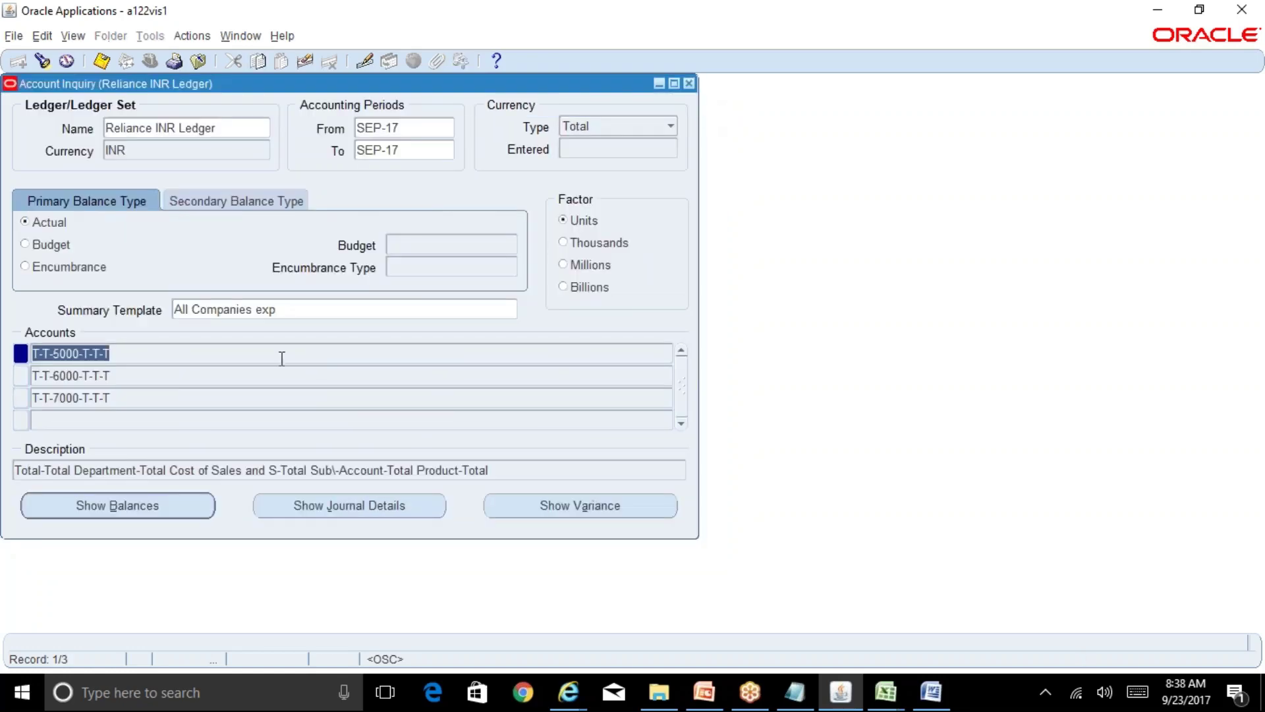
Review the summary and detail balances of account T-T-6000-T-T-T and return to the account list
click(119, 377)
click(158, 494)
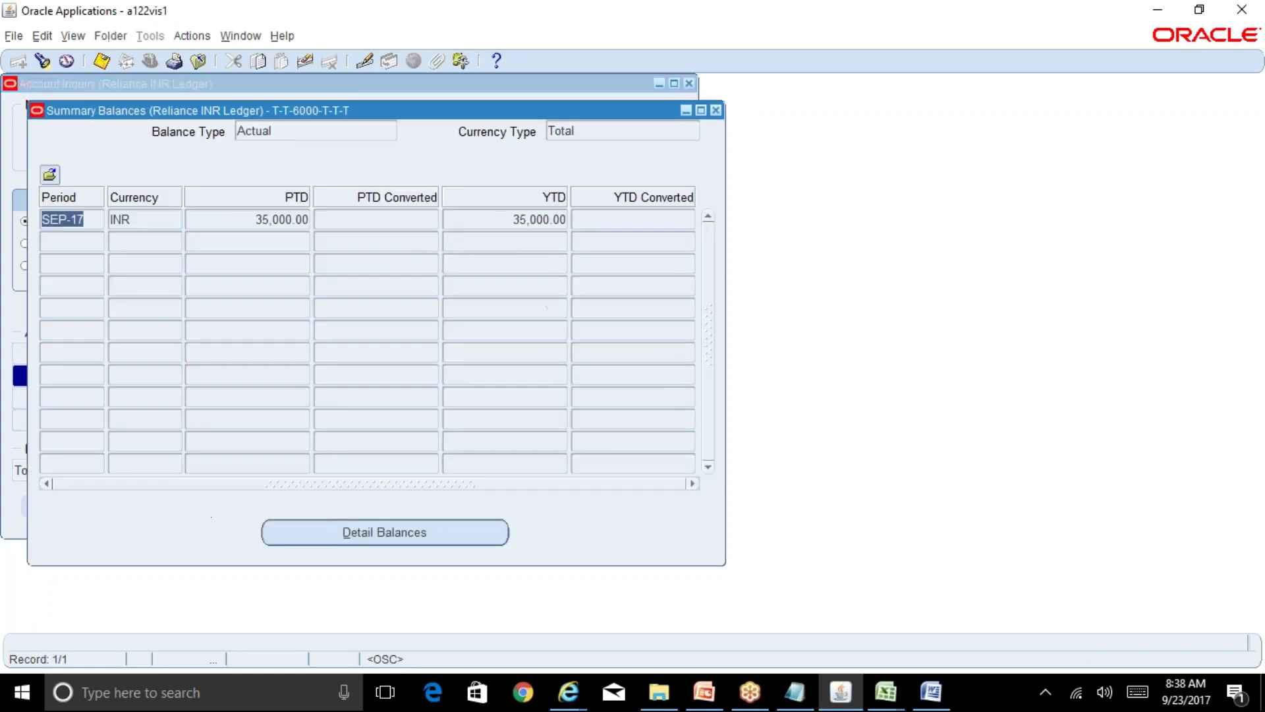
click(434, 535)
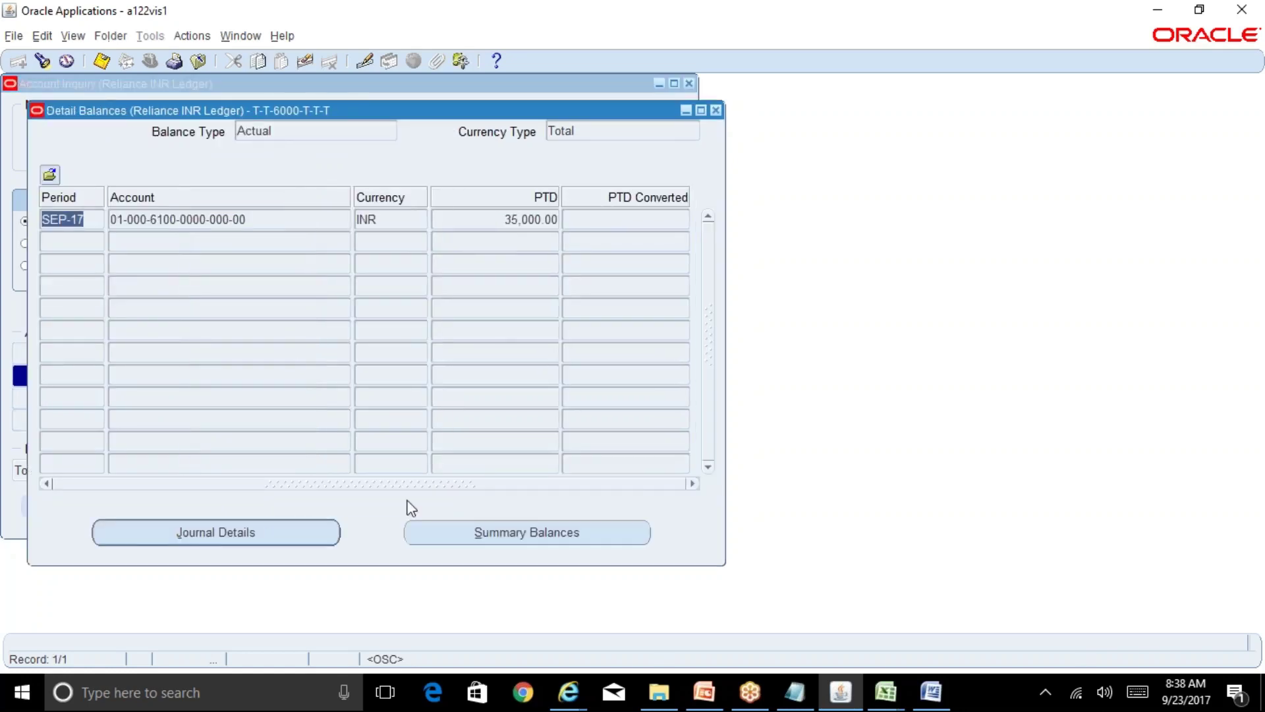
click(716, 110)
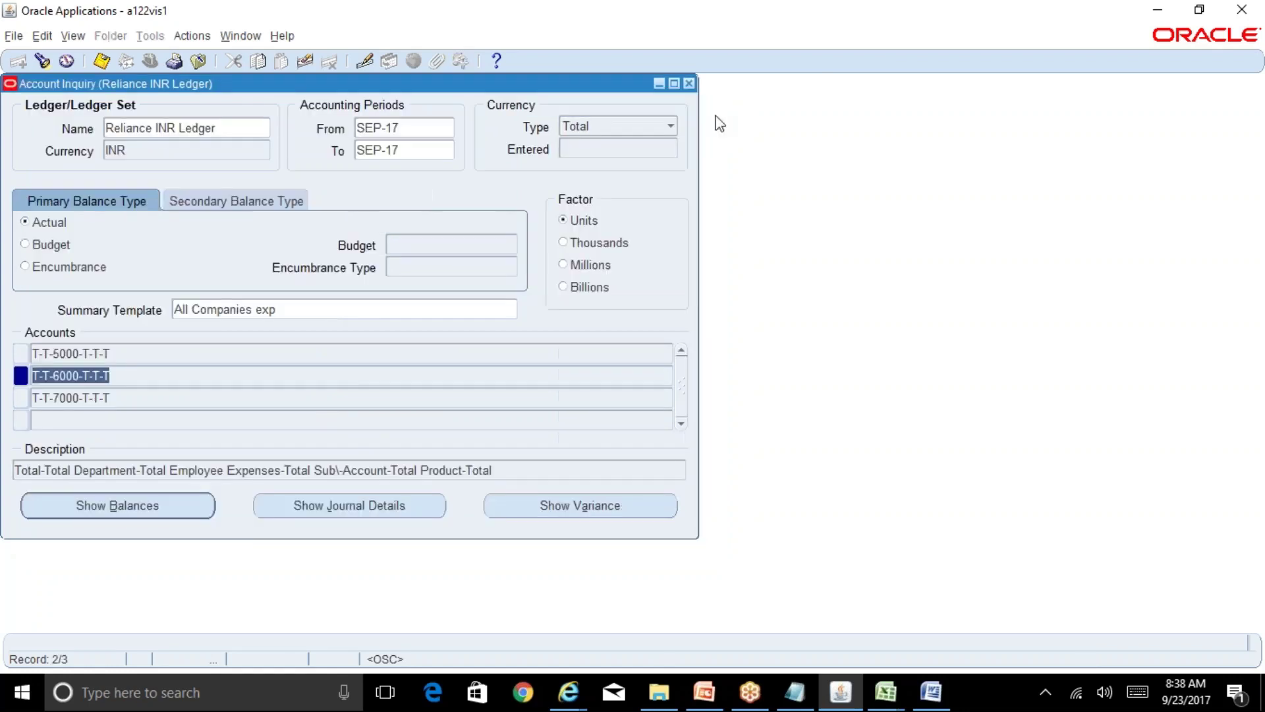
Review the summary and detail balances of account T-T-7000-T-T-T and close the Account Inquiry
key(Down)
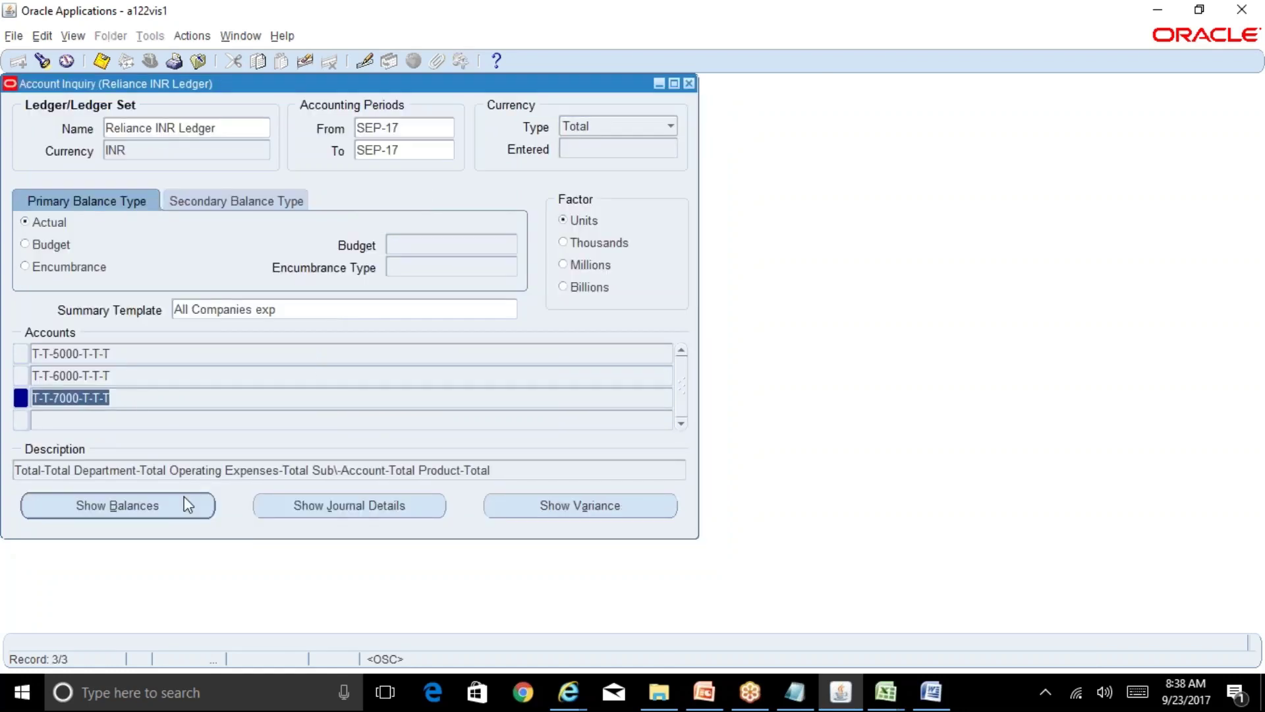
click(197, 516)
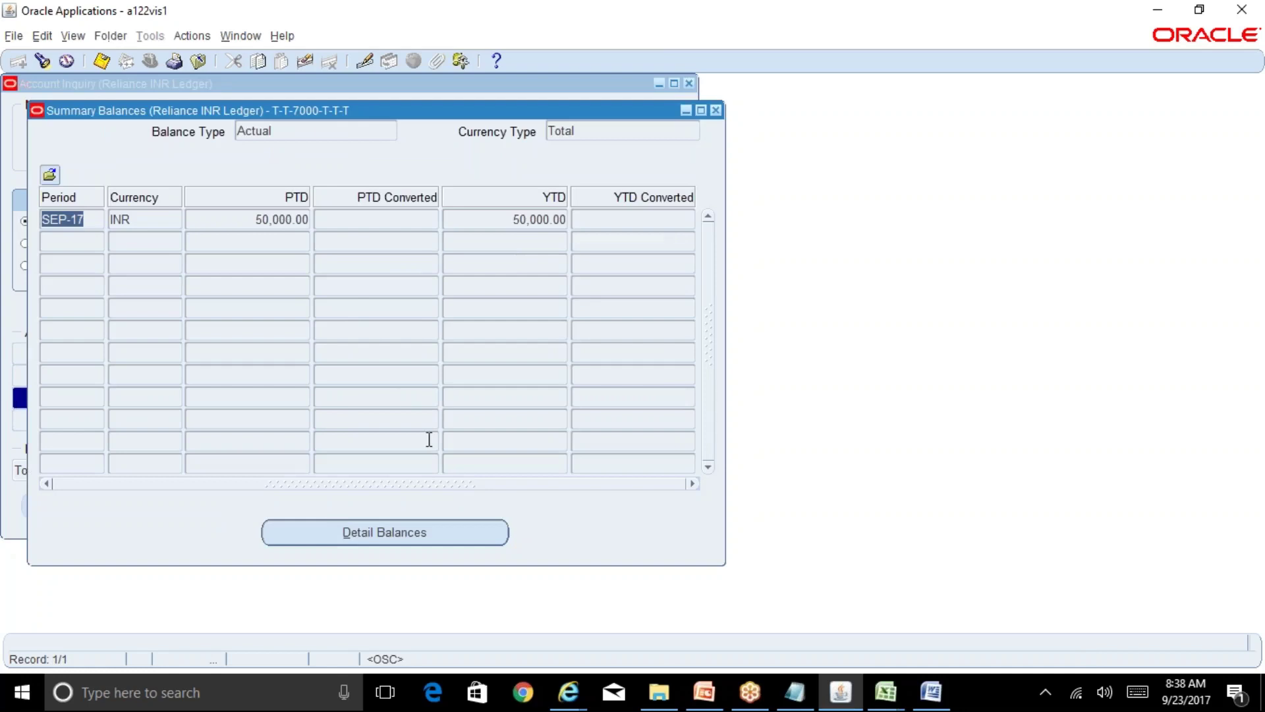
click(429, 533)
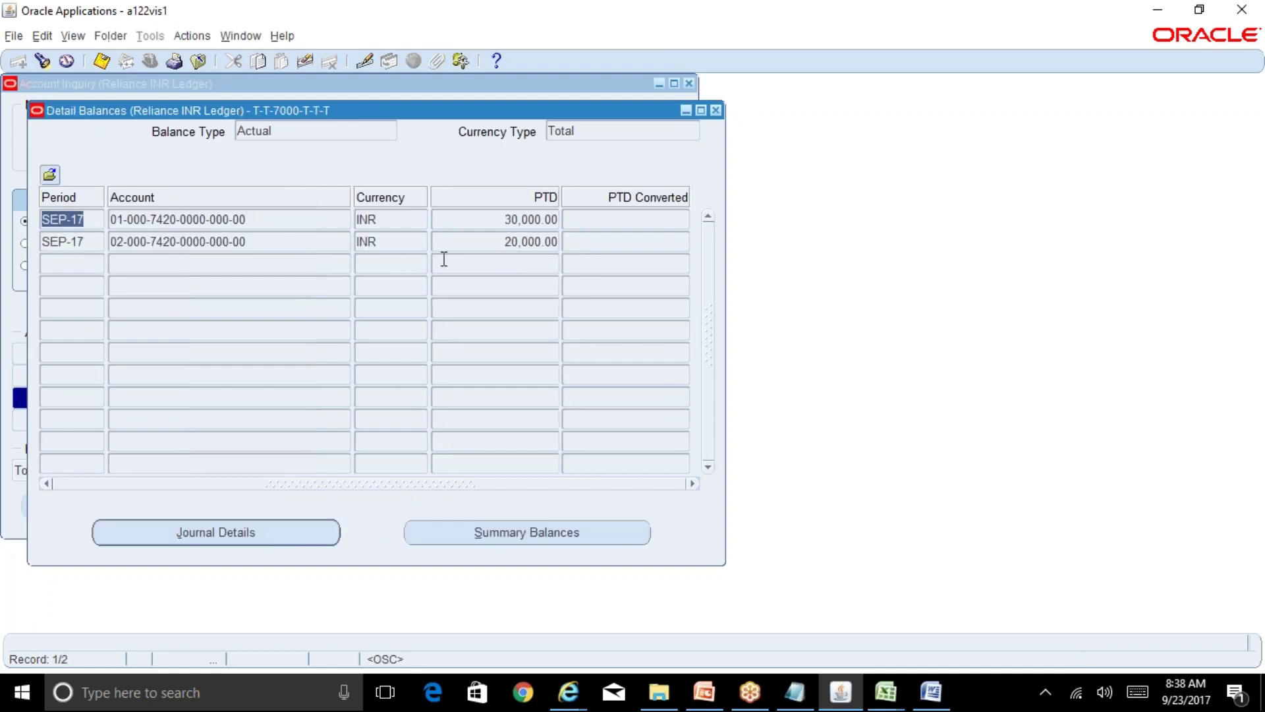
click(717, 109)
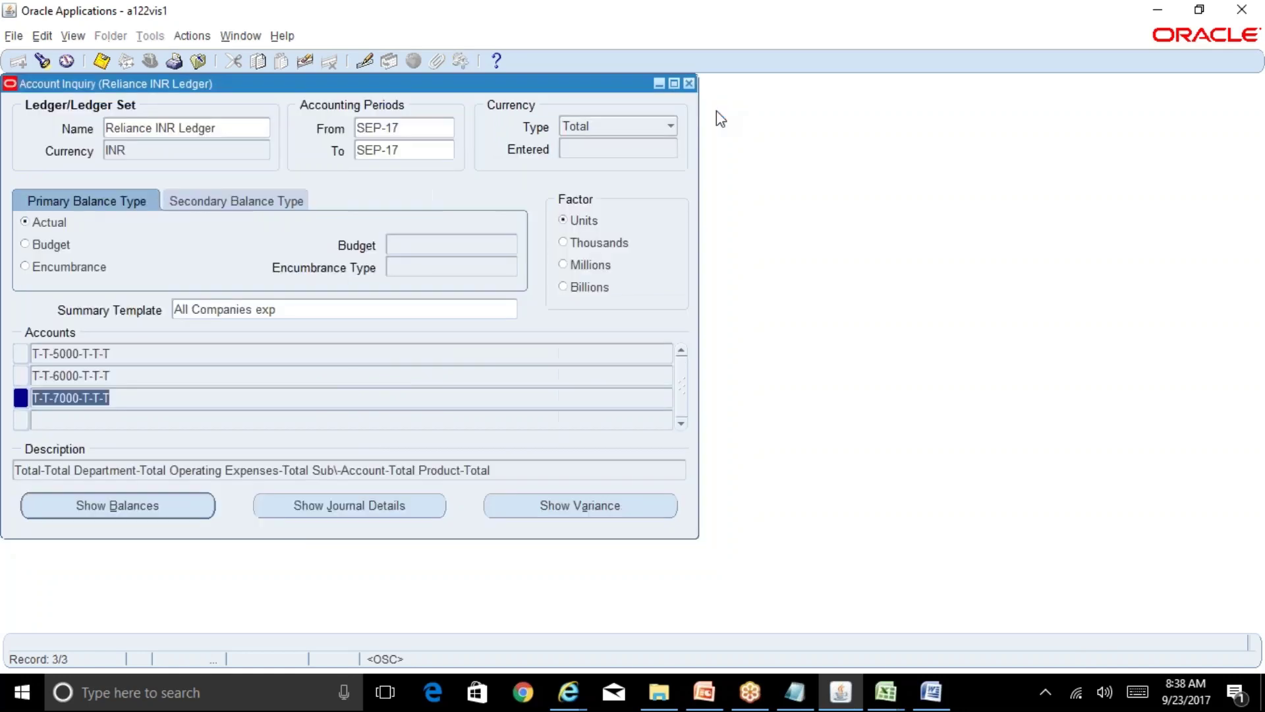
click(427, 308)
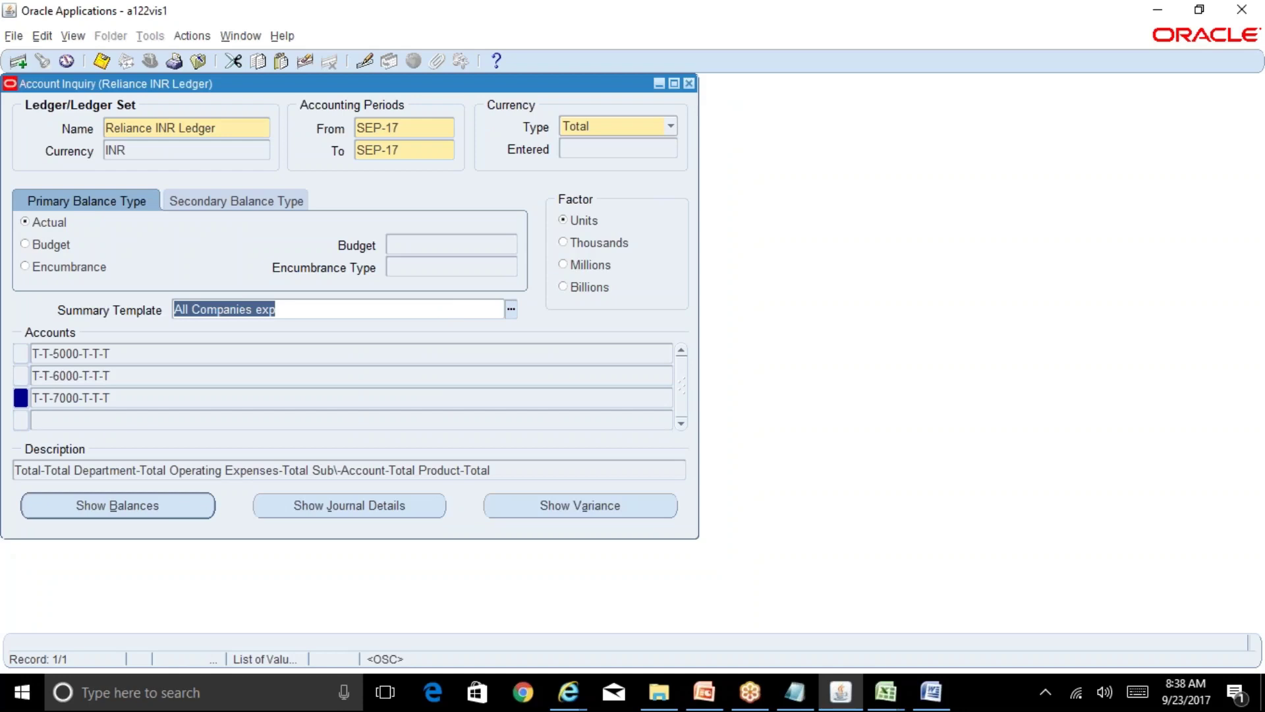
key(XF86AudioRaiseVolume)
click(689, 84)
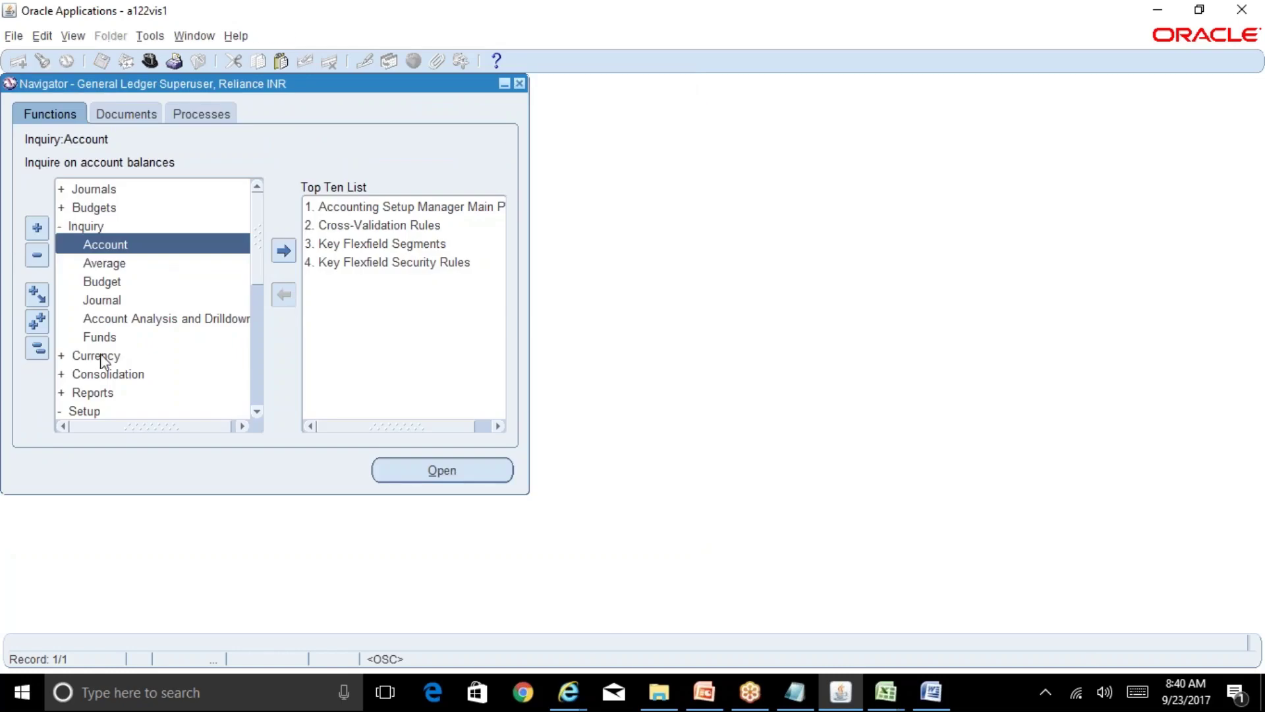
Open the Summary Accounts form and query all summary templates of the Reliance INR Ledger
click(36, 348)
click(104, 302)
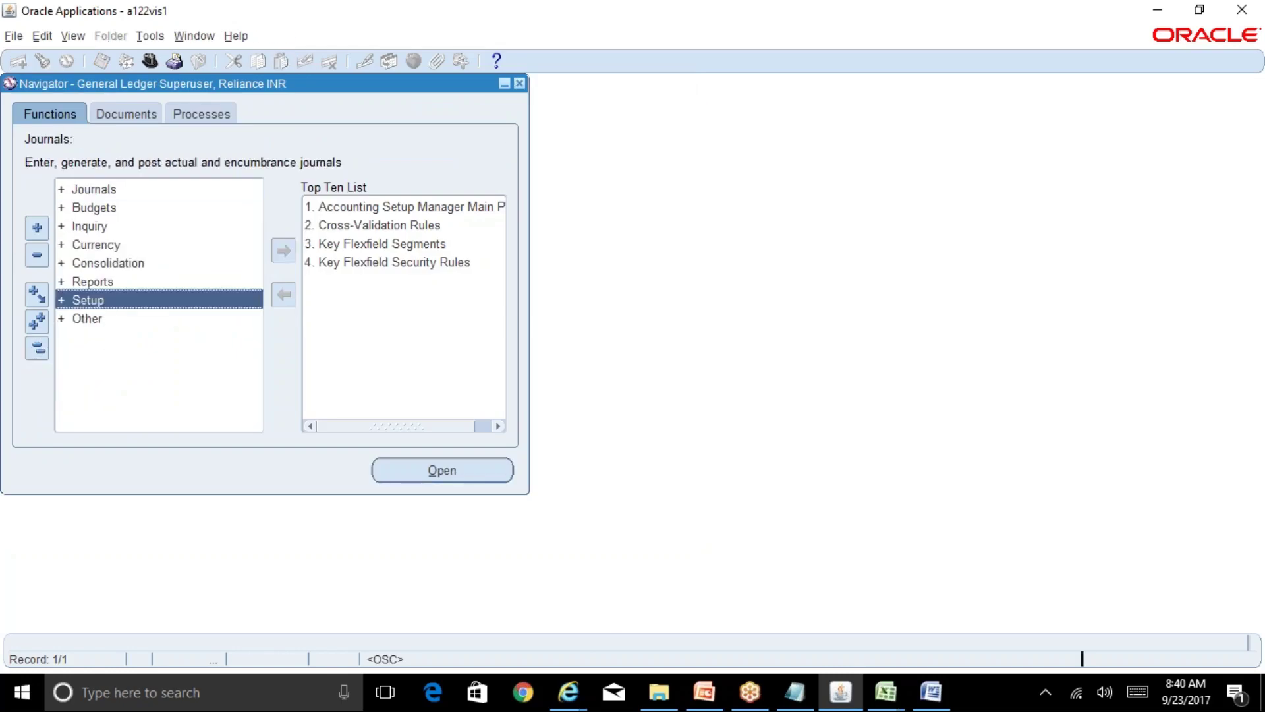
double_click(103, 301)
double_click(105, 337)
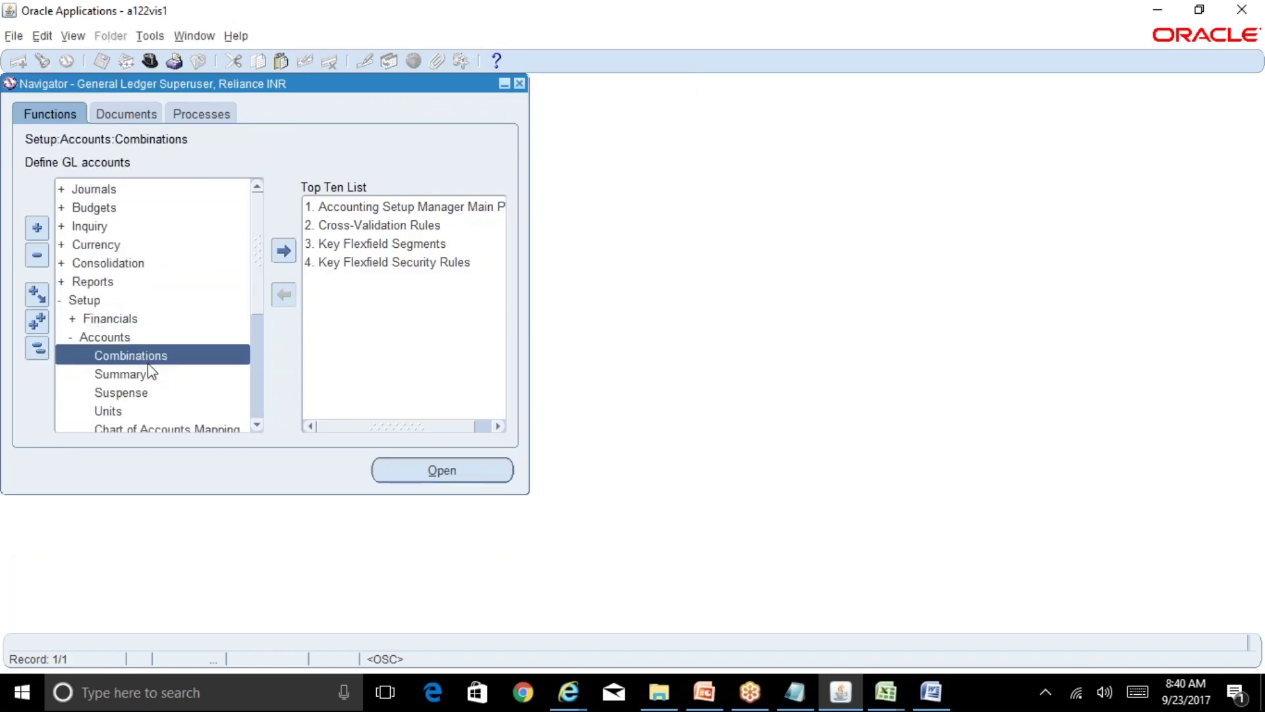
double_click(132, 373)
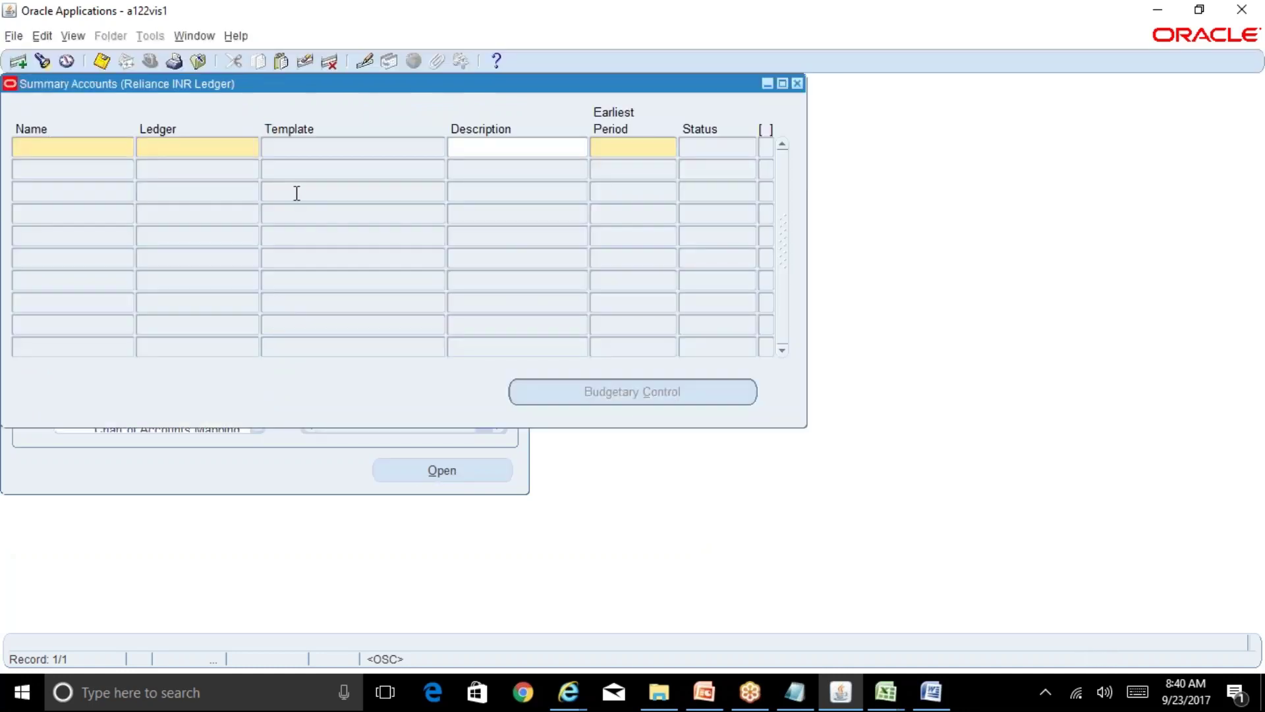
key(F11)
key(ctrl+F11)
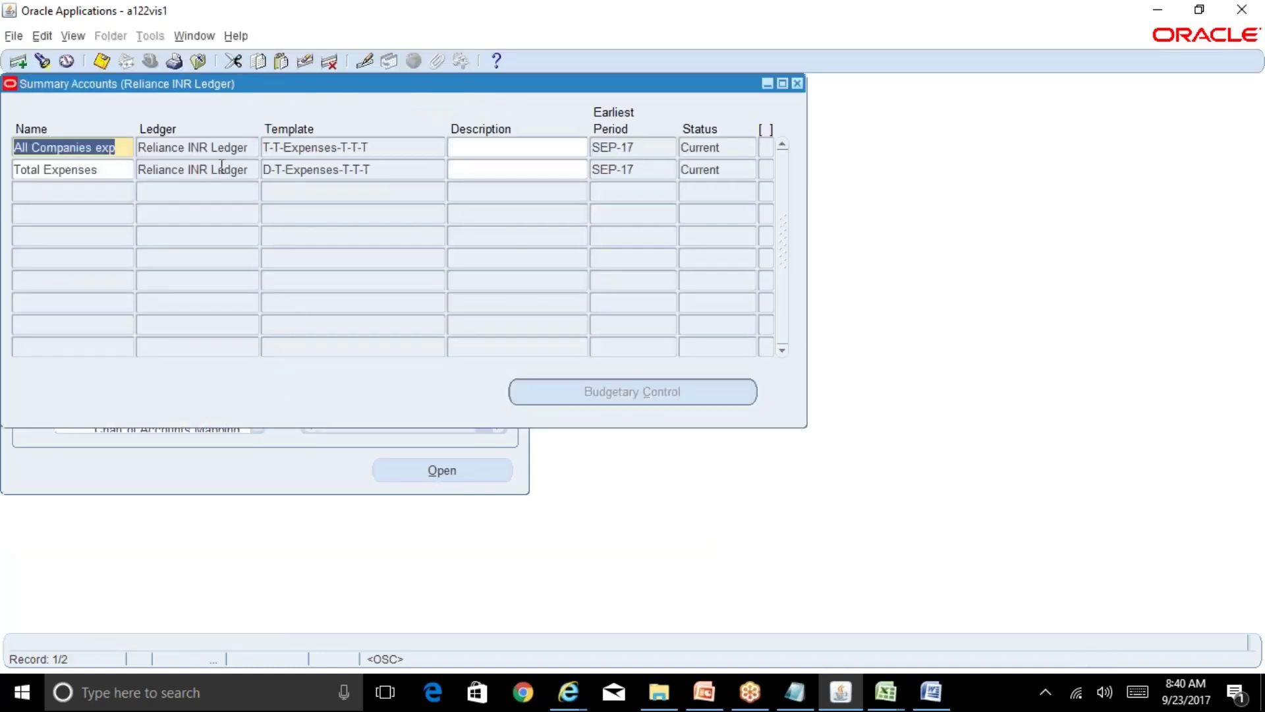
click(221, 169)
click(233, 192)
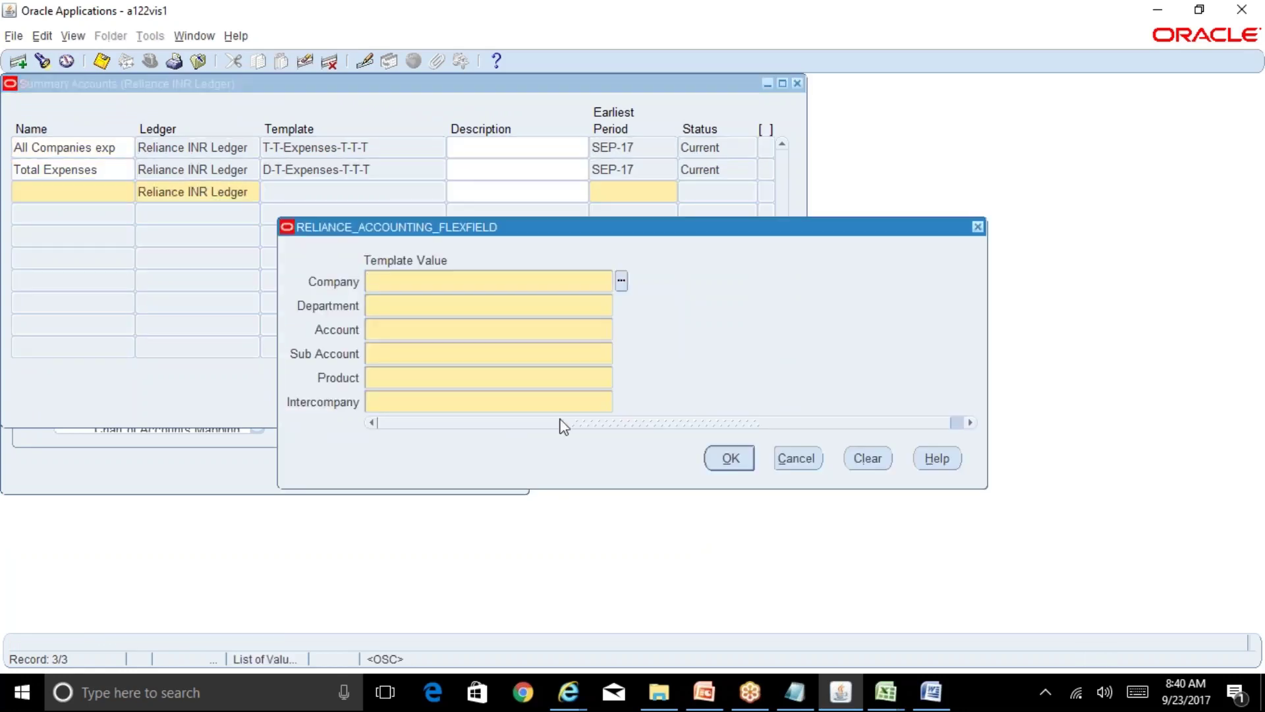
click(811, 456)
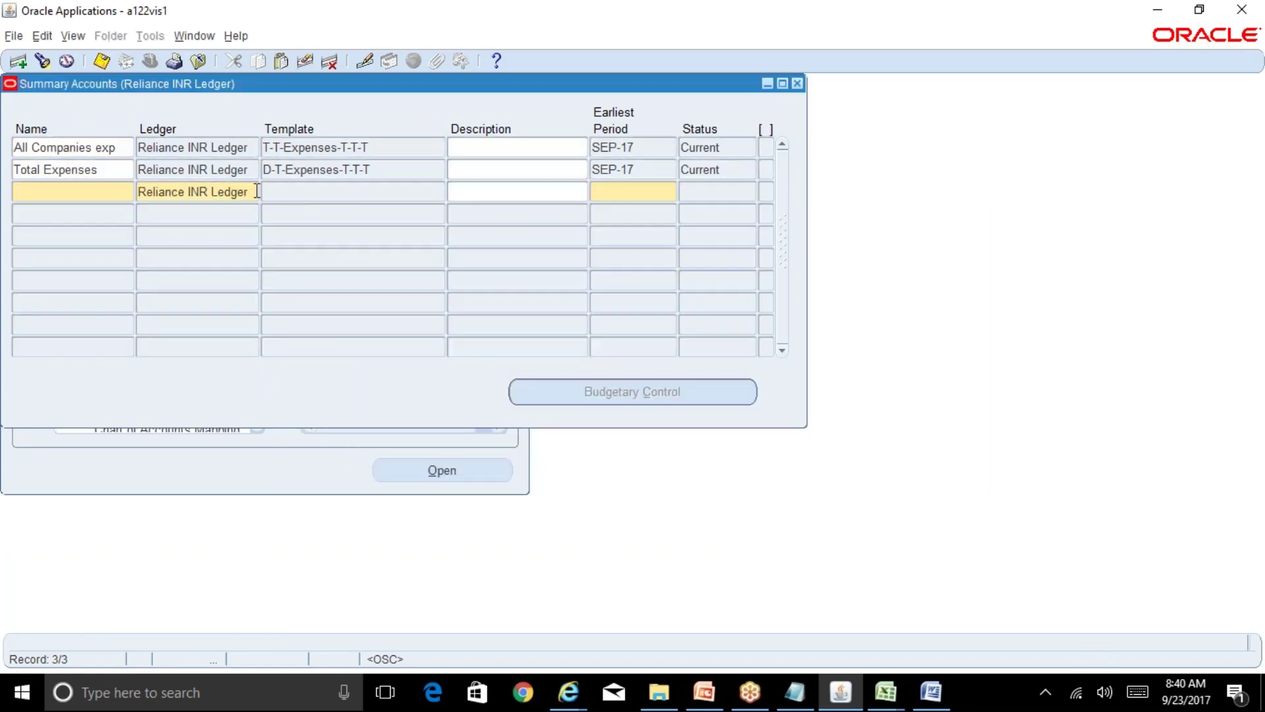
click(251, 191)
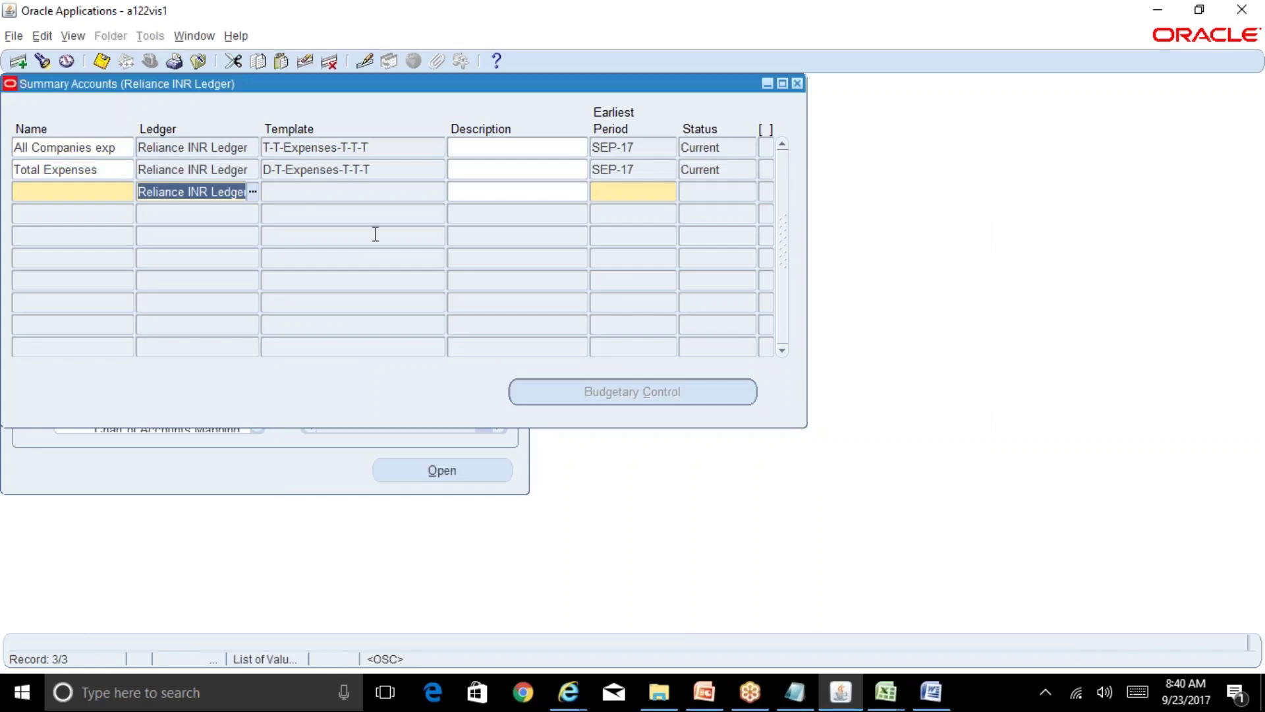
click(43, 35)
mouse_move(48, 166)
click(133, 172)
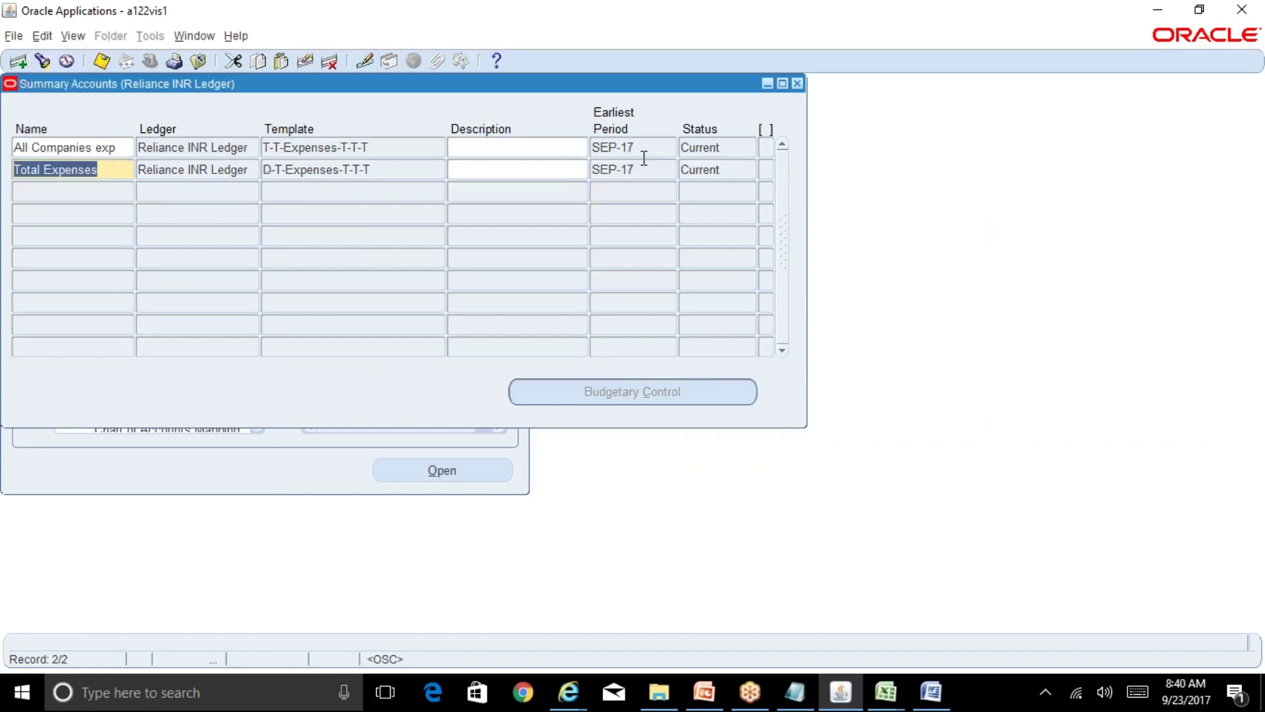
Close the Summary Accounts form and switch the responsibility to General Ledger Superuser, Reliance CAD
click(798, 84)
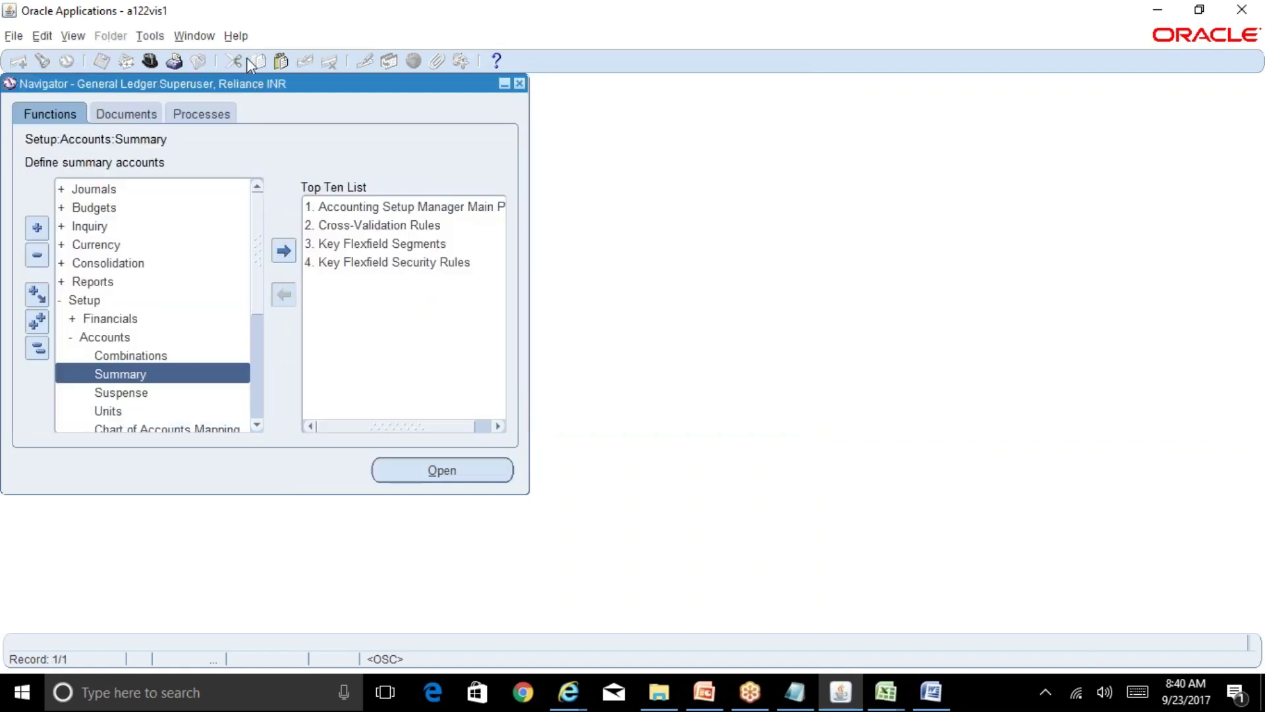
click(150, 62)
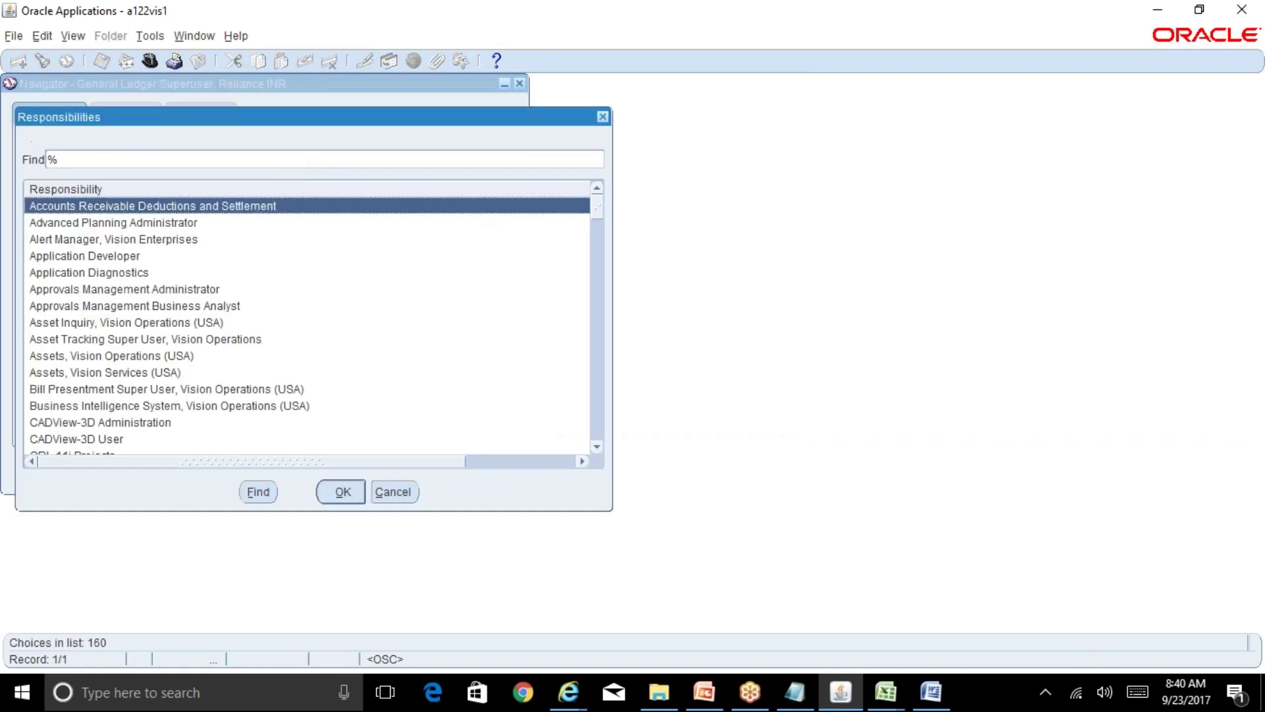
key(Down)
key(Down)
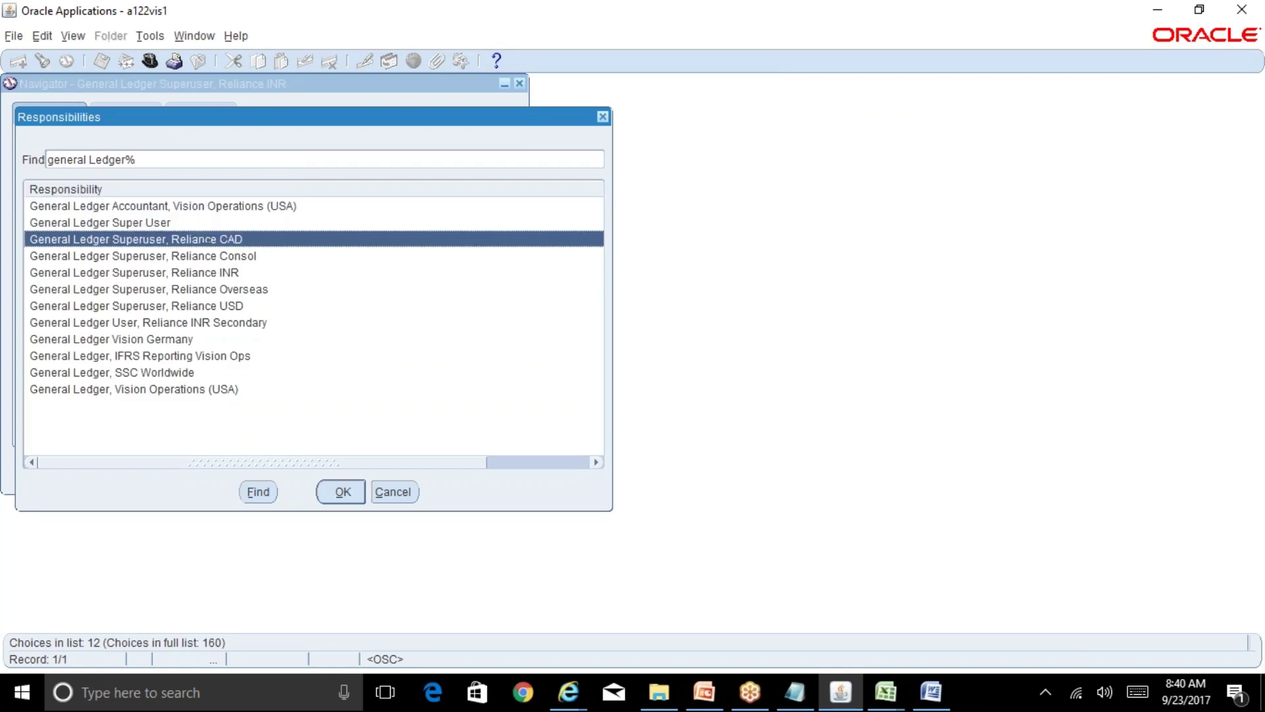
key(Return)
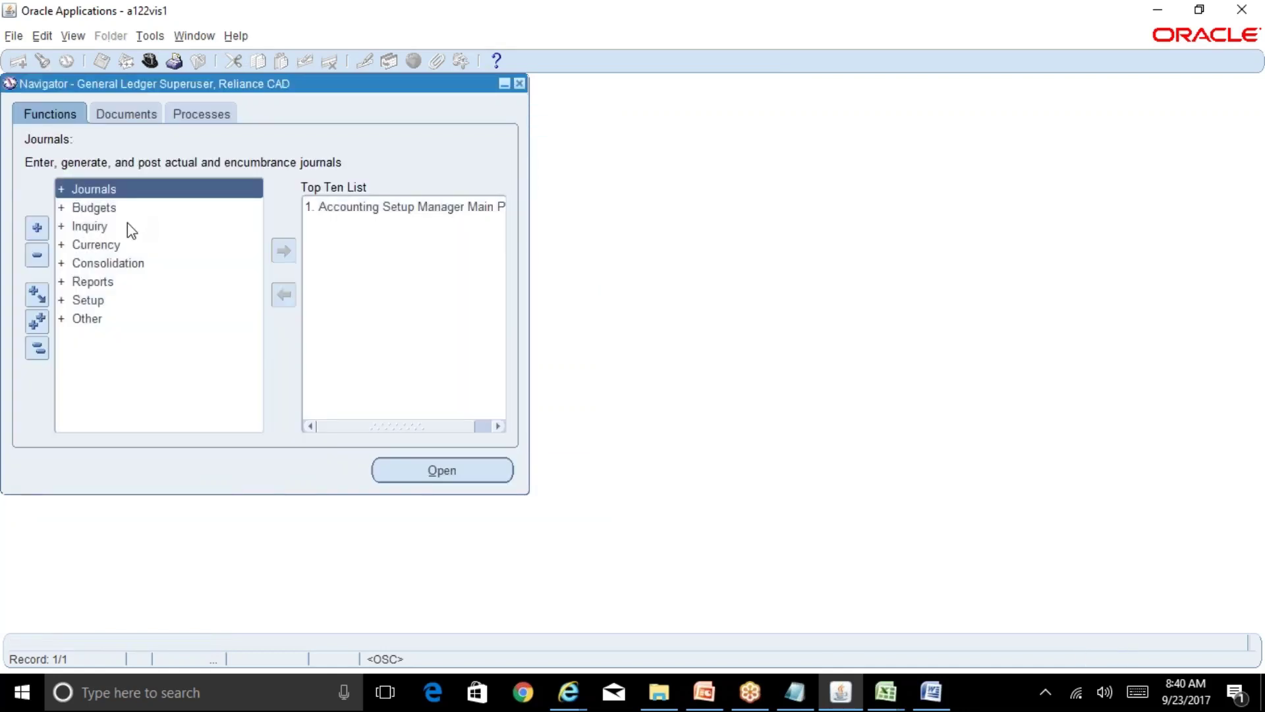
Open the Account inquiry for Reliance CAD Ledger, check which summary templates it offers, and close the inquiry
double_click(128, 226)
double_click(156, 243)
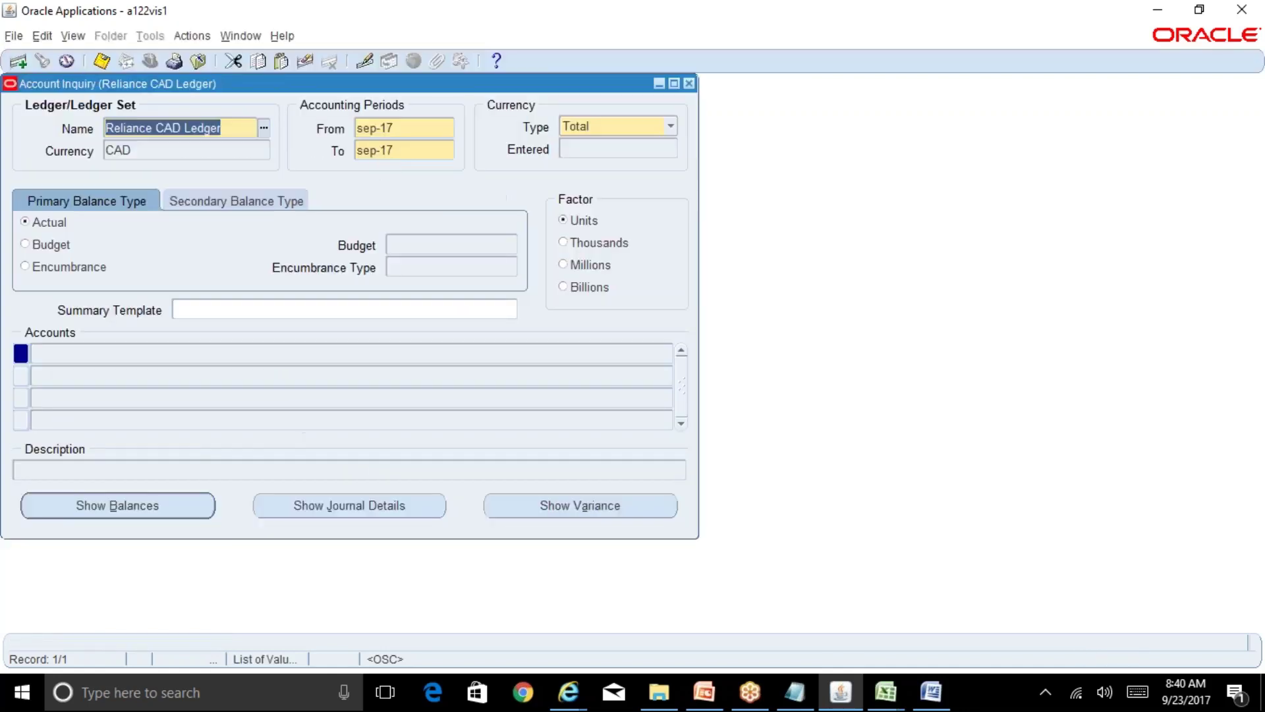
click(417, 308)
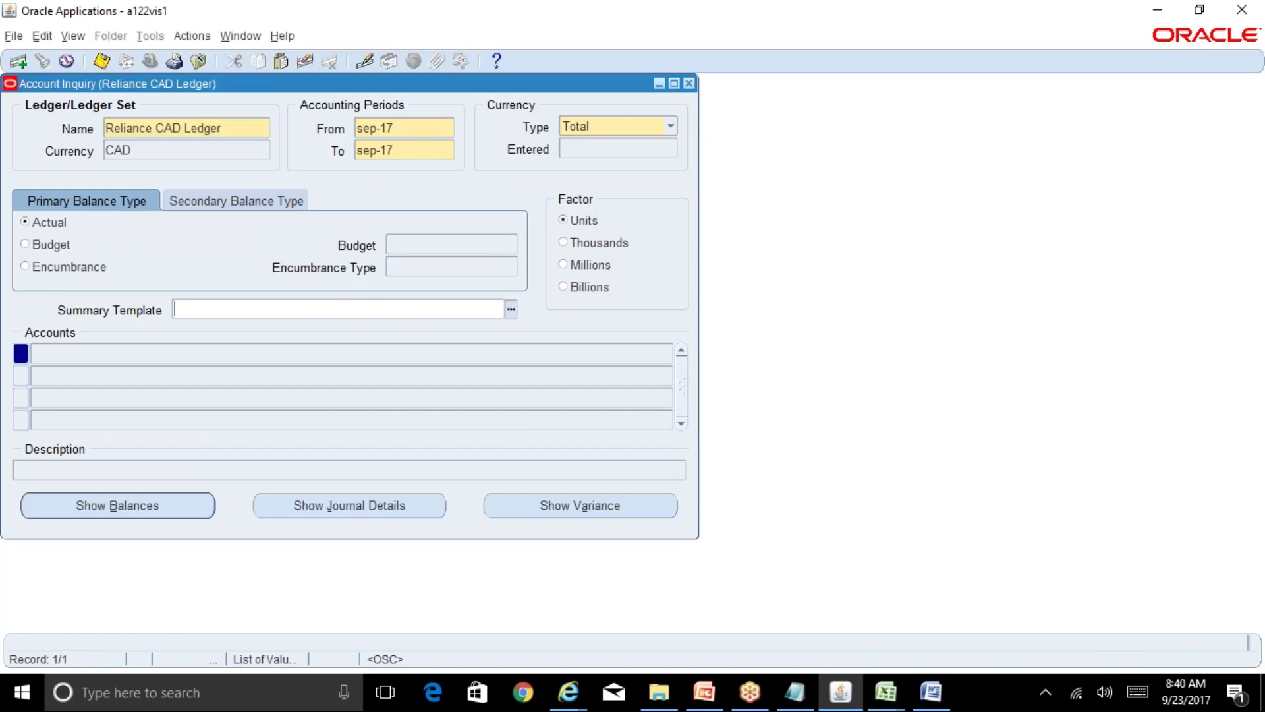
click(511, 309)
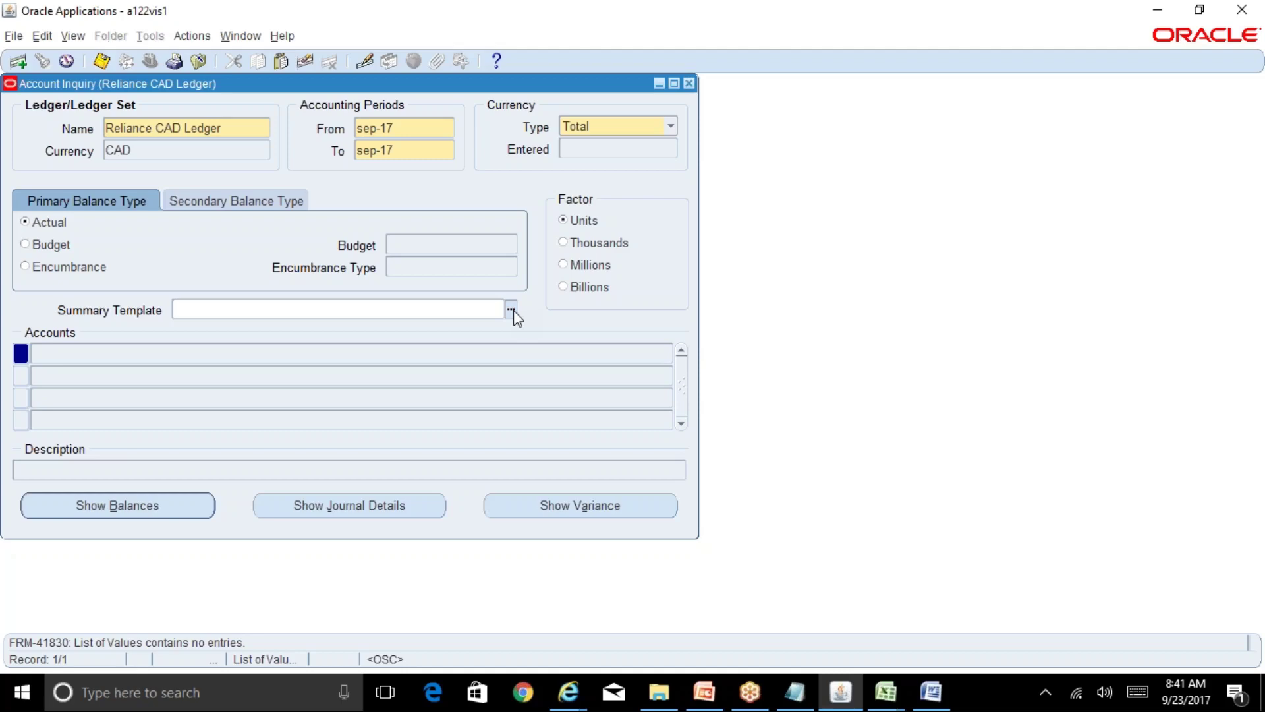
click(688, 83)
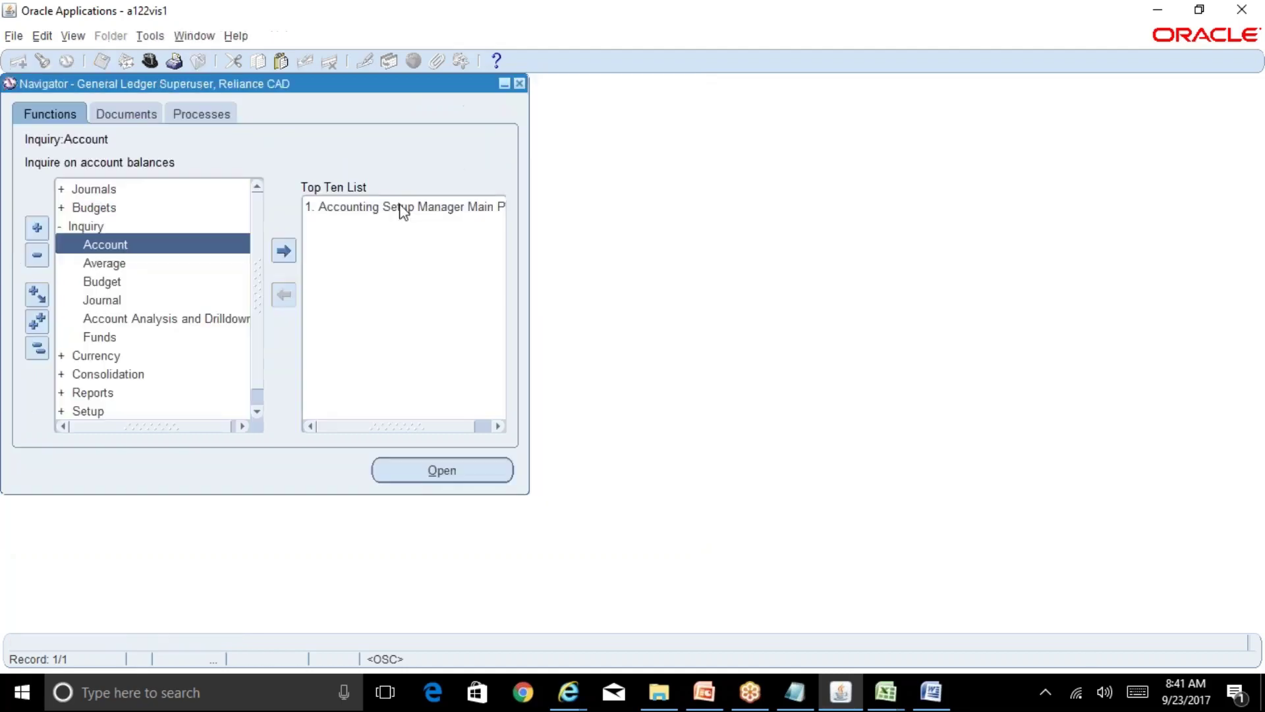
Switch the responsibility to General Ledger Superuser, Reliance Consol
key(alt+f)
key(w)
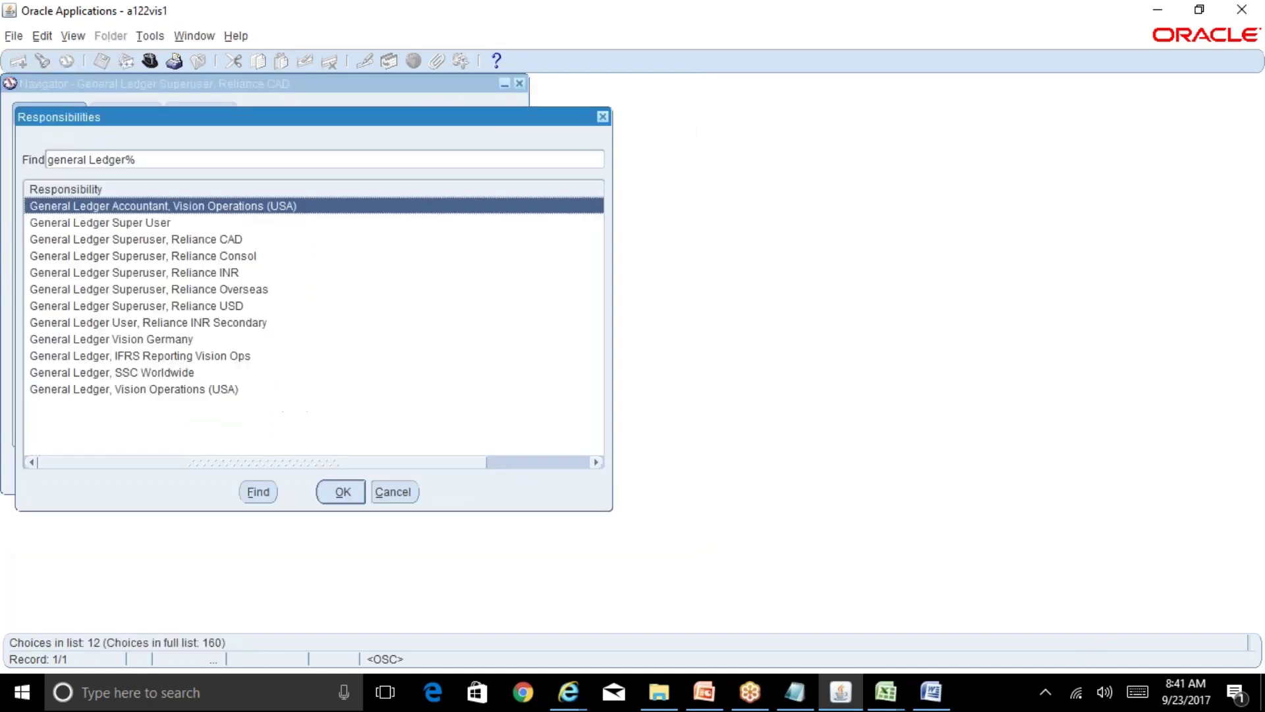
key(Down)
key(Down)
key(Down)
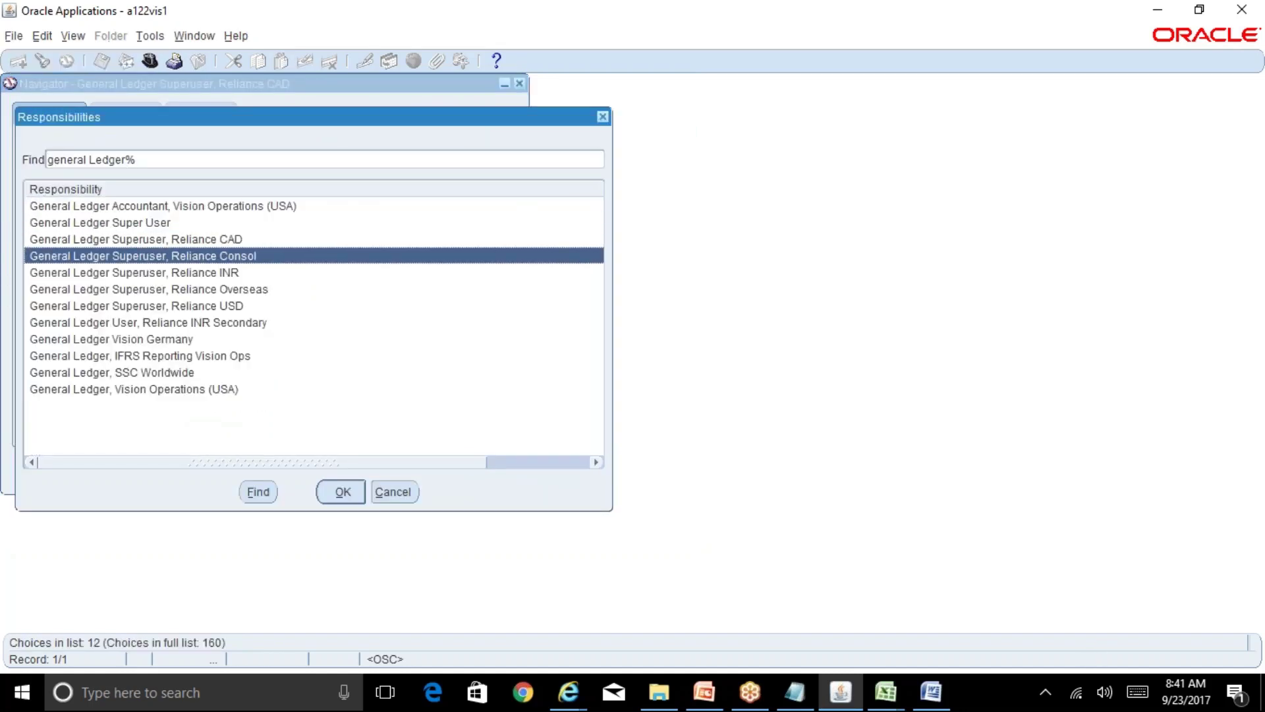
key(Return)
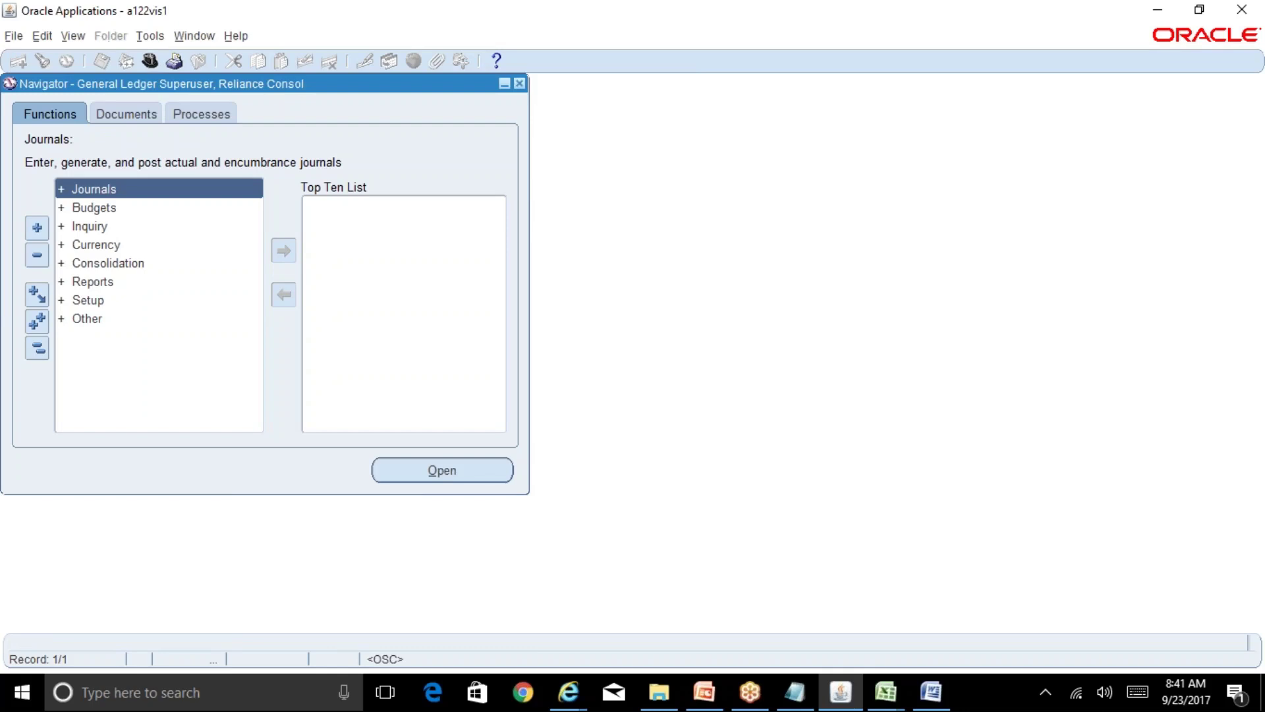
Open the Account inquiry for Reliance Consolidated Ledger and check which summary templates it offers
double_click(152, 231)
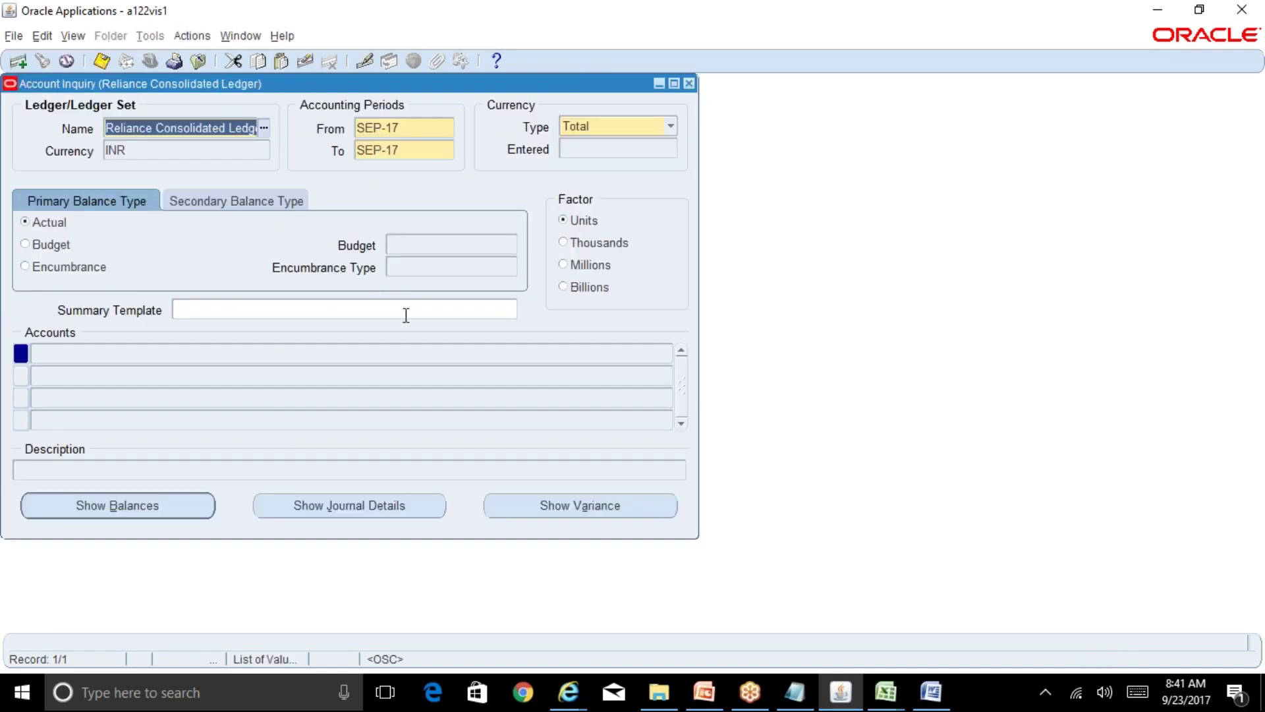
click(500, 312)
click(510, 313)
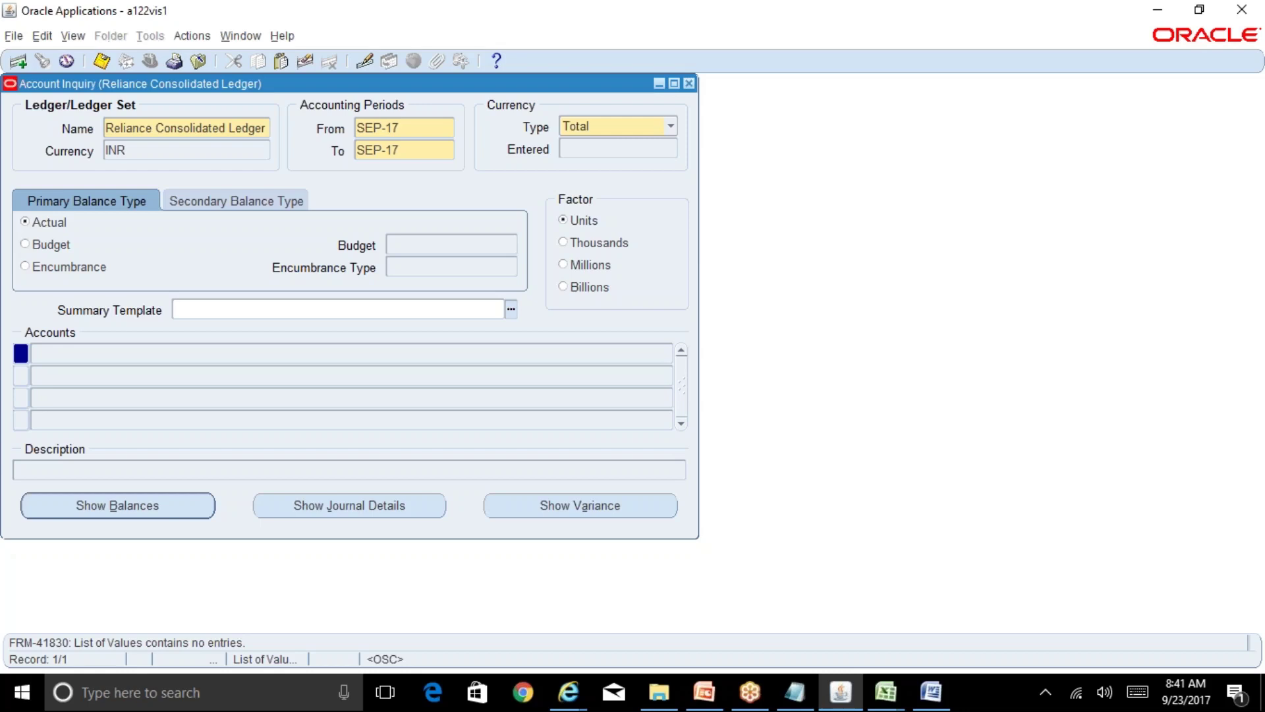
Look up the Company values available for the account range, cancel the account search, and close the inquiry
click(458, 355)
click(596, 282)
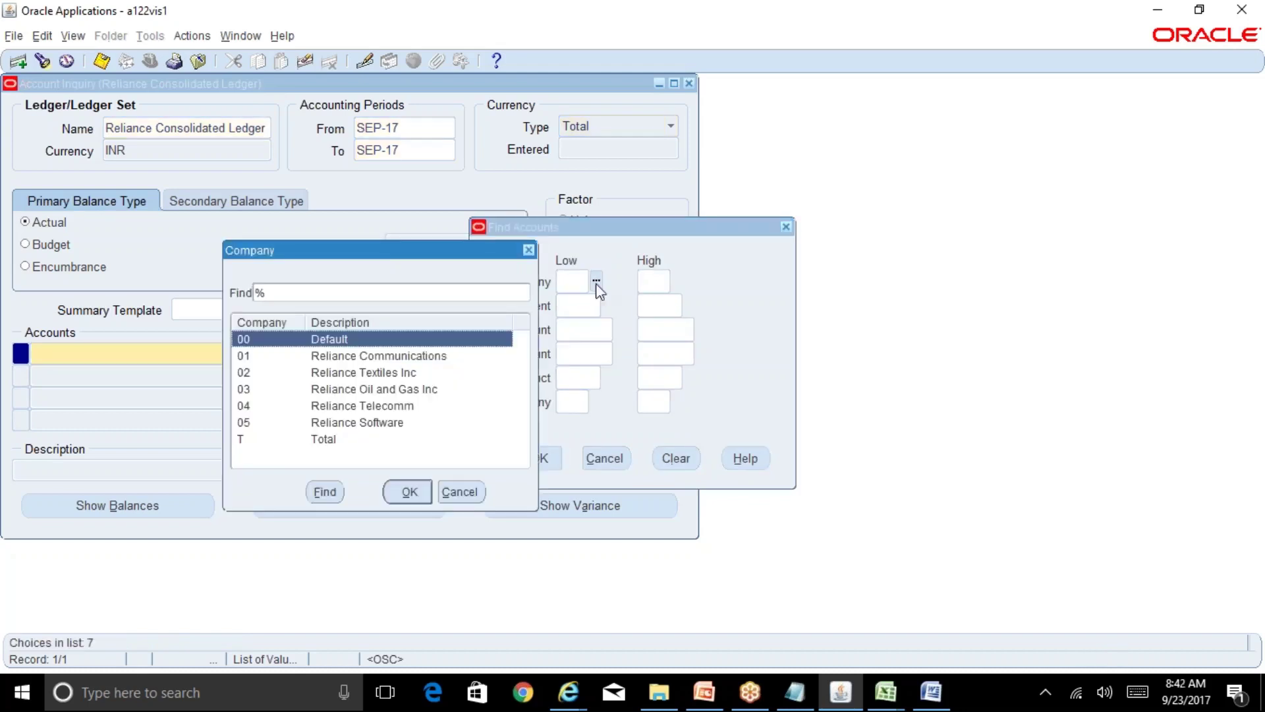
click(464, 495)
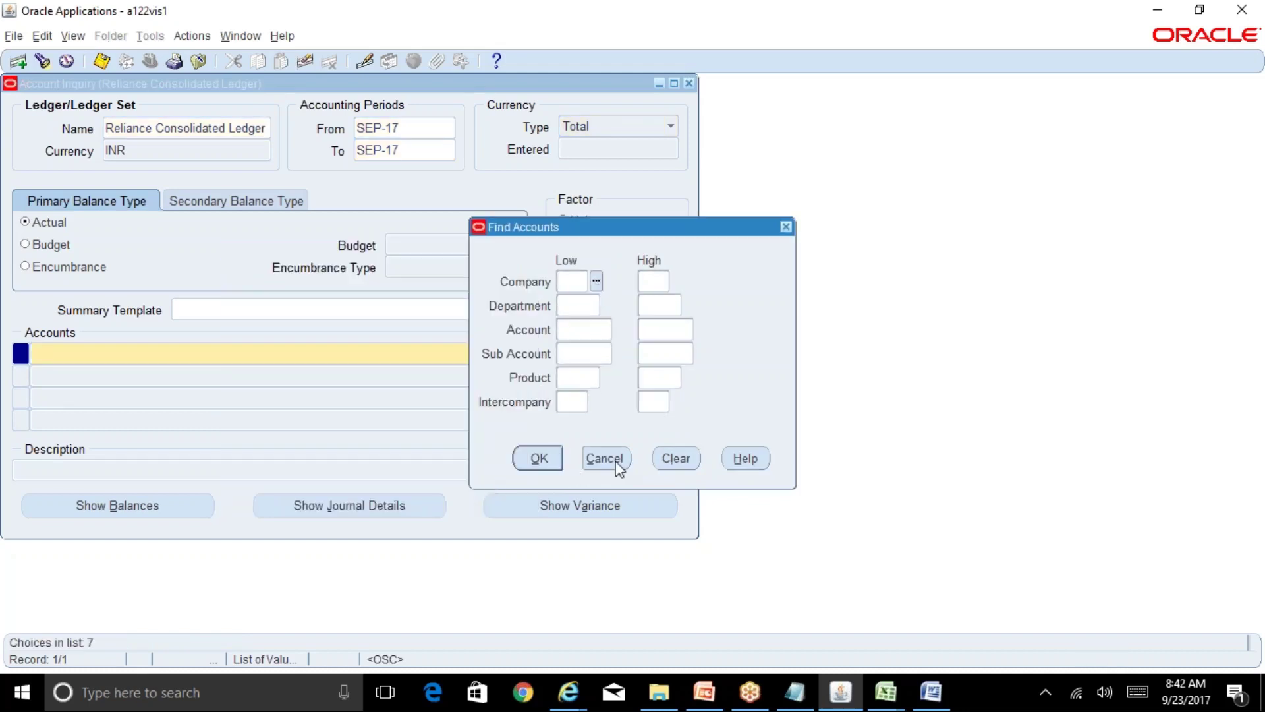
click(603, 460)
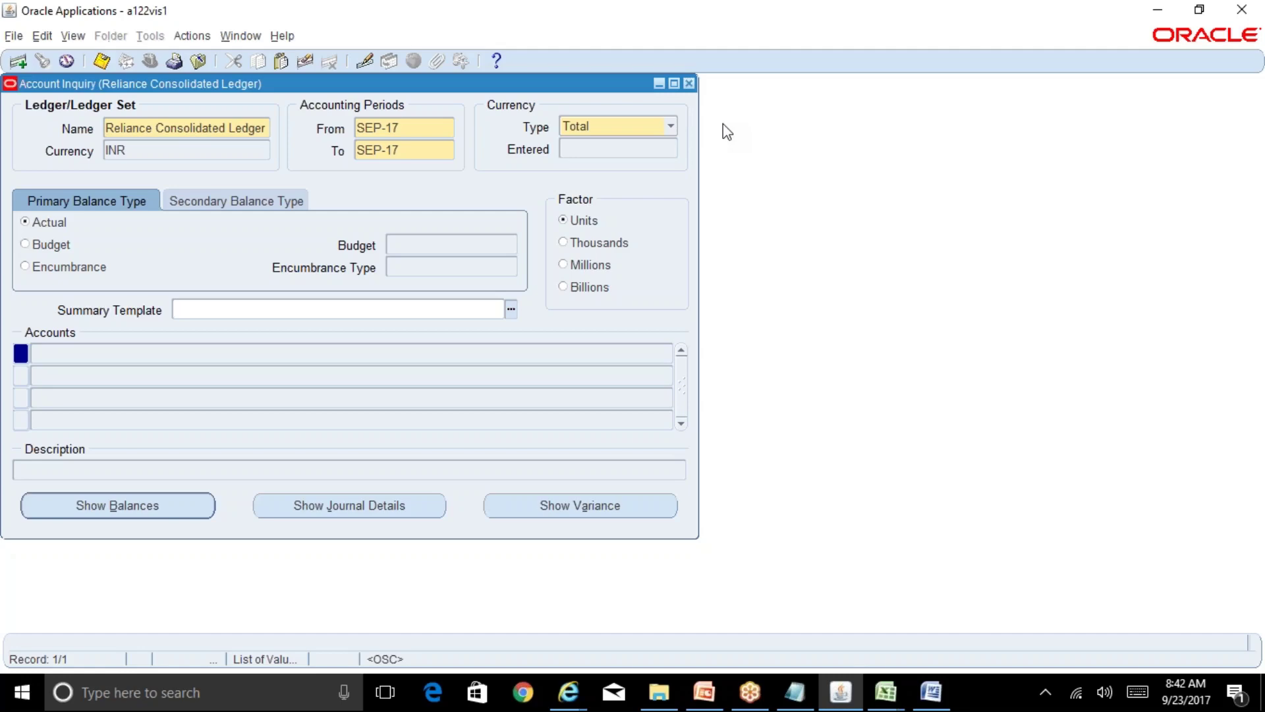
click(689, 83)
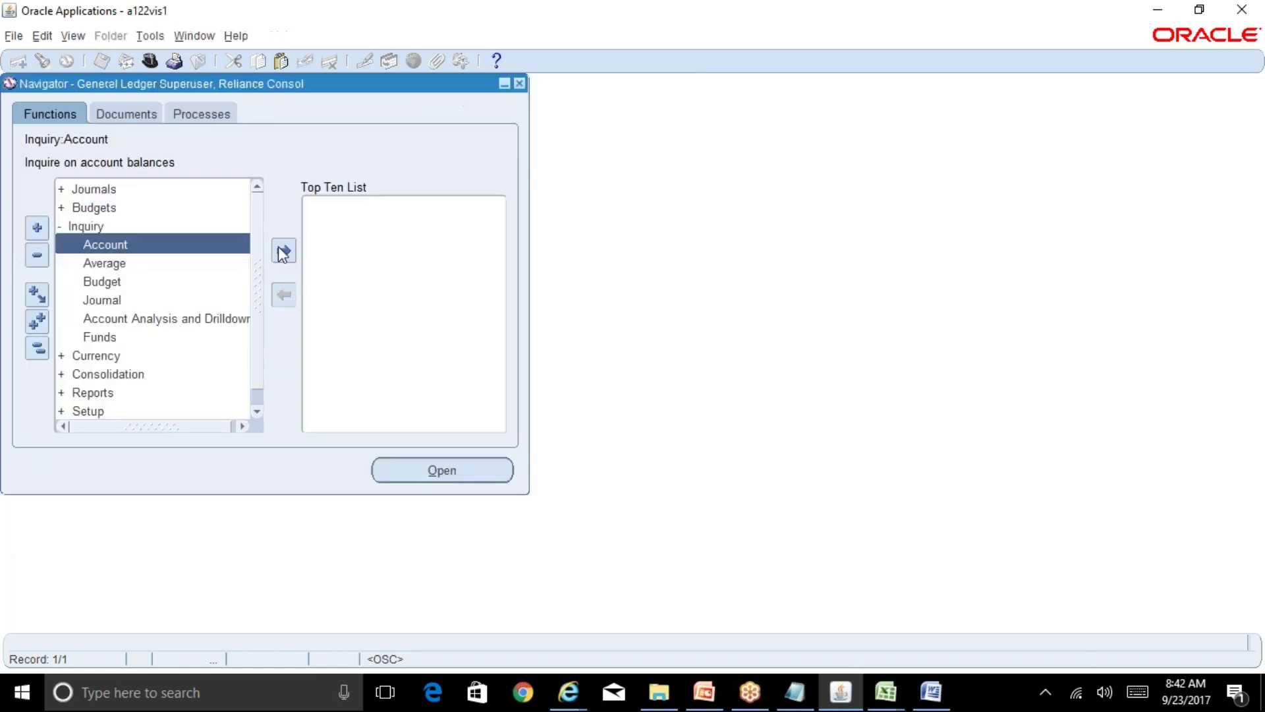
Switch the responsibility back to General Ledger Superuser, Reliance INR
key(alt+f)
key(w)
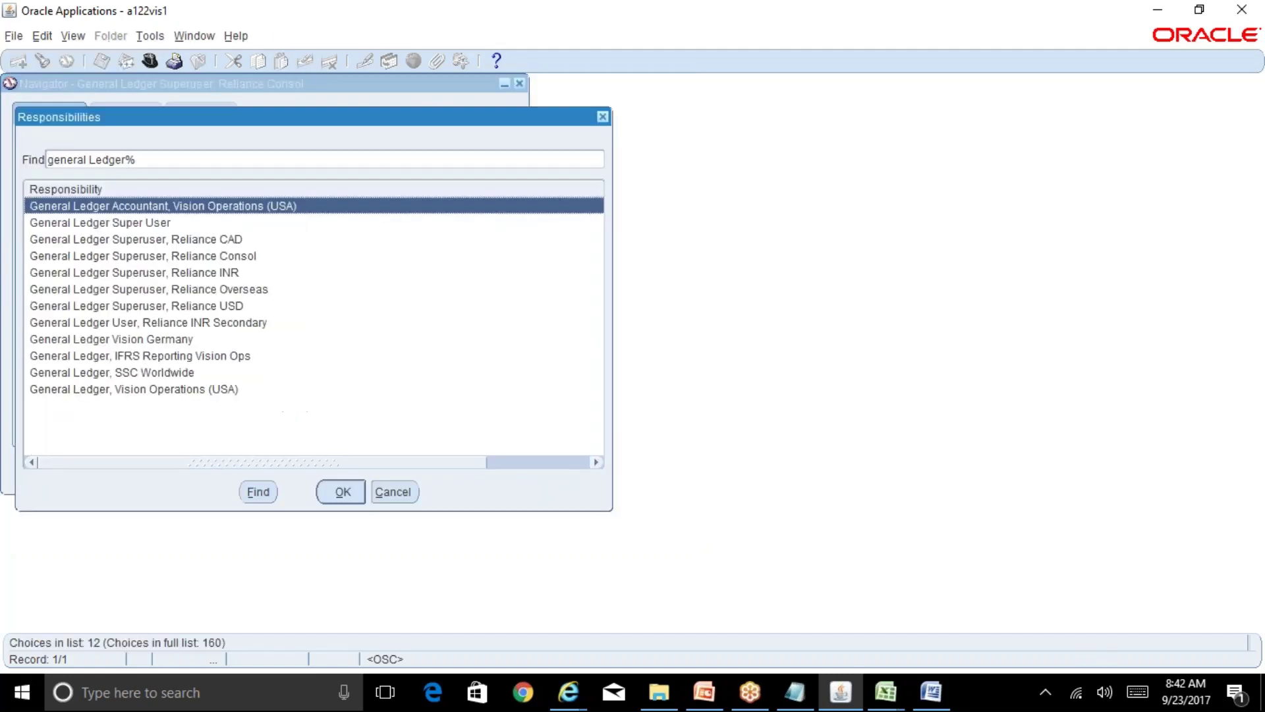
key(Down)
key(Down)
key(Down)
key(Down)
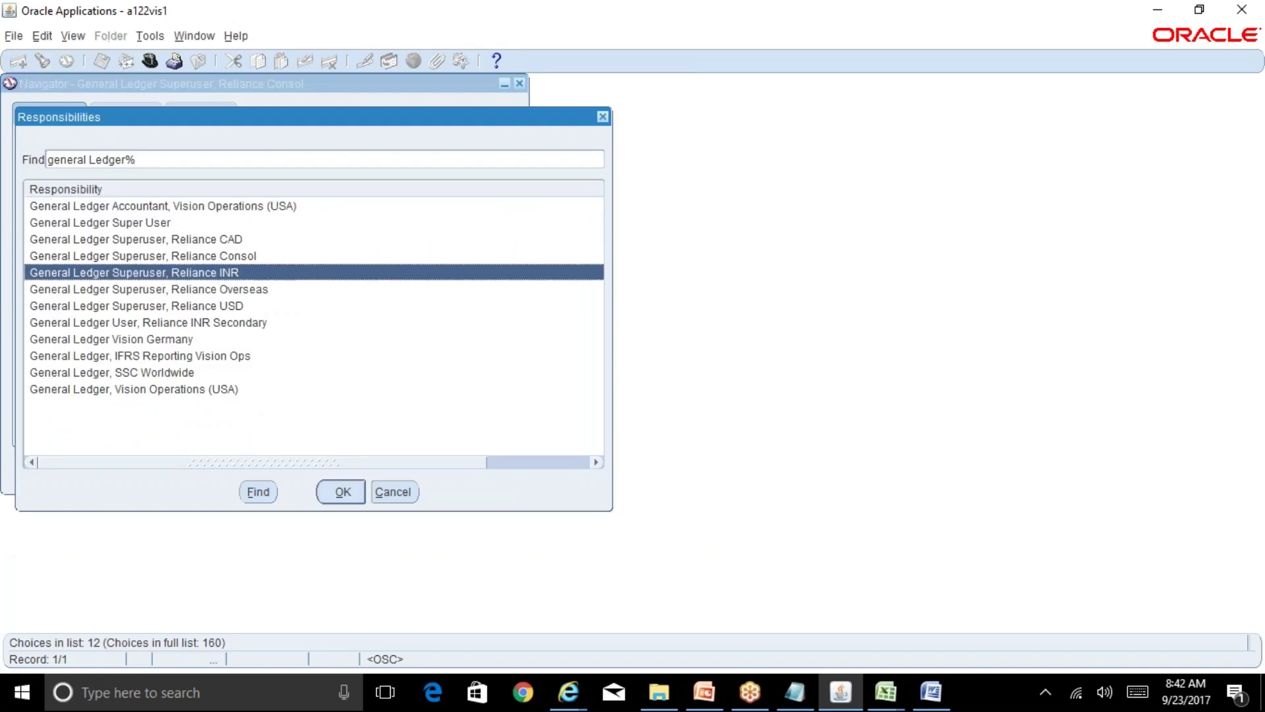
key(Return)
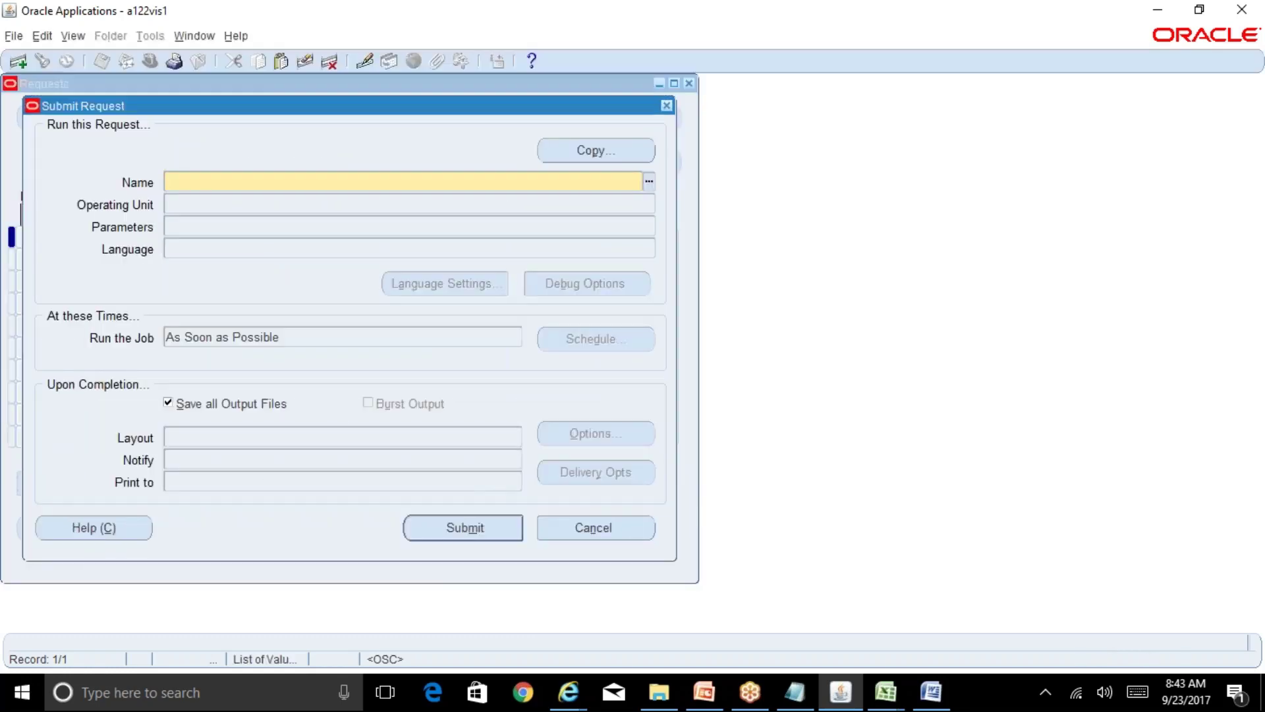
Look up the Program - Incremental Add/Delete Summary Templates request, view its ledger parameter, and close the request forms without submitting
text(Program%Inc%)
key(Tab)
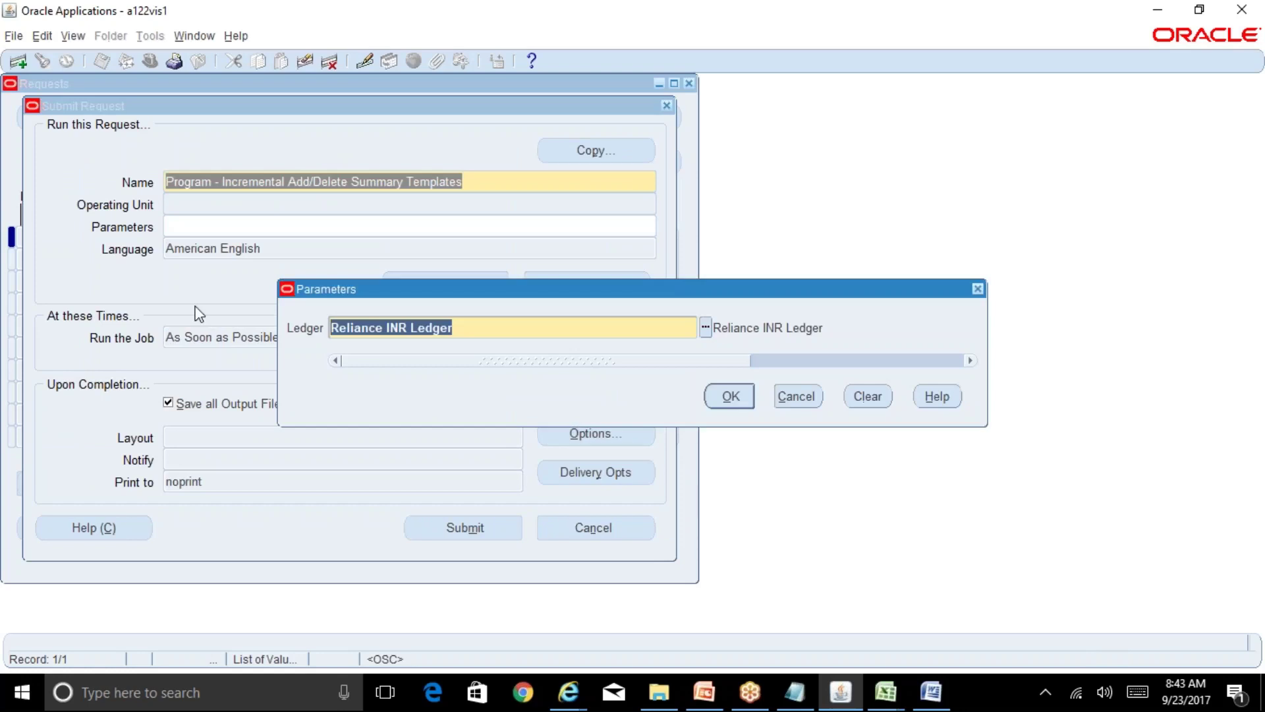
click(813, 405)
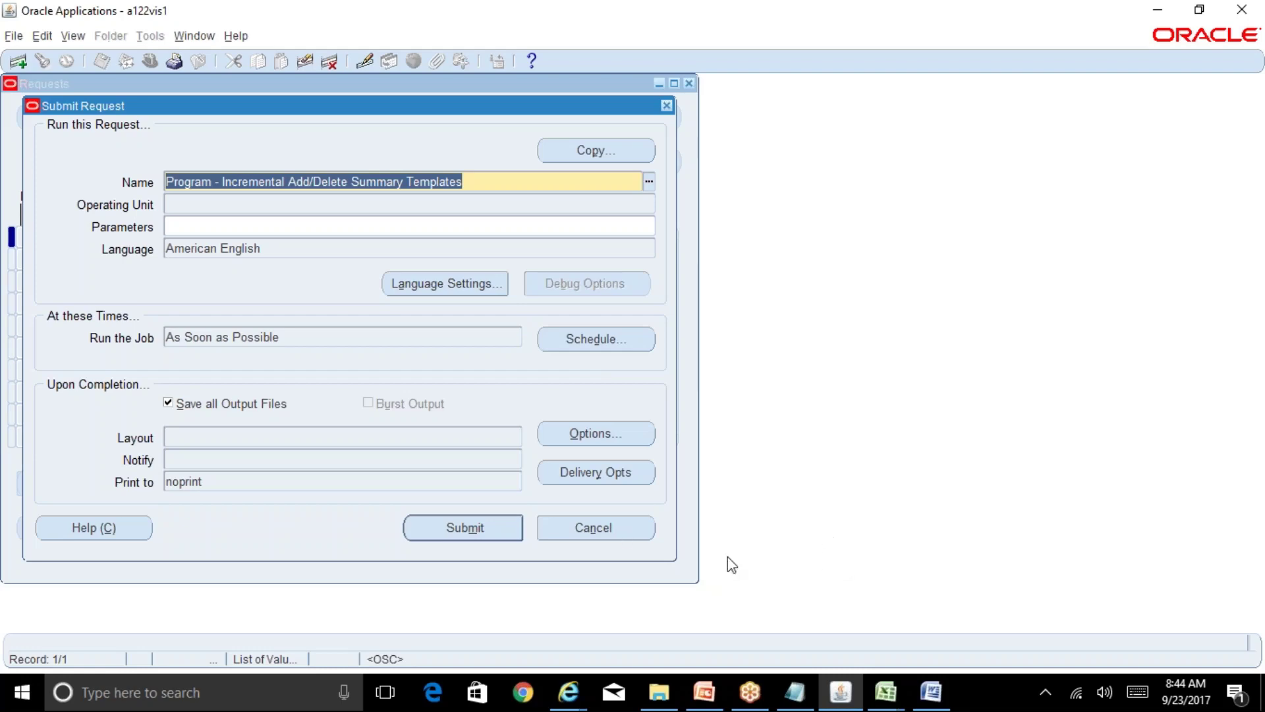
click(652, 535)
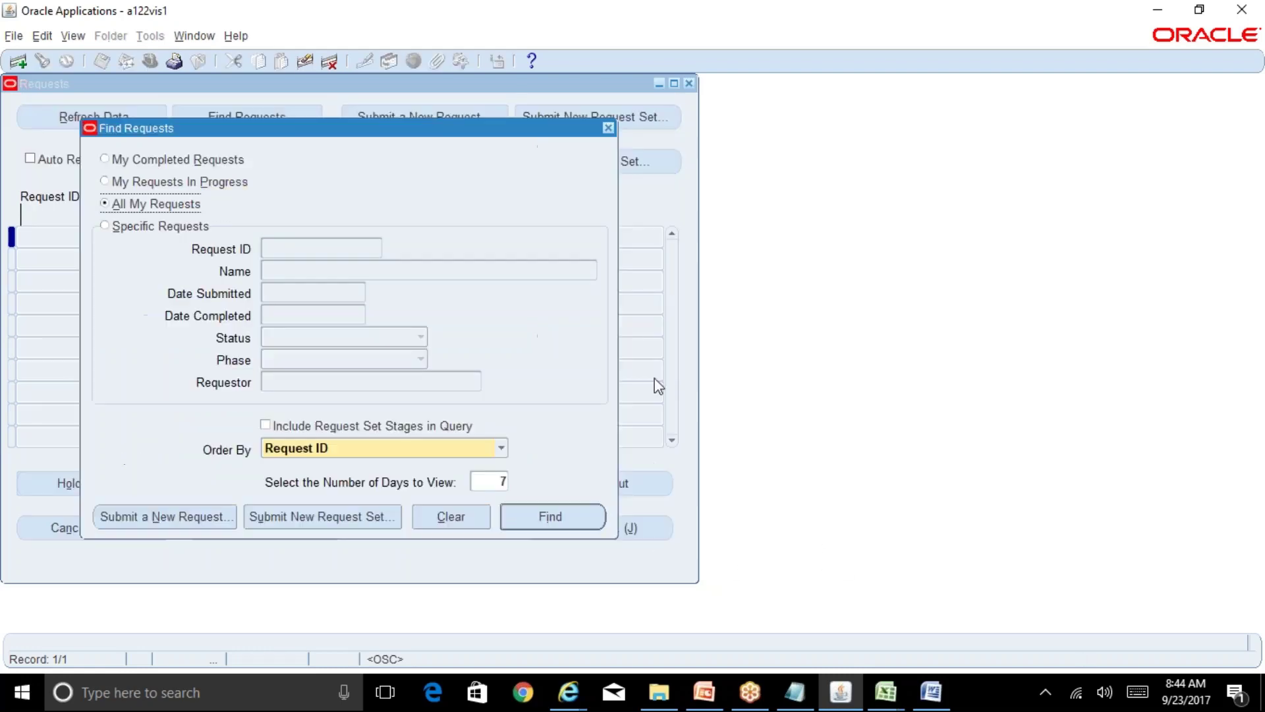
click(608, 128)
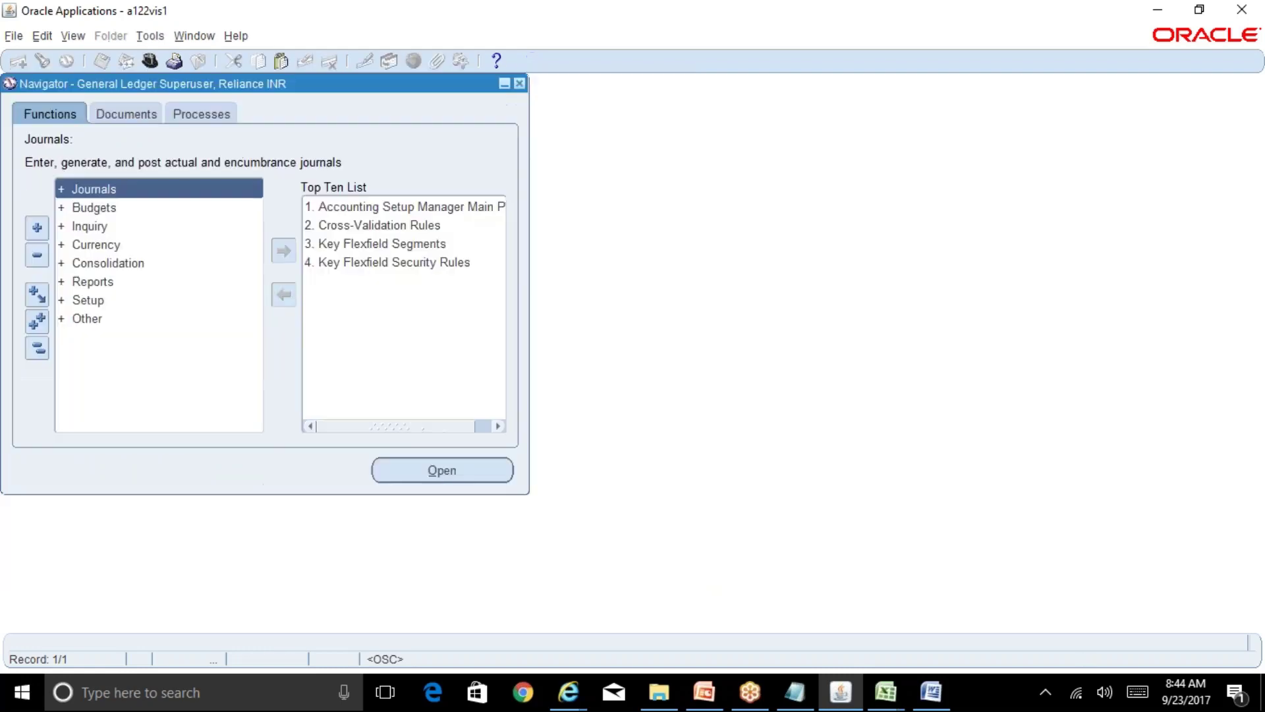
Open the Summary Accounts form for Reliance INR Ledger and query all its summary templates
double_click(104, 300)
double_click(153, 340)
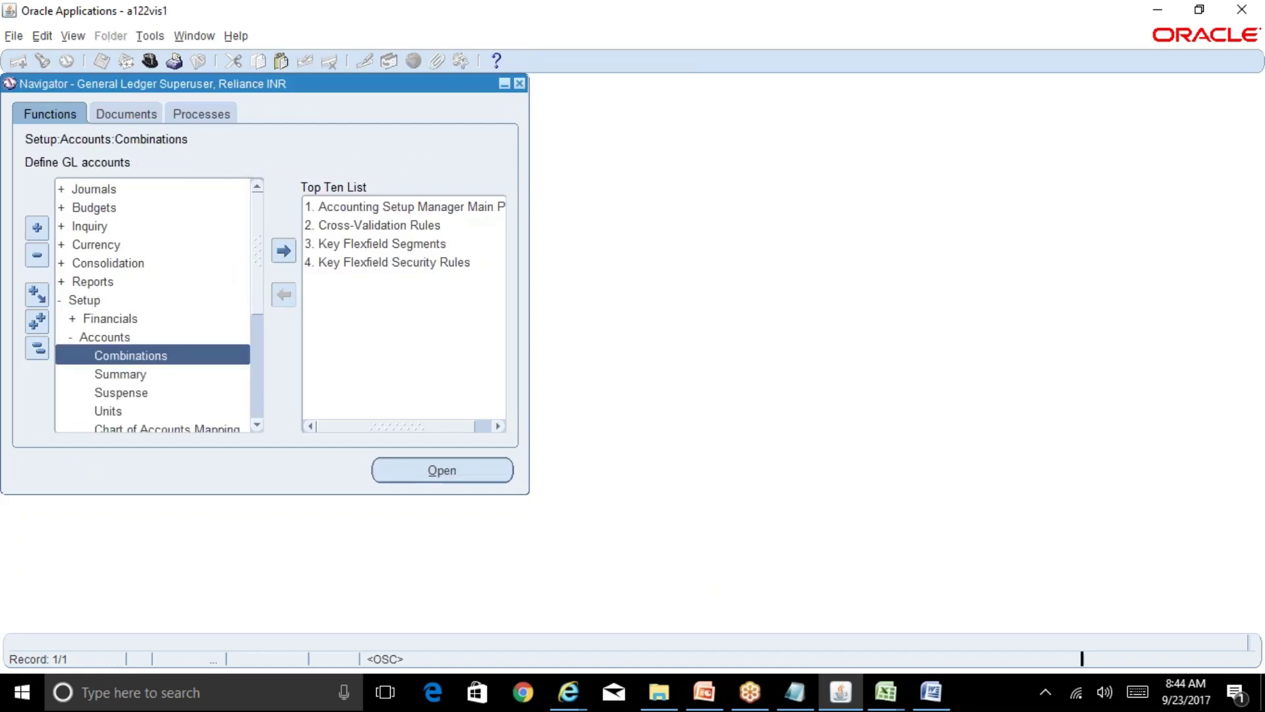
double_click(161, 374)
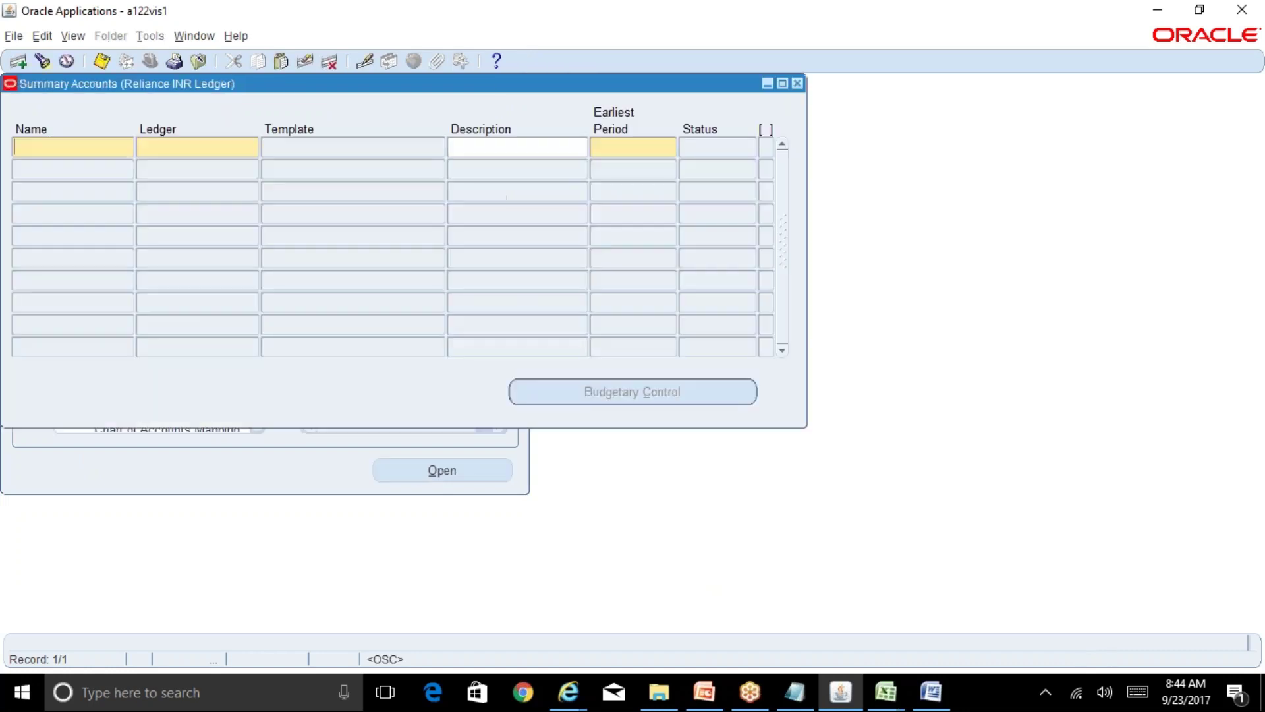
key(ctrl+F11)
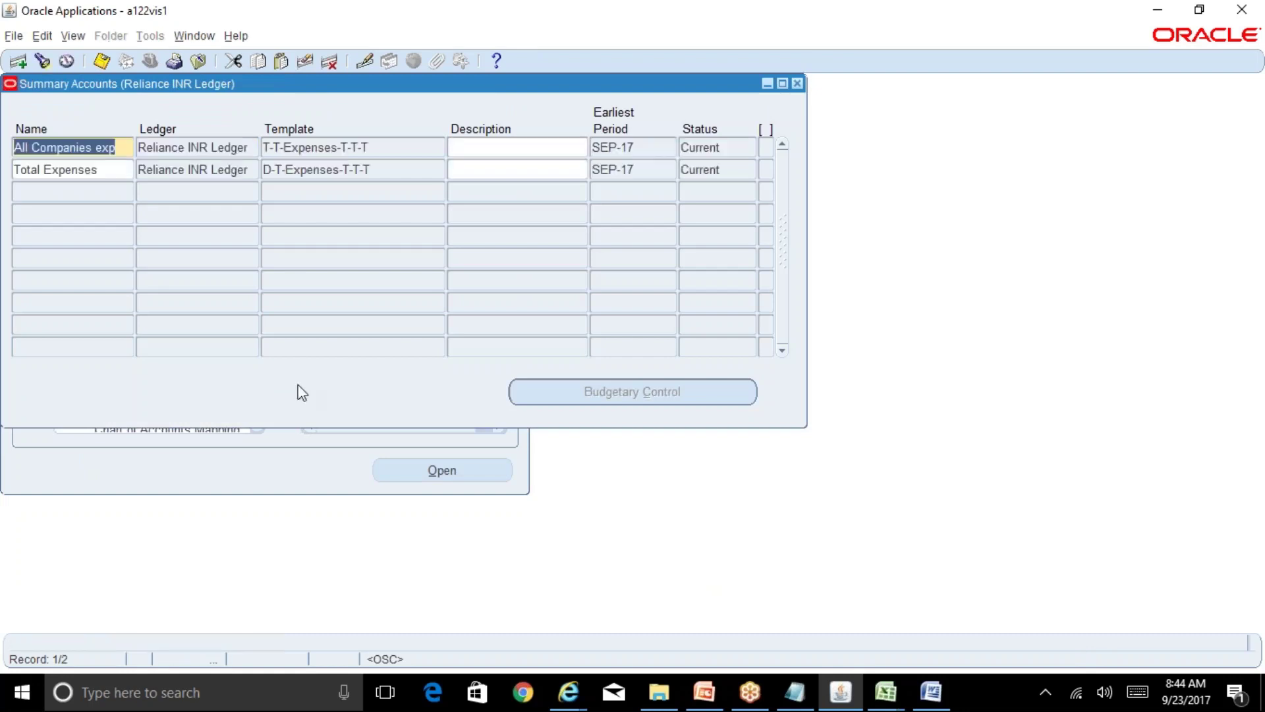
Inspect the Account segment value of the Total Expenses template and close the Summary Accounts form
click(329, 169)
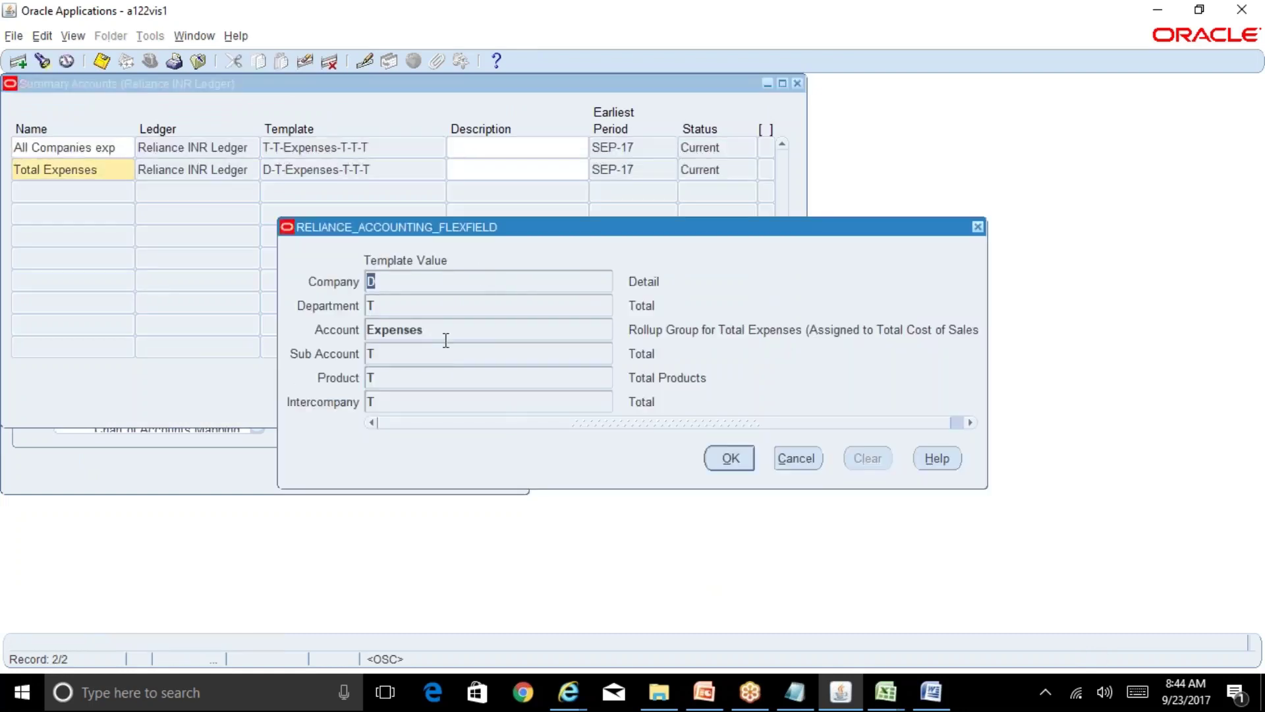
click(446, 331)
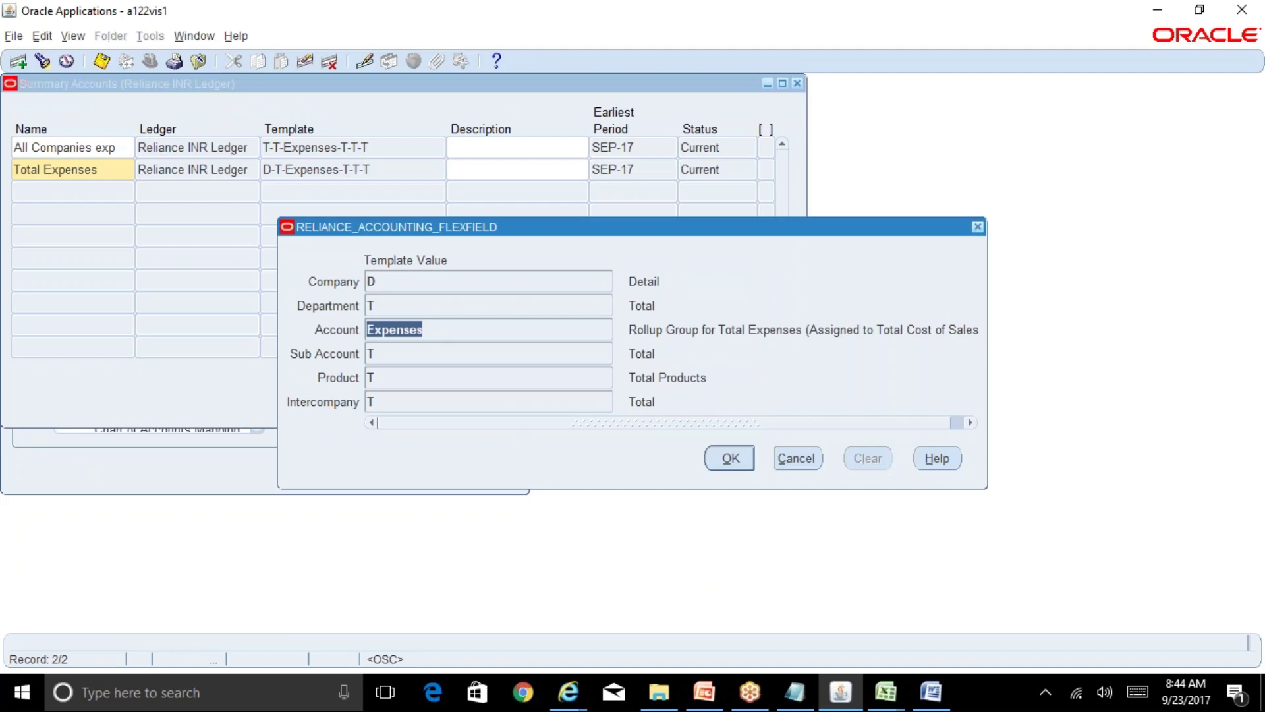
click(810, 459)
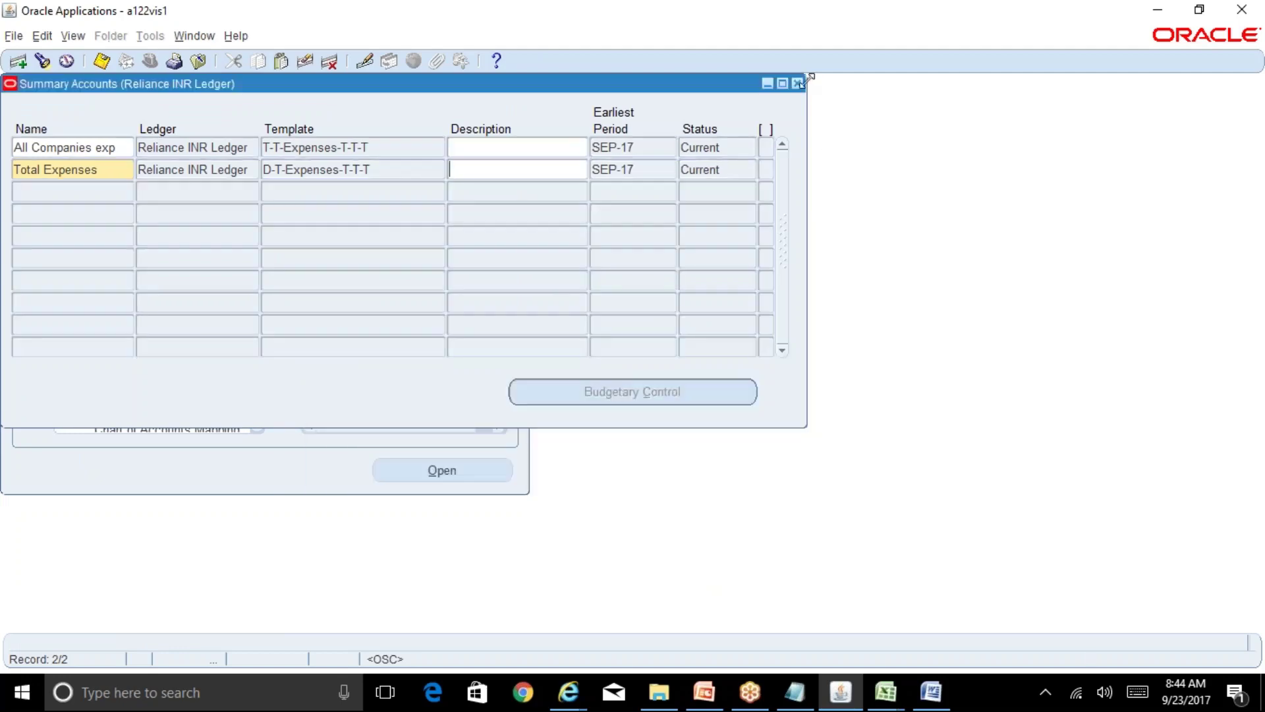
click(799, 83)
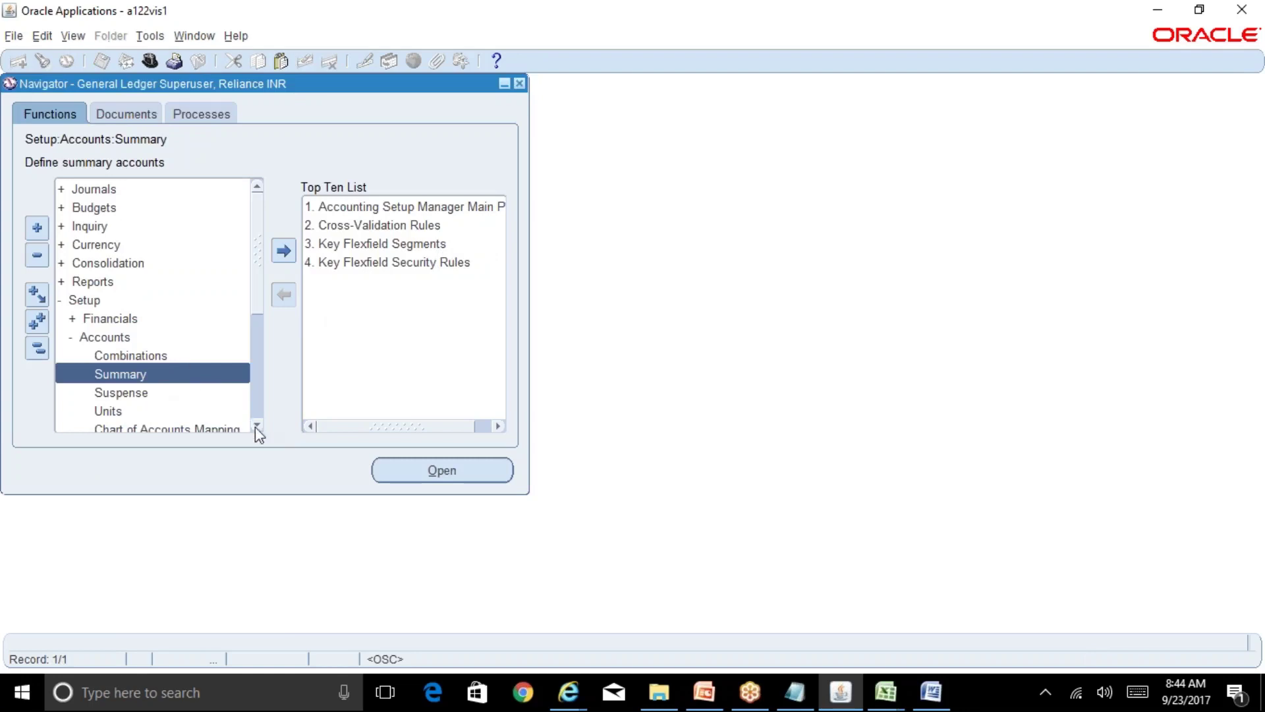
Find the form functions matching %value% and open the Flexfield Values form
drag(257, 425, 257, 426)
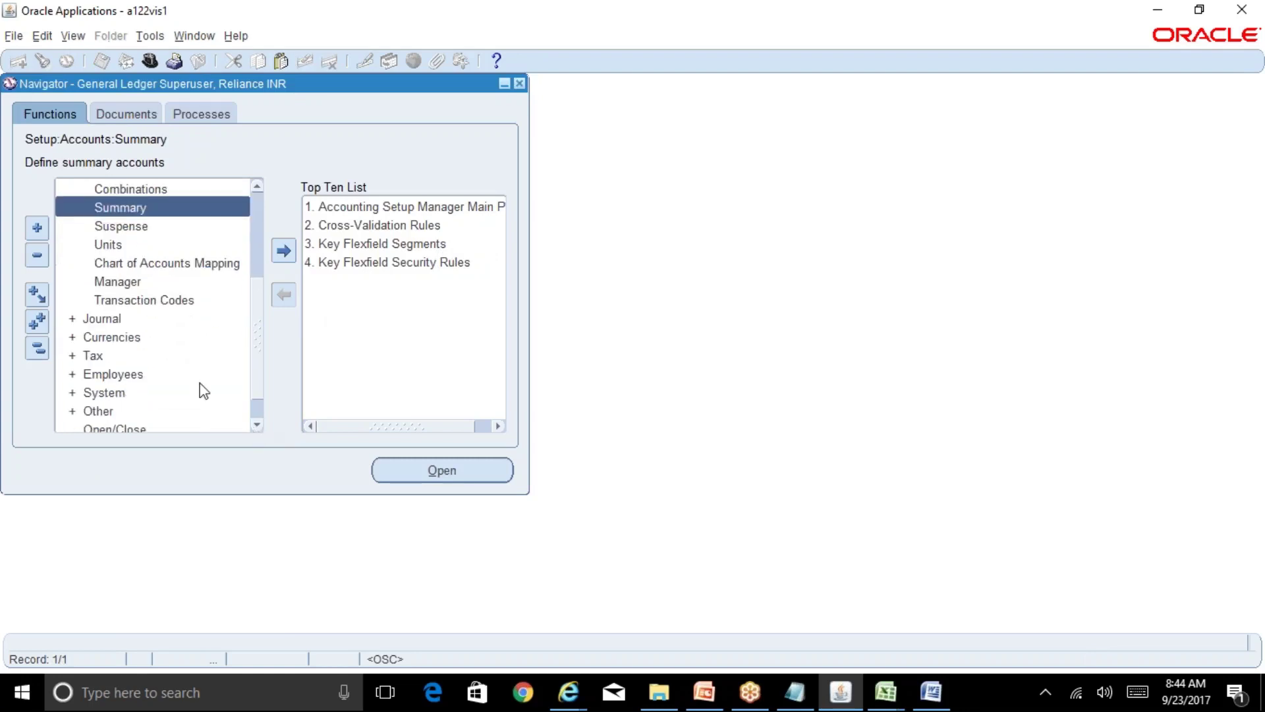
key(ctrl+l)
click(103, 194)
text(value%)
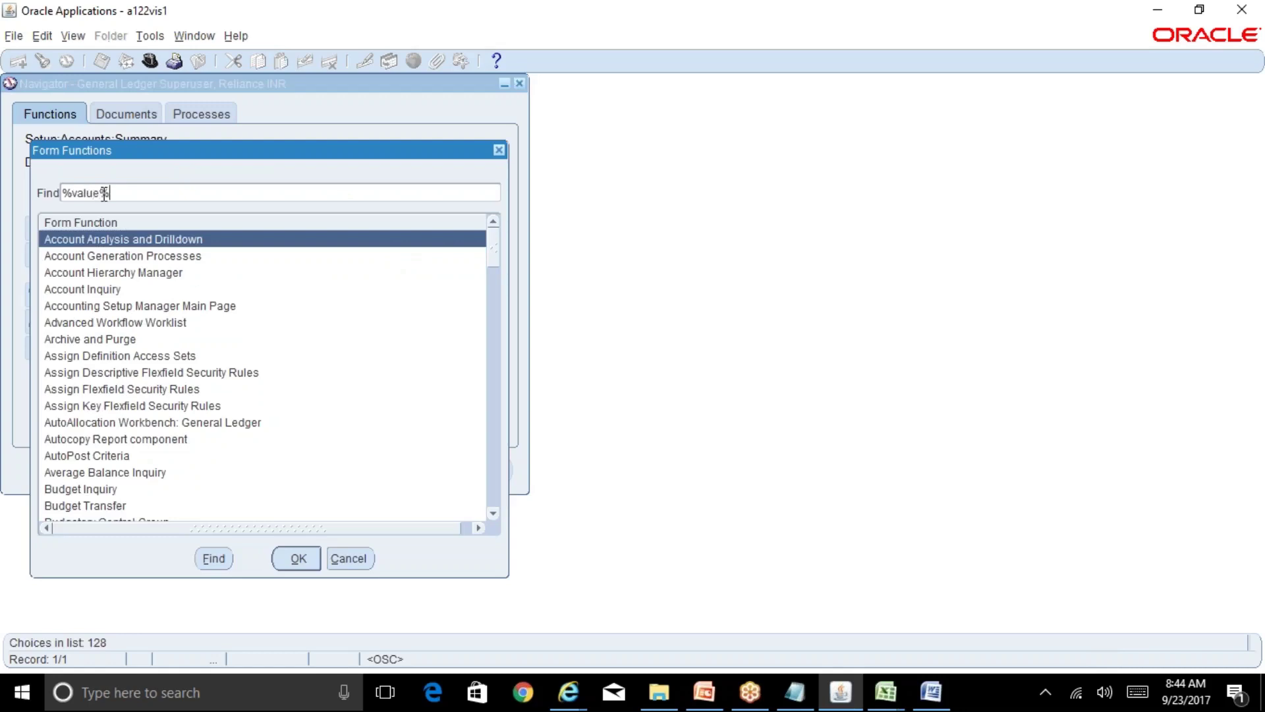
key(Tab)
key(Return)
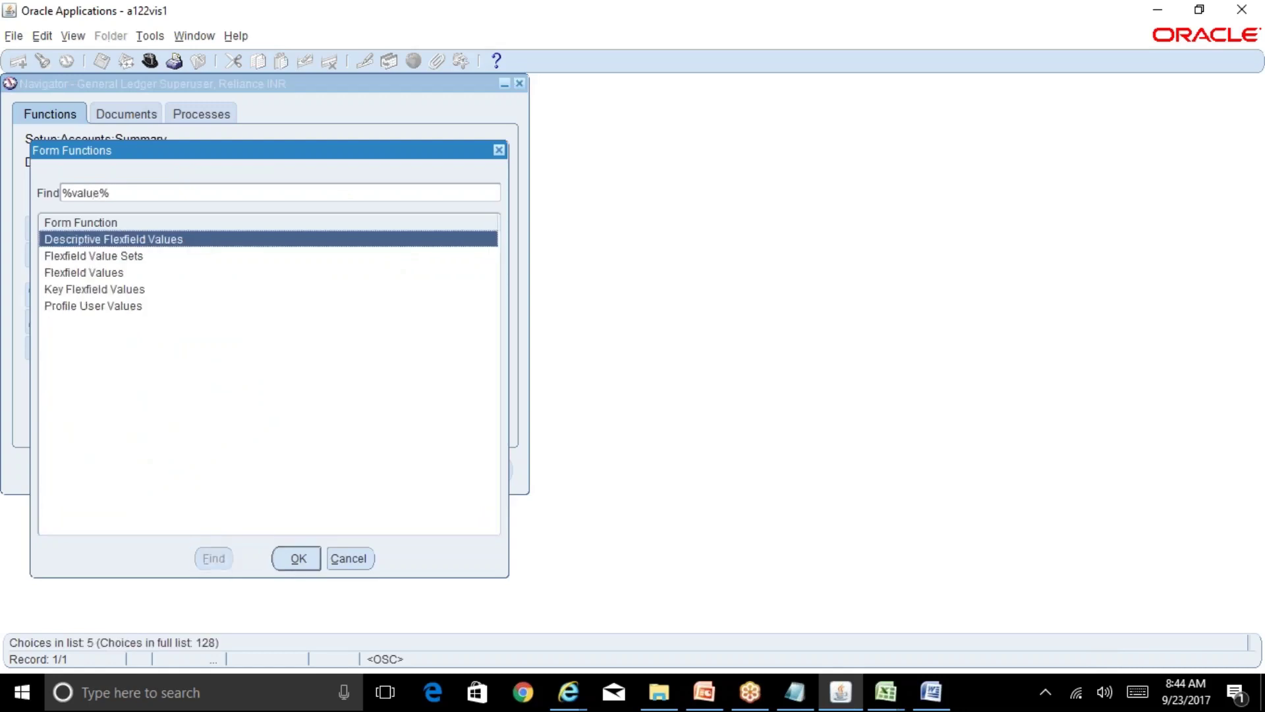
key(Down)
key(Down)
key(Return)
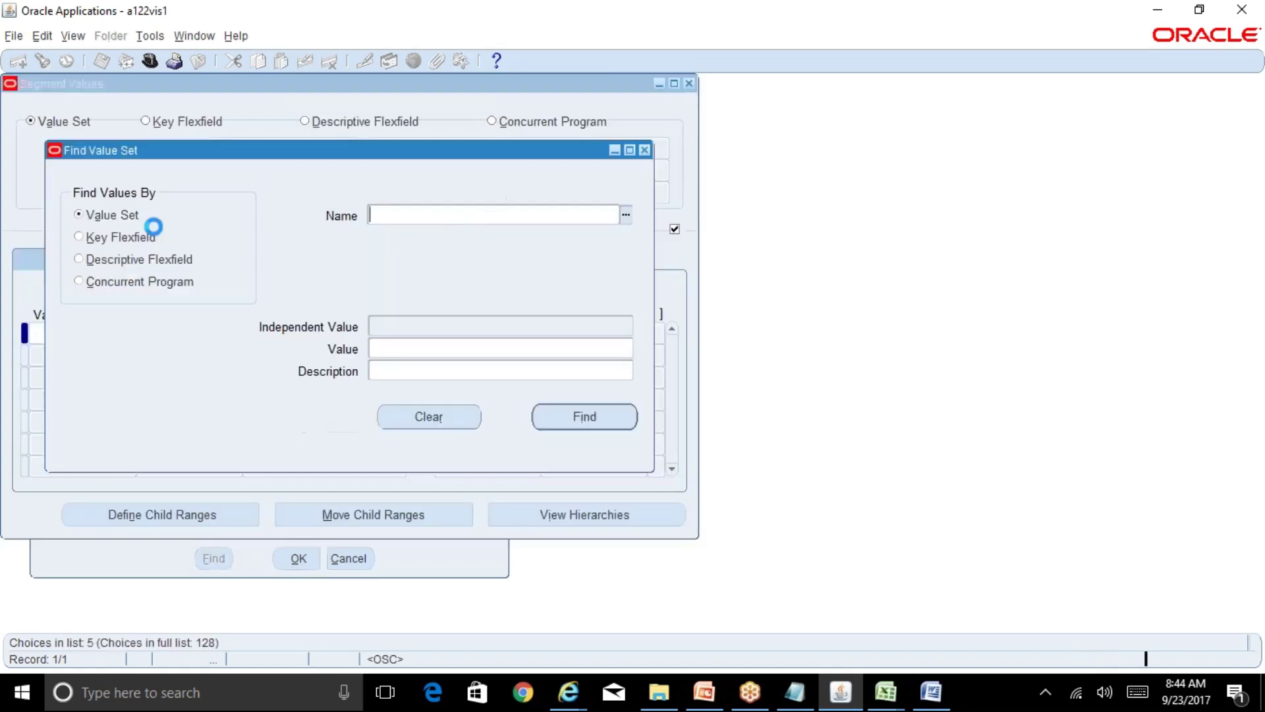
Find the Operations Account value set and load its segment values
text(ope%)
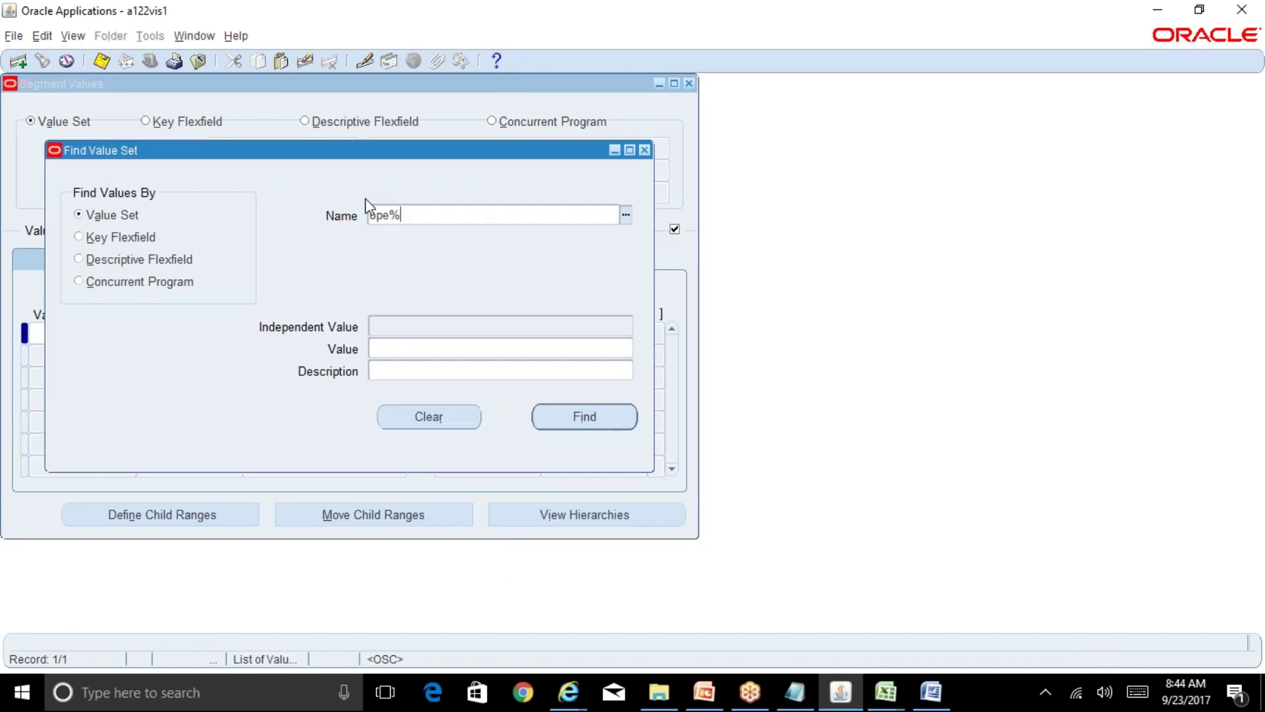
text(Acc%)
key(Tab)
key(Return)
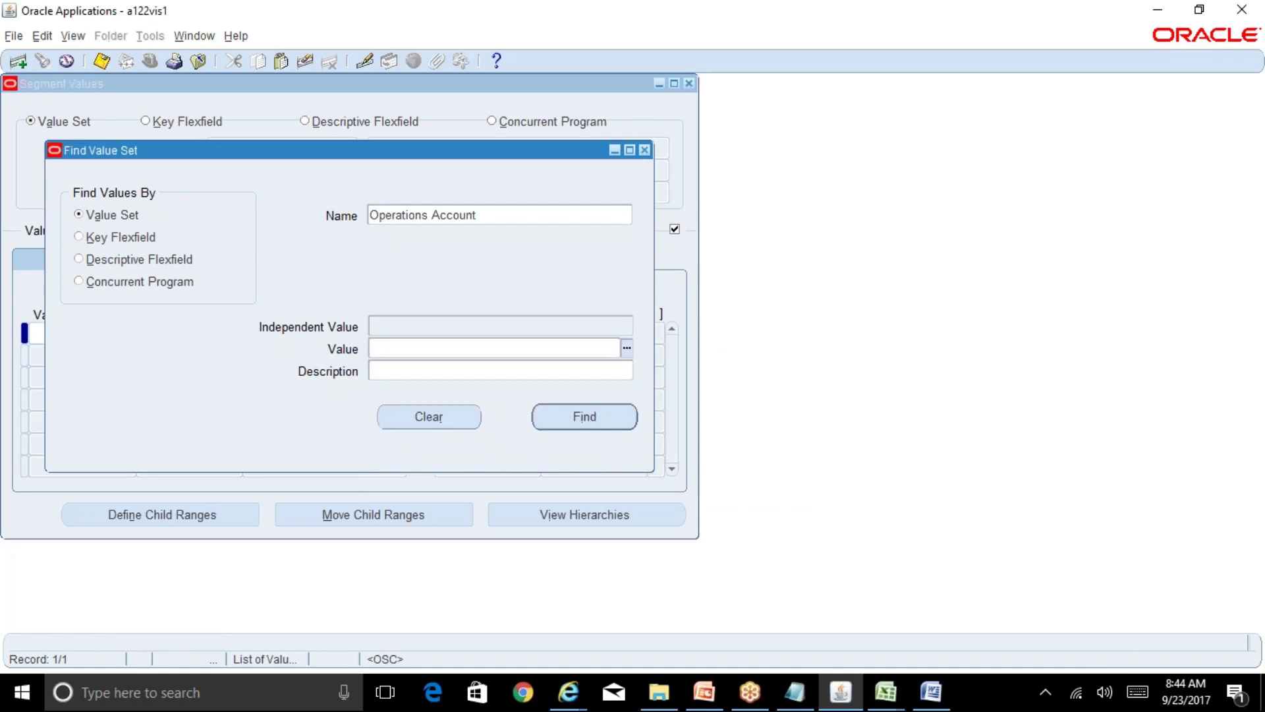
click(592, 426)
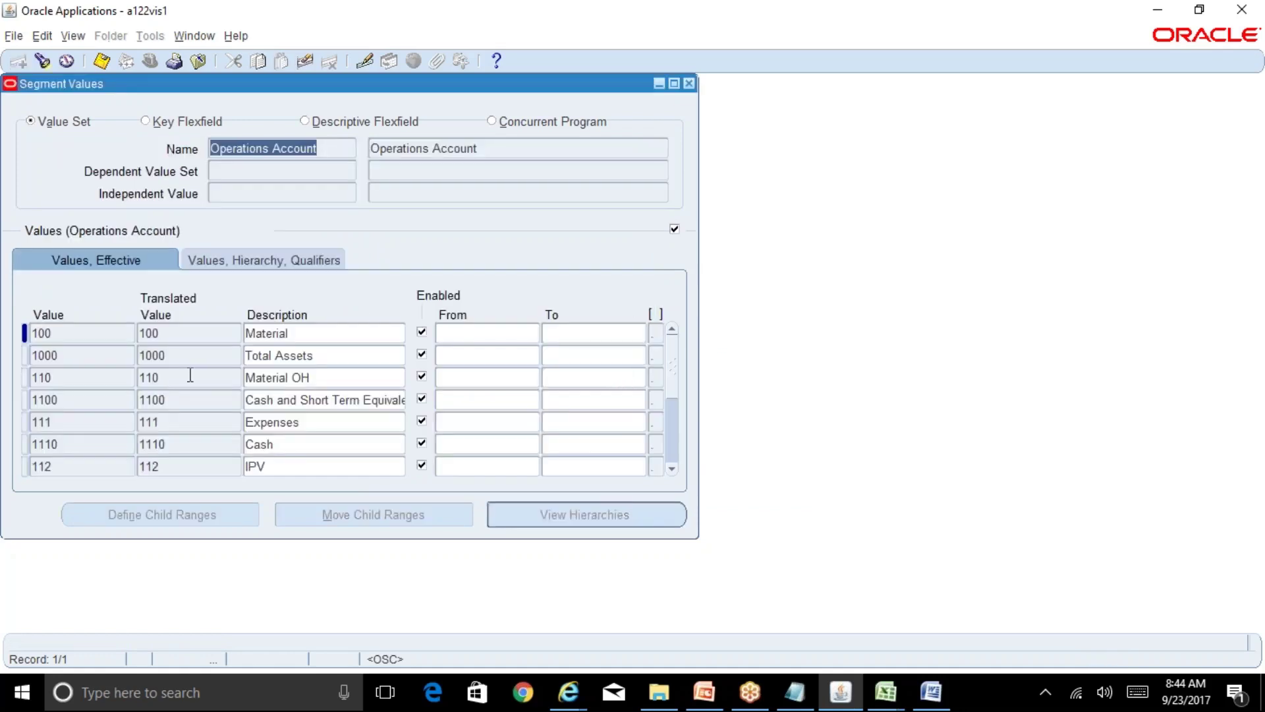
Query the Operations Account values by the rollup group Expenses and review each parent value returned
click(189, 374)
key(F11)
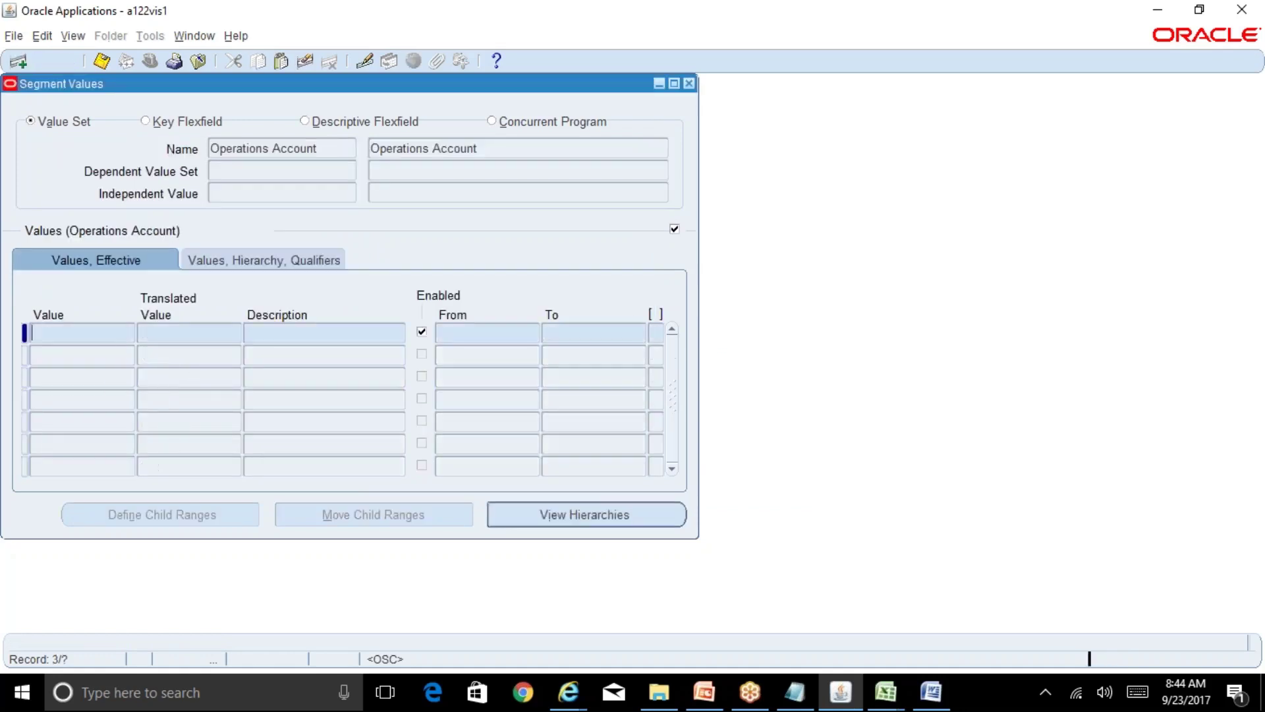
click(298, 264)
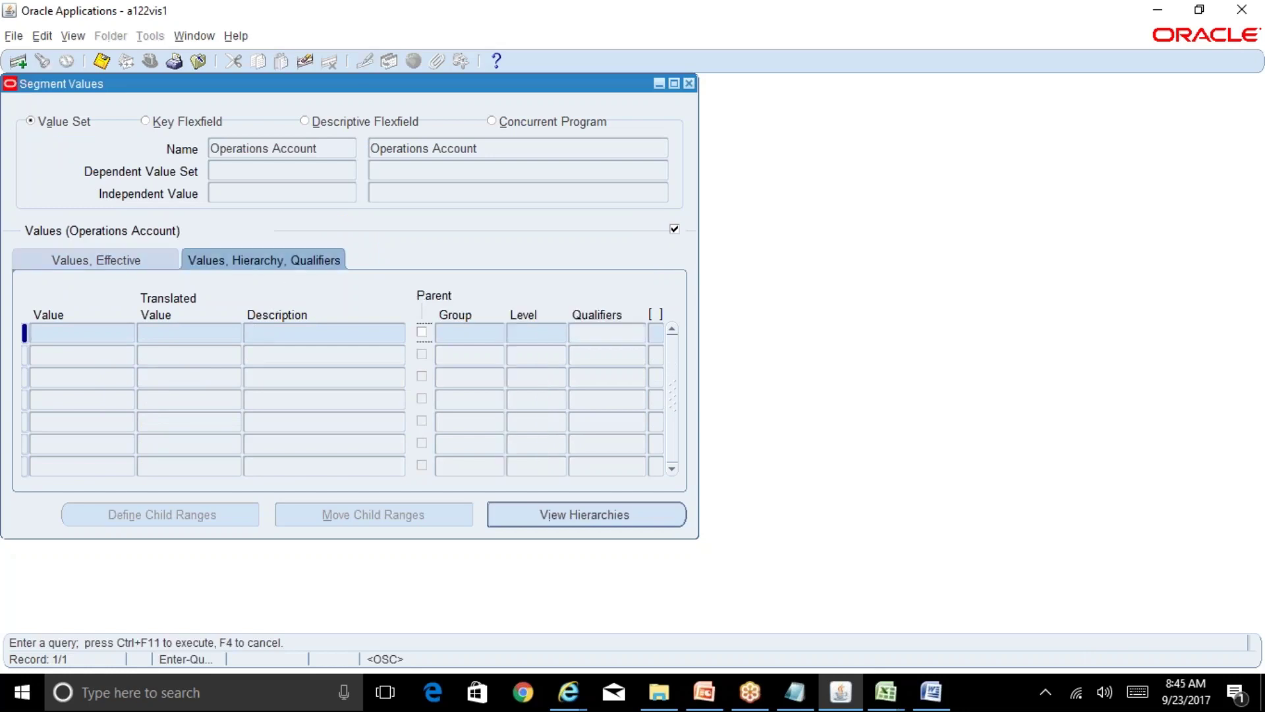
click(466, 335)
text(Expenses)
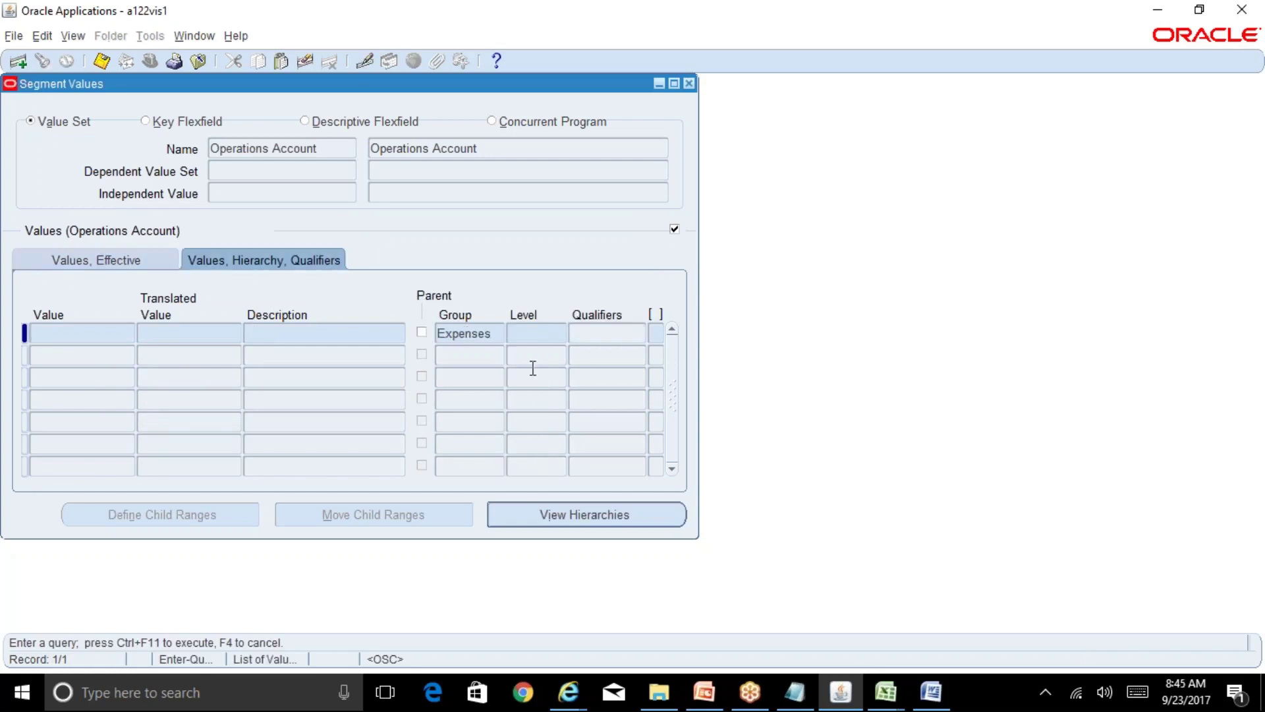
key(ctrl+F11)
click(333, 332)
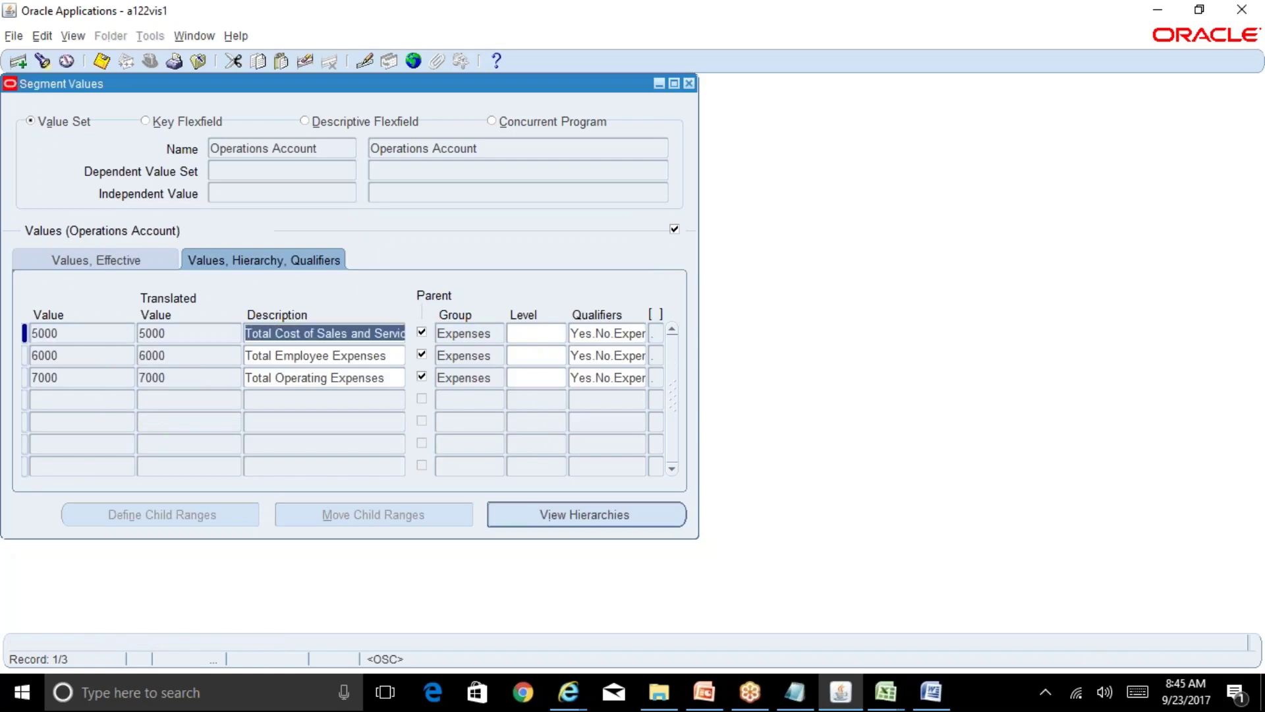
click(341, 355)
click(381, 378)
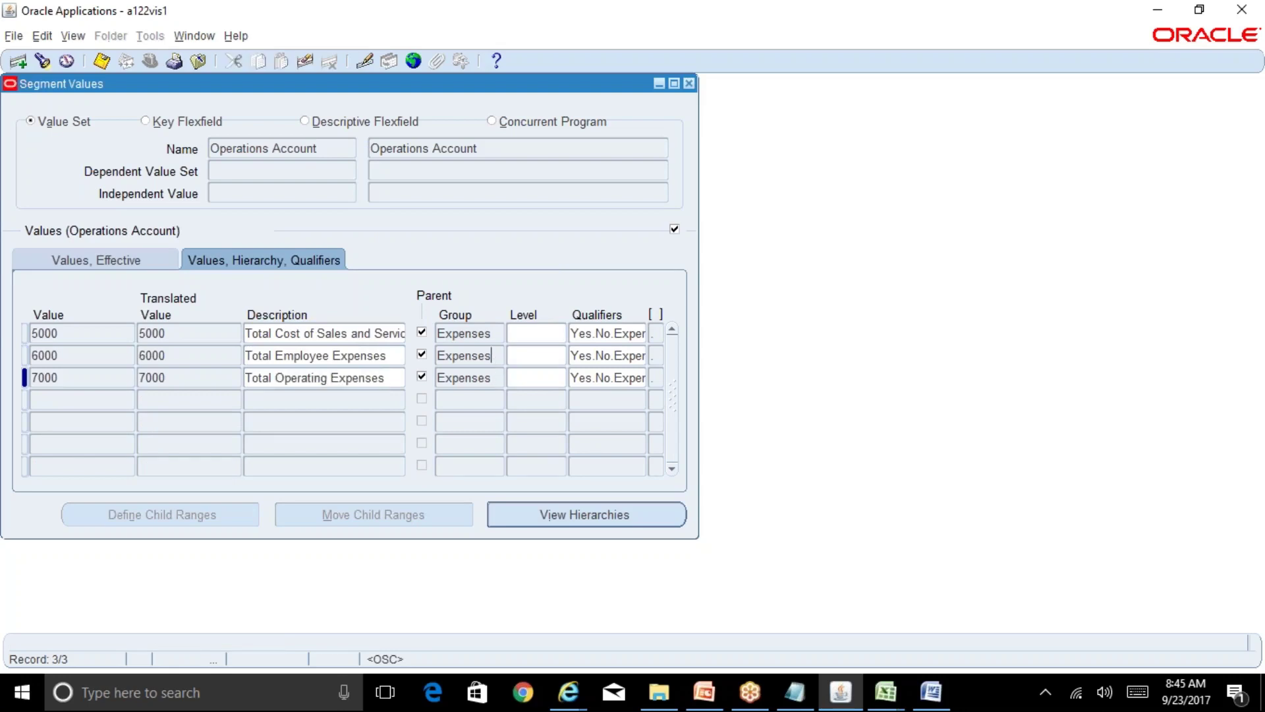
View the value hierarchy of parent value 5000, Total Cost of Sales and Services, and close it after reviewing its child accounts
click(496, 357)
click(184, 340)
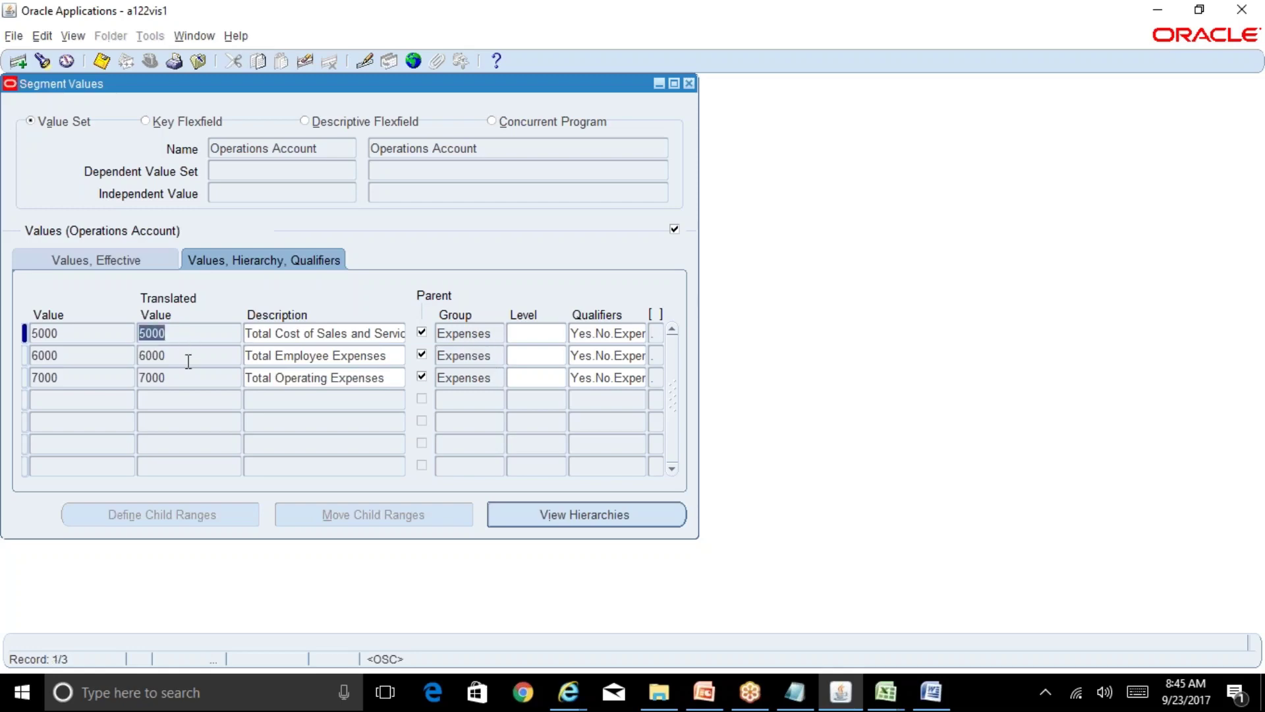
click(186, 356)
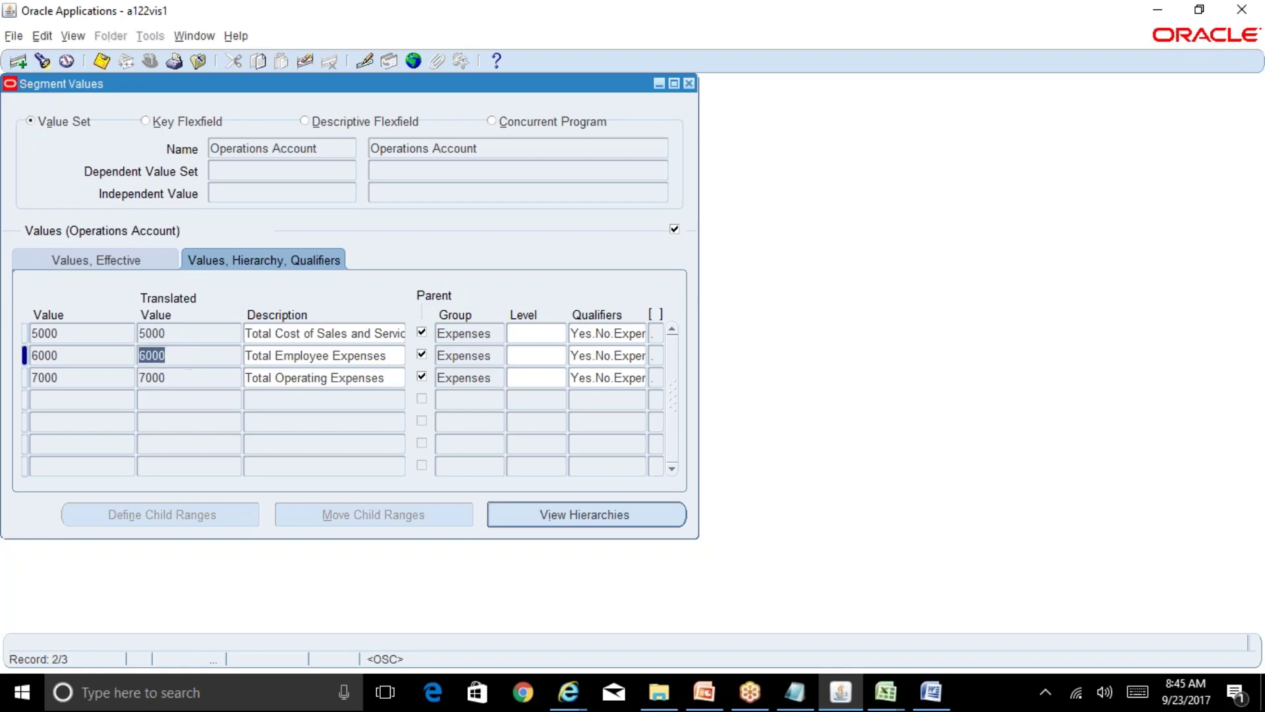
click(197, 341)
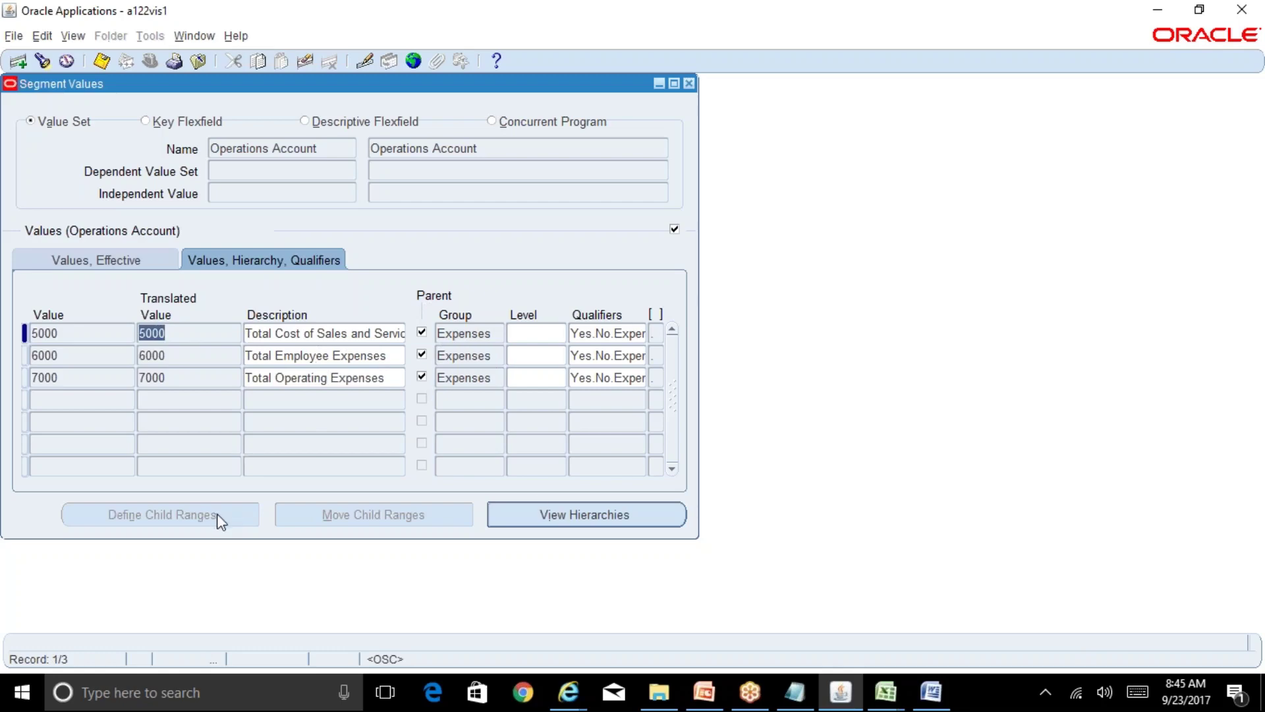
click(602, 520)
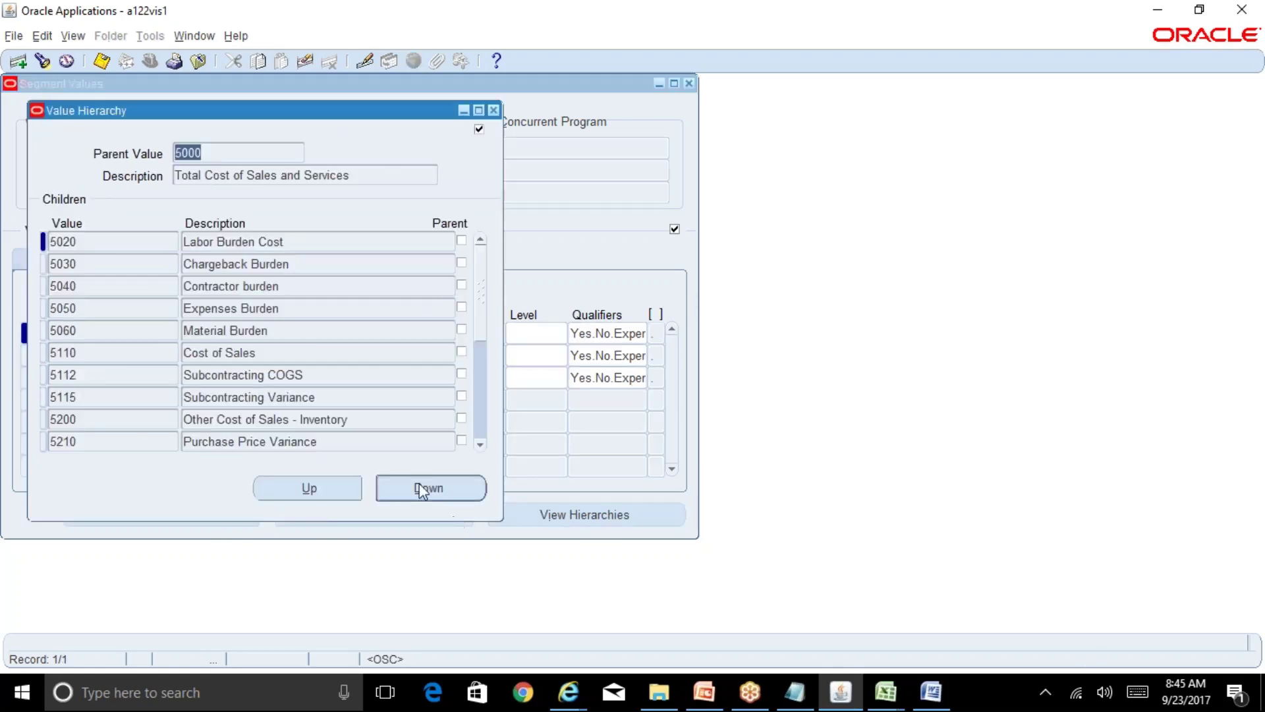
click(493, 110)
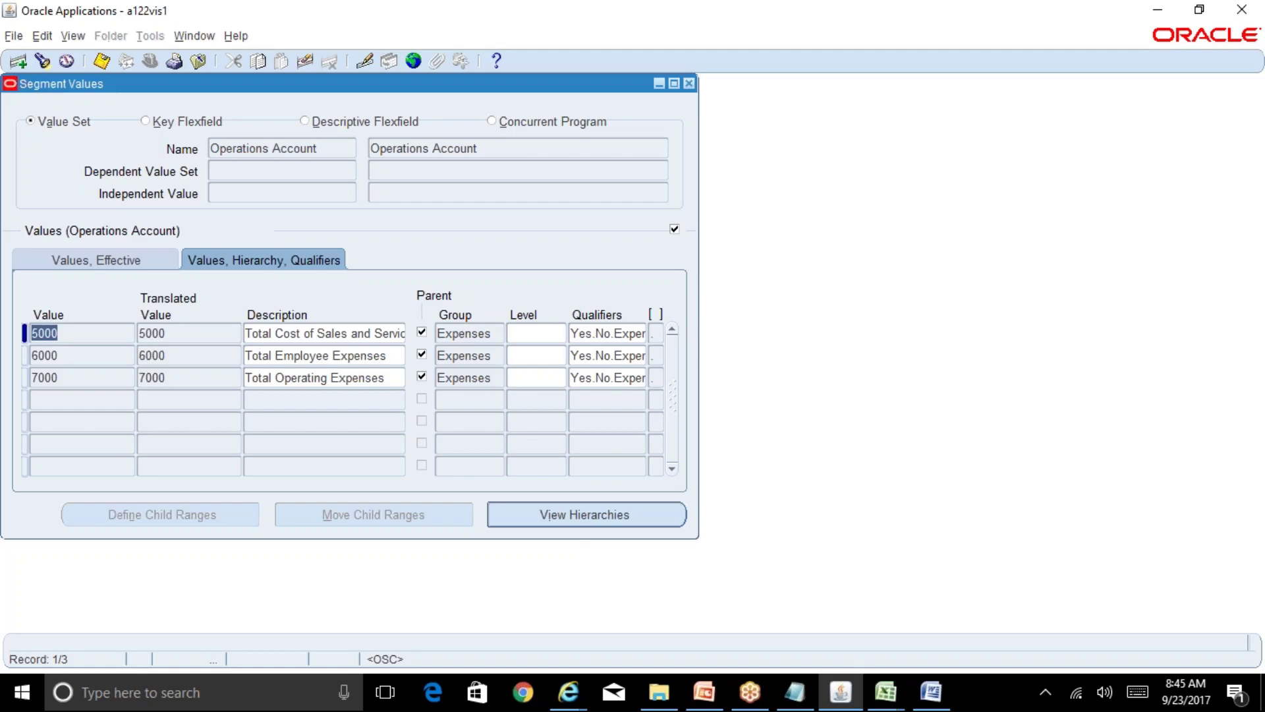
Close the Segment Values form and collapse the whole function tree in the Navigator
key(XF86AudioRaiseVolume)
key(XF86AudioRaiseVolume)
click(689, 83)
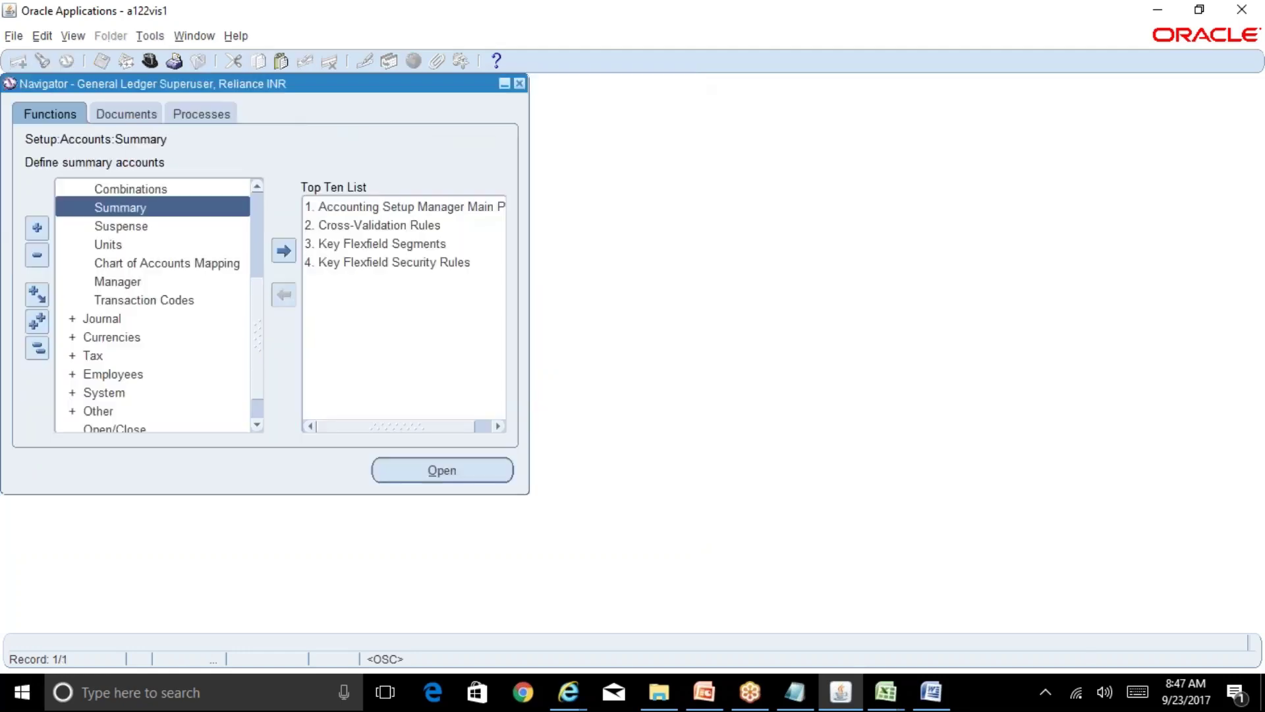
click(37, 348)
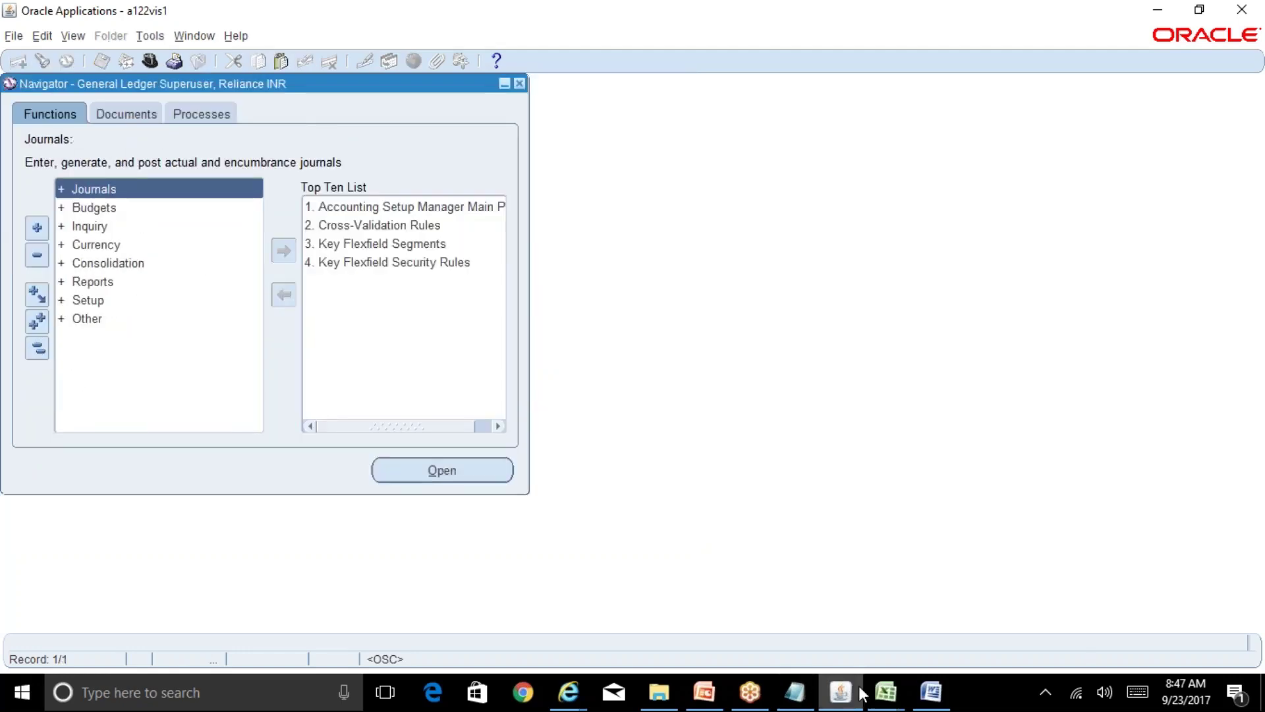
Switch to the R12 Table of Contents workbook in Excel and bold the Summary Accounts topic on the Table of Contents sheet
mouse_move(893, 699)
click(947, 695)
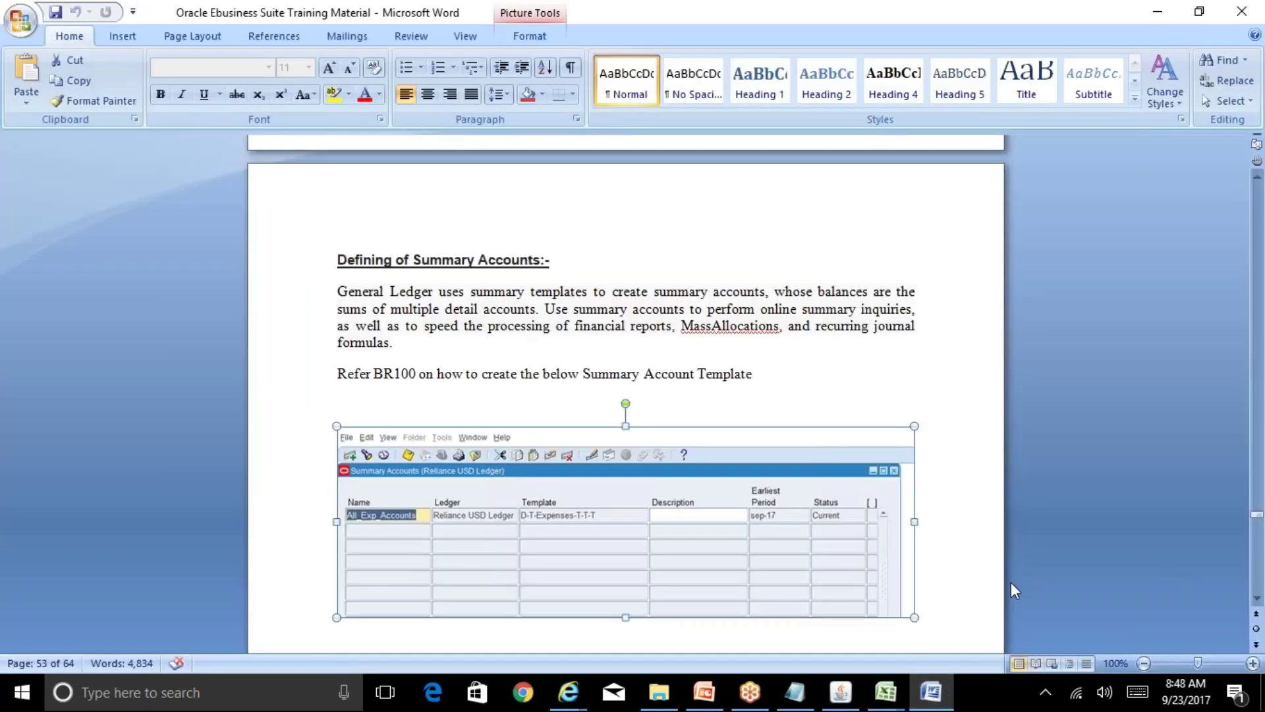
mouse_move(887, 693)
click(942, 642)
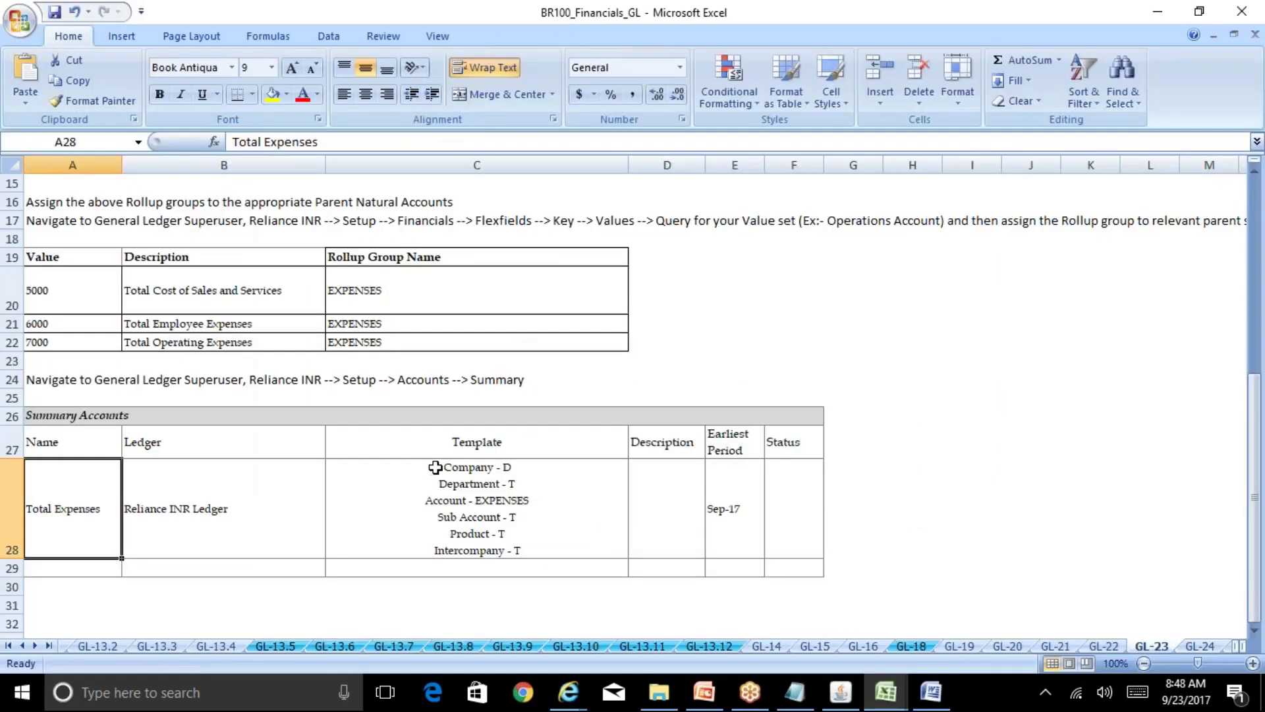
mouse_move(869, 677)
click(801, 629)
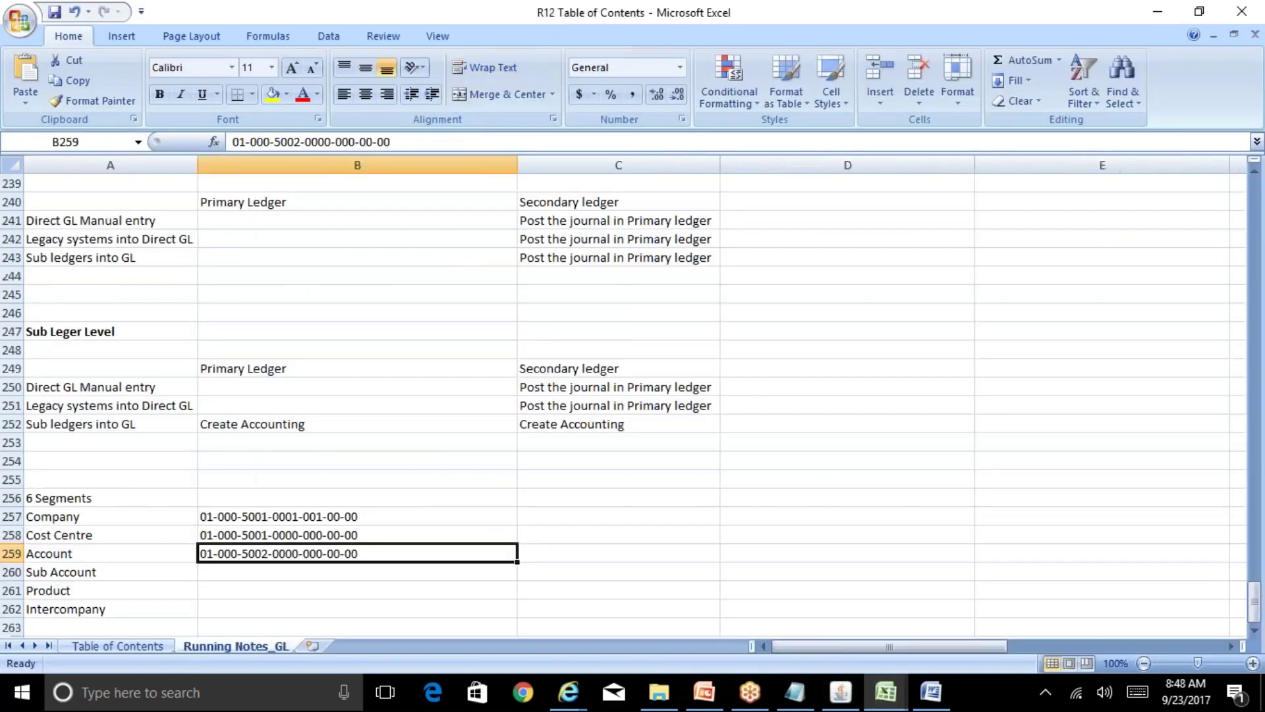
click(149, 647)
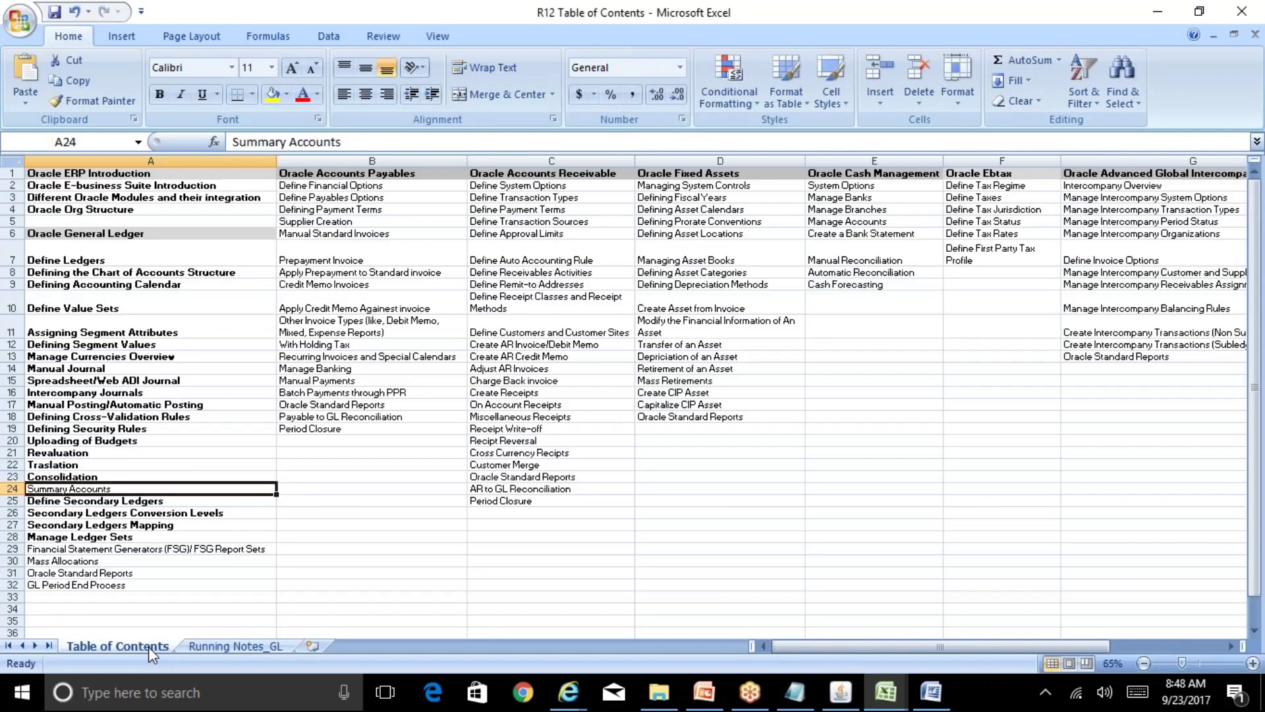
key(ctrl+b)
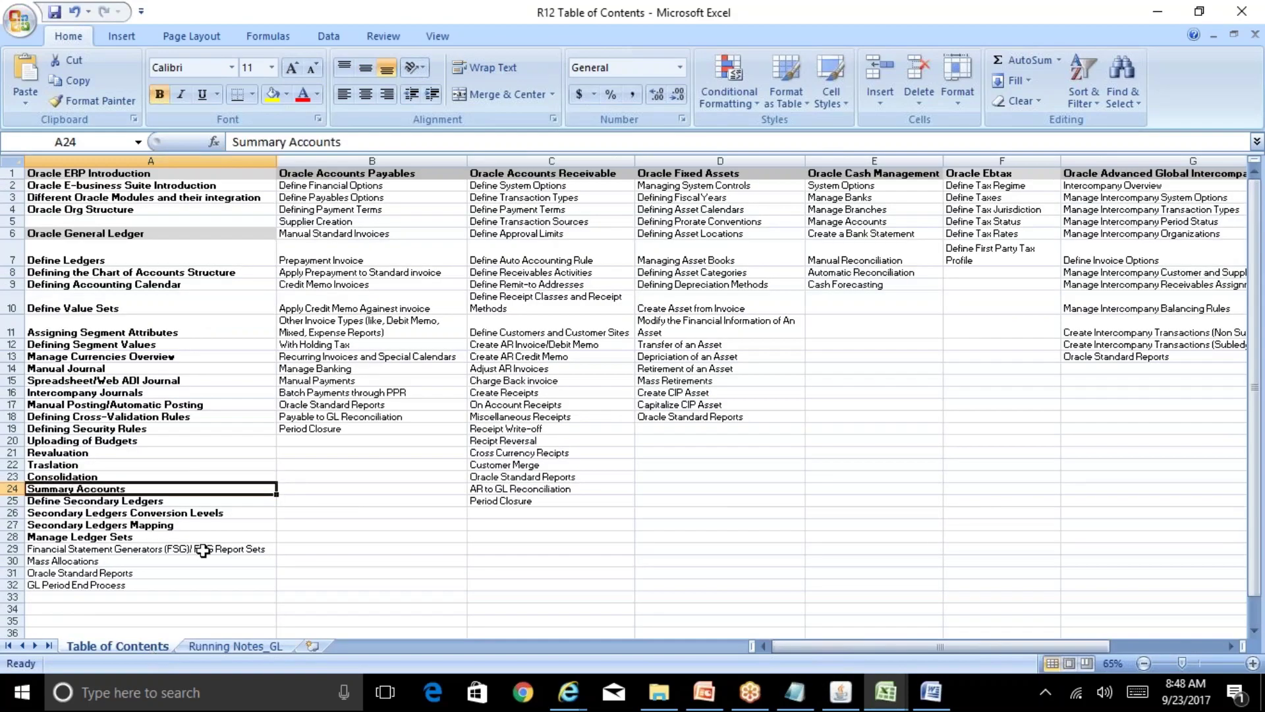